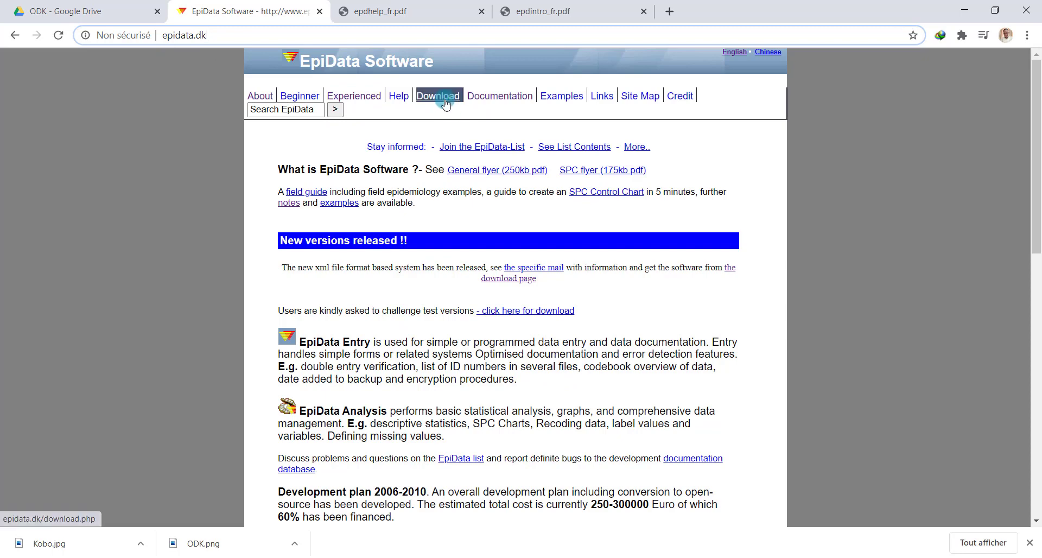
Go to the EpiData download page and scroll through its table of language downloads
{"action": "left_click", "coordinate": [444, 98]}
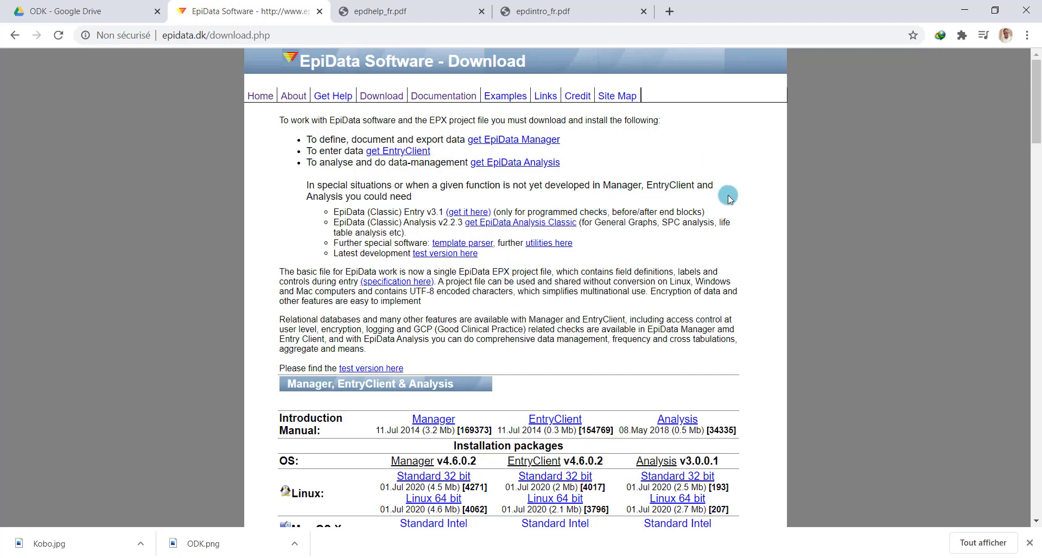
{"action": "scroll", "coordinate": [705, 129], "scroll_direction": "down", "scroll_amount": 8}
{"action": "scroll", "coordinate": [705, 129], "scroll_direction": "down", "scroll_amount": 10}
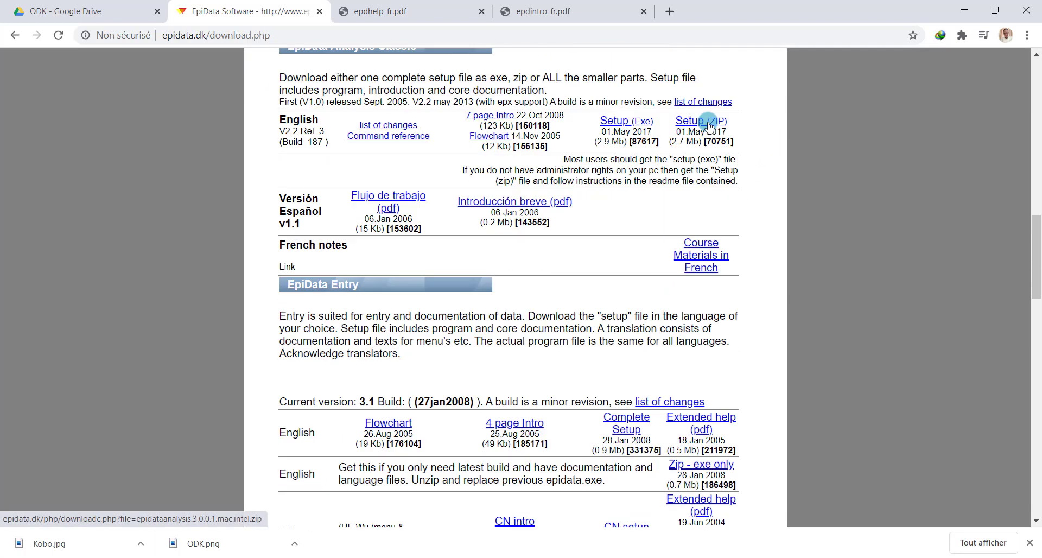
{"action": "scroll", "coordinate": [710, 122], "scroll_direction": "down", "scroll_amount": 4}
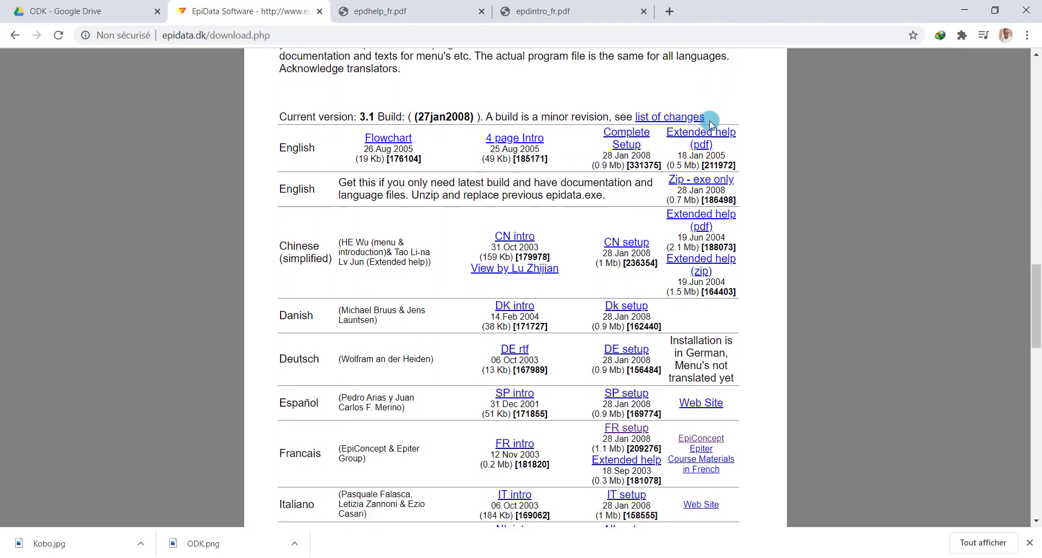
{"action": "scroll", "coordinate": [710, 122], "scroll_direction": "down", "scroll_amount": 3}
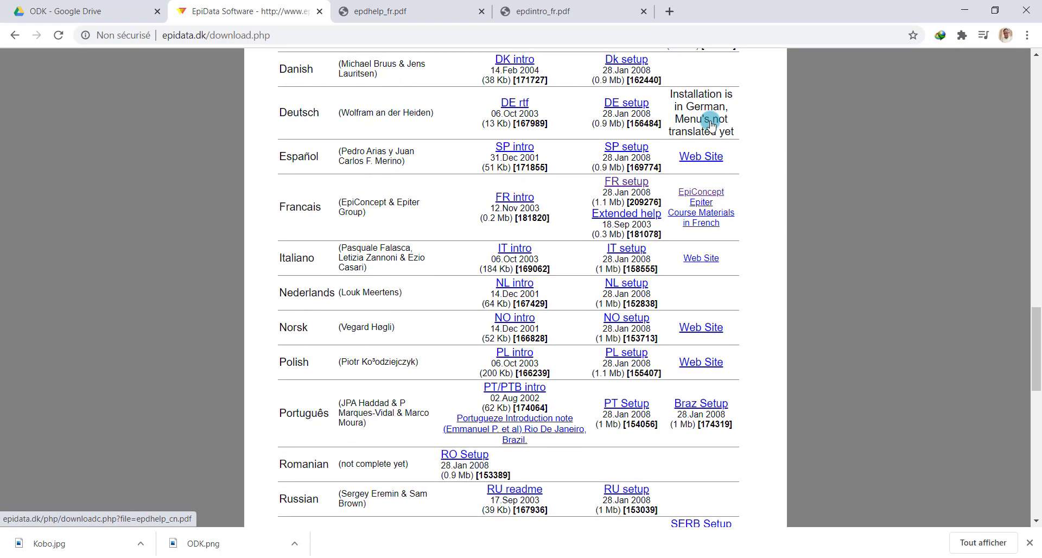
{"action": "scroll", "coordinate": [711, 122], "scroll_direction": "up", "scroll_amount": 12}
{"action": "scroll", "coordinate": [711, 122], "scroll_direction": "up", "scroll_amount": 4}
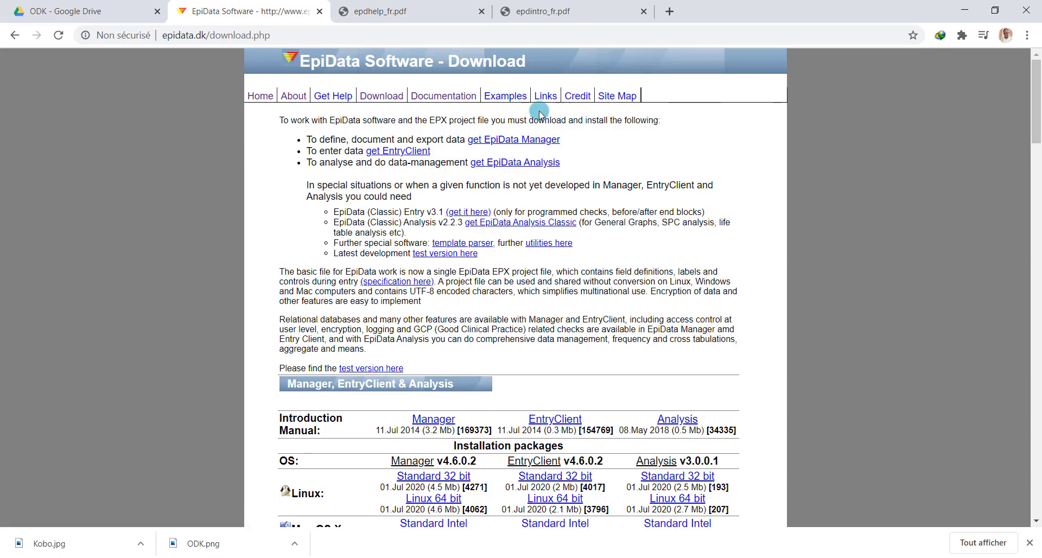
{"action": "scroll", "coordinate": [714, 163], "scroll_direction": "down", "scroll_amount": 6}
{"action": "scroll", "coordinate": [714, 187], "scroll_direction": "down", "scroll_amount": 10}
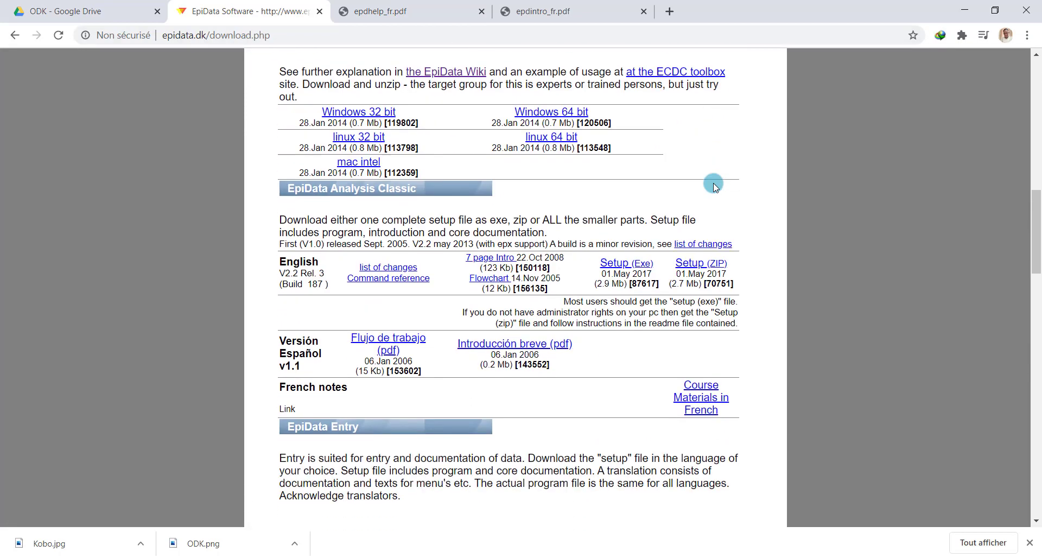
{"action": "scroll", "coordinate": [715, 187], "scroll_direction": "down", "scroll_amount": 10}
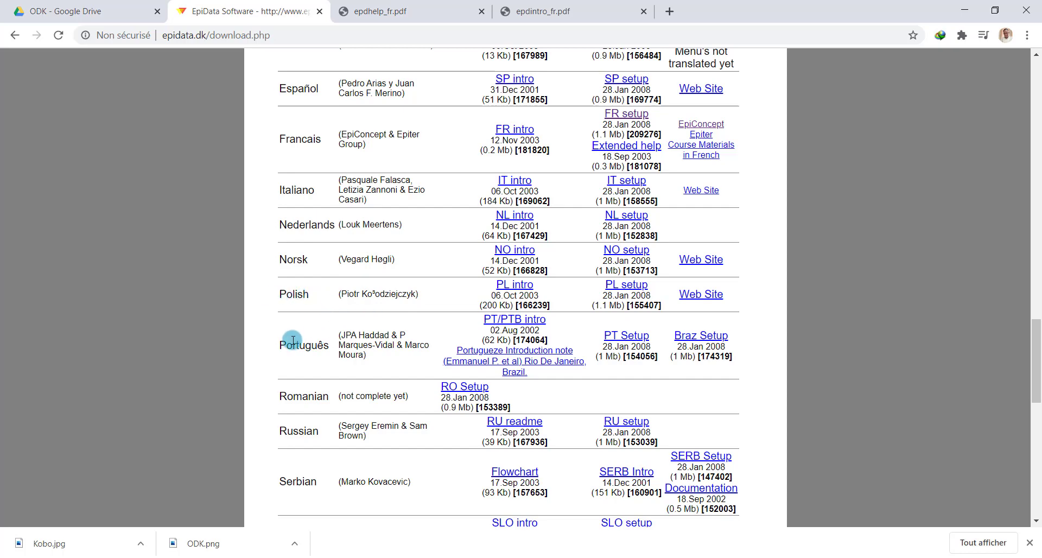
Cancel the duplicate-download warning and view the French intro PDF, epdintro_fr.pdf
{"action": "scroll", "coordinate": [391, 237], "scroll_direction": "up", "scroll_amount": 3}
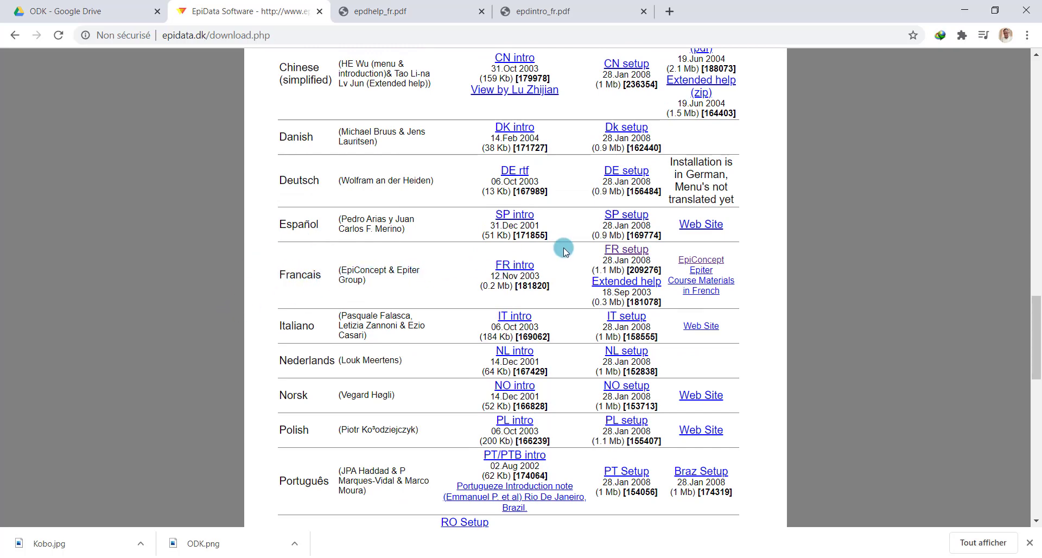
{"action": "scroll", "coordinate": [565, 247], "scroll_direction": "up", "scroll_amount": 6}
{"action": "scroll", "coordinate": [520, 309], "scroll_direction": "down", "scroll_amount": 5}
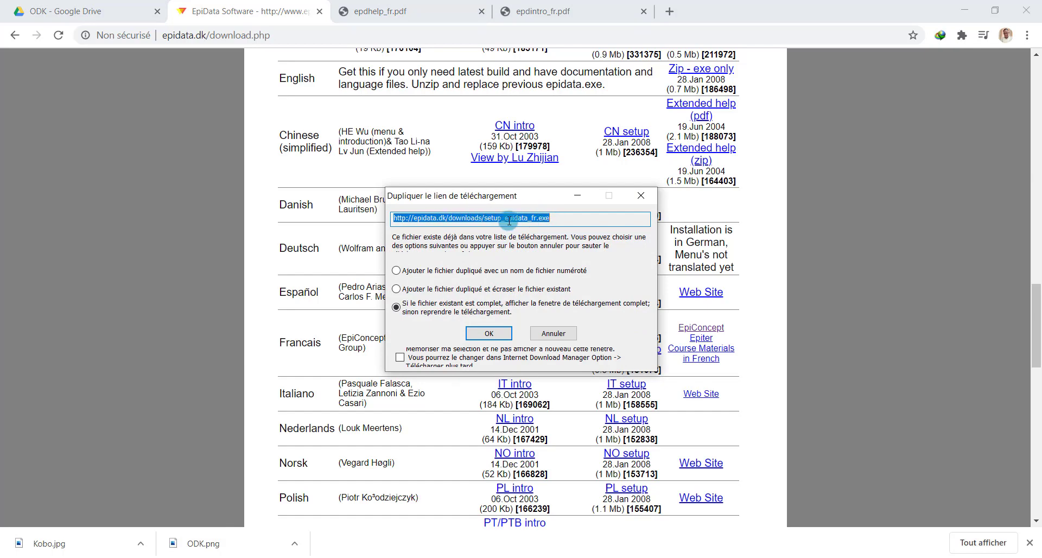
{"action": "left_click", "coordinate": [642, 195]}
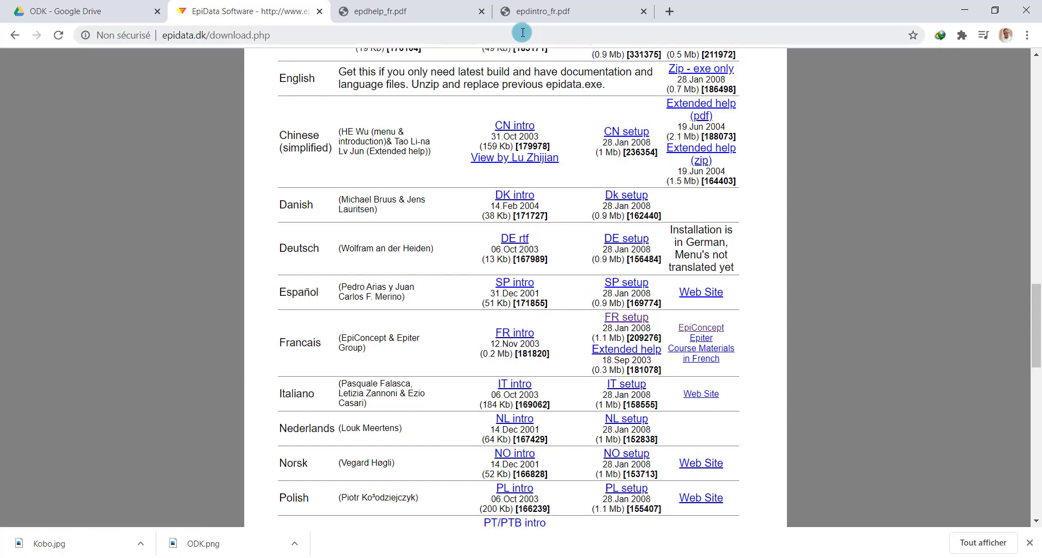
{"action": "left_click", "coordinate": [584, 11]}
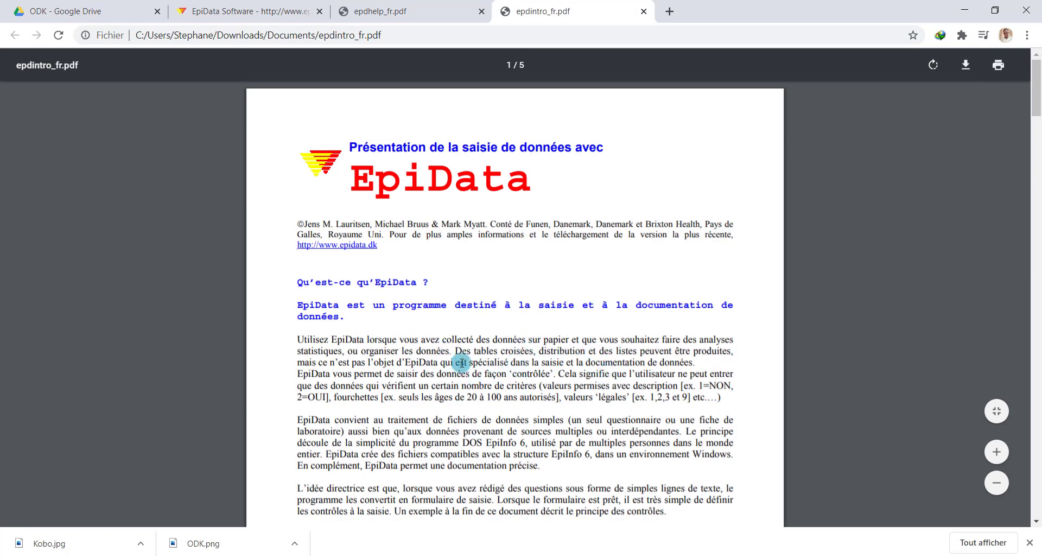
Open the FR intro document from the download page, then return to the EpiData Software tab
{"action": "scroll", "coordinate": [605, 355], "scroll_direction": "down", "scroll_amount": 1}
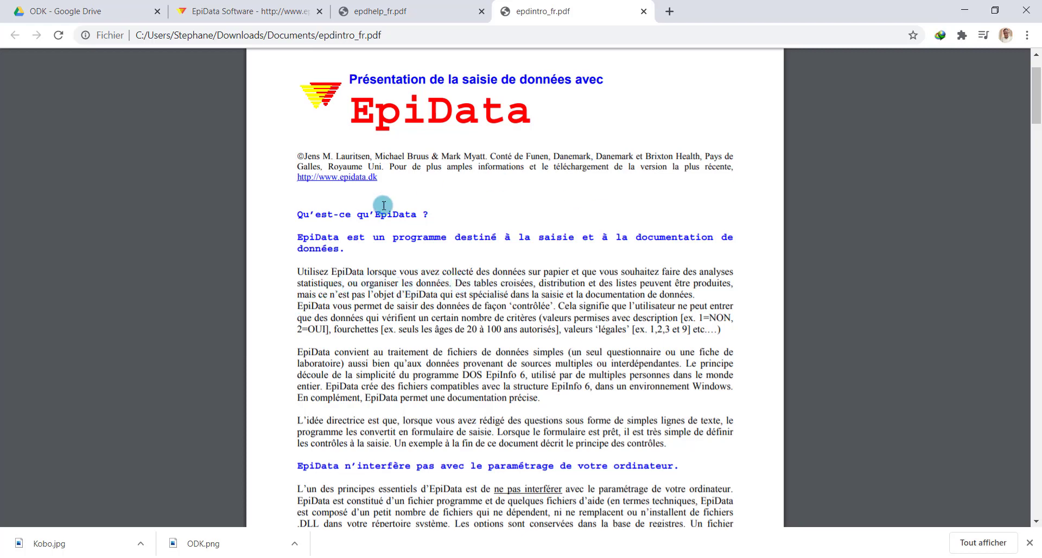
{"action": "key", "text": "ctrl+shift+Tab"}
{"action": "key", "text": "ctrl+shift+Tab"}
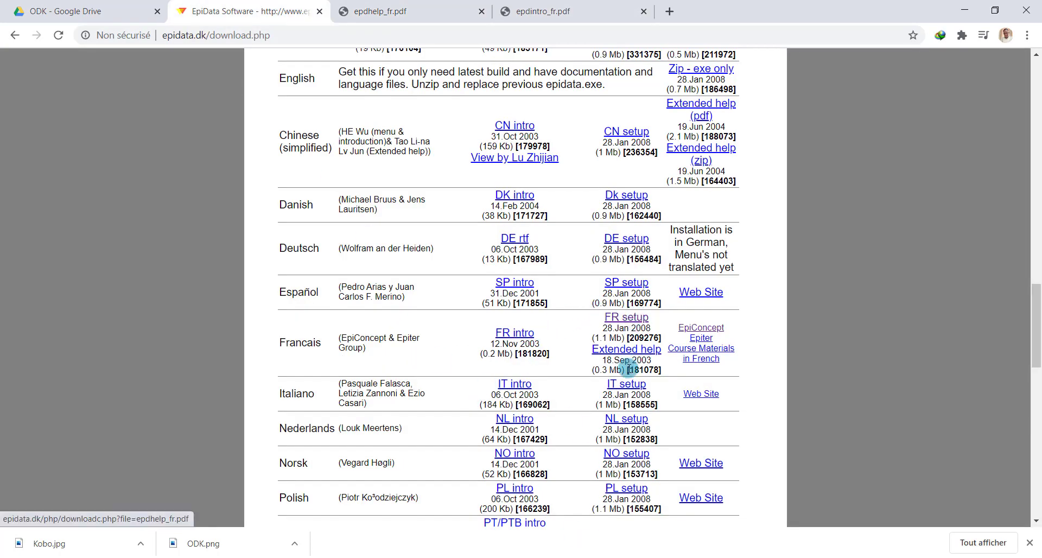
{"action": "left_click", "coordinate": [517, 334]}
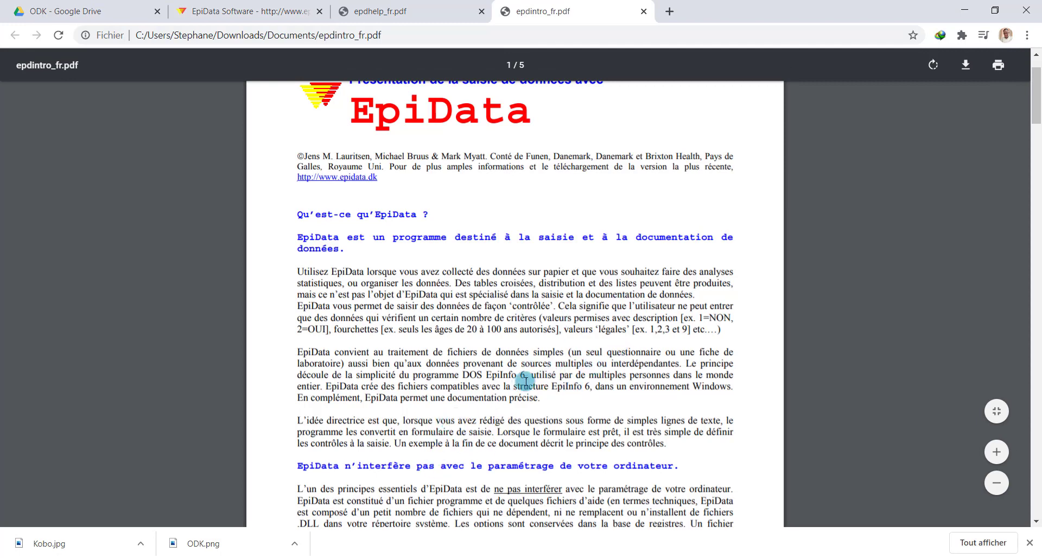
{"action": "left_click", "coordinate": [247, 10]}
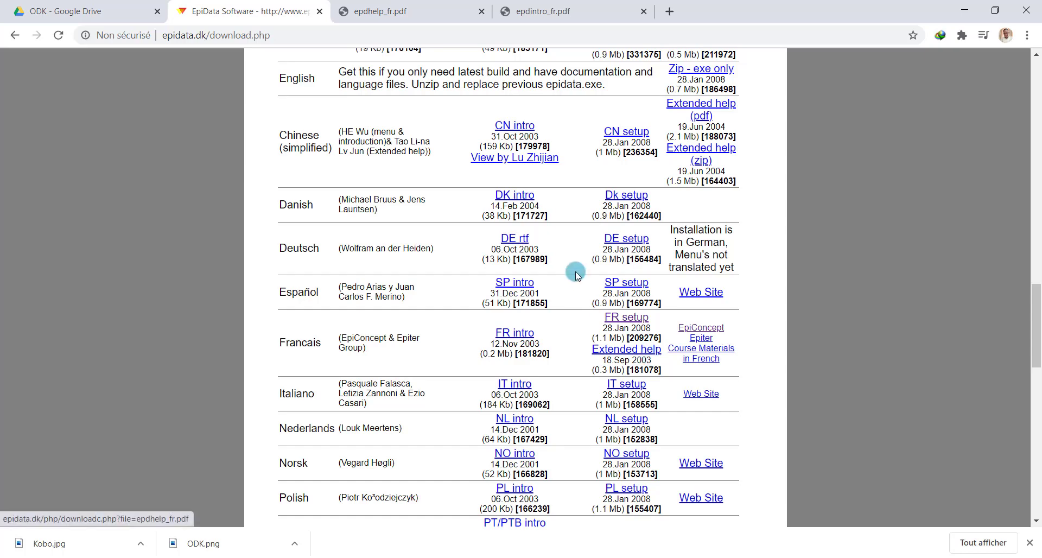
Switch to epdhelp_fr.pdf and scroll past its table of contents to the page 4 Introduction
{"action": "left_click", "coordinate": [415, 7]}
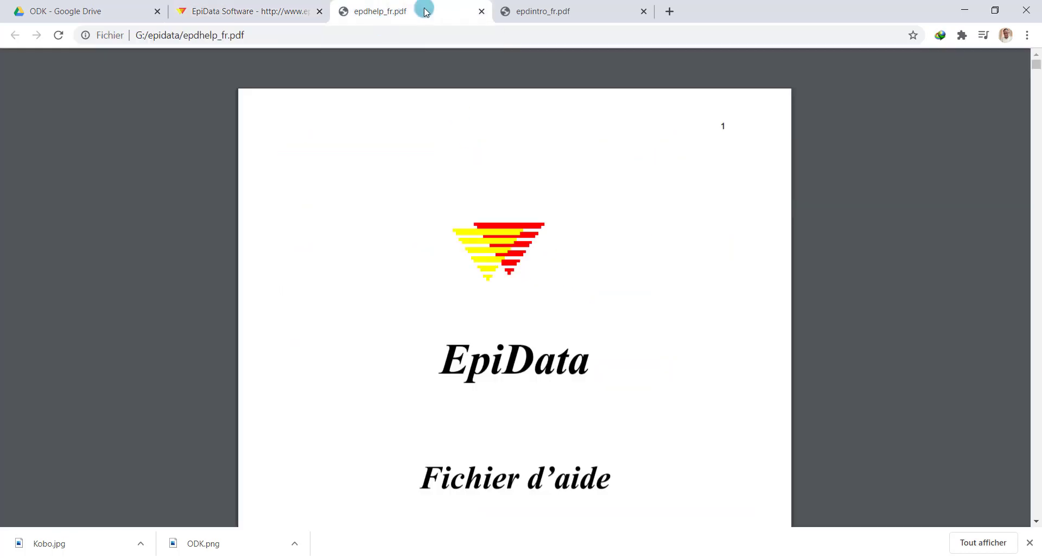
{"action": "scroll", "coordinate": [559, 298], "scroll_direction": "down", "scroll_amount": 10}
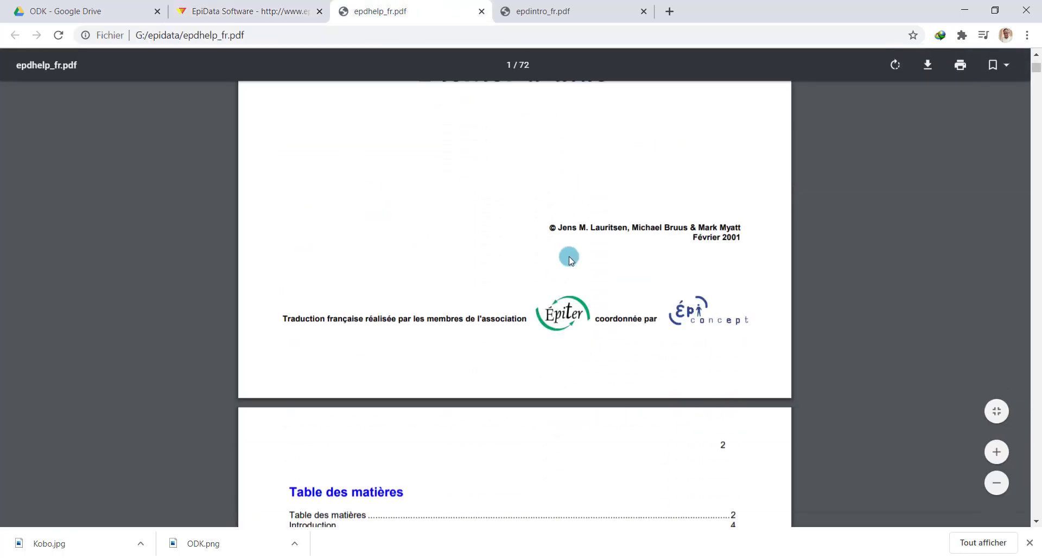
{"action": "scroll", "coordinate": [570, 259], "scroll_direction": "down", "scroll_amount": 5}
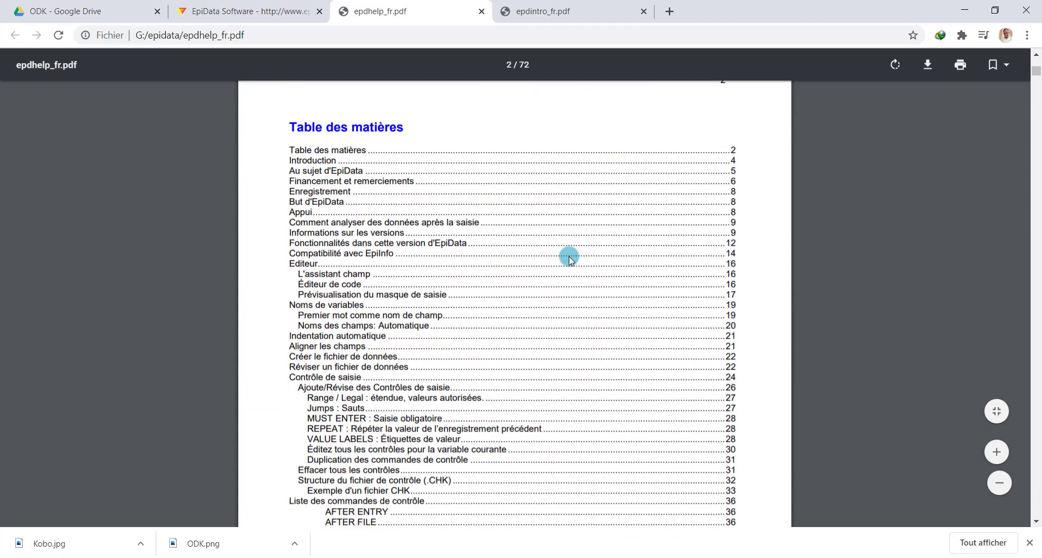
{"action": "scroll", "coordinate": [570, 259], "scroll_direction": "down", "scroll_amount": 2}
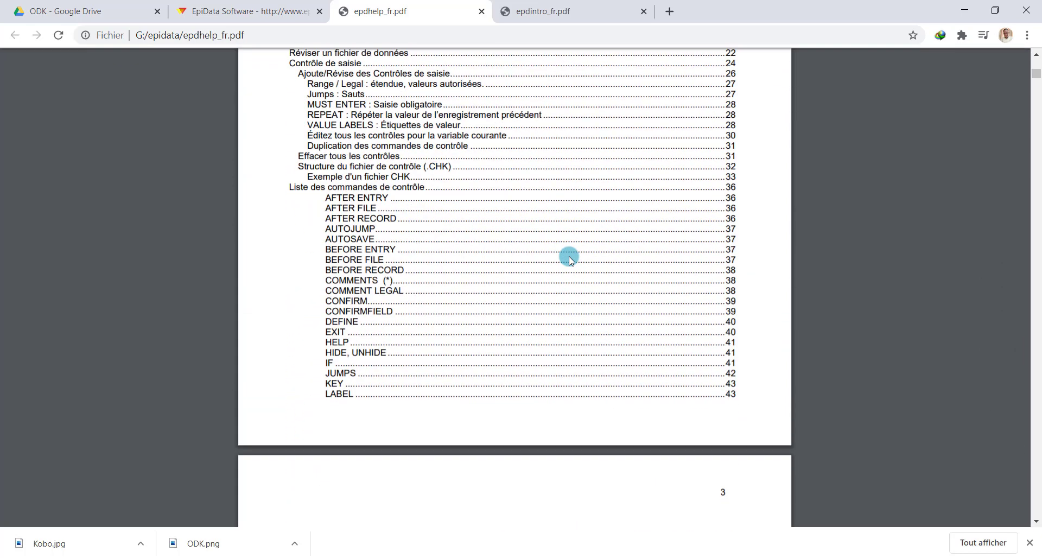
{"action": "scroll", "coordinate": [570, 259], "scroll_direction": "down", "scroll_amount": 1}
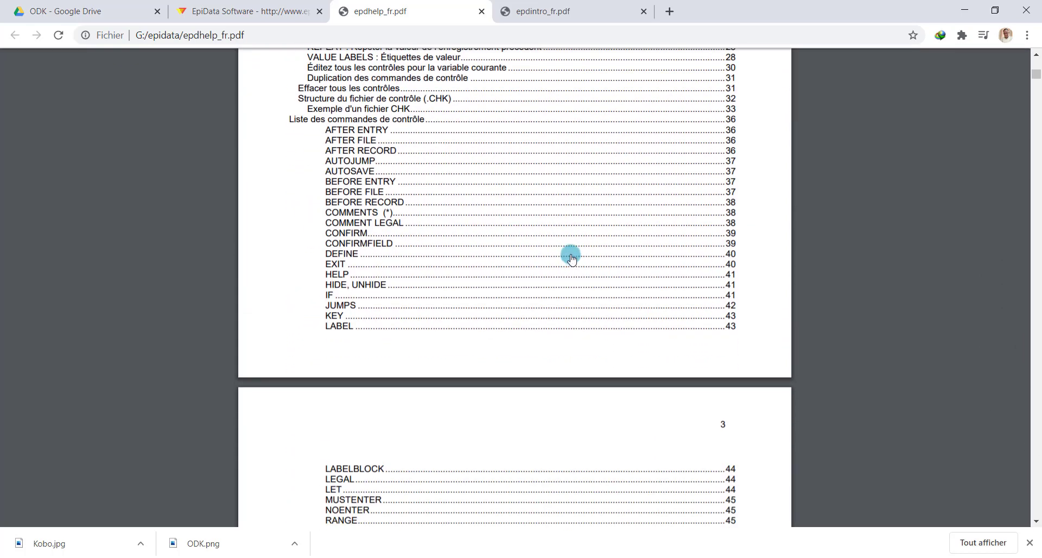
{"action": "scroll", "coordinate": [571, 258], "scroll_direction": "down", "scroll_amount": 12}
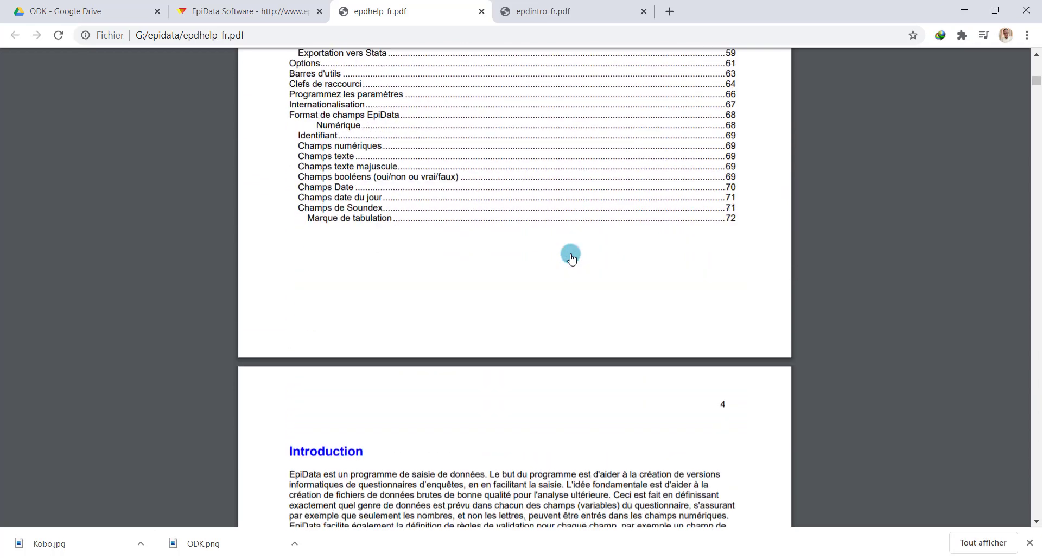
{"action": "scroll", "coordinate": [572, 258], "scroll_direction": "down", "scroll_amount": 4}
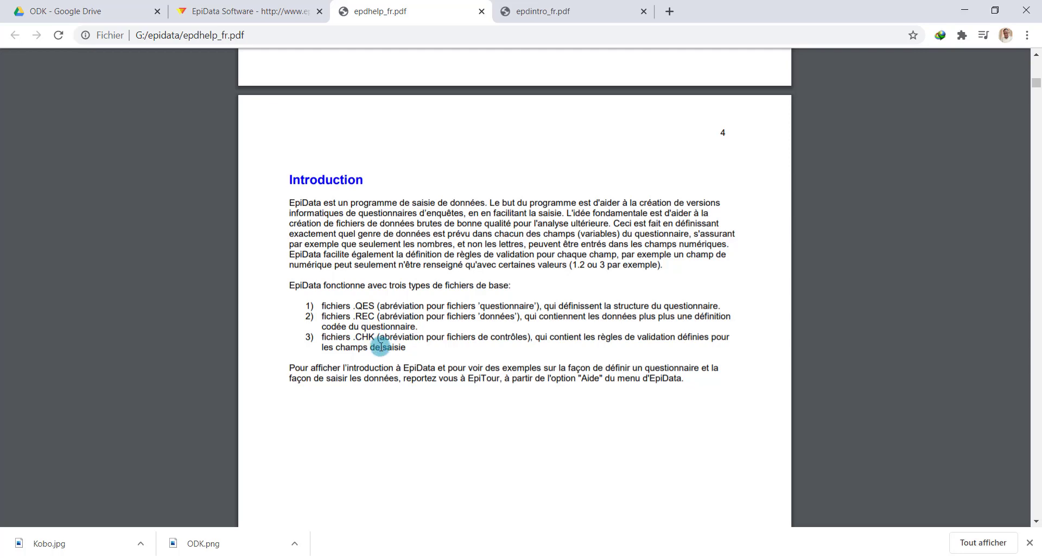
Scroll epdhelp_fr.pdf down to page 17's code-editor character combinations table (#, <A, <d, <y)
{"action": "scroll", "coordinate": [371, 356], "scroll_direction": "down", "scroll_amount": 15}
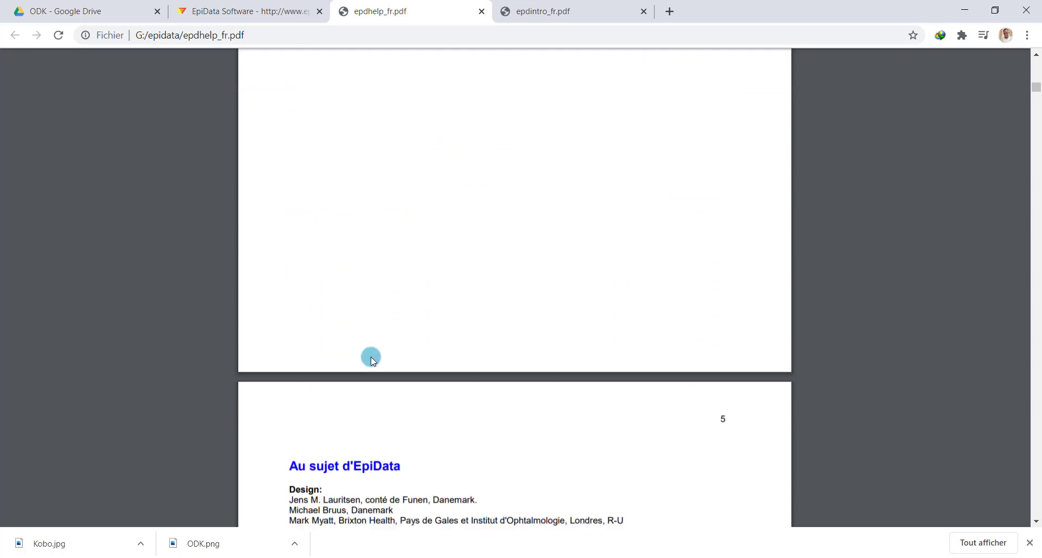
{"action": "scroll", "coordinate": [371, 350], "scroll_direction": "down", "scroll_amount": 20}
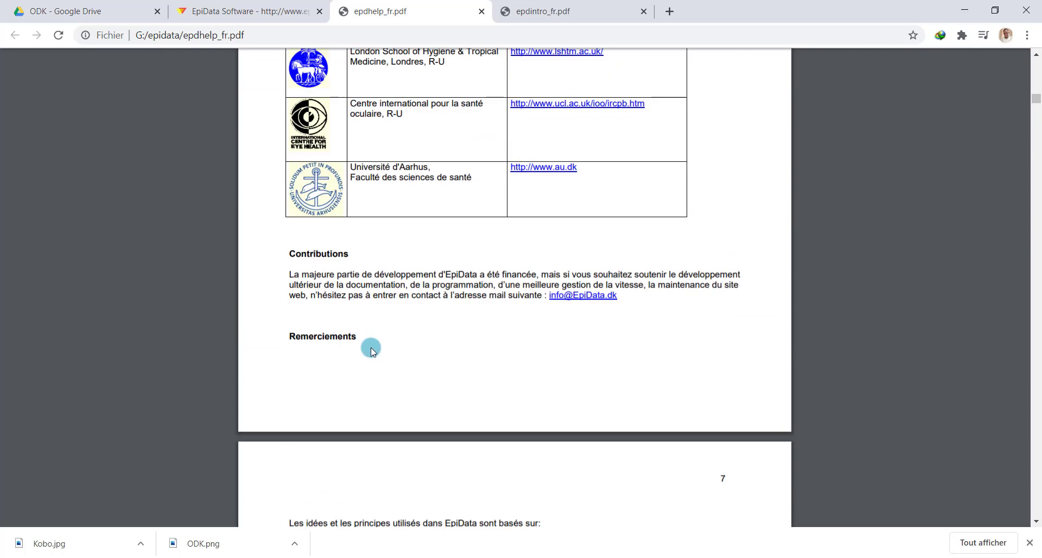
{"action": "scroll", "coordinate": [371, 351], "scroll_direction": "down", "scroll_amount": 20}
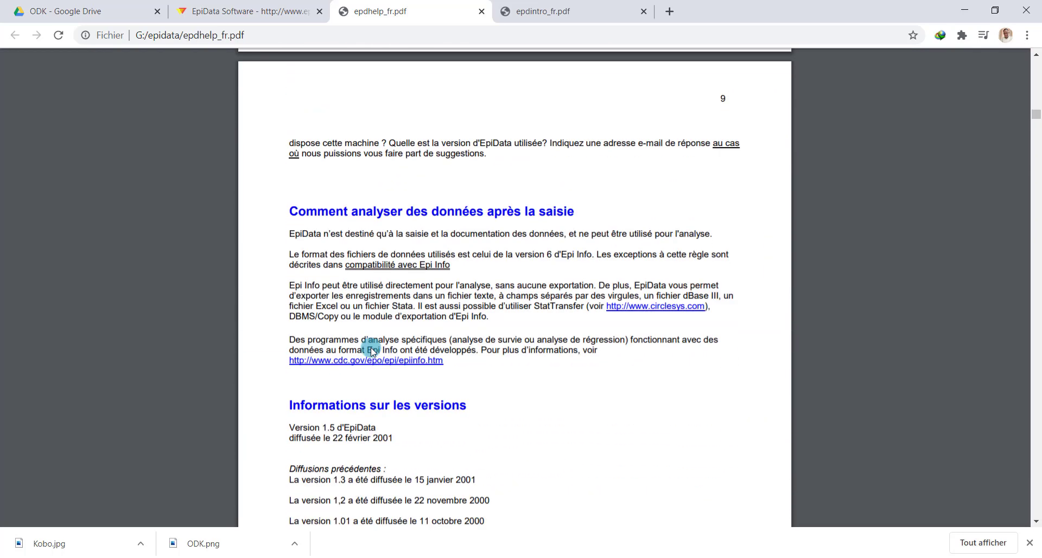
{"action": "scroll", "coordinate": [371, 347], "scroll_direction": "down", "scroll_amount": 15}
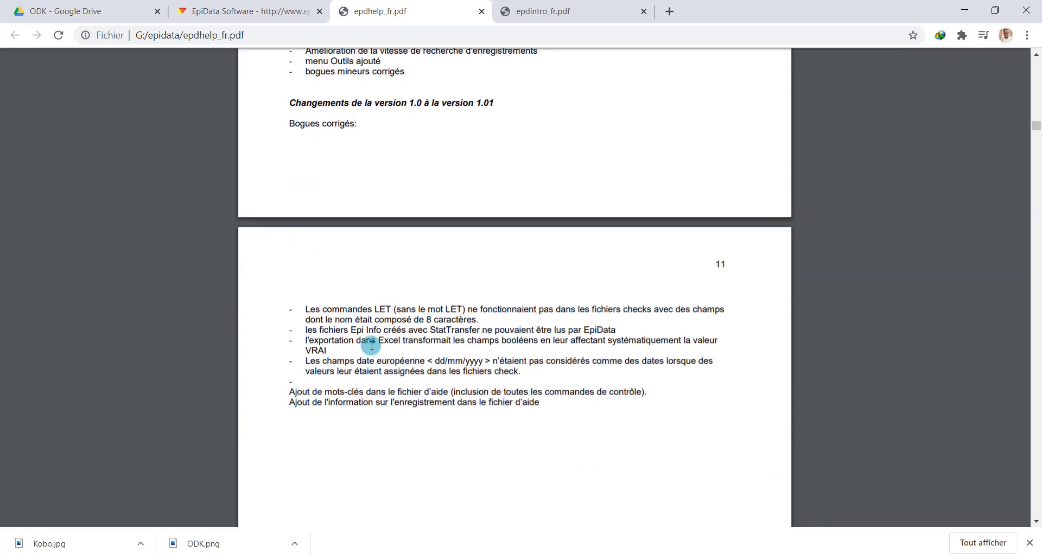
{"action": "scroll", "coordinate": [372, 346], "scroll_direction": "up", "scroll_amount": 5}
{"action": "scroll", "coordinate": [372, 346], "scroll_direction": "down", "scroll_amount": 6}
{"action": "scroll", "coordinate": [372, 346], "scroll_direction": "down", "scroll_amount": 20}
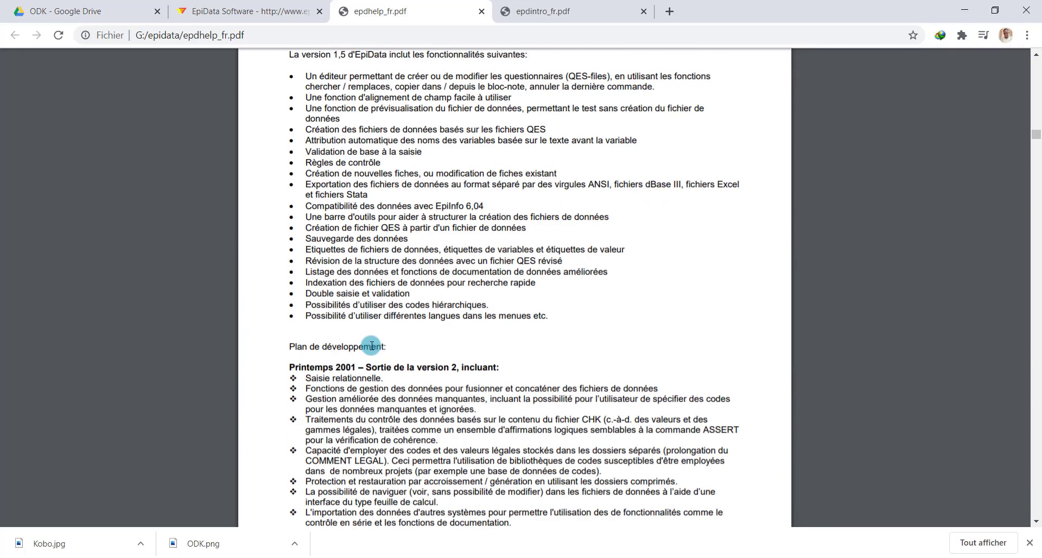
{"action": "scroll", "coordinate": [371, 345], "scroll_direction": "down", "scroll_amount": 20}
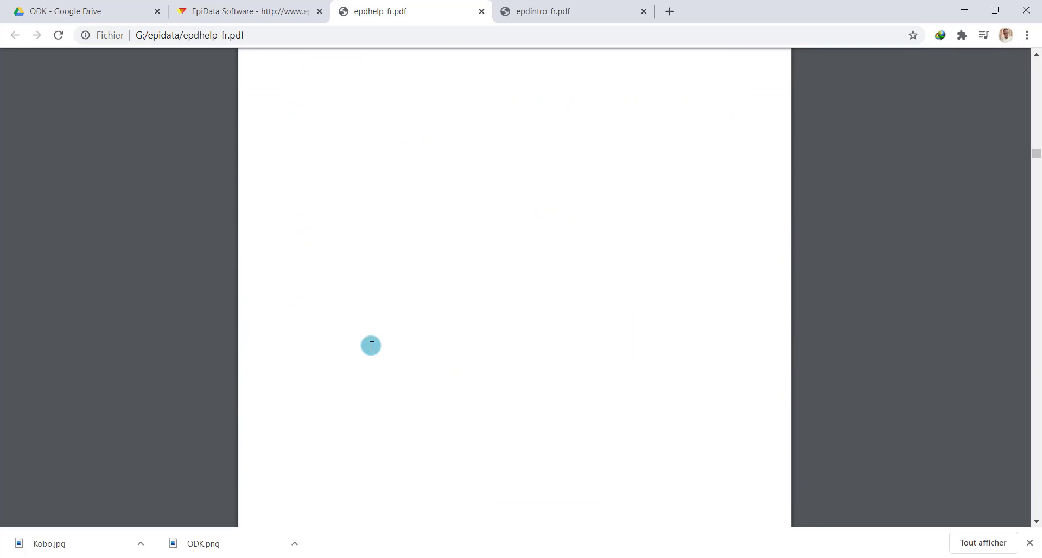
{"action": "scroll", "coordinate": [371, 345], "scroll_direction": "down", "scroll_amount": 10}
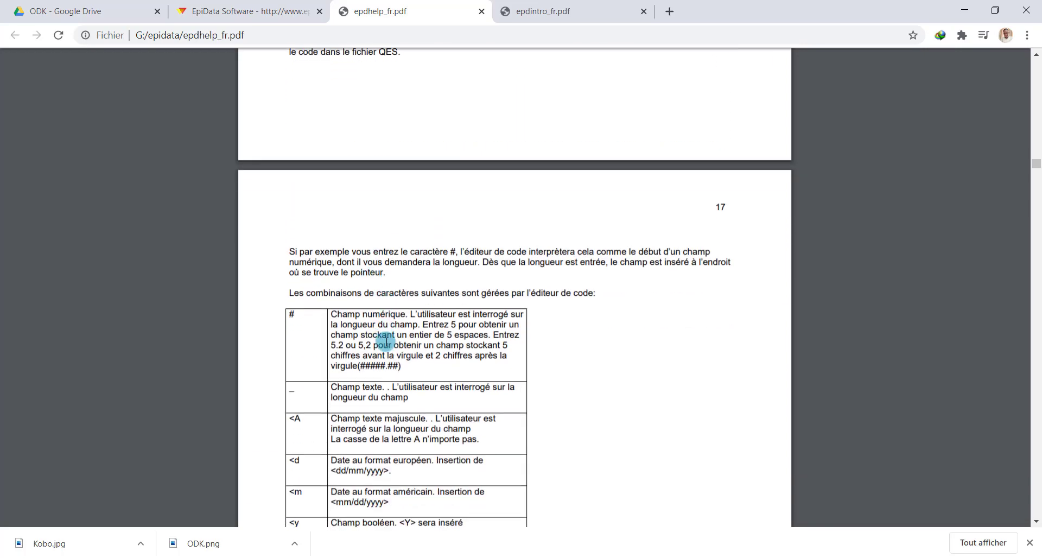
{"action": "scroll", "coordinate": [450, 239], "scroll_direction": "down", "scroll_amount": 2}
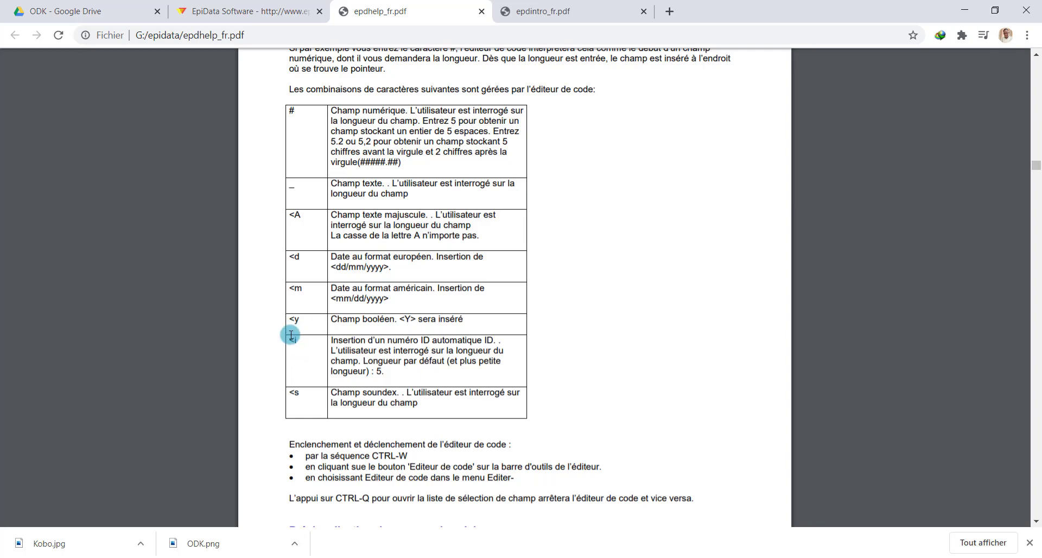
Scroll on to the data-file creation notes and the 'Réviser un fichier de données' section on page 22
{"action": "scroll", "coordinate": [423, 434], "scroll_direction": "down", "scroll_amount": 9}
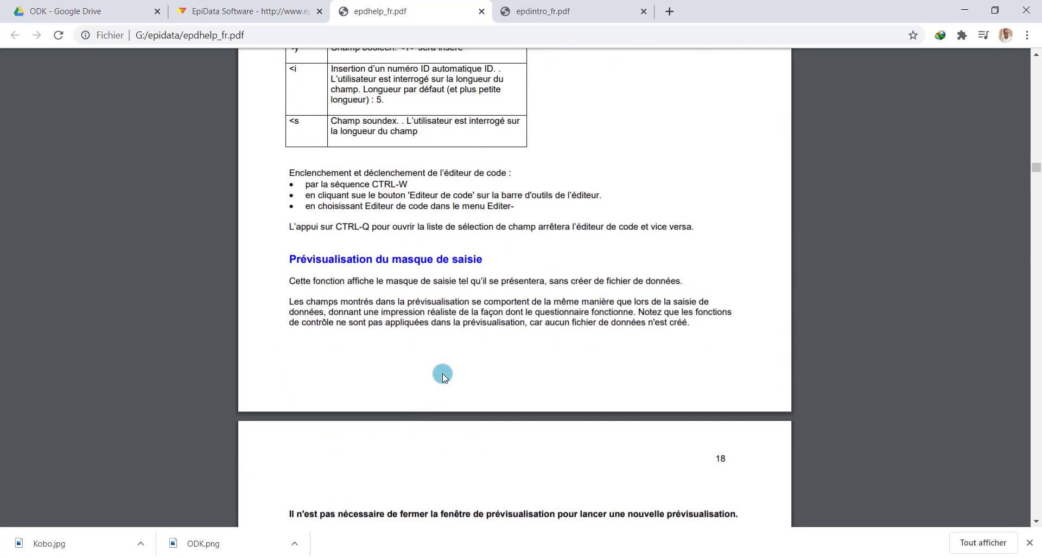
{"action": "scroll", "coordinate": [370, 330], "scroll_direction": "down", "scroll_amount": 20}
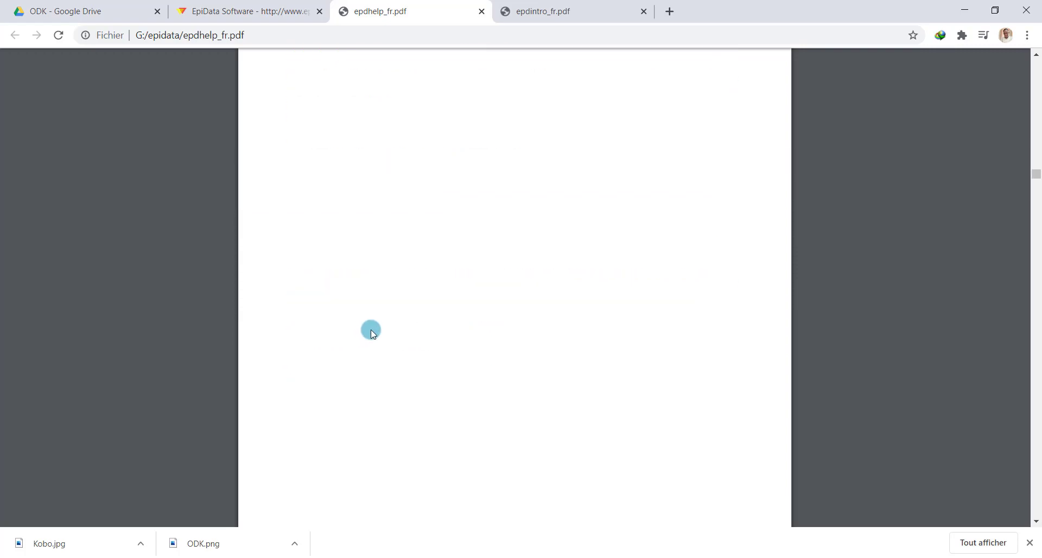
{"action": "scroll", "coordinate": [370, 330], "scroll_direction": "up", "scroll_amount": 4}
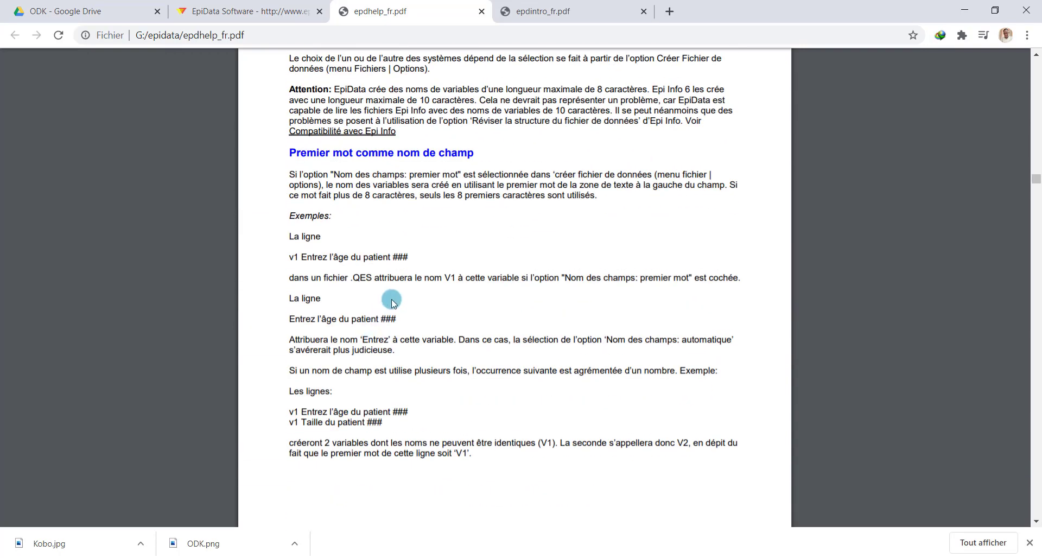
{"action": "scroll", "coordinate": [396, 300], "scroll_direction": "down", "scroll_amount": 15}
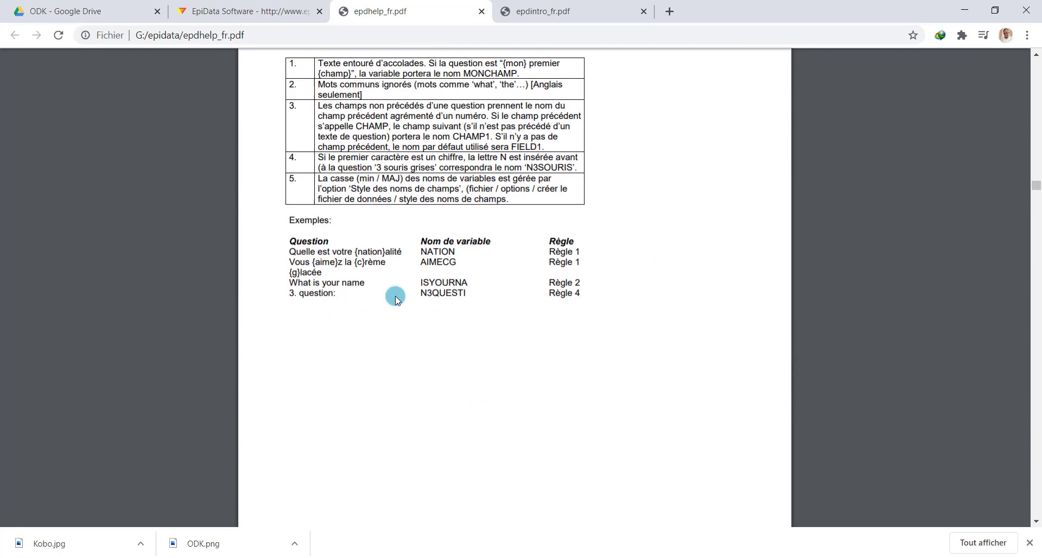
{"action": "scroll", "coordinate": [396, 299], "scroll_direction": "down", "scroll_amount": 7}
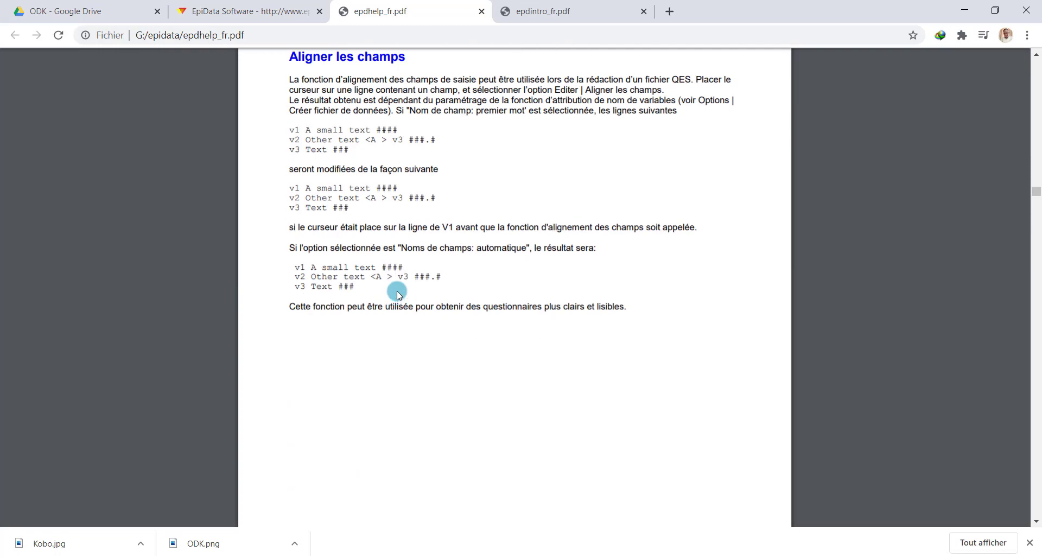
{"action": "scroll", "coordinate": [393, 290], "scroll_direction": "down", "scroll_amount": 12}
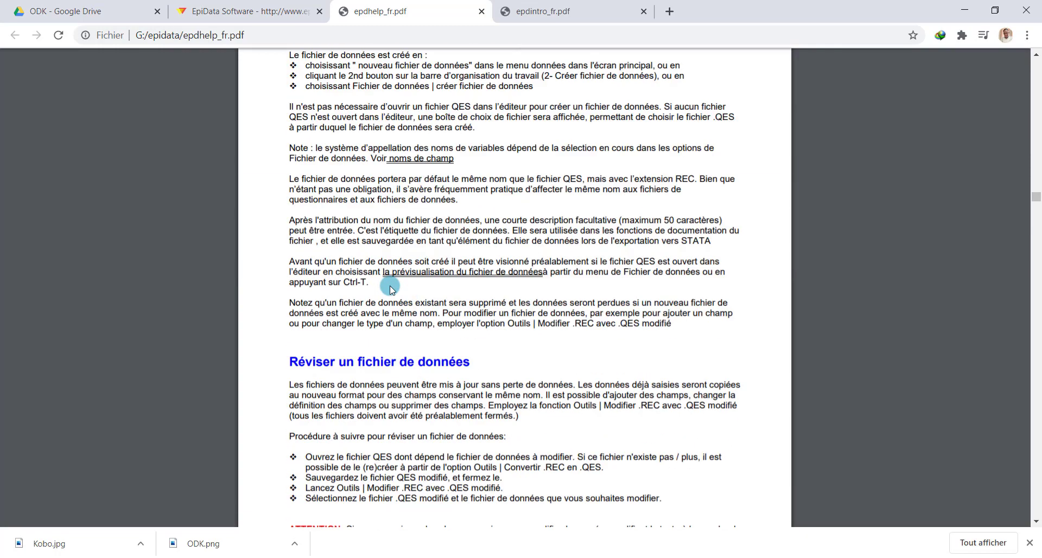
Skim epdintro_fr.pdf, then go back to the EpiData Software download page's Francais row
{"action": "left_click", "coordinate": [556, 10]}
{"action": "scroll", "coordinate": [422, 329], "scroll_direction": "down", "scroll_amount": 5}
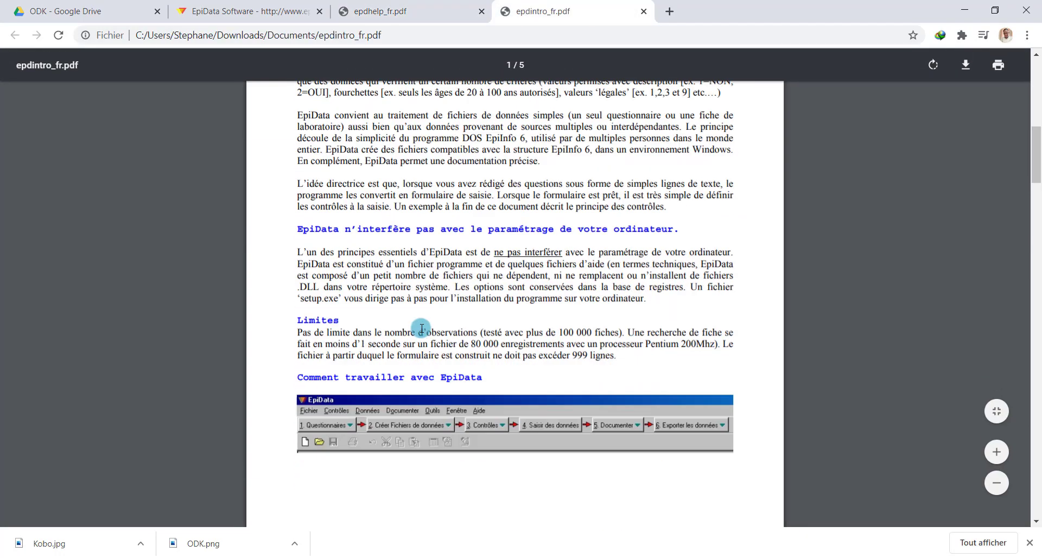
{"action": "scroll", "coordinate": [422, 329], "scroll_direction": "down", "scroll_amount": 20}
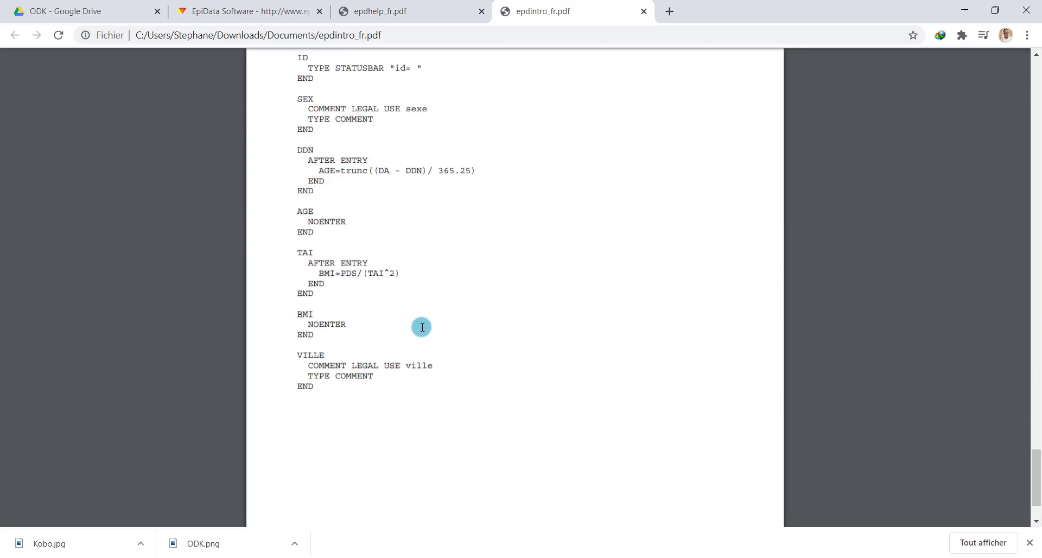
{"action": "scroll", "coordinate": [422, 326], "scroll_direction": "up", "scroll_amount": 20}
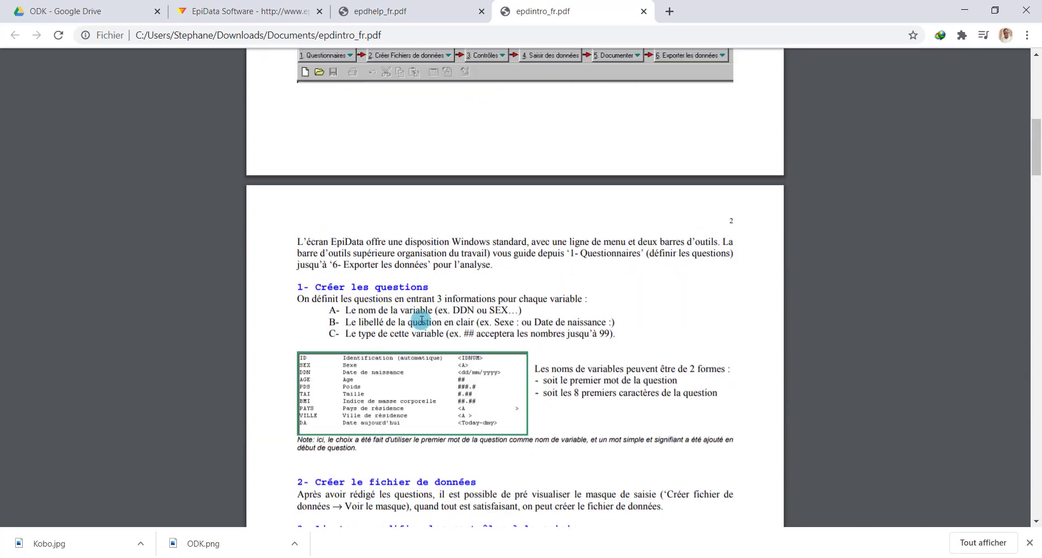
{"action": "left_click", "coordinate": [321, 6]}
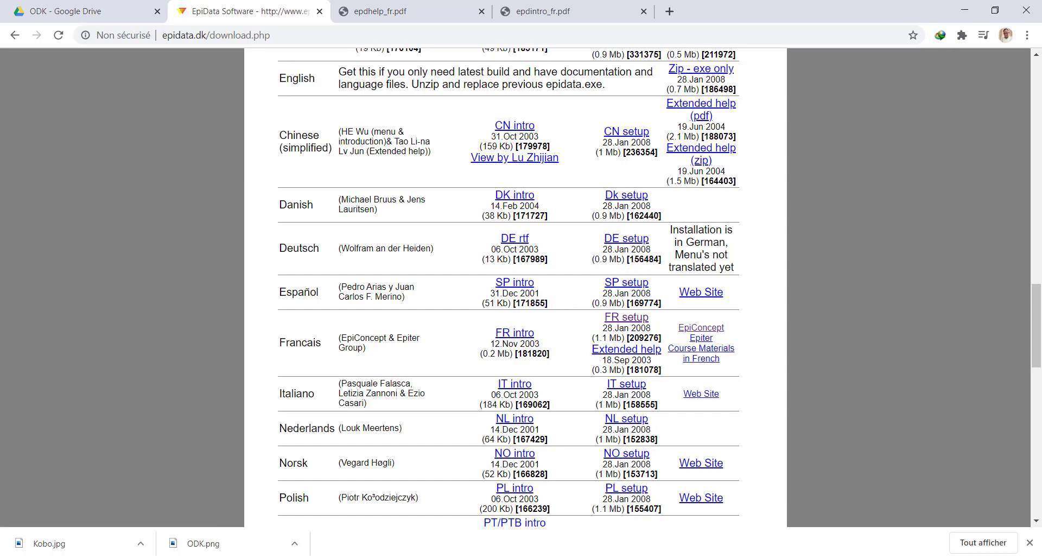
Bring the EpiData 3.1 window with its 'Bienvenue dans EpiData' welcome screen to the front
{"action": "left_click", "coordinate": [619, 557]}
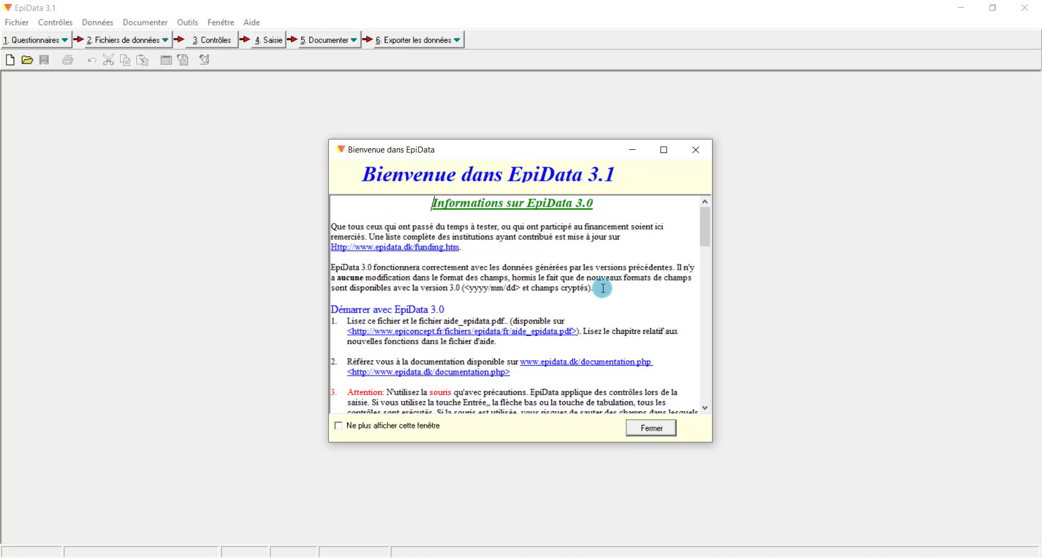
{"action": "left_click_drag", "start_coordinate": [703, 233], "coordinate": [706, 300]}
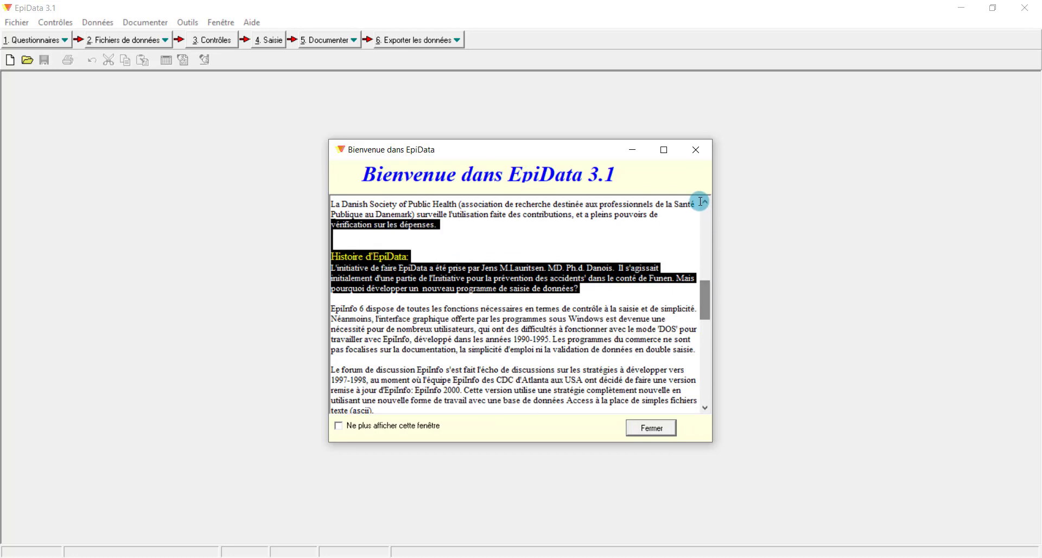
Close the welcome window, create a new .QES questionnaire 'Sans titre 1', and erase the stray text
{"action": "left_click", "coordinate": [664, 429]}
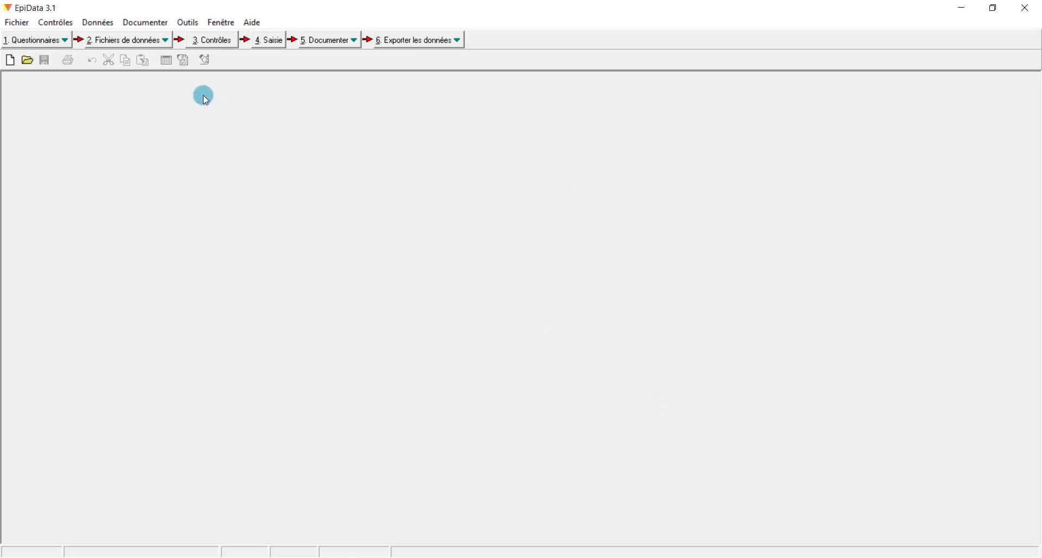
{"action": "left_click", "coordinate": [49, 40]}
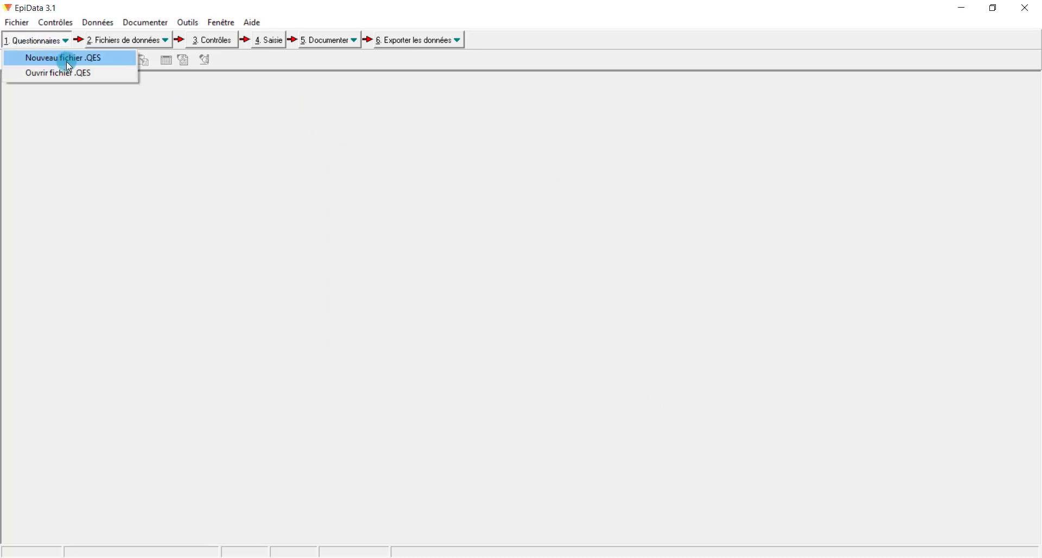
{"action": "left_click", "coordinate": [94, 58]}
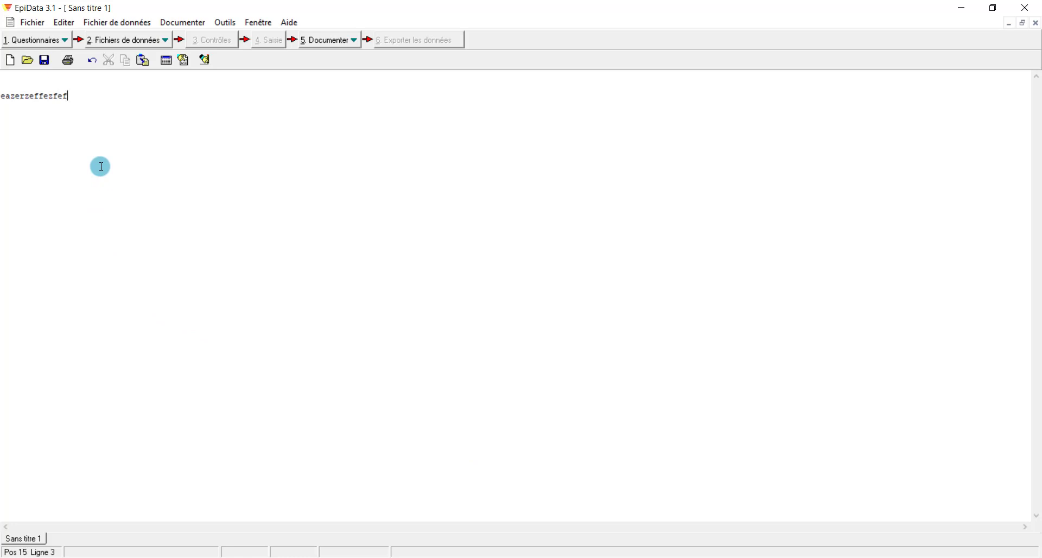
{"action": "key", "text": "BackSpace"}
{"action": "key", "text": "BackSpace"}
{"action": "key", "text": "BackSpace"}
{"action": "key", "text": "BackSpace"}
{"action": "key", "text": "BackSpace"}
{"action": "key", "text": "BackSpace"}
{"action": "key", "text": "BackSpace"}
{"action": "key", "text": "BackSpace"}
{"action": "key", "text": "BackSpace"}
{"action": "key", "text": "BackSpace"}
{"action": "key", "text": "BackSpace"}
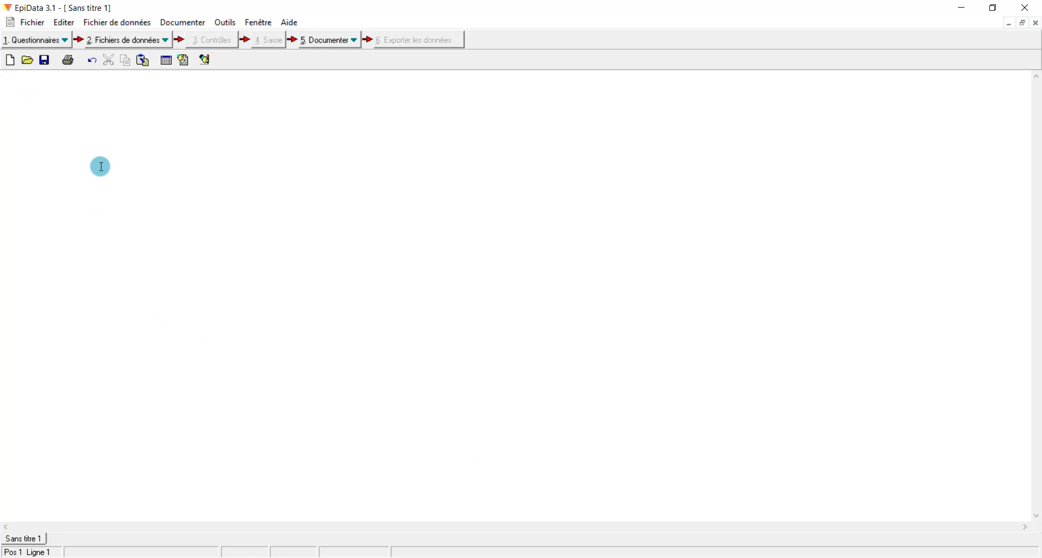
Open the existing questionnaire Enquete1.qes
{"action": "left_click", "coordinate": [53, 40]}
{"action": "left_click", "coordinate": [56, 72]}
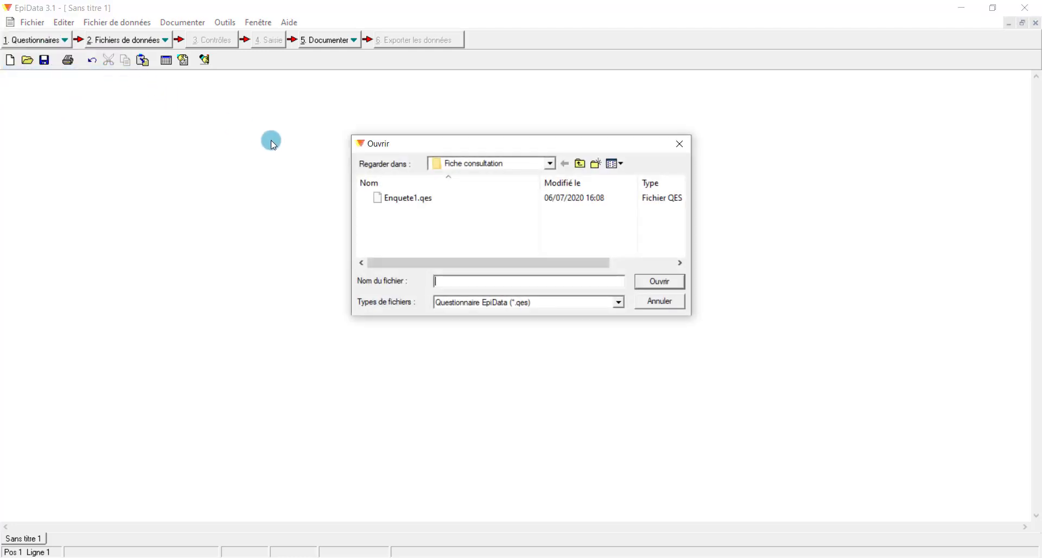
{"action": "left_click", "coordinate": [396, 200]}
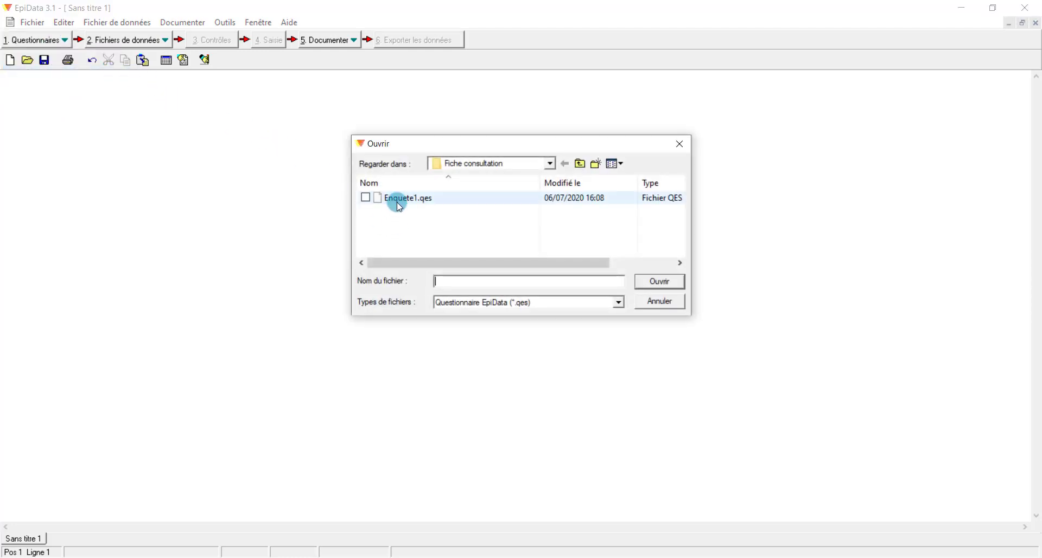
{"action": "left_click", "coordinate": [661, 285]}
Select the first line, the IDN Identifiant field definition
{"action": "left_click", "coordinate": [191, 258]}
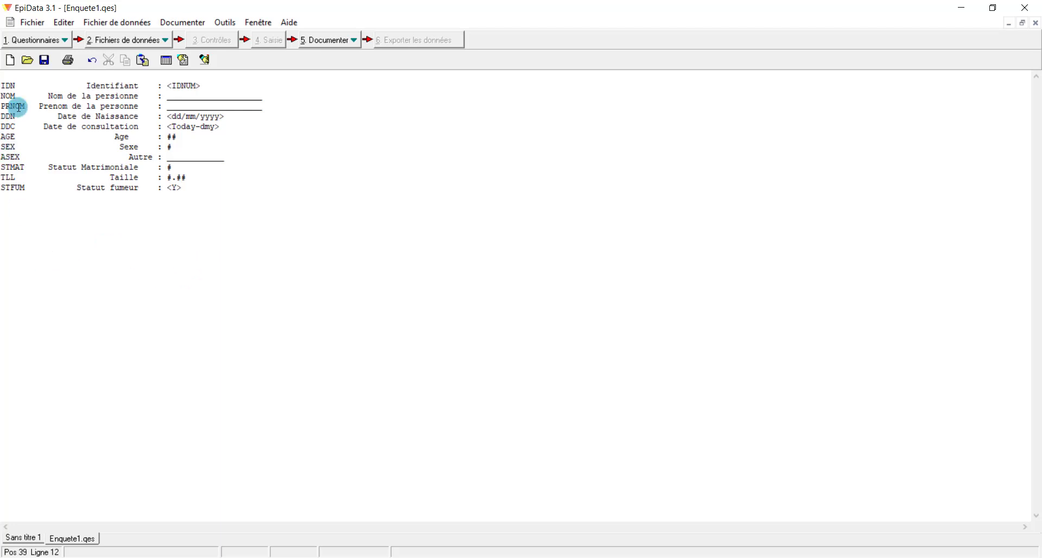
{"action": "key", "text": "ctrl+Home"}
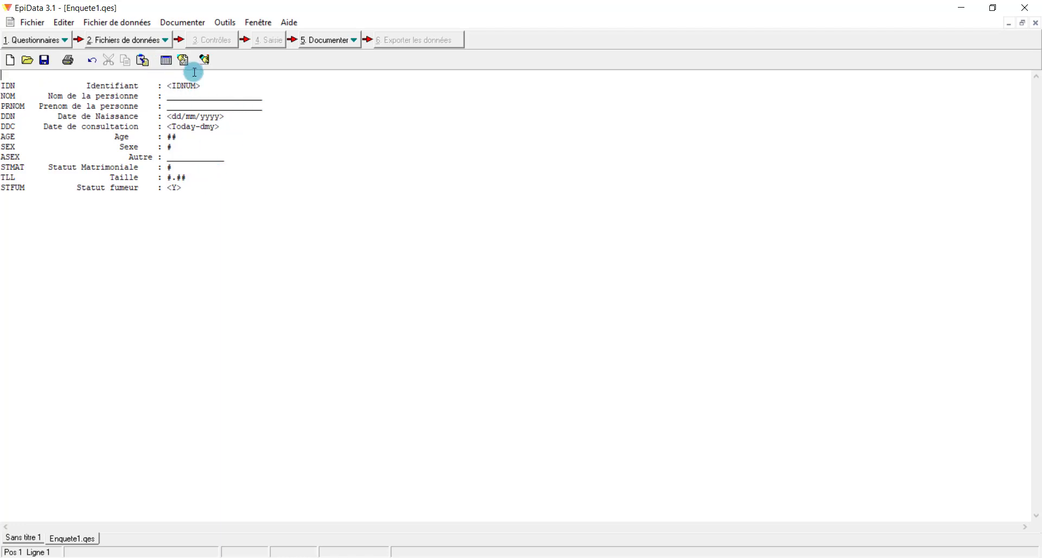
{"action": "left_click_drag", "start_coordinate": [215, 85], "coordinate": [2, 85]}
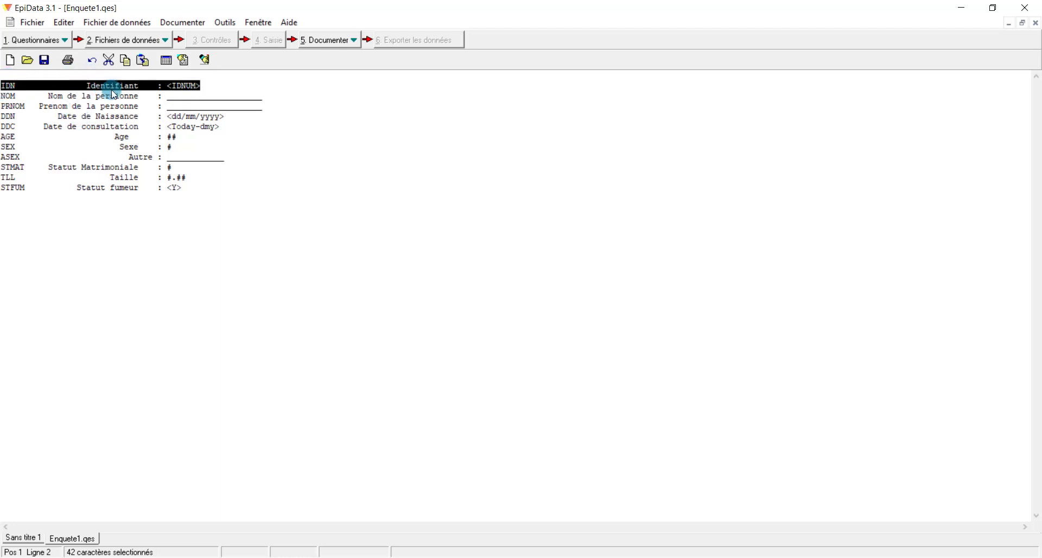
{"action": "left_click", "coordinate": [203, 85]}
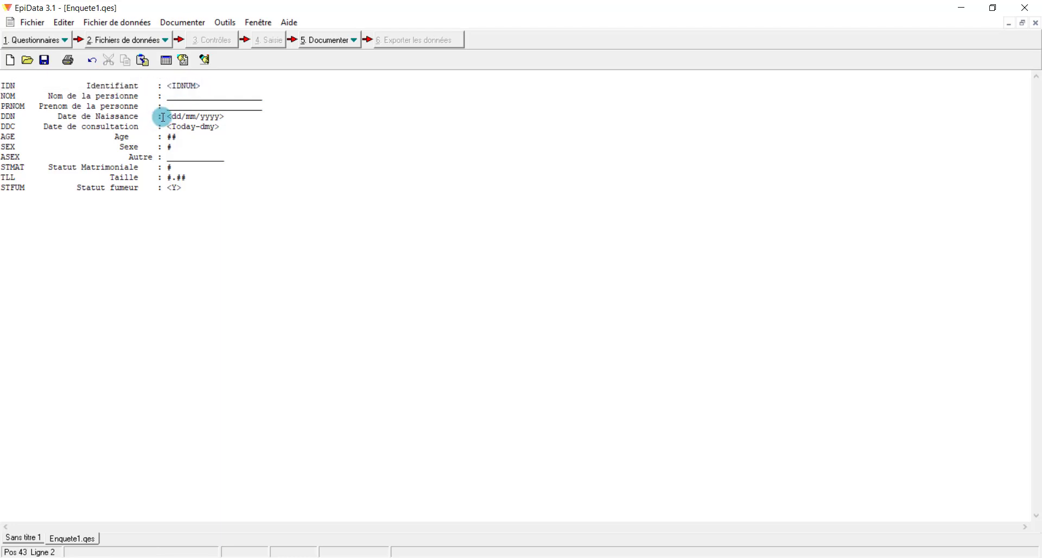
{"action": "left_click_drag", "start_coordinate": [209, 86], "coordinate": [2, 86]}
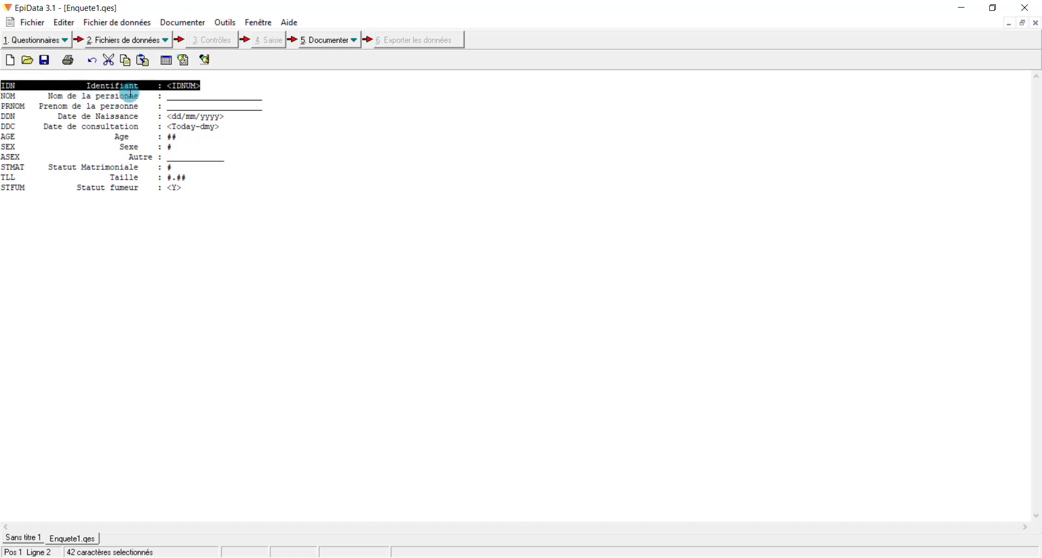
{"action": "left_click", "coordinate": [247, 120]}
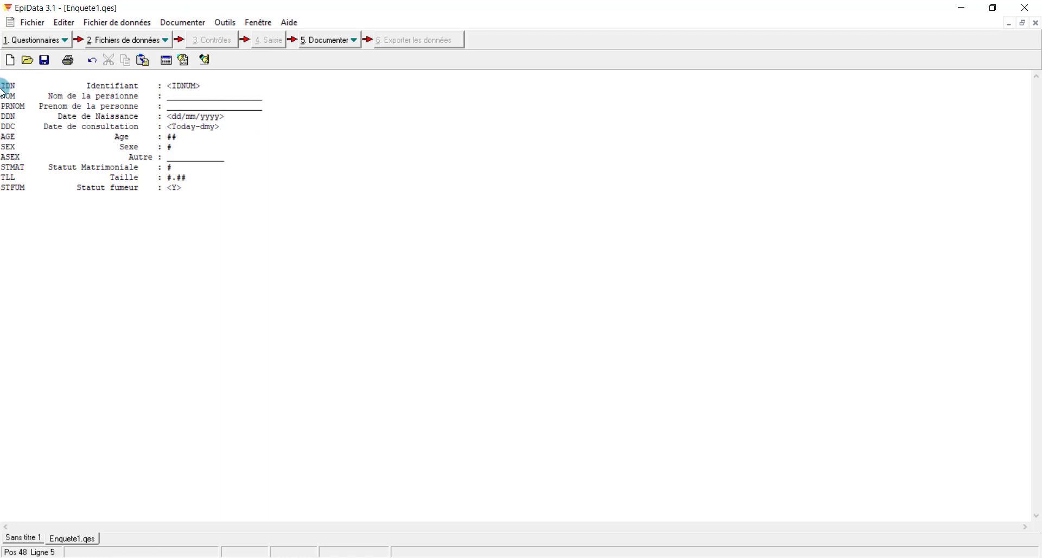
{"action": "left_click_drag", "start_coordinate": [2, 85], "coordinate": [20, 85]}
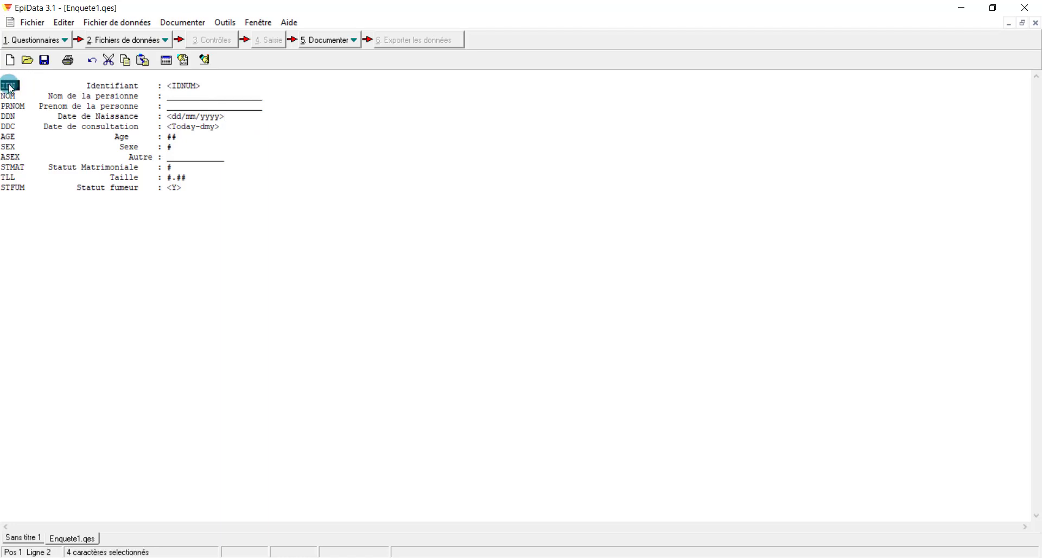
{"action": "left_click_drag", "start_coordinate": [3, 89], "coordinate": [12, 95]}
{"action": "left_click_drag", "start_coordinate": [12, 95], "coordinate": [145, 86]}
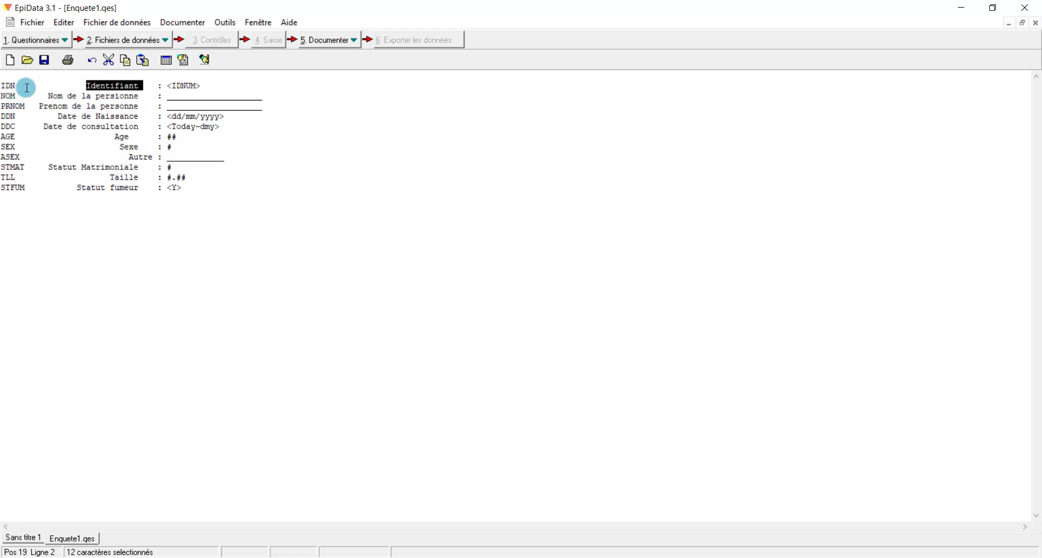
{"action": "left_click_drag", "start_coordinate": [15, 87], "coordinate": [2, 87]}
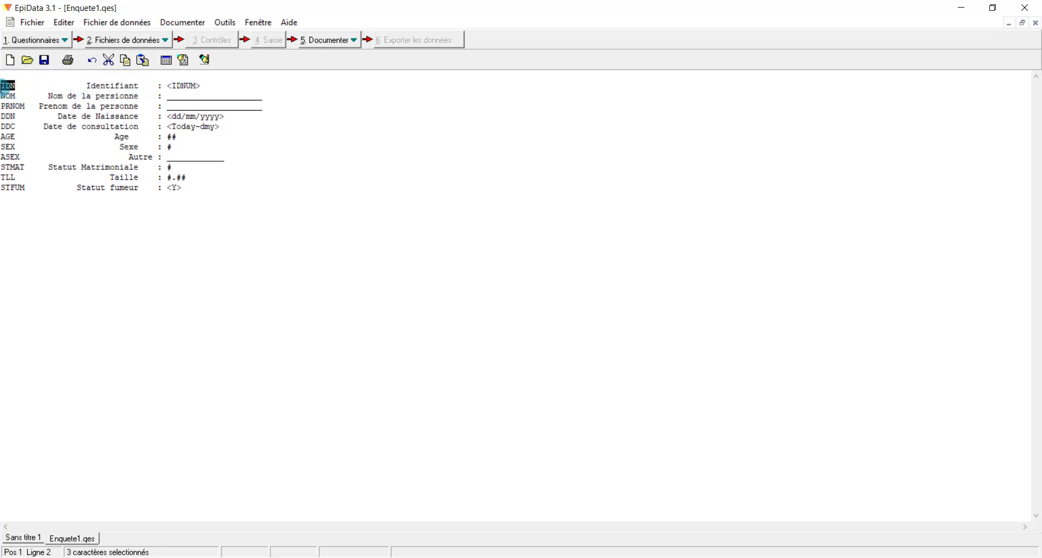
{"action": "left_click", "coordinate": [24, 107]}
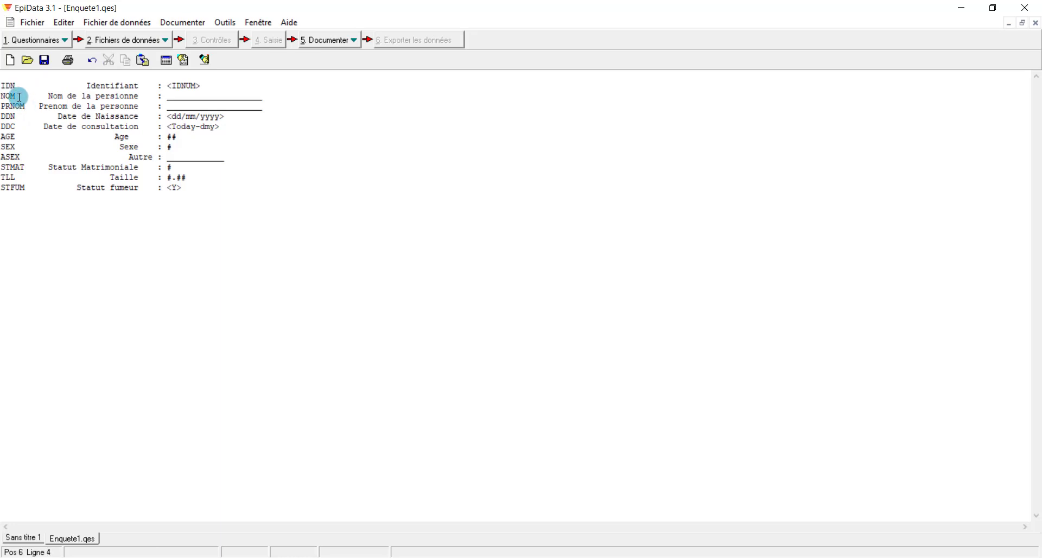
{"action": "left_click_drag", "start_coordinate": [19, 97], "coordinate": [2, 96]}
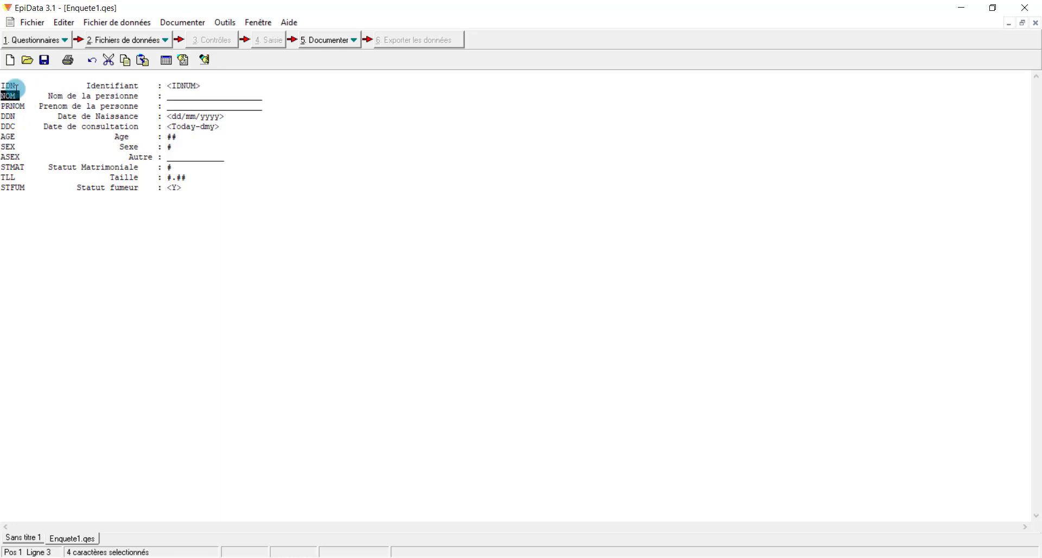
{"action": "left_click", "coordinate": [49, 96]}
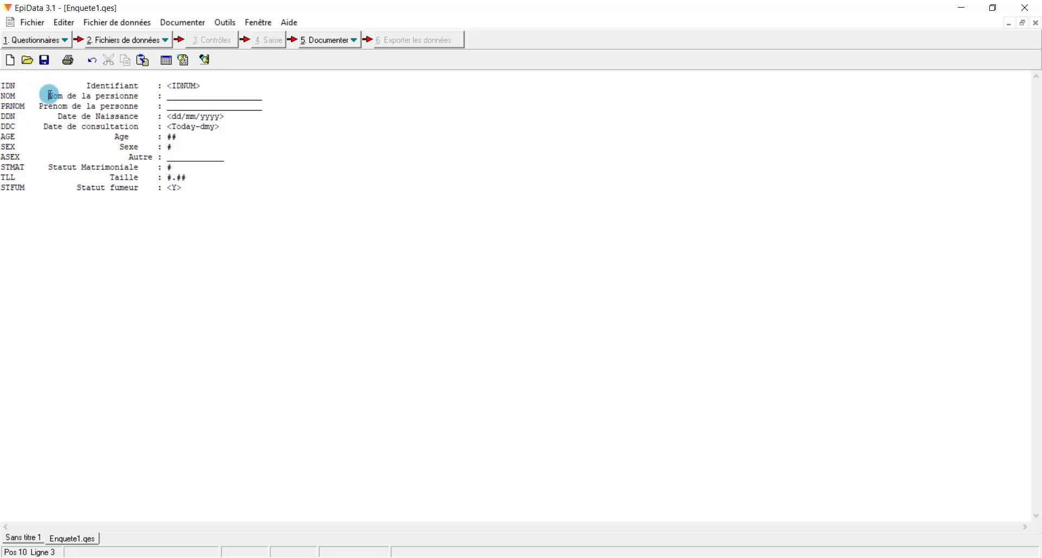
{"action": "left_click_drag", "start_coordinate": [49, 96], "coordinate": [146, 96]}
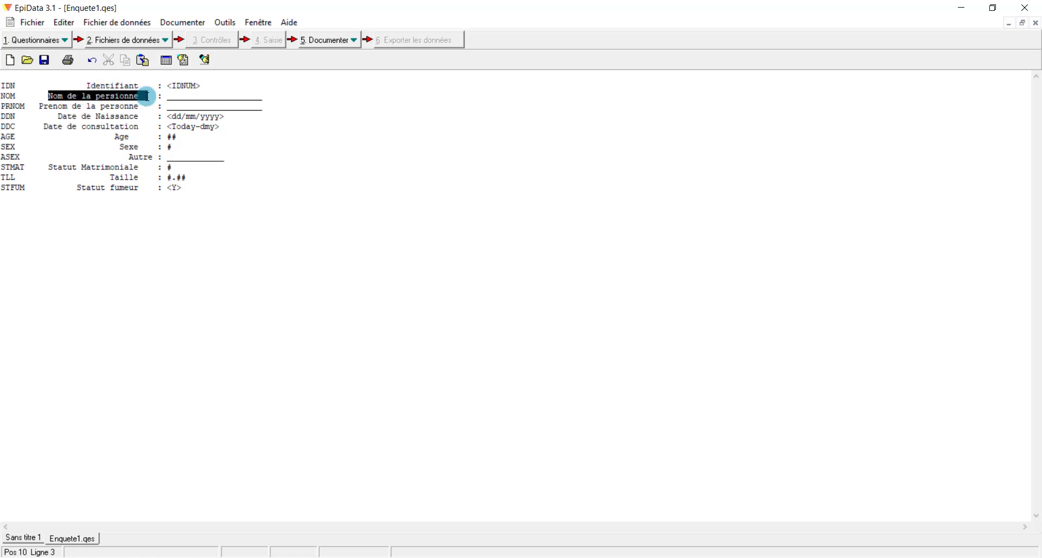
{"action": "left_click", "coordinate": [18, 94]}
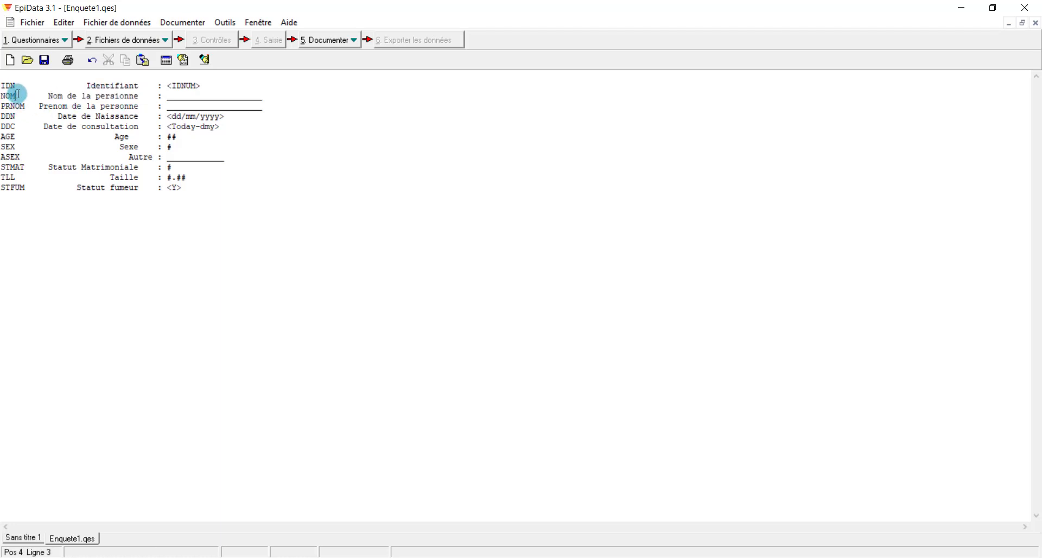
{"action": "mouse_move", "coordinate": [18, 94]}
{"action": "left_mouse_down"}
{"action": "mouse_move", "coordinate": [5, 83]}
{"action": "mouse_move", "coordinate": [3, 96]}
{"action": "left_mouse_up"}
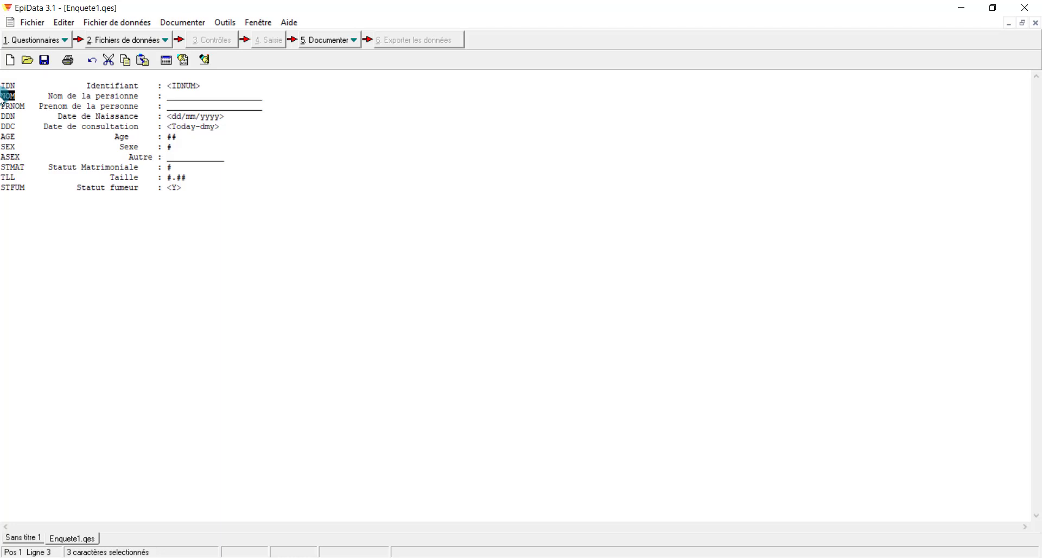
{"action": "left_click", "coordinate": [50, 97]}
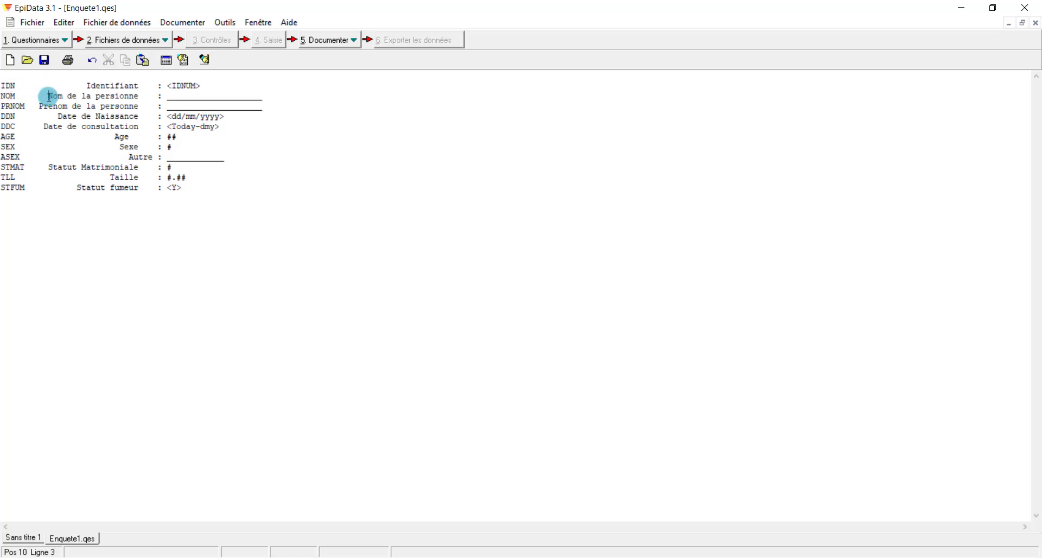
{"action": "left_click_drag", "start_coordinate": [49, 97], "coordinate": [144, 96]}
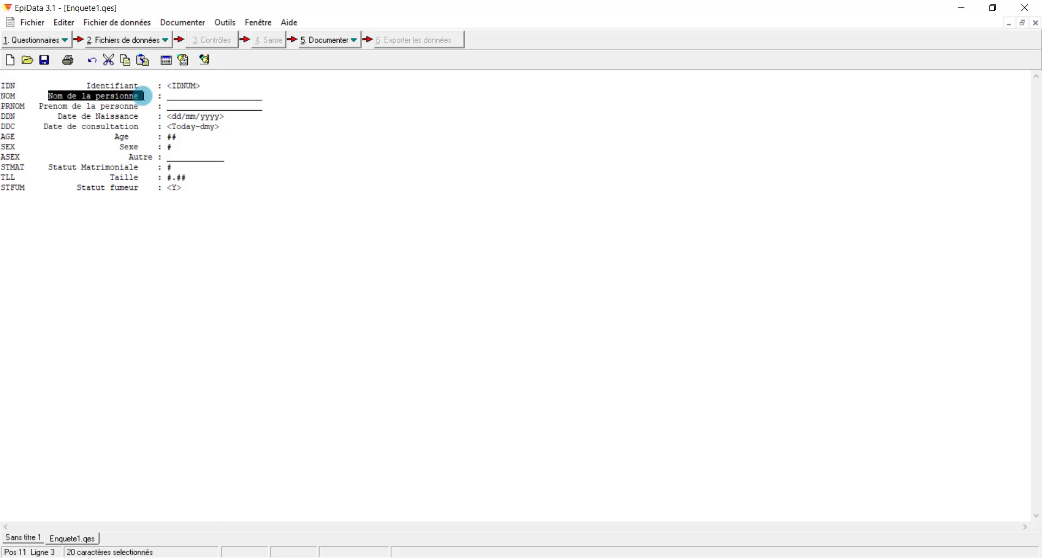
{"action": "left_click_drag", "start_coordinate": [17, 97], "coordinate": [2, 93]}
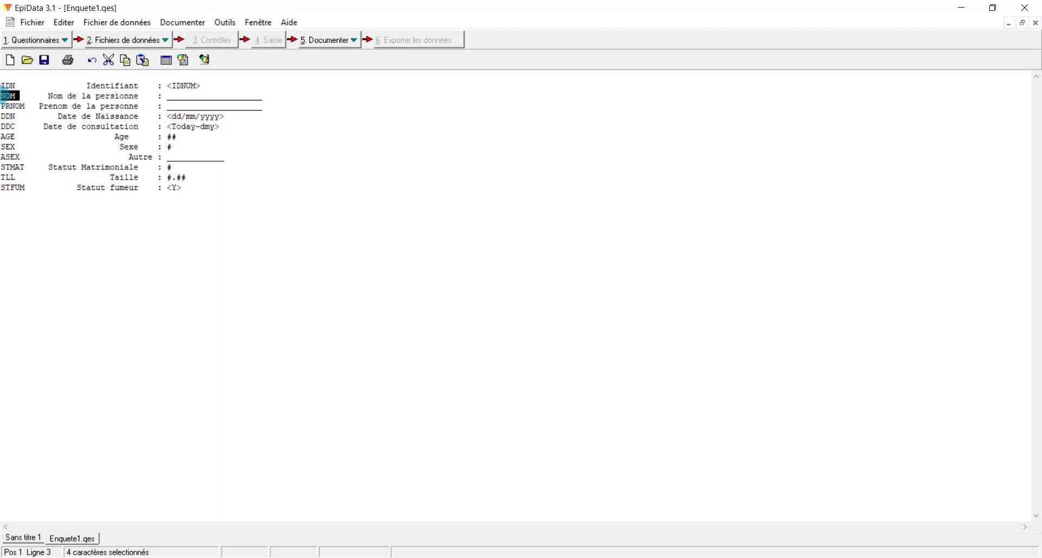
{"action": "left_click", "coordinate": [136, 94]}
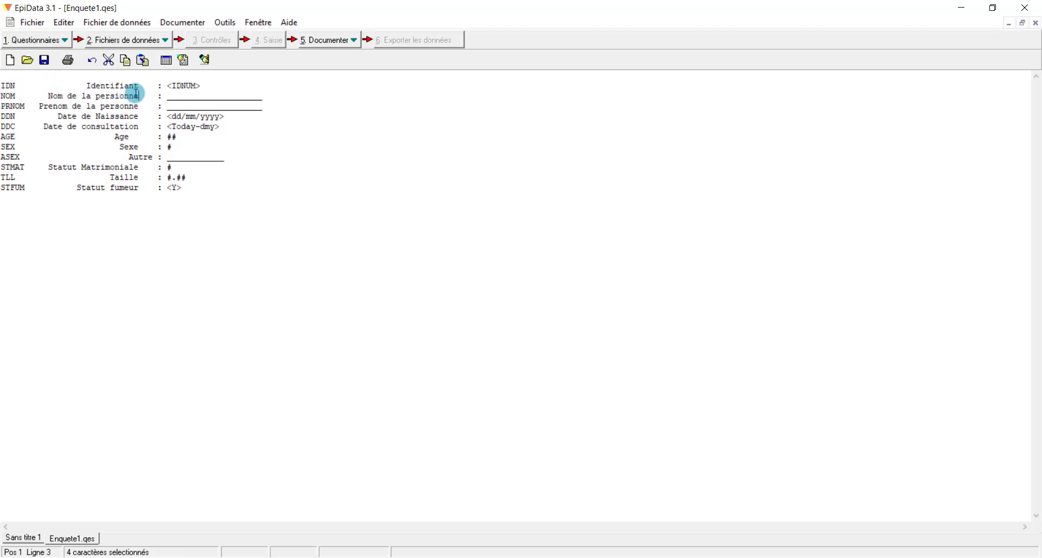
{"action": "left_click_drag", "start_coordinate": [136, 93], "coordinate": [48, 97]}
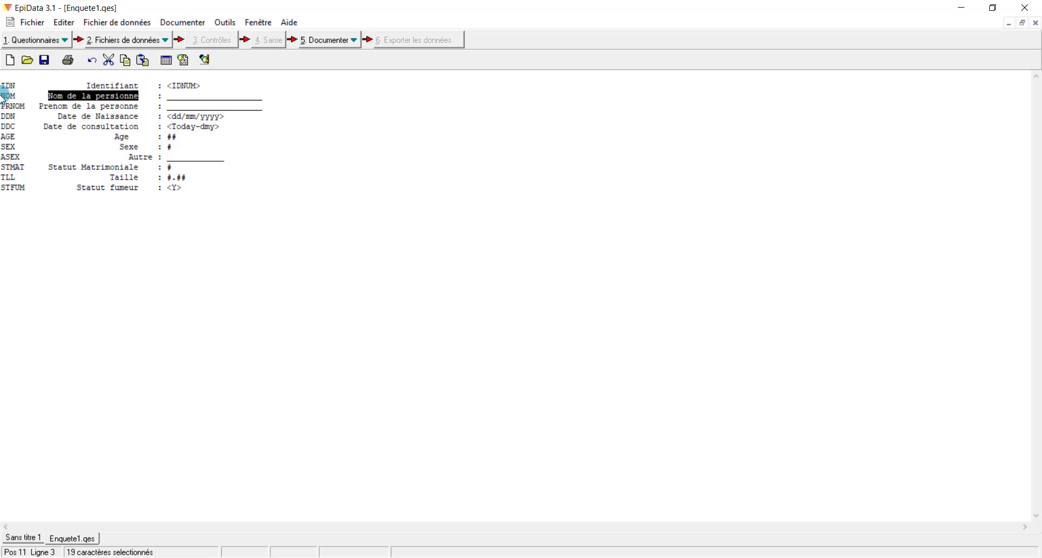
{"action": "left_click", "coordinate": [158, 94]}
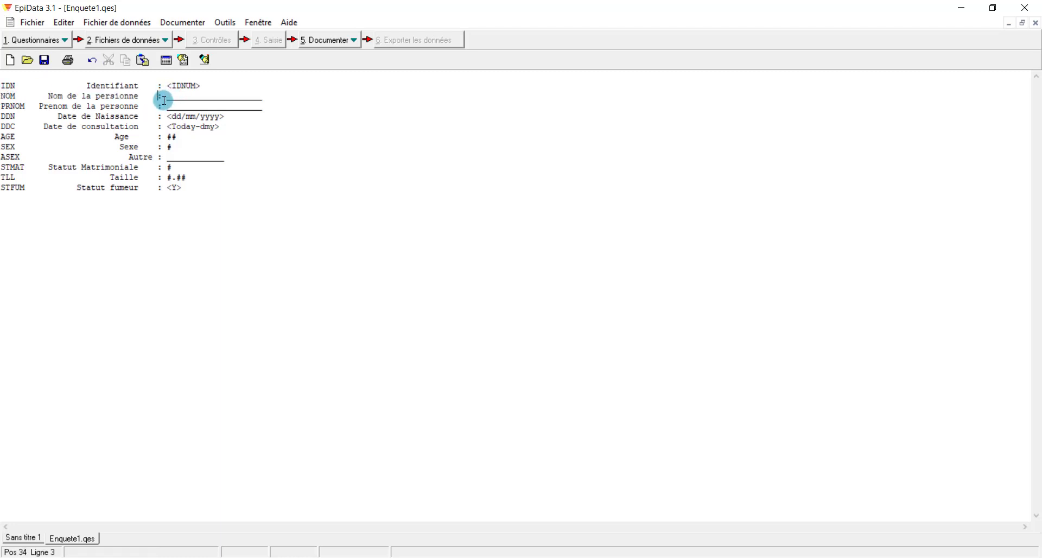
{"action": "left_click_drag", "start_coordinate": [163, 101], "coordinate": [272, 102]}
{"action": "left_click", "coordinate": [272, 100]}
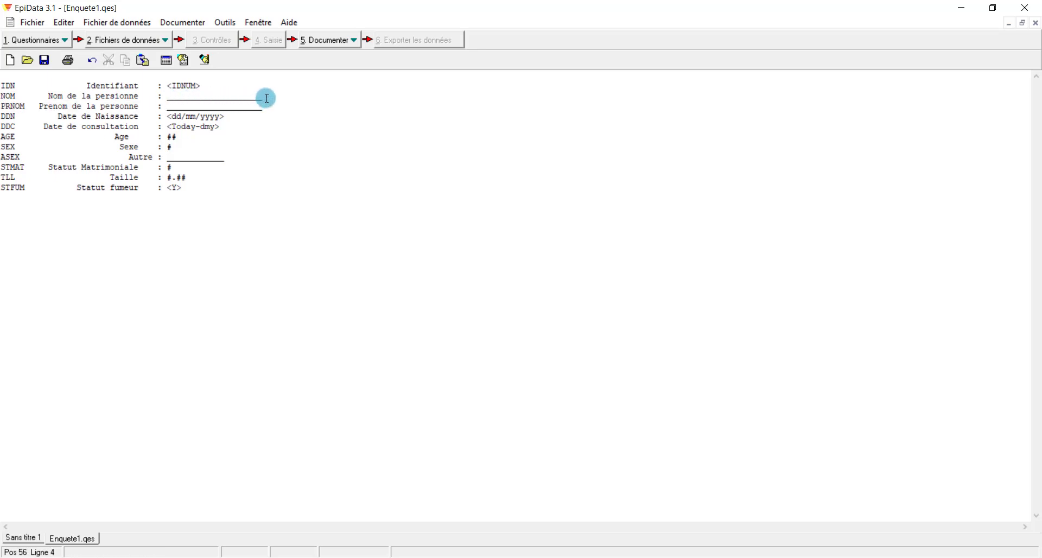
{"action": "left_click", "coordinate": [175, 98]}
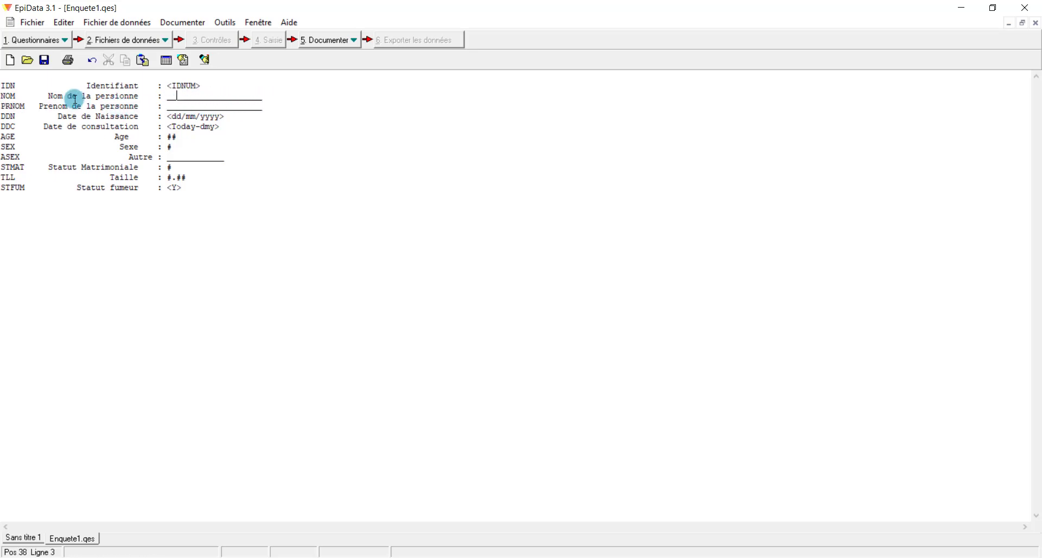
Open the field assistant, browse its Texte, Date and special-field tabs, and place the caret after ASEX
{"action": "left_click", "coordinate": [185, 60]}
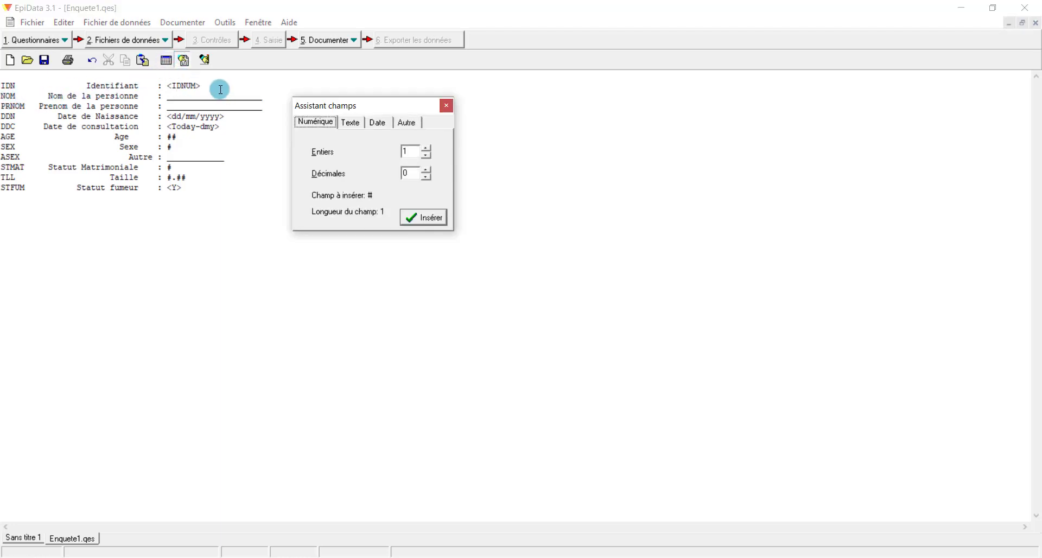
{"action": "left_click", "coordinate": [350, 123]}
{"action": "left_click", "coordinate": [382, 122]}
{"action": "left_click", "coordinate": [406, 123]}
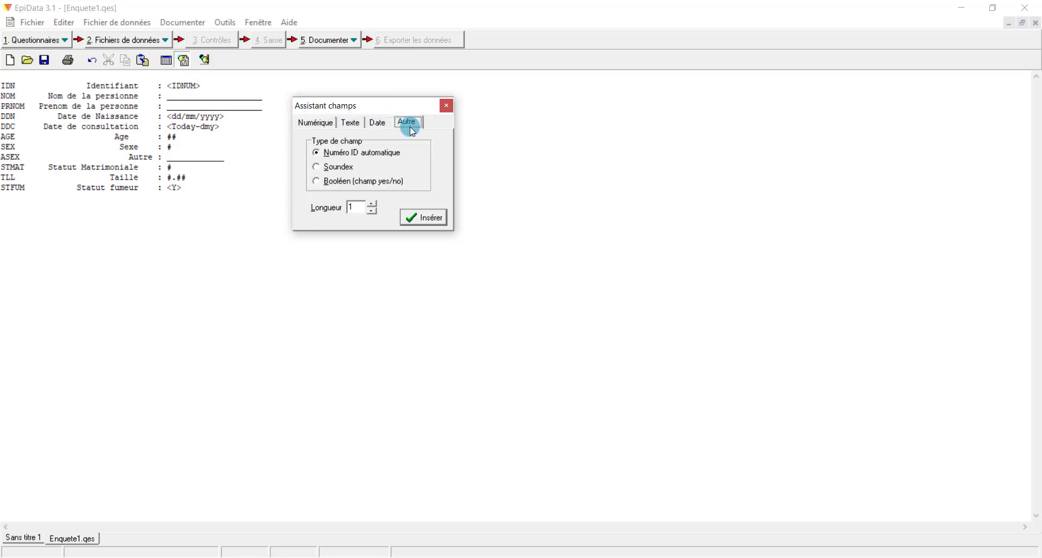
{"action": "left_click", "coordinate": [228, 157]}
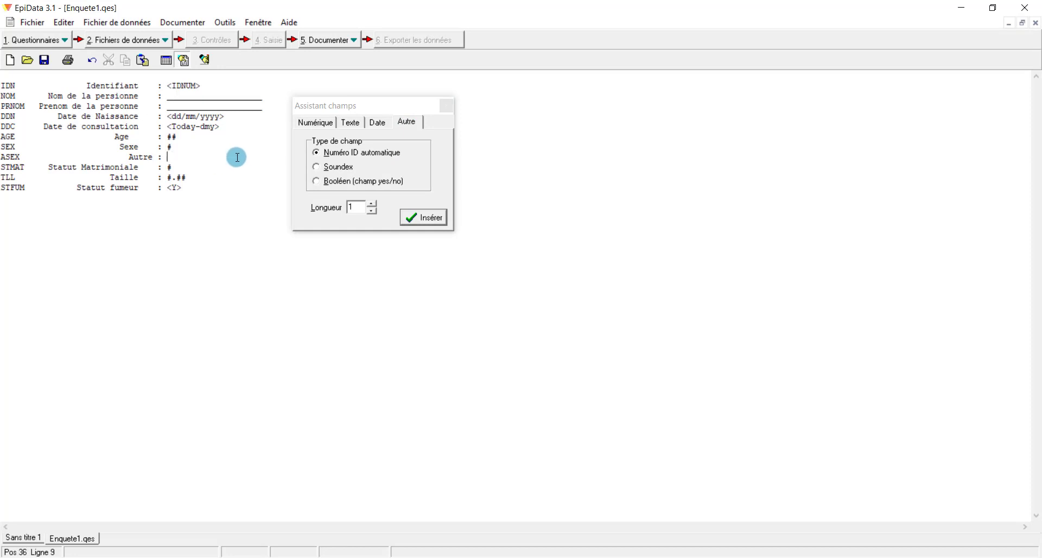
Insert an ordinary Texte field of length 49 on the ASEX 'Autre' line
{"action": "left_click", "coordinate": [352, 122]}
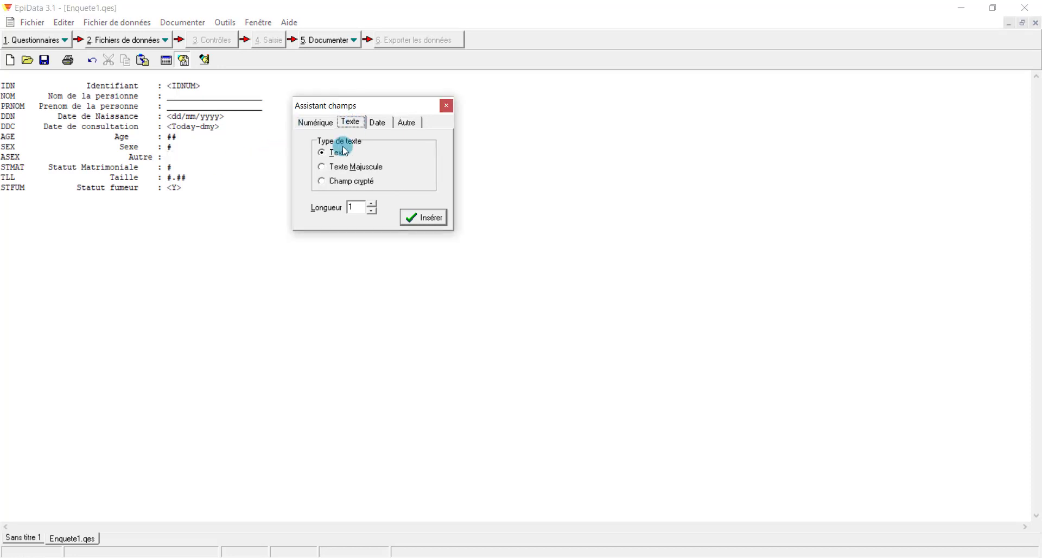
{"action": "left_click", "coordinate": [326, 152]}
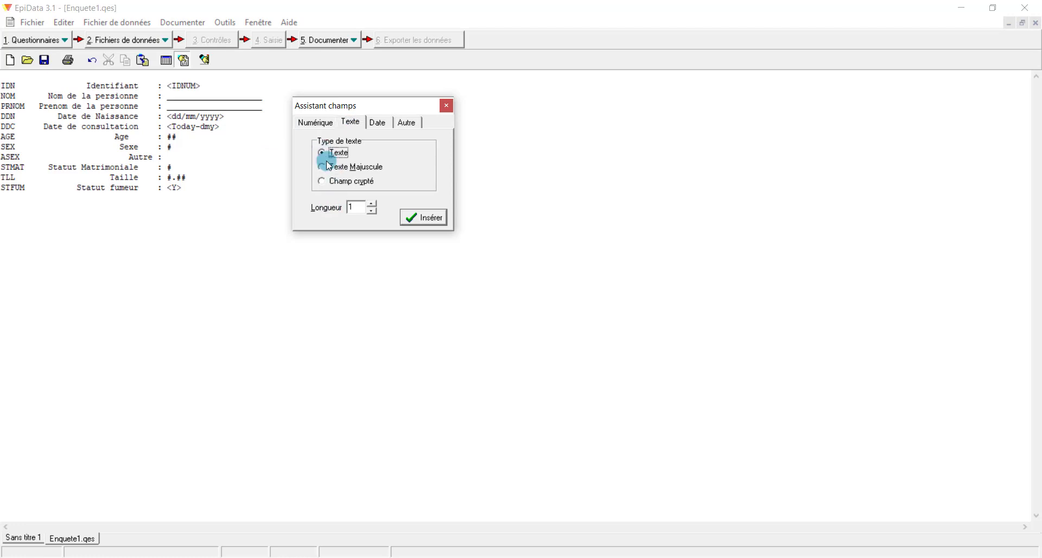
{"action": "left_click", "coordinate": [359, 207]}
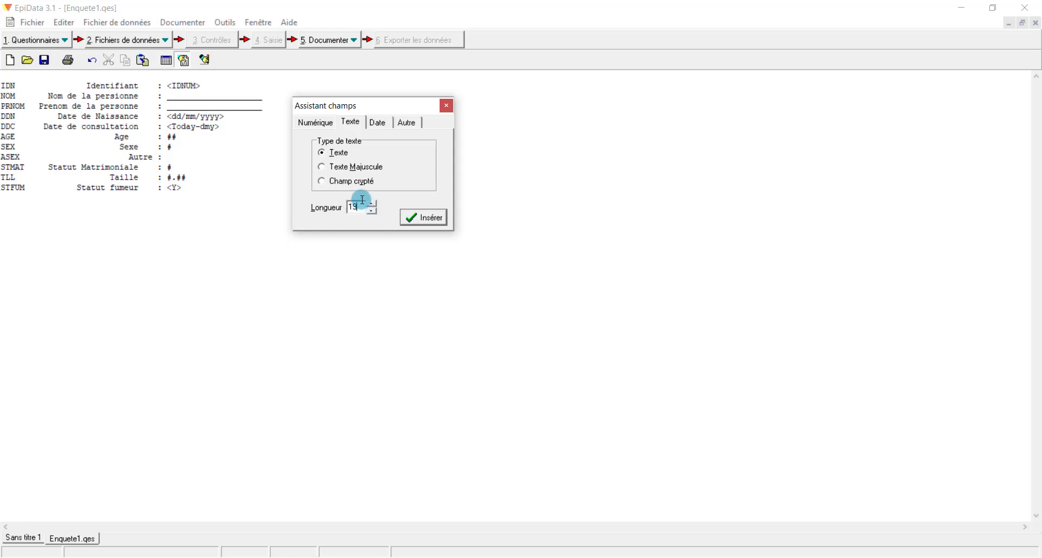
{"action": "left_click", "coordinate": [375, 205]}
{"action": "left_click", "coordinate": [373, 205]}
{"action": "left_click", "coordinate": [373, 212]}
{"action": "left_click", "coordinate": [376, 213]}
{"action": "left_click", "coordinate": [373, 206]}
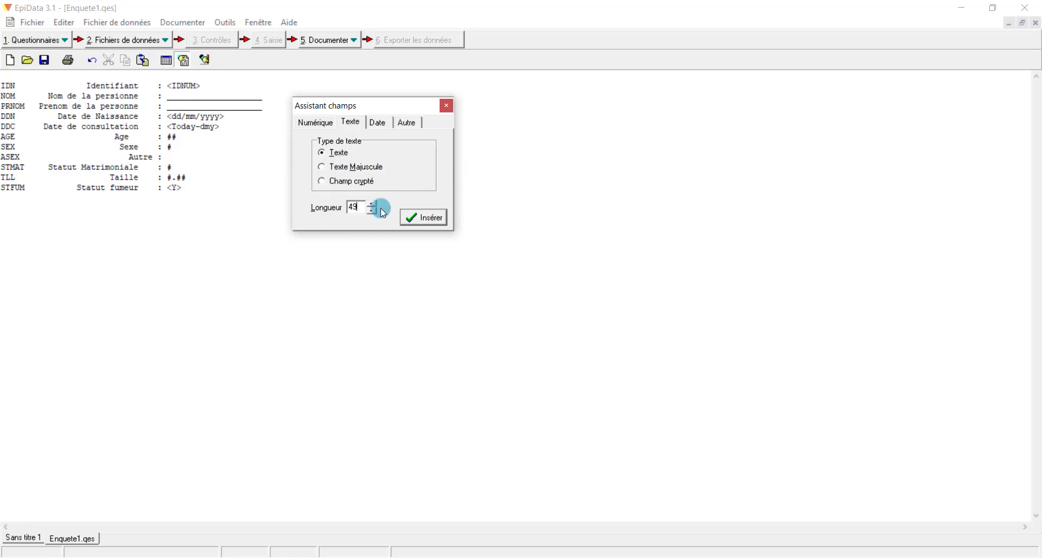
{"action": "left_click", "coordinate": [432, 221]}
{"action": "left_click_drag", "start_coordinate": [373, 113], "coordinate": [573, 126]}
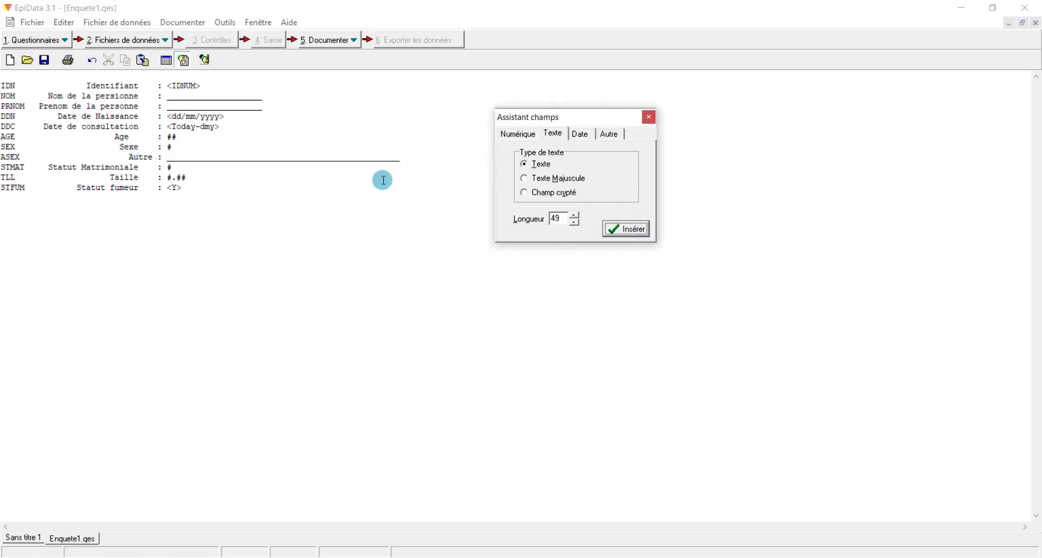
Remove the extra spaces before the Statut fumeur and Taille labels
{"action": "double_click", "coordinate": [559, 220]}
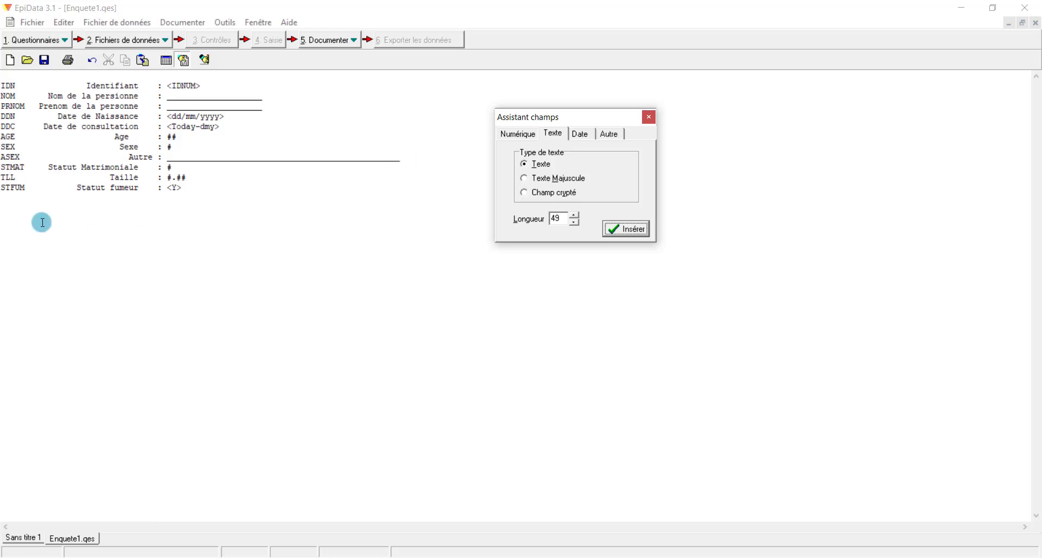
{"action": "left_click", "coordinate": [159, 191]}
{"action": "left_click", "coordinate": [159, 190]}
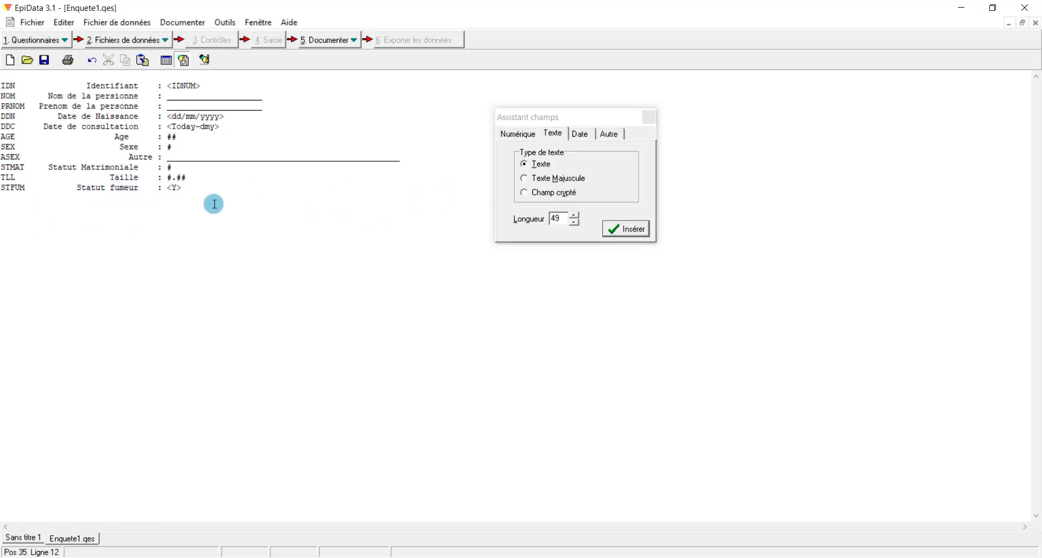
{"action": "left_click", "coordinate": [196, 188]}
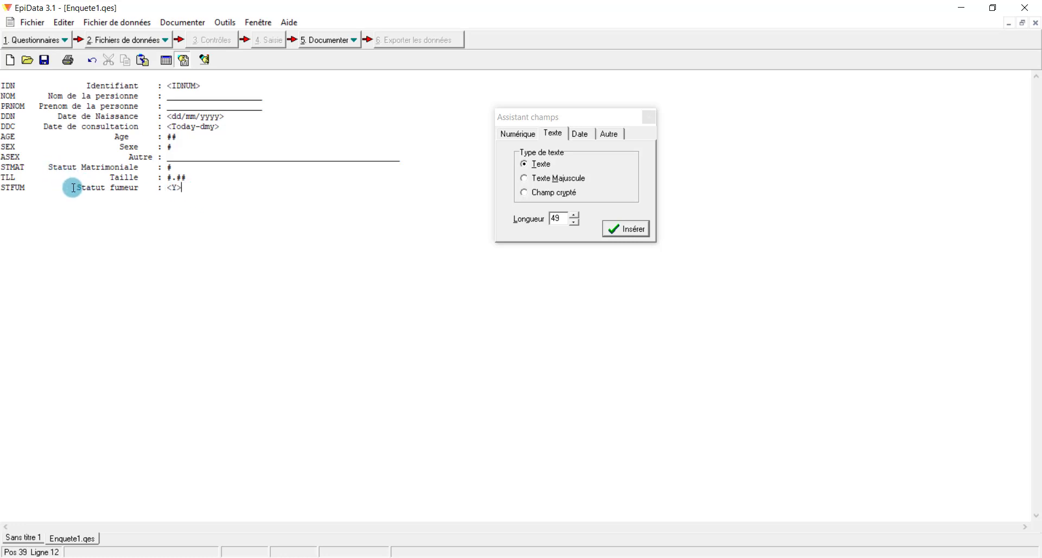
{"action": "key", "text": "BackSpace"}
{"action": "key", "text": "BackSpace"}
{"action": "key", "text": "BackSpace"}
{"action": "key", "text": "BackSpace"}
{"action": "key", "text": "BackSpace"}
{"action": "key", "text": "BackSpace"}
{"action": "key", "text": "BackSpace"}
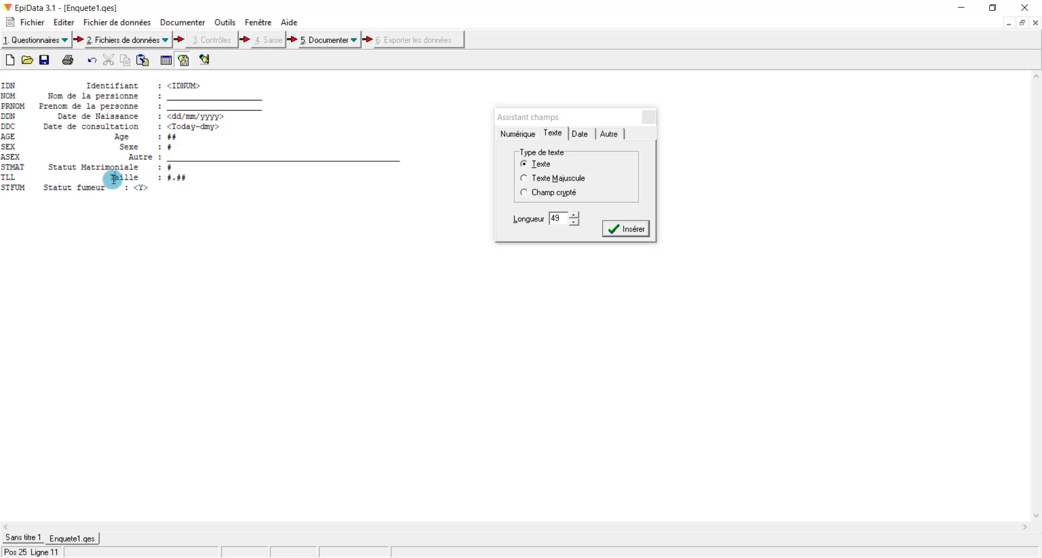
{"action": "key", "text": "BackSpace"}
{"action": "key", "text": "BackSpace"}
{"action": "key", "text": "BackSpace"}
{"action": "key", "text": "BackSpace"}
{"action": "key", "text": "BackSpace"}
{"action": "key", "text": "BackSpace"}
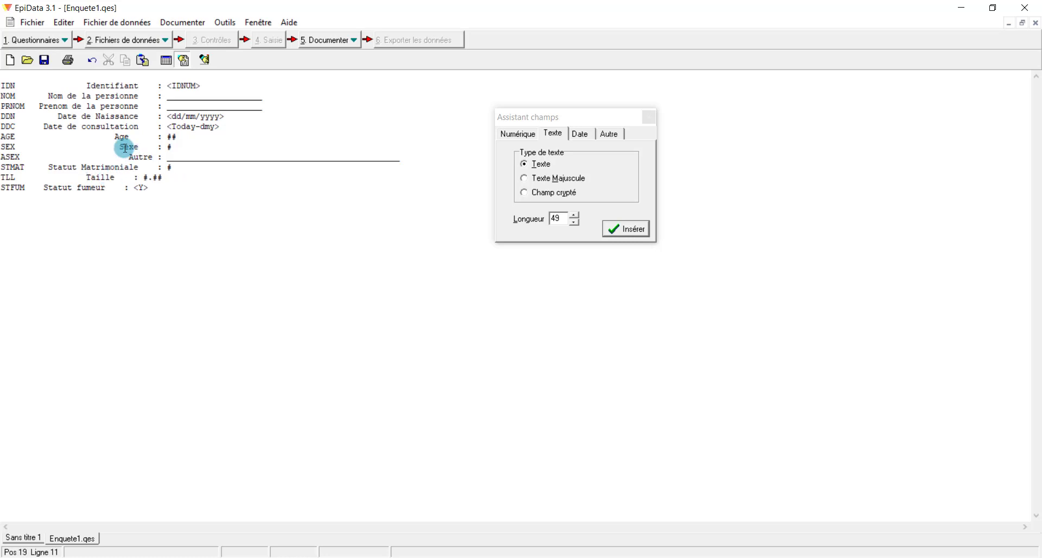
Trim spacing before Sexe, Age, Date de Naissance and Nom, and shorten the ASEX field
{"action": "left_click", "coordinate": [116, 145]}
{"action": "key", "text": "BackSpace"}
{"action": "key", "text": "BackSpace"}
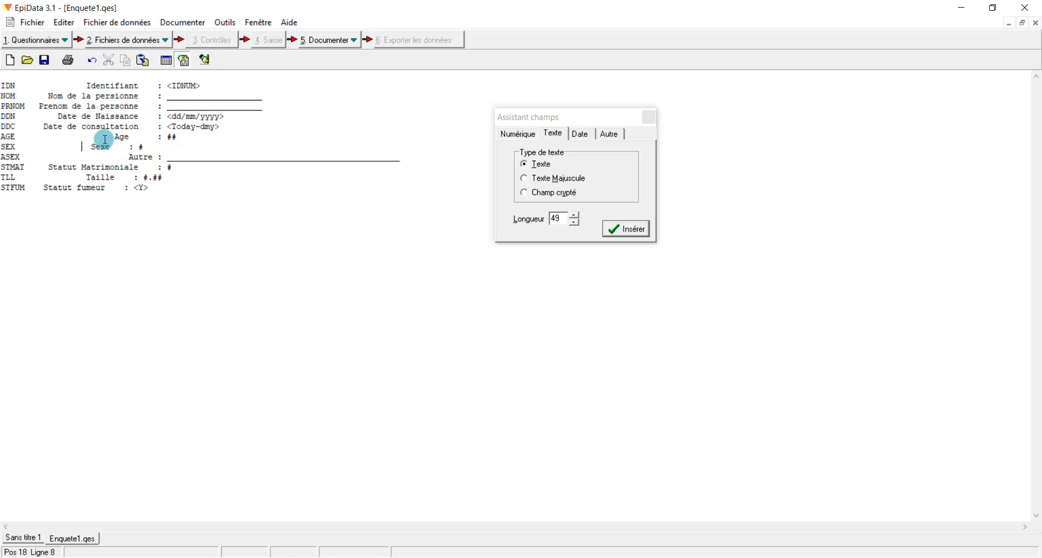
{"action": "key", "text": "BackSpace"}
{"action": "key", "text": "BackSpace"}
{"action": "key", "text": "BackSpace"}
{"action": "key", "text": "BackSpace"}
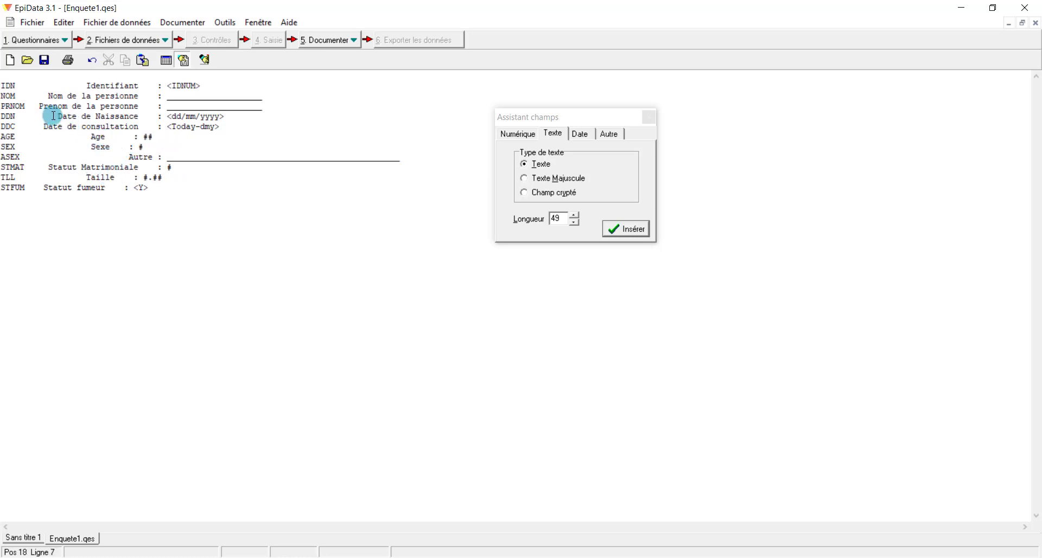
{"action": "left_click", "coordinate": [57, 116]}
{"action": "key", "text": "BackSpace"}
{"action": "key", "text": "BackSpace"}
{"action": "key", "text": "BackSpace"}
{"action": "key", "text": "BackSpace"}
{"action": "left_click", "coordinate": [44, 97]}
{"action": "key", "text": "BackSpace"}
{"action": "key", "text": "BackSpace"}
{"action": "key", "text": "BackSpace"}
{"action": "key", "text": "BackSpace"}
{"action": "key", "text": "BackSpace"}
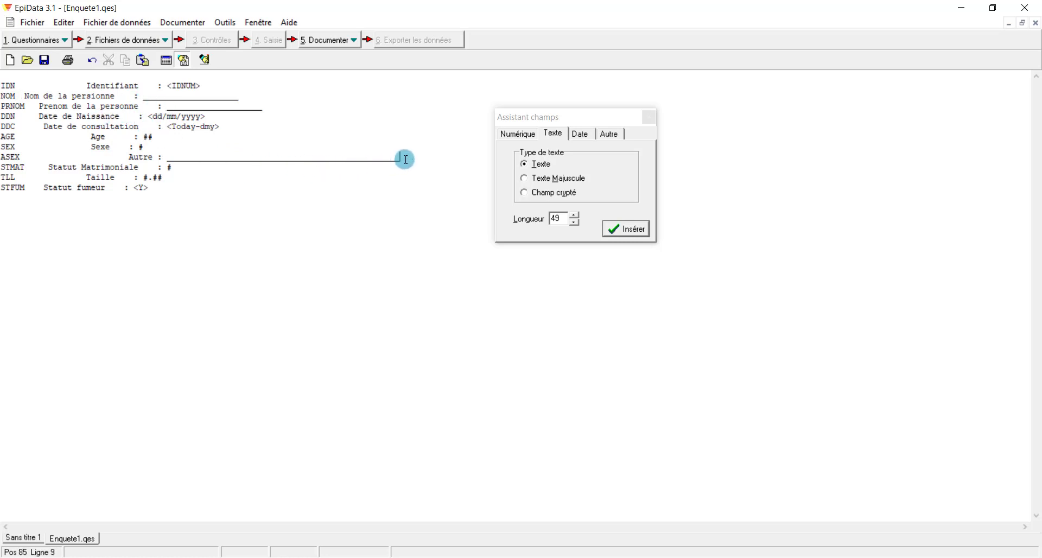
{"action": "key", "text": "BackSpace"}
{"action": "key", "text": "BackSpace"}
{"action": "key", "text": "BackSpace"}
{"action": "key", "text": "BackSpace"}
{"action": "key", "text": "BackSpace"}
{"action": "key", "text": "BackSpace"}
{"action": "key", "text": "BackSpace"}
{"action": "key", "text": "BackSpace"}
{"action": "key", "text": "BackSpace"}
{"action": "key", "text": "BackSpace"}
{"action": "key", "text": "BackSpace"}
{"action": "key", "text": "BackSpace"}
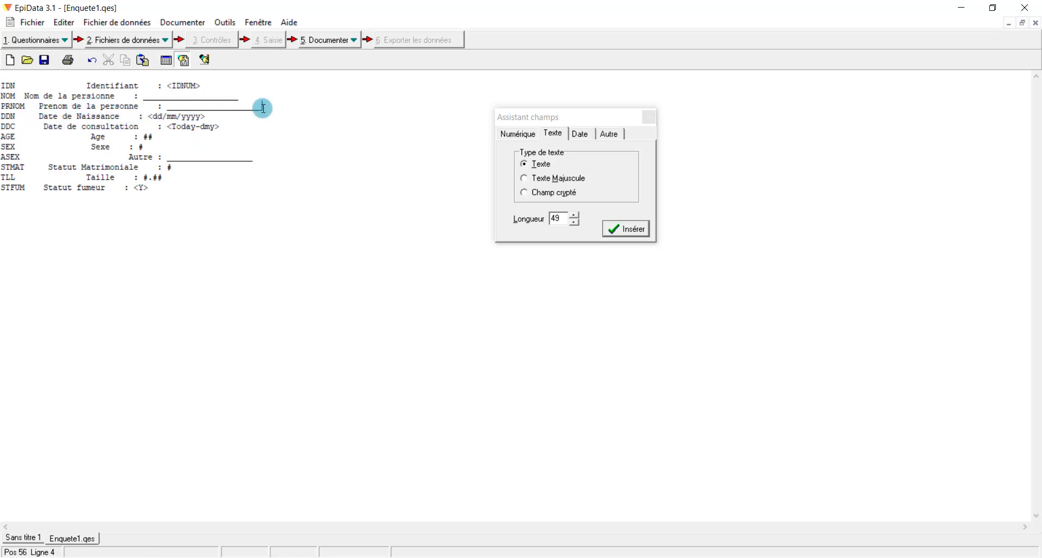
Align all fields with Editer > Aligner les champs and preview the entry mask
{"action": "left_click", "coordinate": [65, 23]}
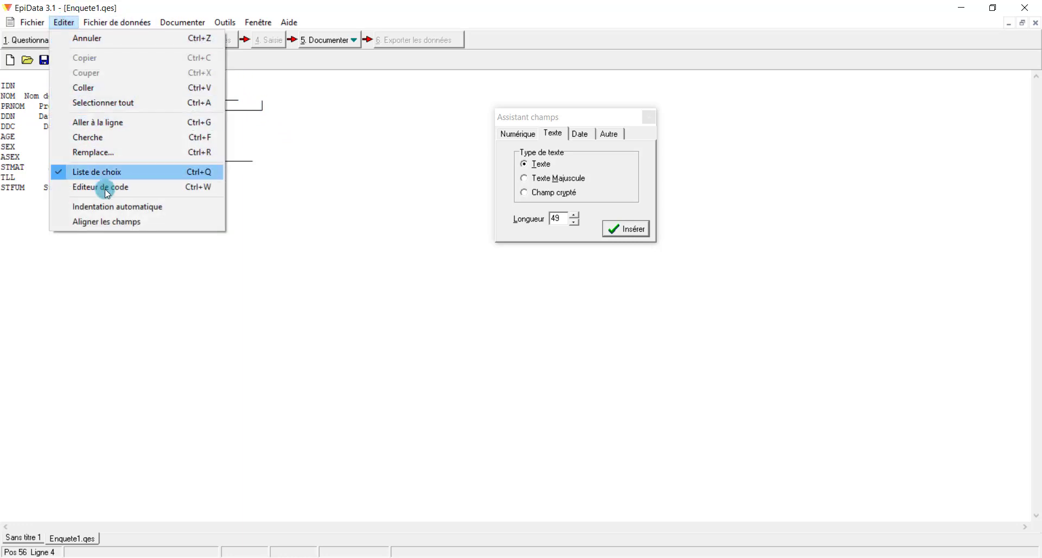
{"action": "left_click", "coordinate": [137, 224]}
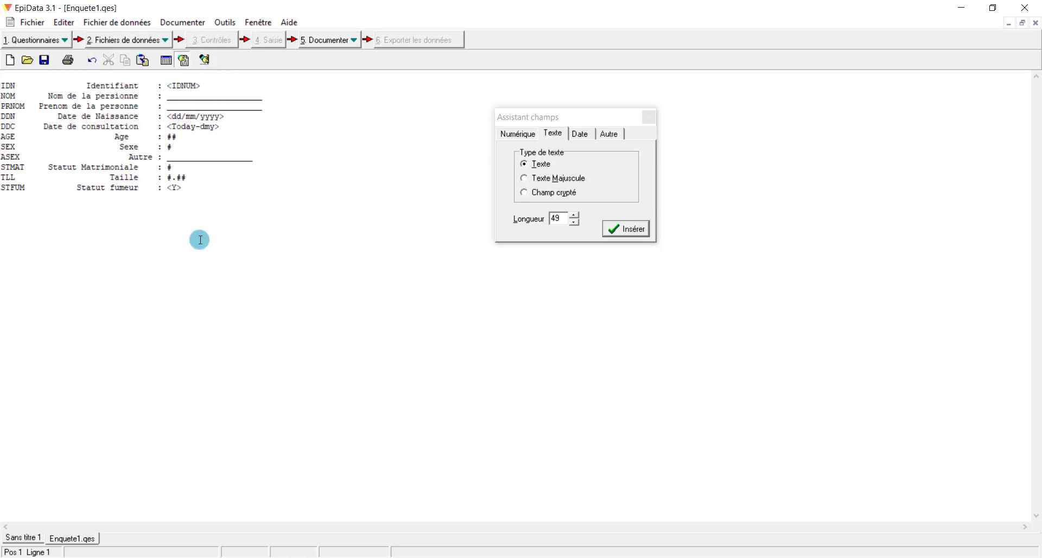
{"action": "left_click", "coordinate": [167, 61]}
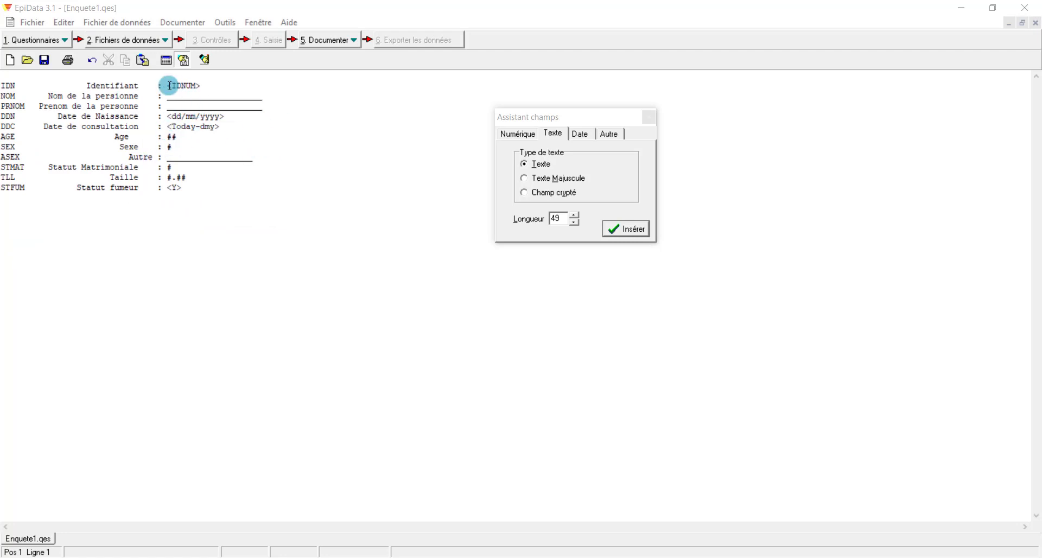
Browse the Numérique and Autre field tabs, setting numeric decimals to zero
{"action": "left_click", "coordinate": [519, 133]}
{"action": "left_click", "coordinate": [610, 134]}
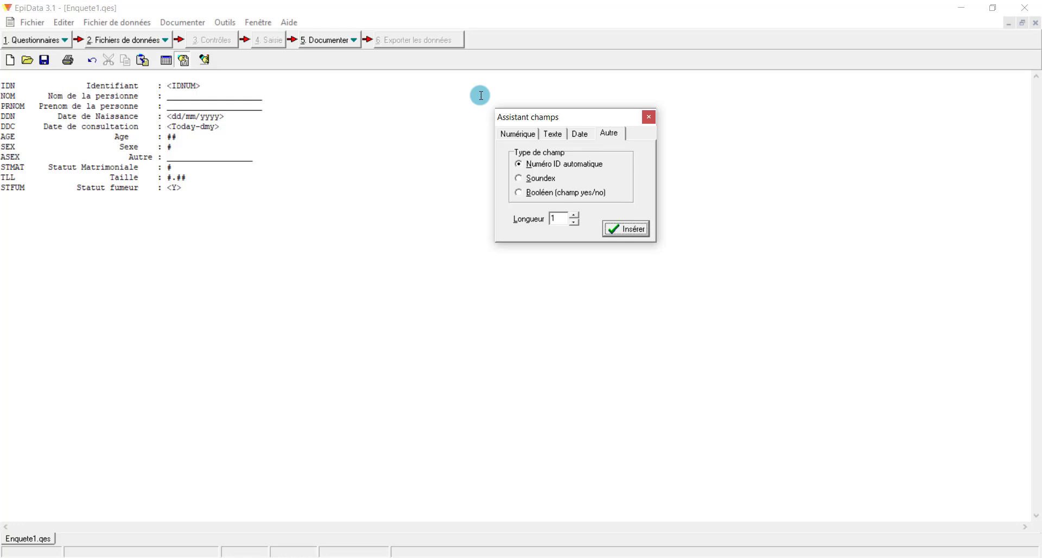
{"action": "left_click", "coordinate": [522, 136]}
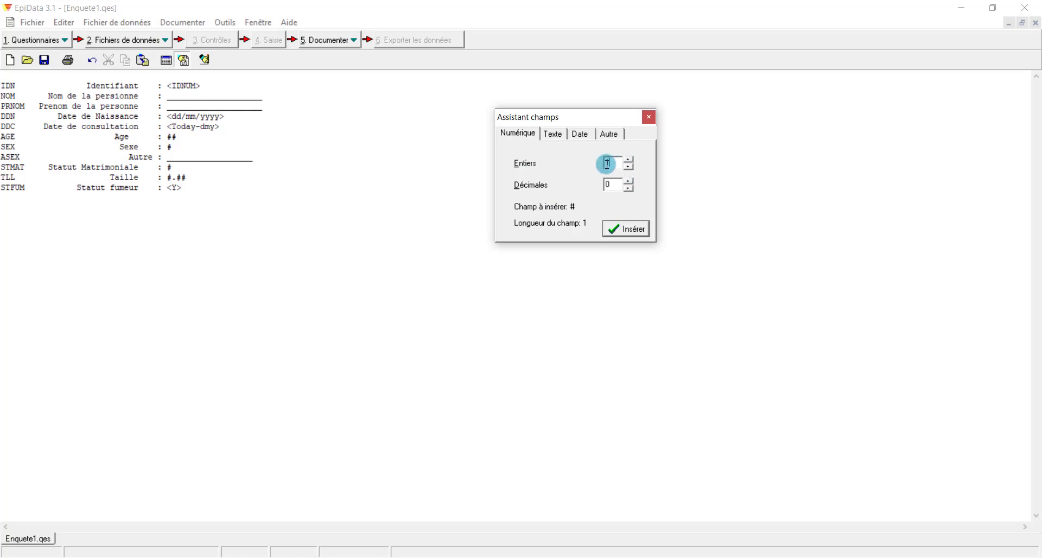
{"action": "left_click", "coordinate": [632, 190]}
{"action": "left_click", "coordinate": [632, 190]}
{"action": "left_click", "coordinate": [632, 190]}
{"action": "left_click", "coordinate": [632, 190]}
Insert a #.## numeric field (1 integer, 2 decimals) after Taille
{"action": "left_click", "coordinate": [188, 176]}
{"action": "type", "text": "#"}
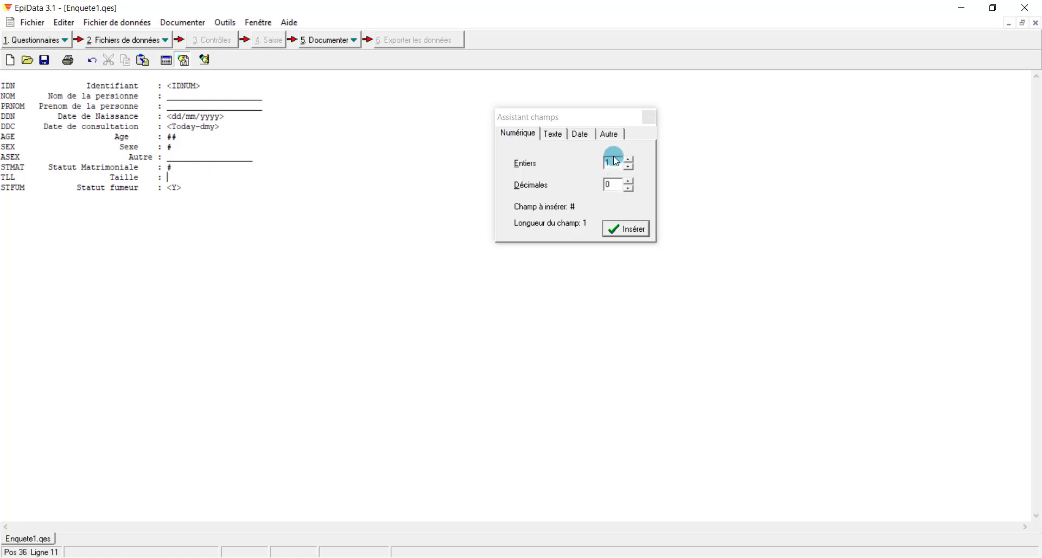
{"action": "left_click", "coordinate": [629, 181]}
{"action": "left_click", "coordinate": [629, 181]}
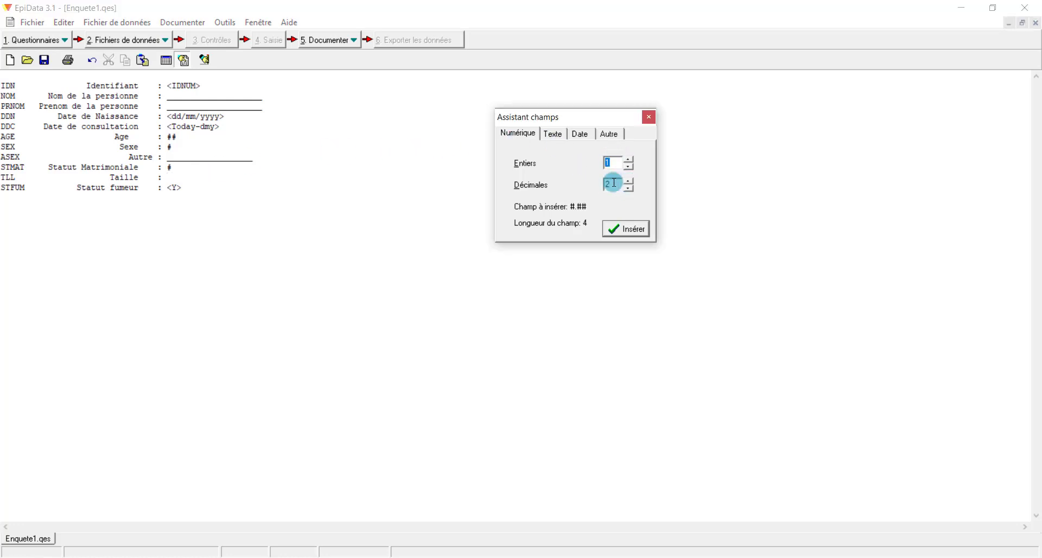
{"action": "left_click", "coordinate": [611, 163]}
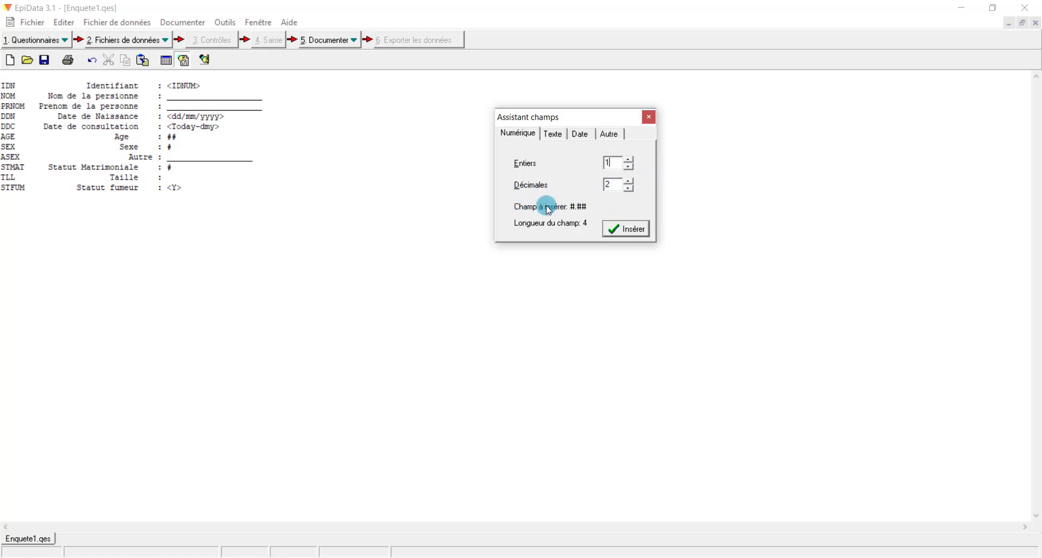
{"action": "left_click", "coordinate": [625, 228]}
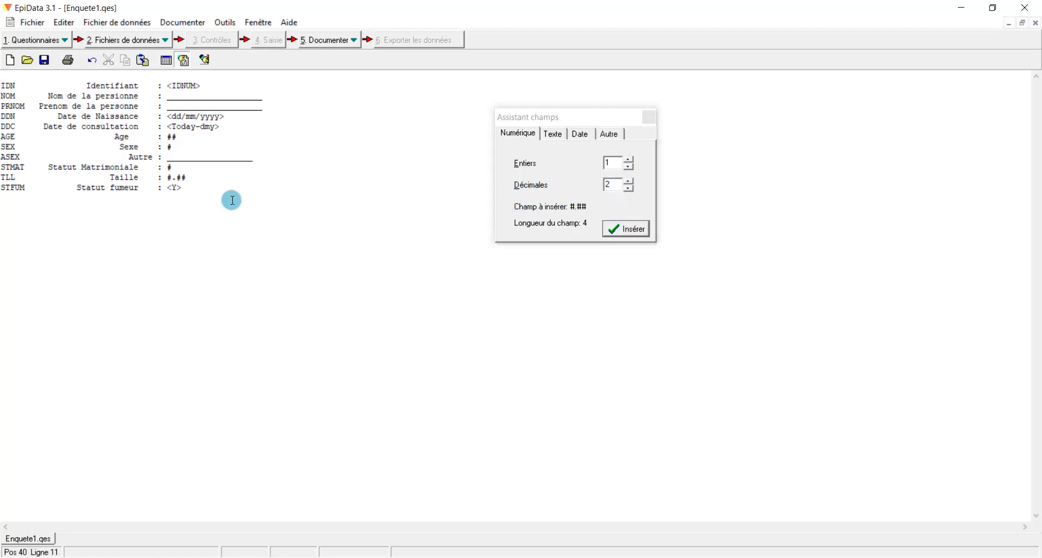
Reset decimals to zero and select the ## field on the Age line
{"action": "left_click", "coordinate": [180, 140]}
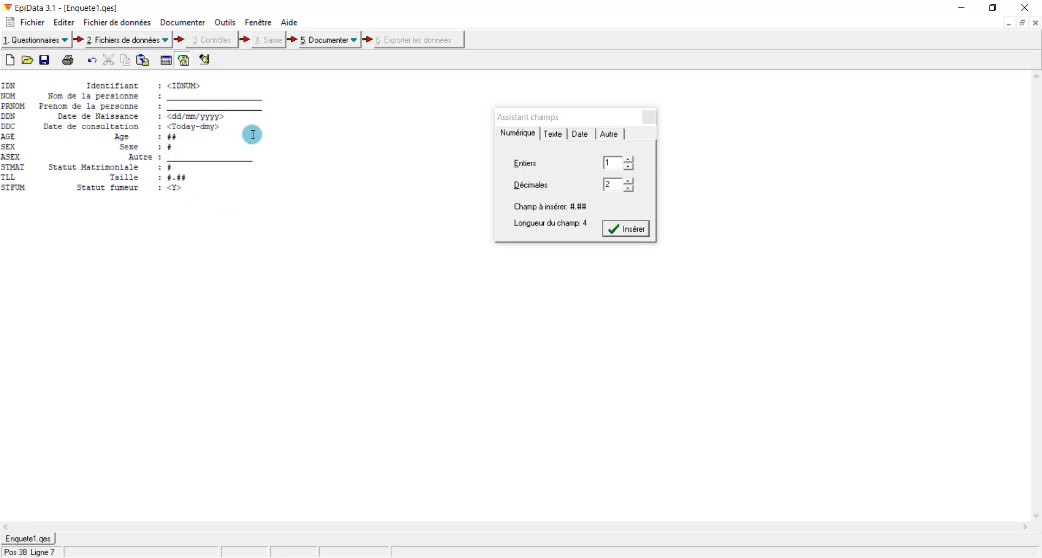
{"action": "left_click", "coordinate": [629, 190]}
{"action": "left_click", "coordinate": [630, 190]}
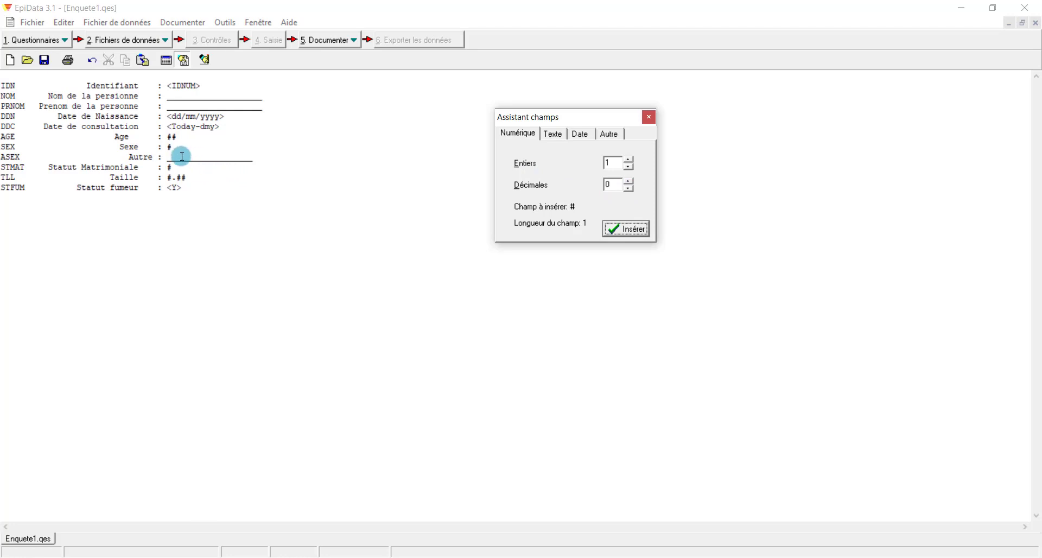
{"action": "left_click_drag", "start_coordinate": [169, 138], "coordinate": [179, 139]}
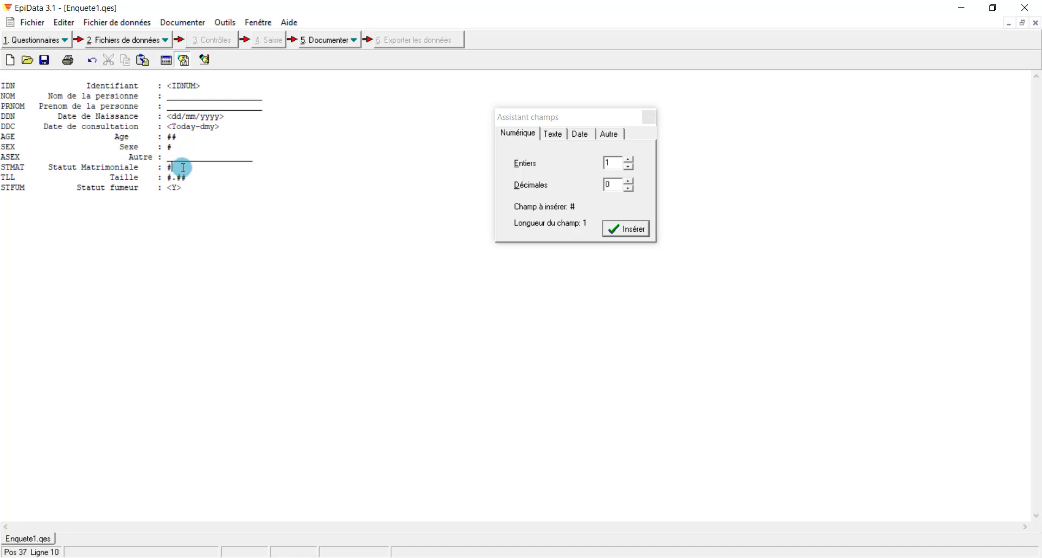
Review the Autre, Texte and Date field types, then close the field assistant
{"action": "left_click", "coordinate": [610, 134]}
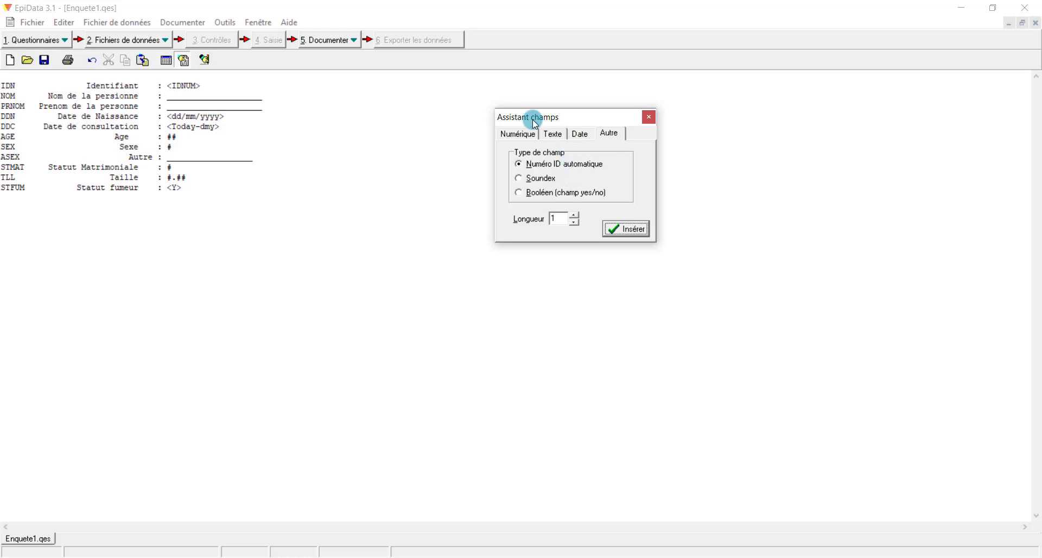
{"action": "left_click", "coordinate": [554, 134]}
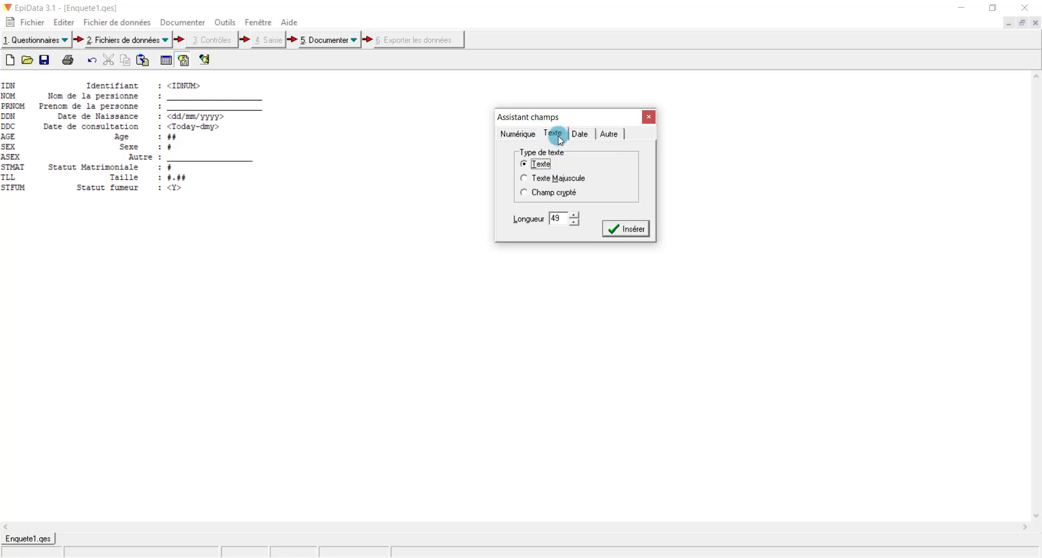
{"action": "left_click", "coordinate": [545, 165]}
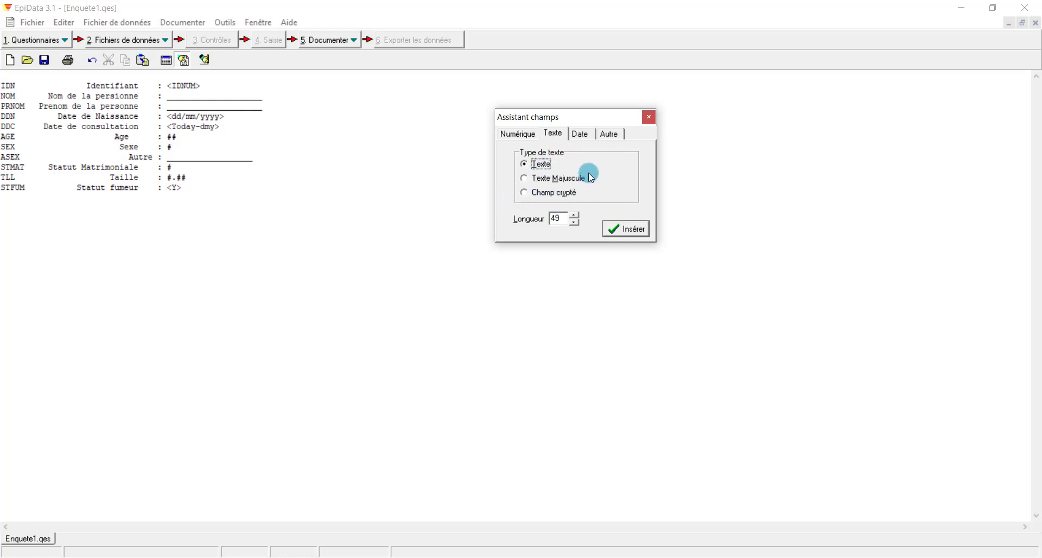
{"action": "left_click", "coordinate": [585, 134]}
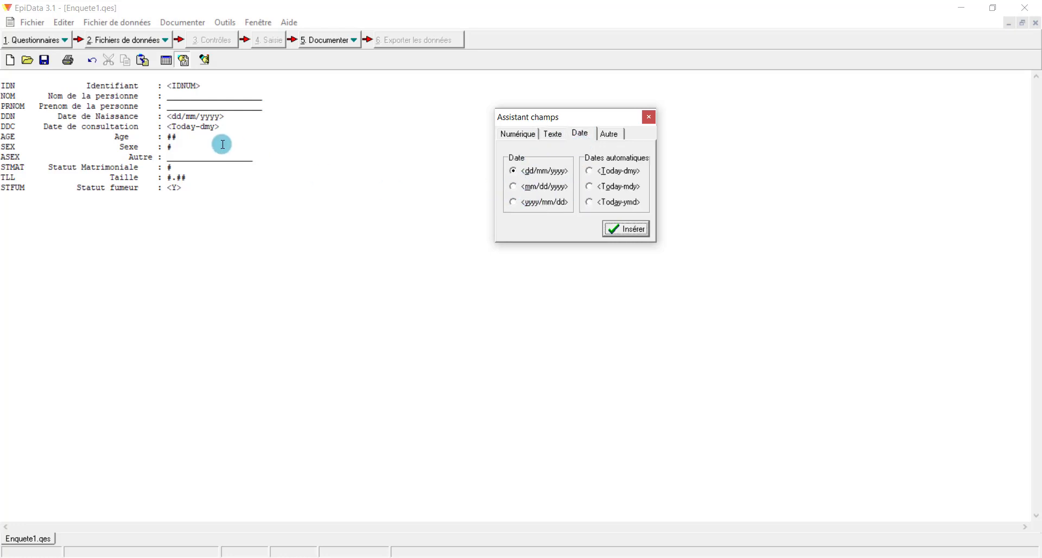
{"action": "left_click", "coordinate": [239, 112]}
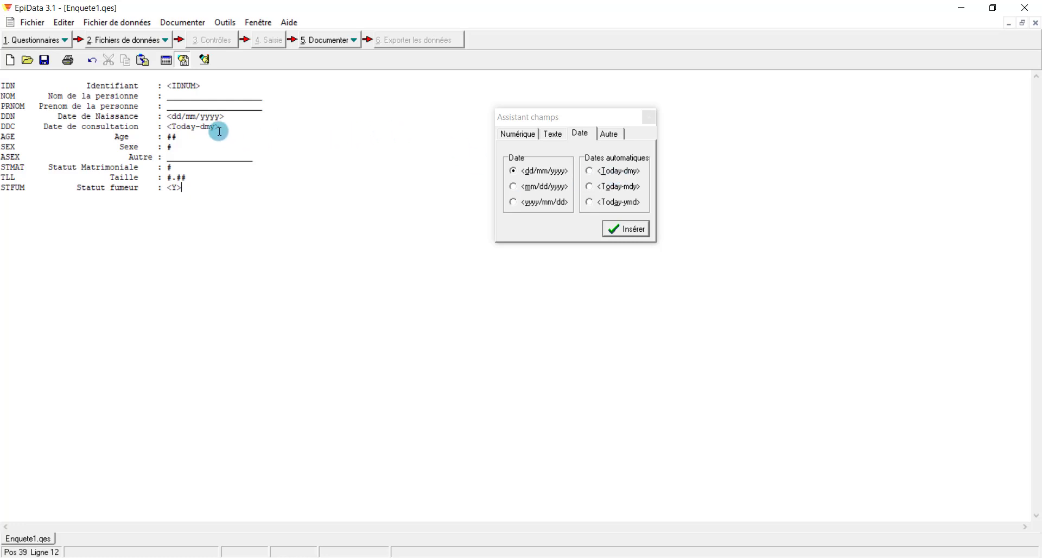
{"action": "left_click", "coordinate": [584, 136]}
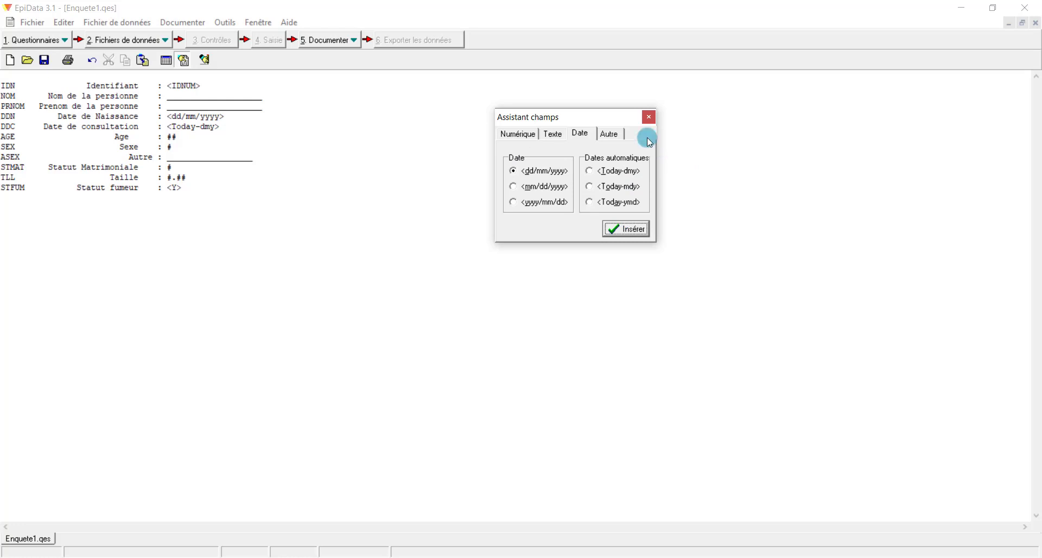
{"action": "left_click", "coordinate": [651, 116]}
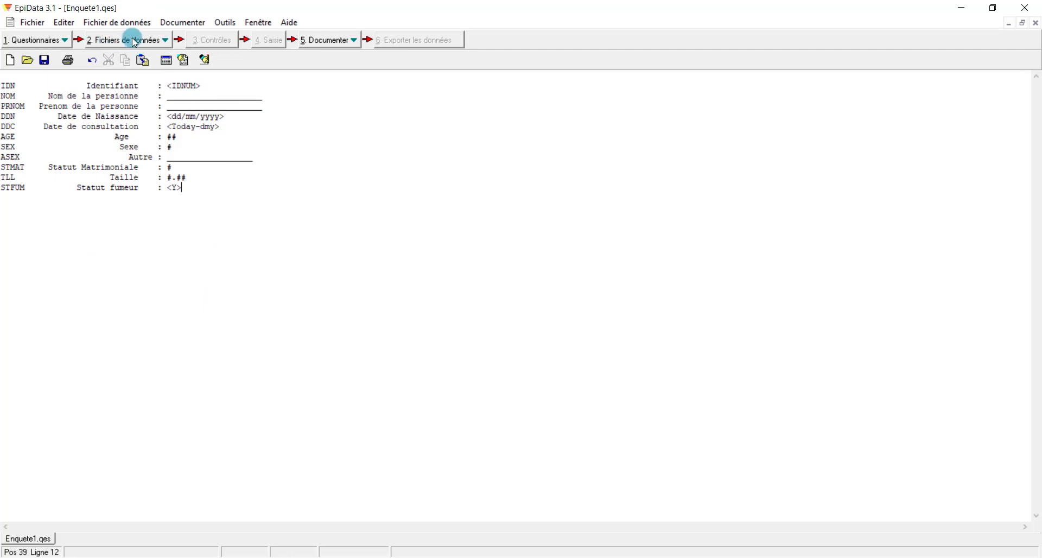
Preview the mask via Voir le masque and step through AGE, SEX, ASEX, STMAT, TLL and STFUM
{"action": "left_click", "coordinate": [151, 42]}
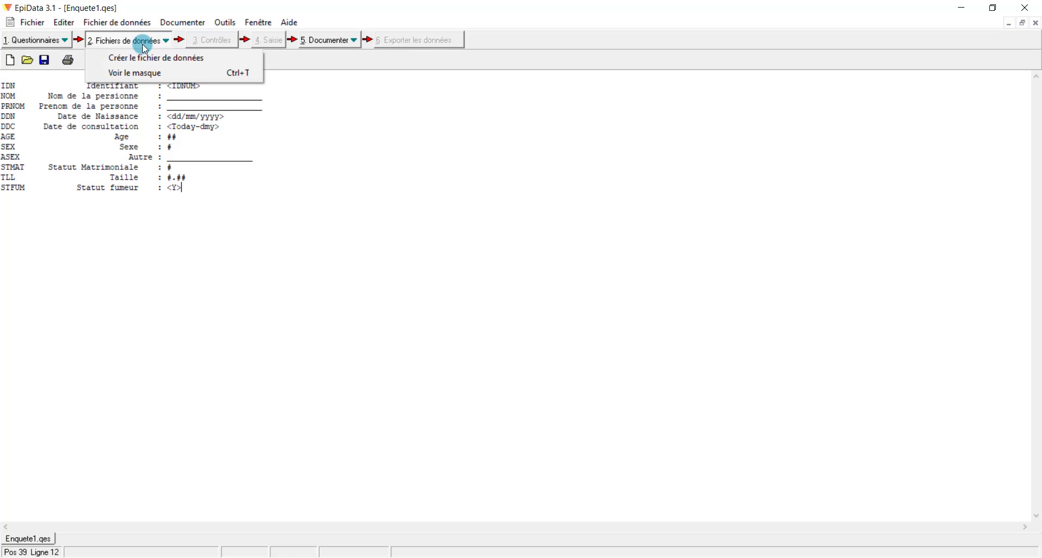
{"action": "left_click", "coordinate": [161, 74]}
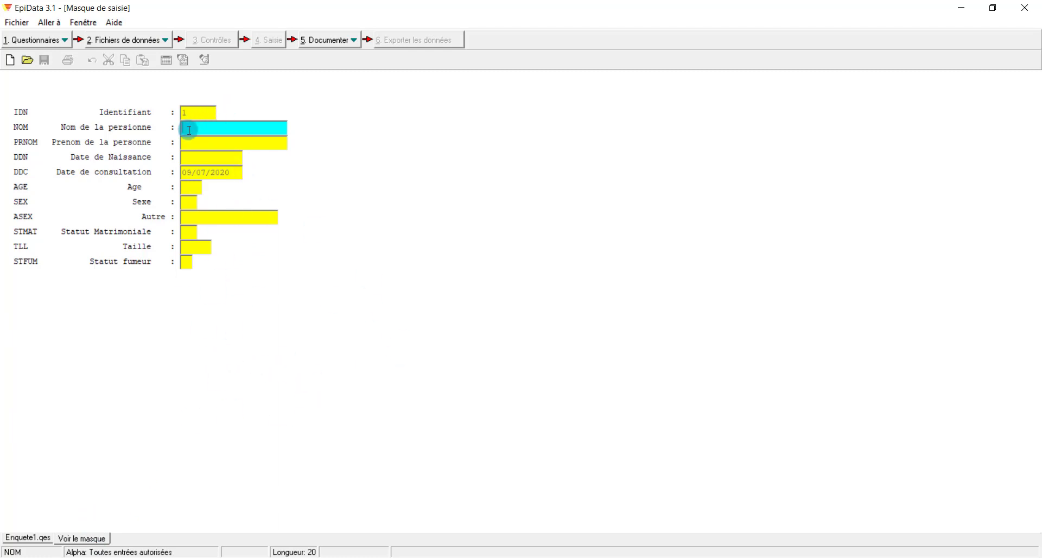
{"action": "key", "text": "Return"}
{"action": "key", "text": "Return"}
{"action": "key", "text": "Return"}
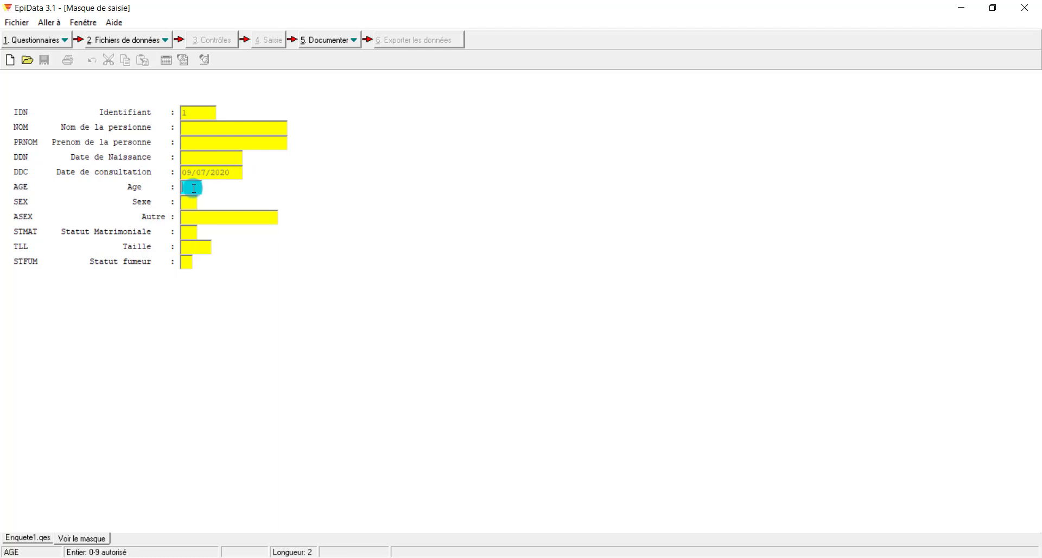
{"action": "key", "text": "Return"}
{"action": "key", "text": "Return"}
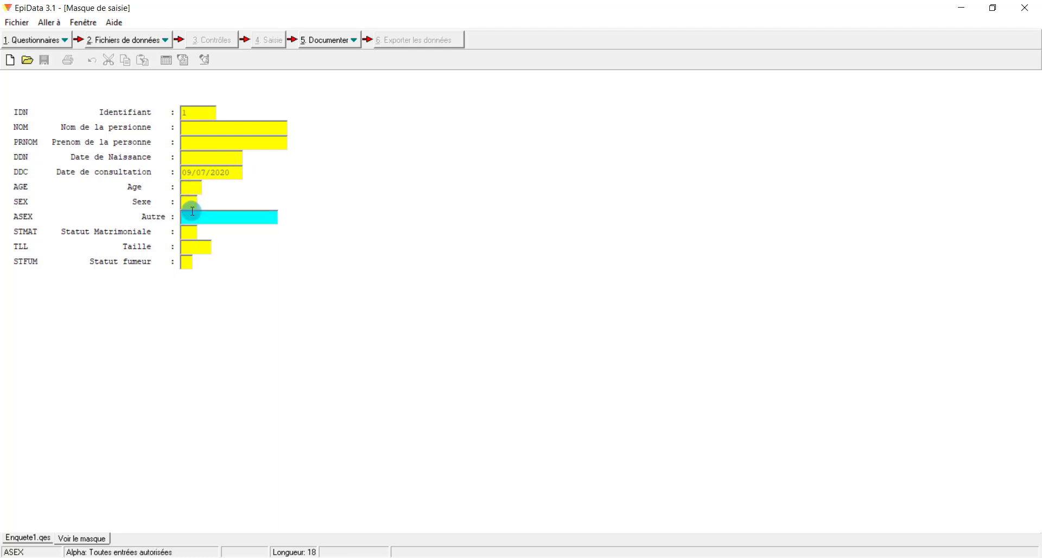
{"action": "left_click", "coordinate": [194, 200]}
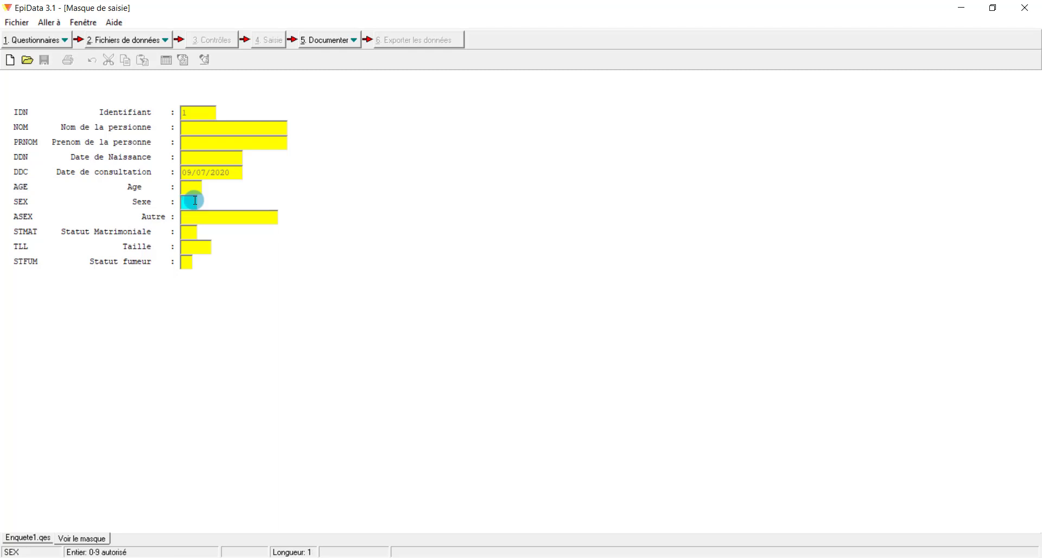
{"action": "left_click", "coordinate": [194, 214]}
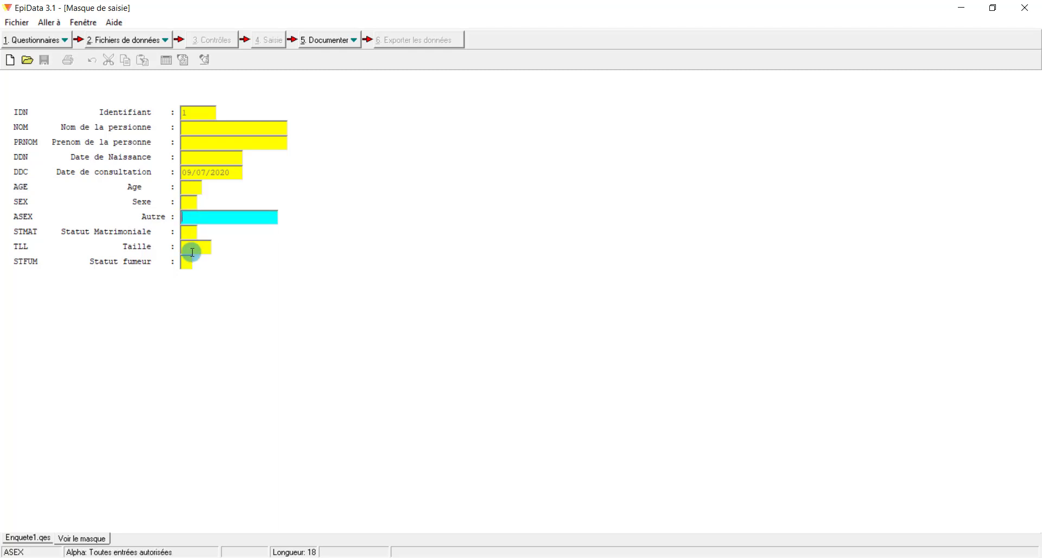
{"action": "left_click", "coordinate": [193, 234]}
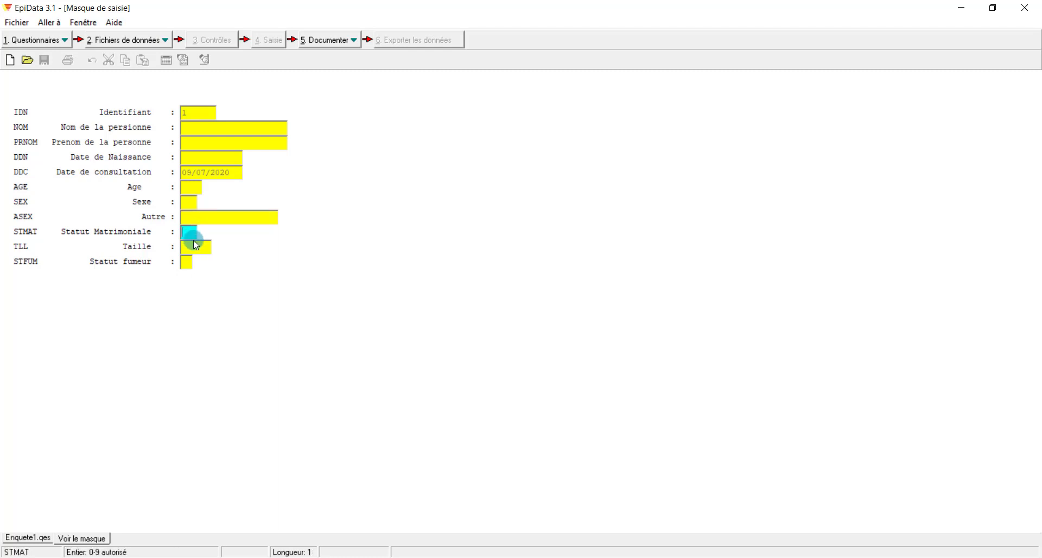
{"action": "left_click", "coordinate": [194, 248]}
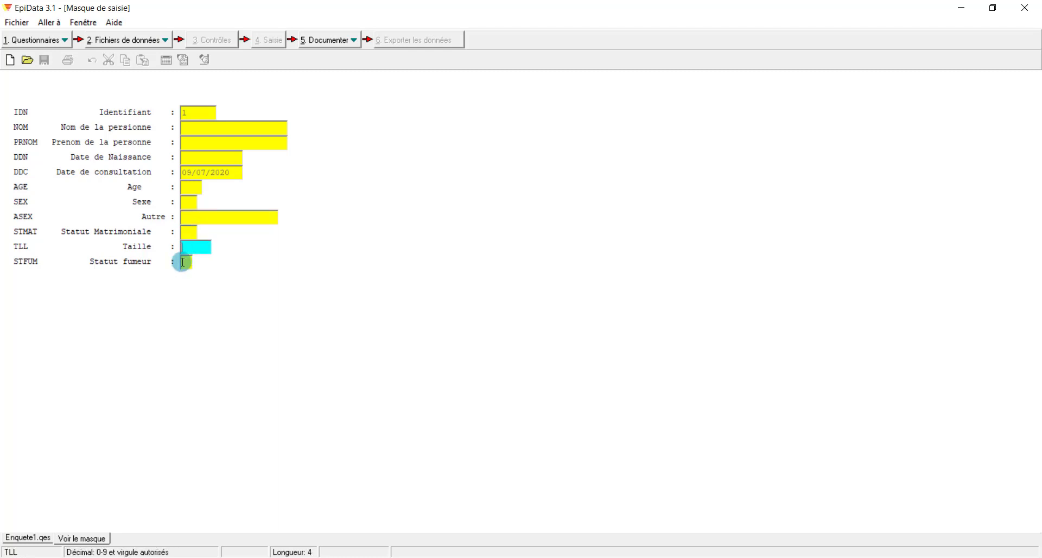
{"action": "left_click", "coordinate": [187, 261]}
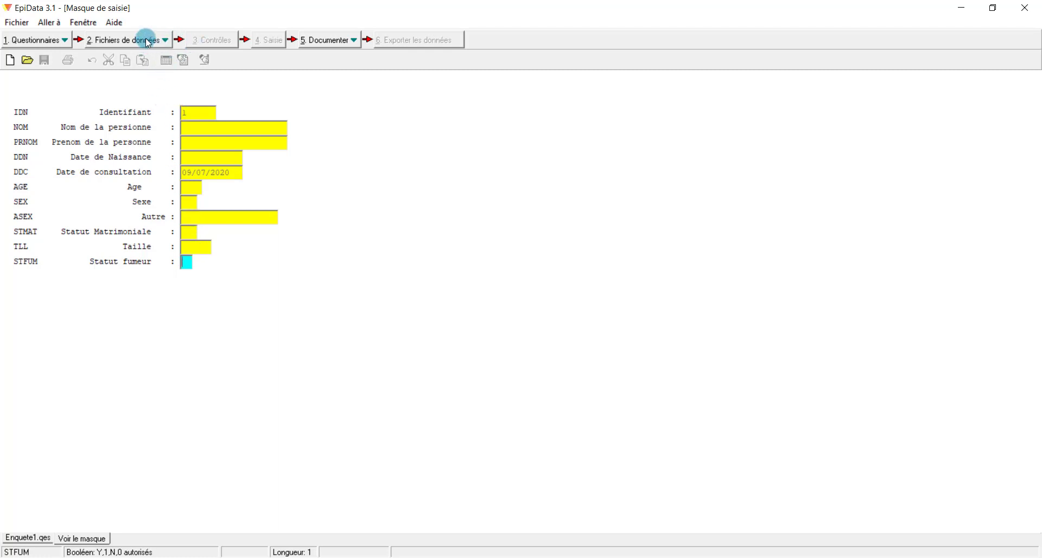
{"action": "left_click", "coordinate": [347, 48]}
{"action": "left_click", "coordinate": [368, 58]}
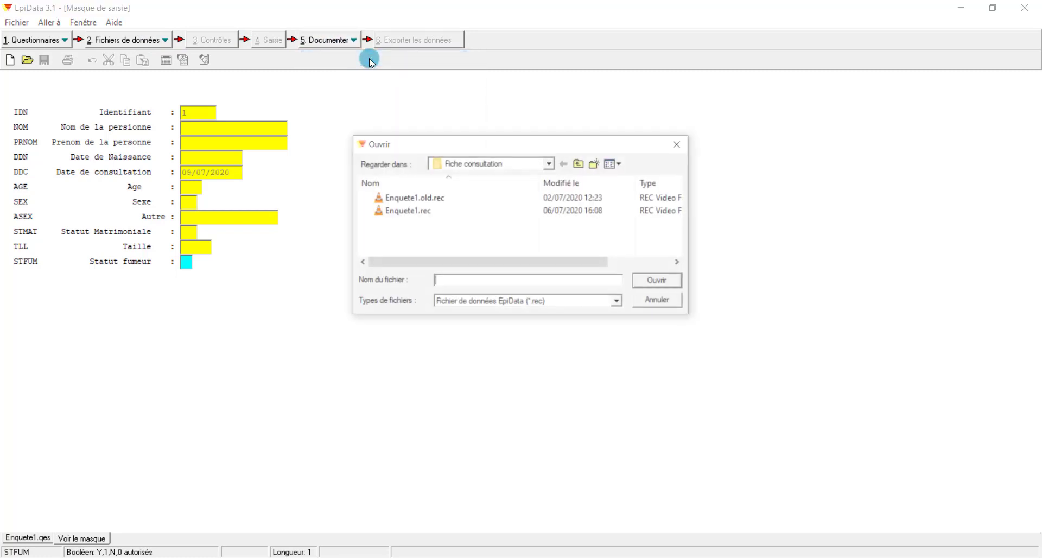
{"action": "left_click", "coordinate": [425, 213]}
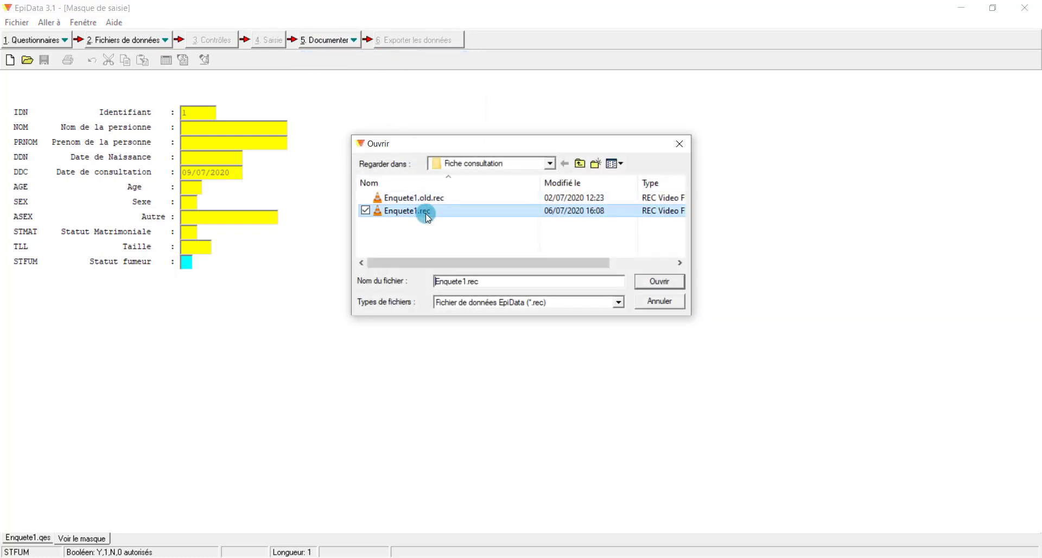
{"action": "left_click", "coordinate": [662, 283]}
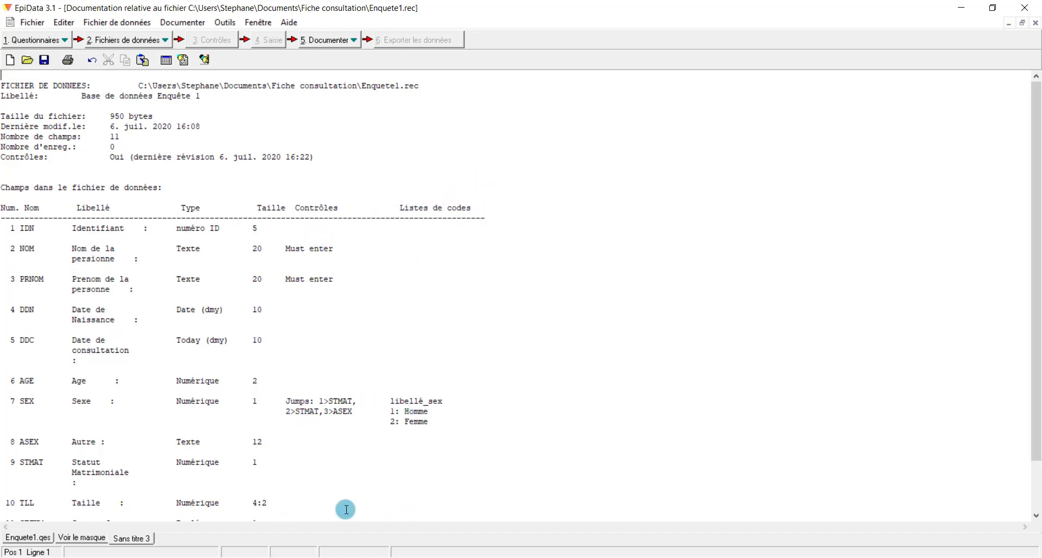
{"action": "left_click", "coordinate": [1036, 22]}
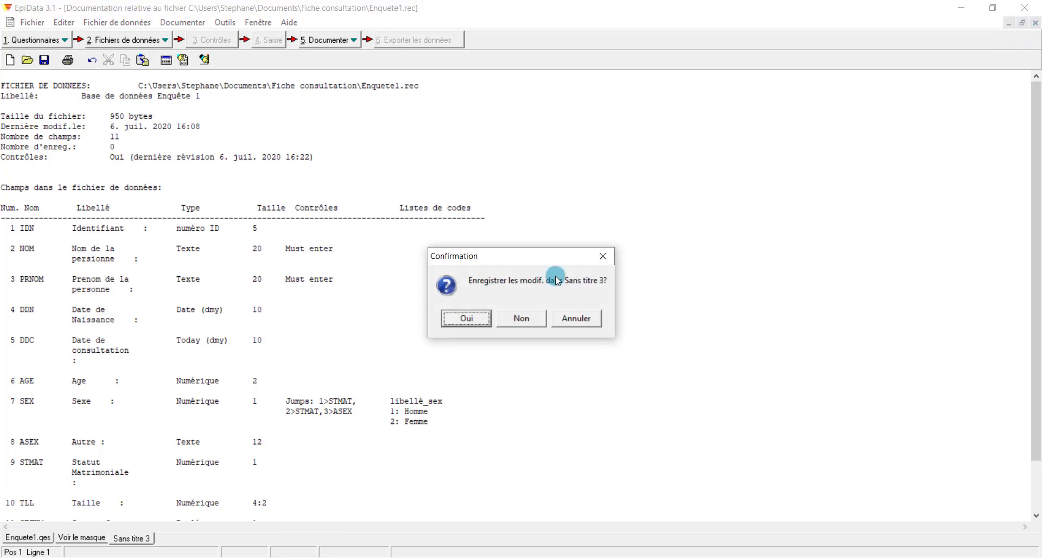
{"action": "left_click", "coordinate": [532, 319]}
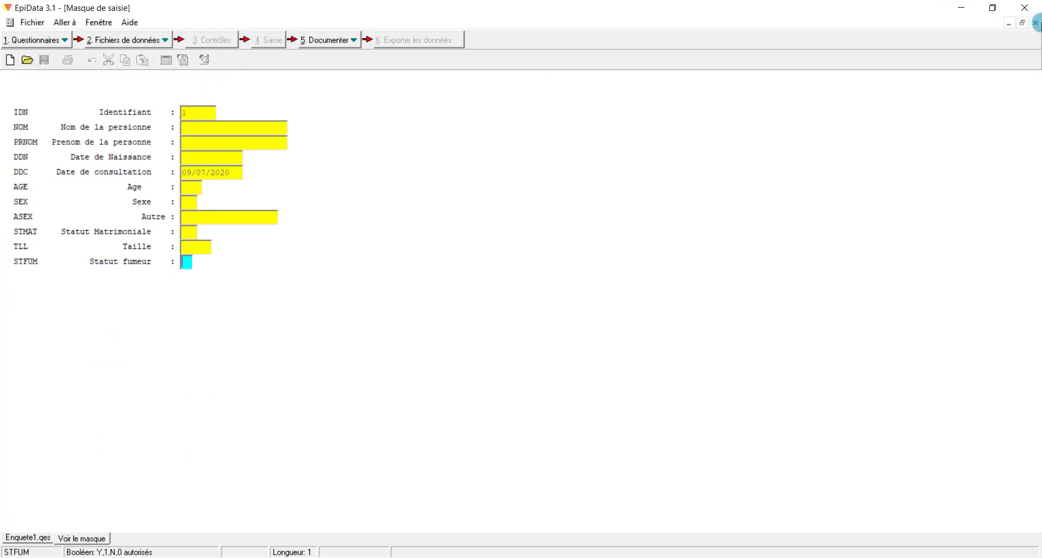
Close the form preview, save Enquete1.qes, and close the questionnaire window
{"action": "left_click", "coordinate": [1036, 24]}
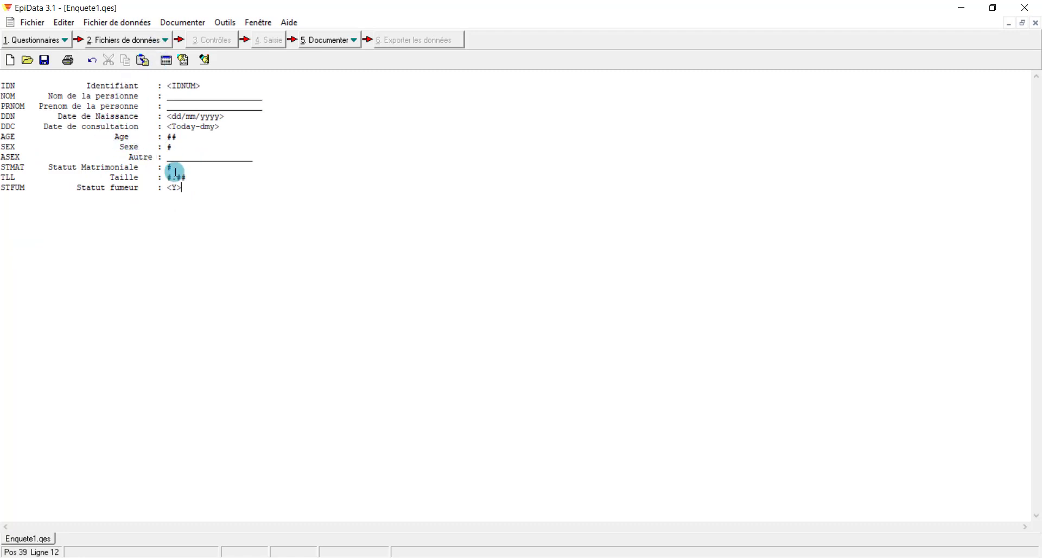
{"action": "left_click", "coordinate": [45, 60]}
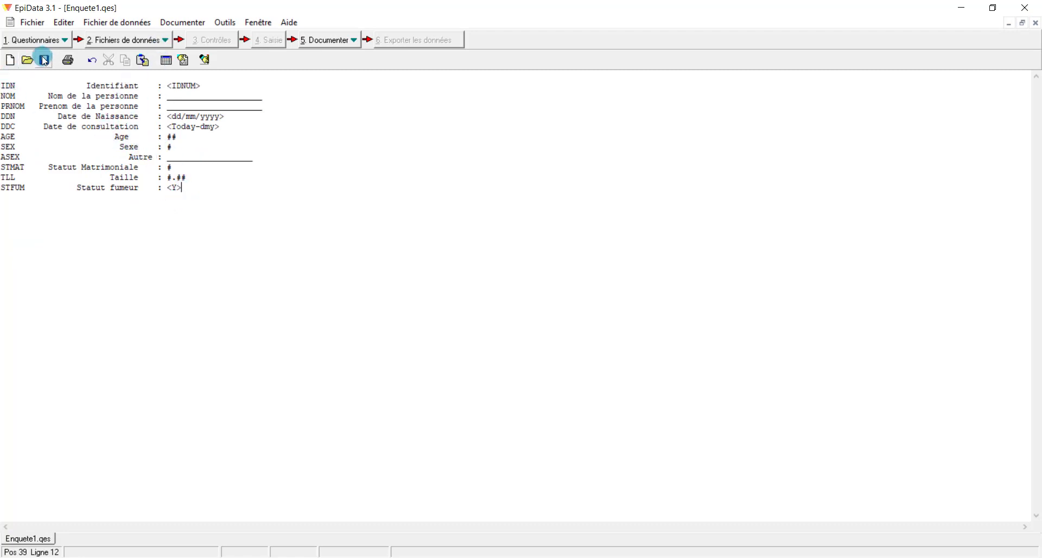
{"action": "left_click", "coordinate": [1035, 25]}
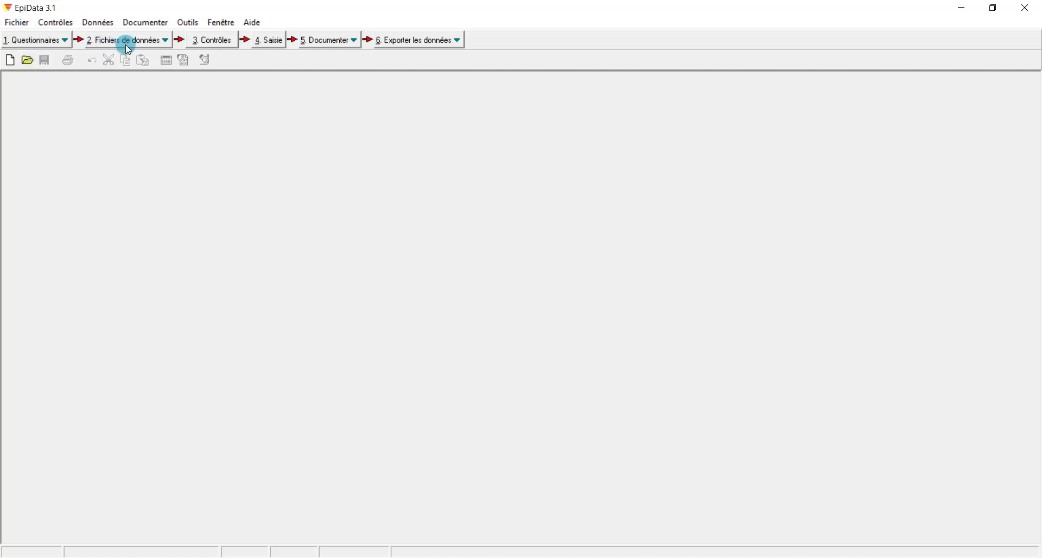
Open Enquete1.rec under 3. Contrôles and place the checks panel beside the form
{"action": "left_click", "coordinate": [213, 39]}
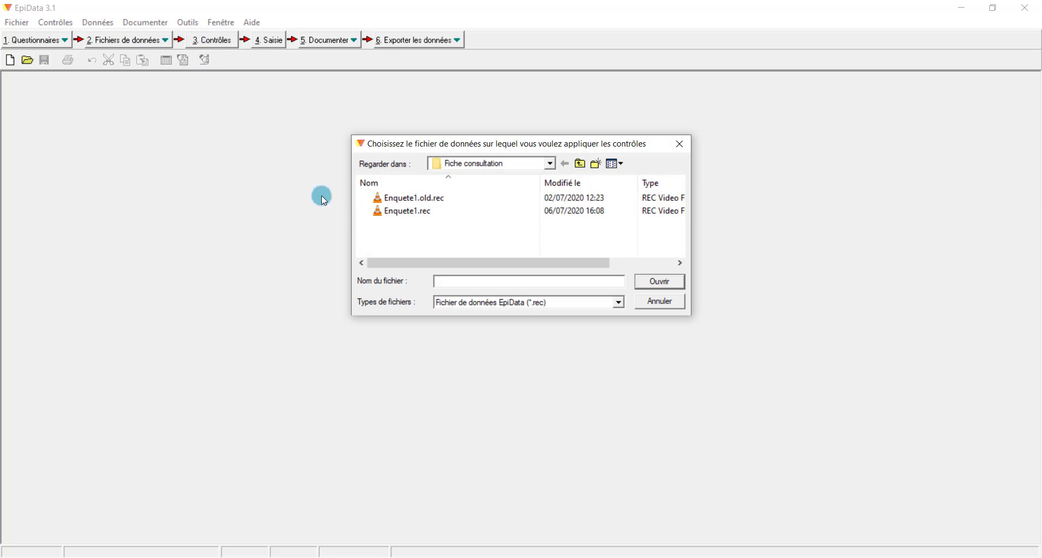
{"action": "left_click", "coordinate": [404, 211]}
{"action": "left_click", "coordinate": [660, 282]}
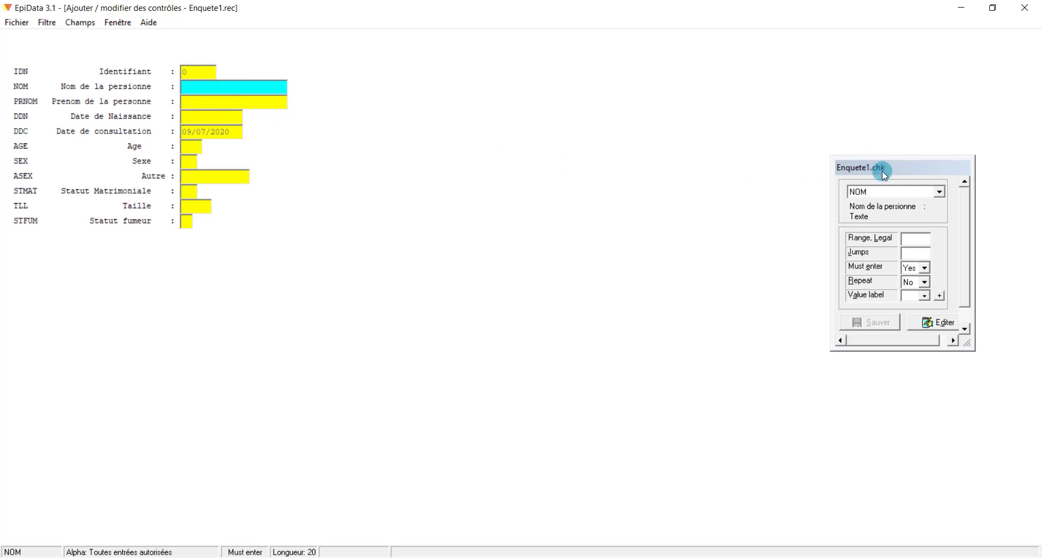
{"action": "left_click_drag", "start_coordinate": [892, 166], "coordinate": [498, 63]}
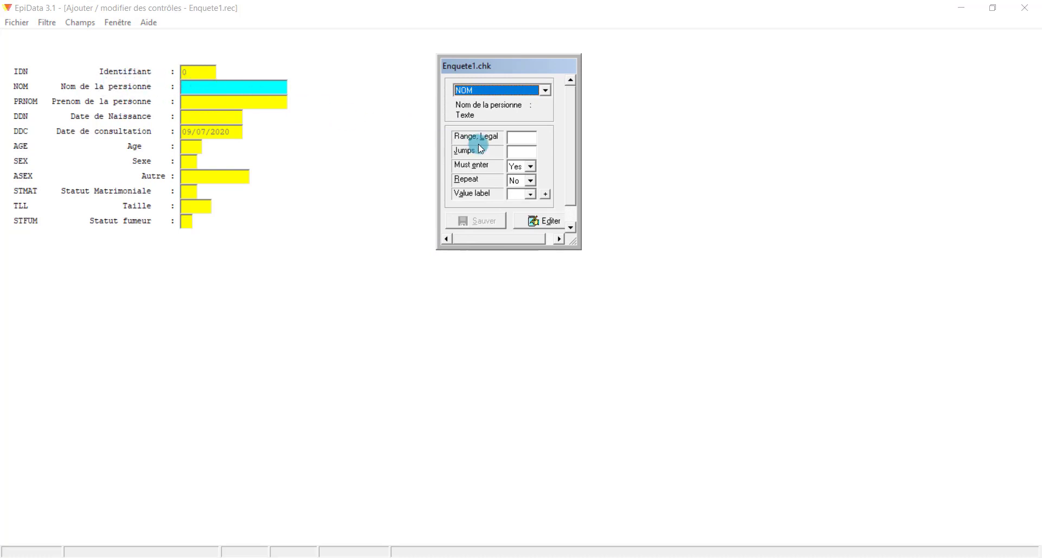
Inspect the NOM and PRNOM checks, then open the check-code editor for DDN
{"action": "left_click", "coordinate": [529, 166]}
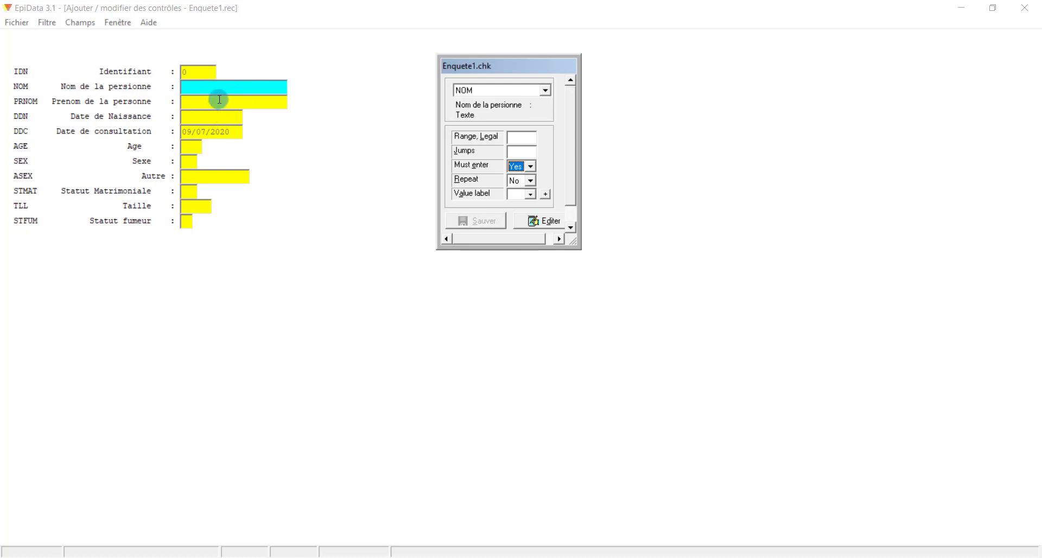
{"action": "left_click", "coordinate": [219, 100]}
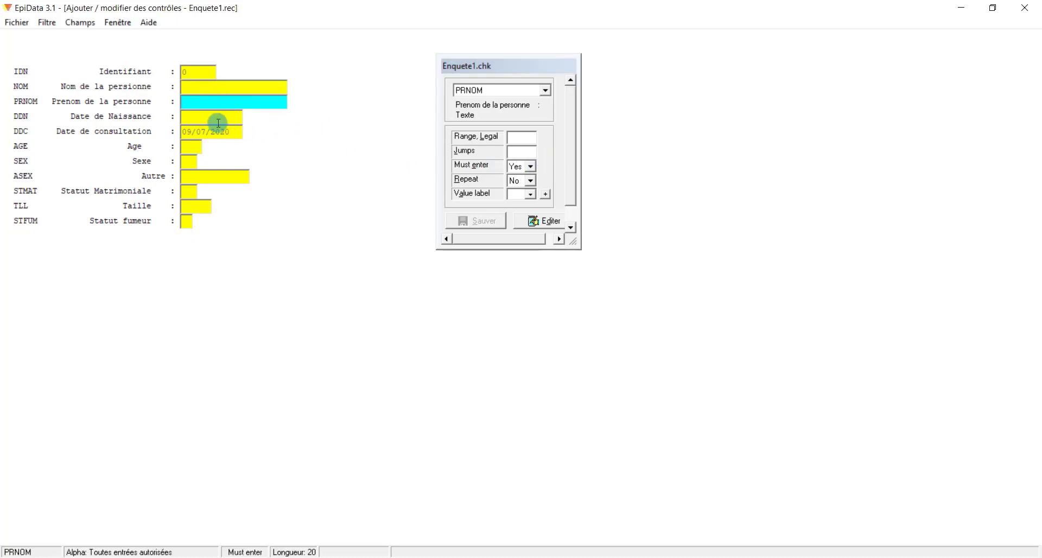
{"action": "left_click", "coordinate": [218, 122]}
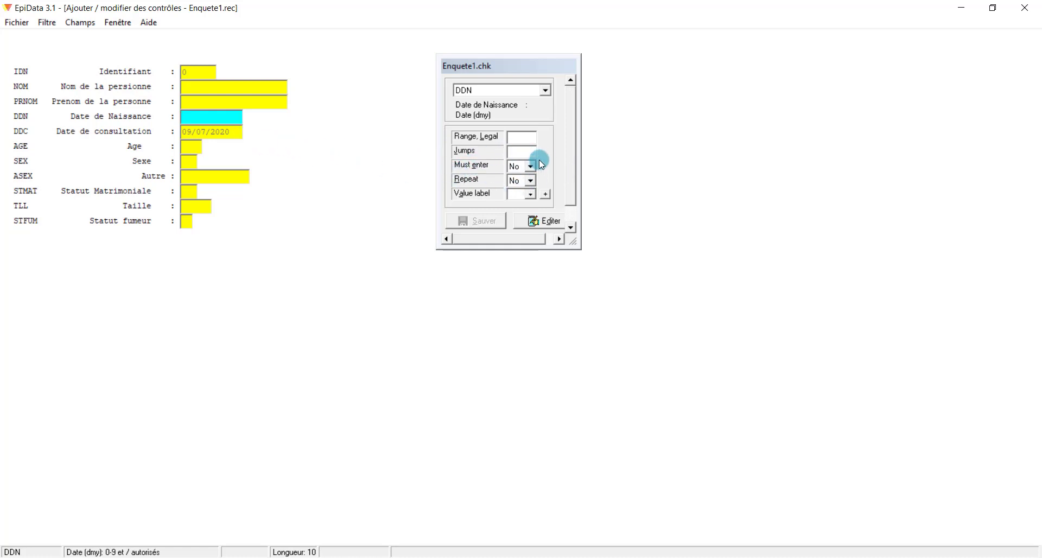
{"action": "left_click", "coordinate": [548, 223]}
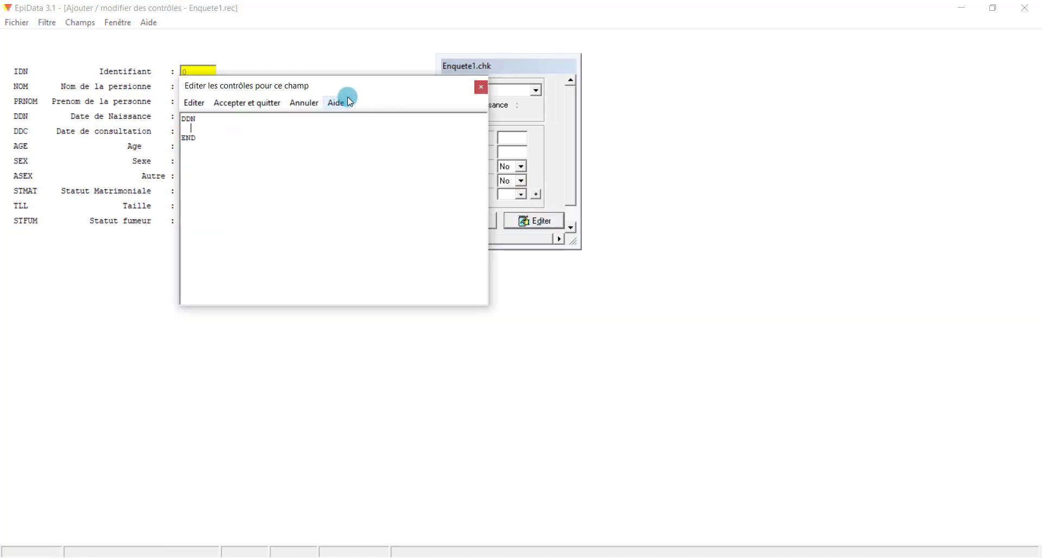
Write an AFTER ENTRY … END block in the DDN check code
{"action": "left_click_drag", "start_coordinate": [354, 88], "coordinate": [454, 245]}
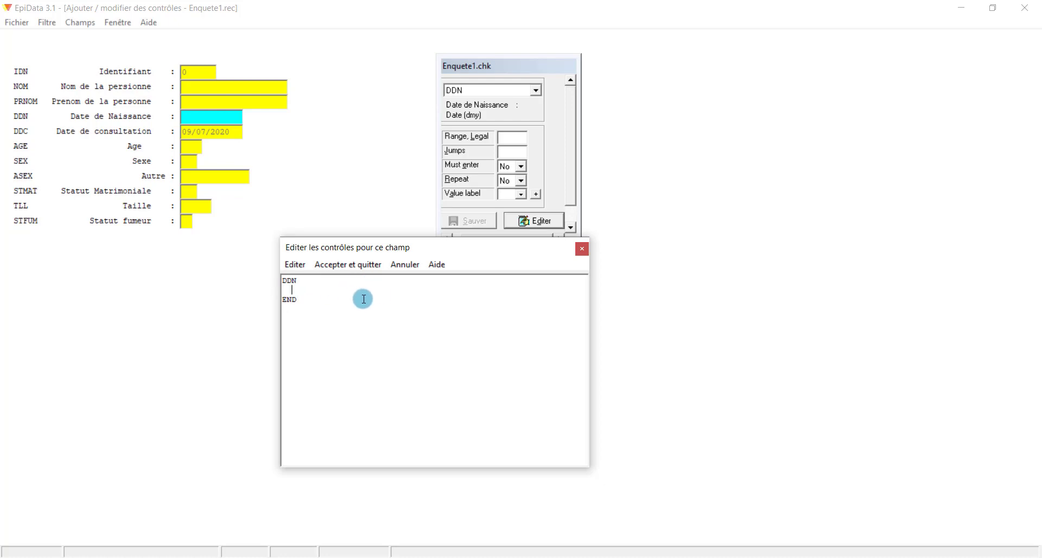
{"action": "type", "text": "AFTER ENTRU"}
{"action": "key", "text": "BackSpace"}
{"action": "type", "text": "Y"}
{"action": "key", "text": "Return"}
{"action": "type", "text": "e"}
{"action": "type", "text": "END"}
{"action": "key", "text": "Up"}
{"action": "key", "text": "Right"}
{"action": "key", "text": "Return"}
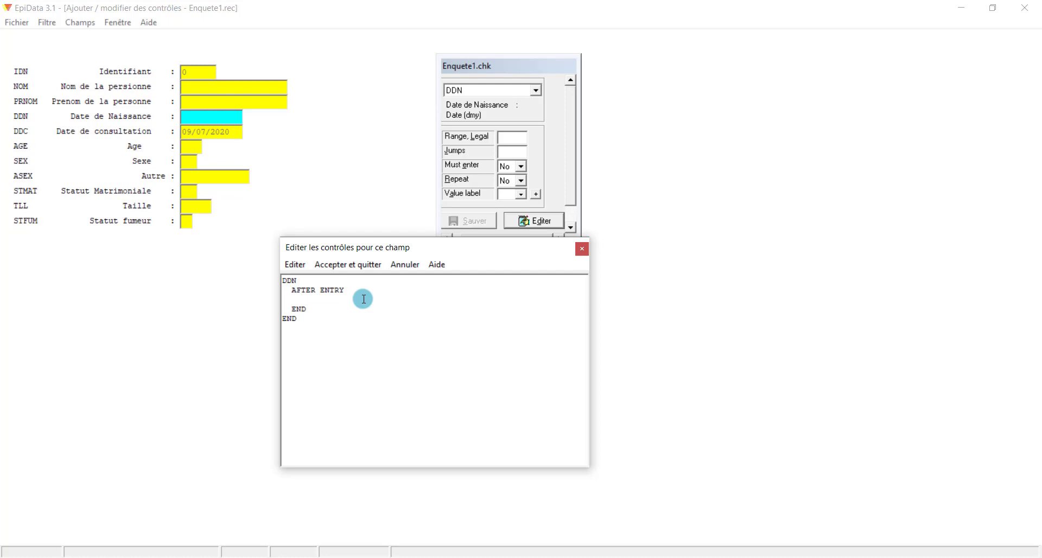
Add an IF (DDN>DDC) THEN … ENDIF condition inside the block
{"action": "type", "text": "IF (DD"}
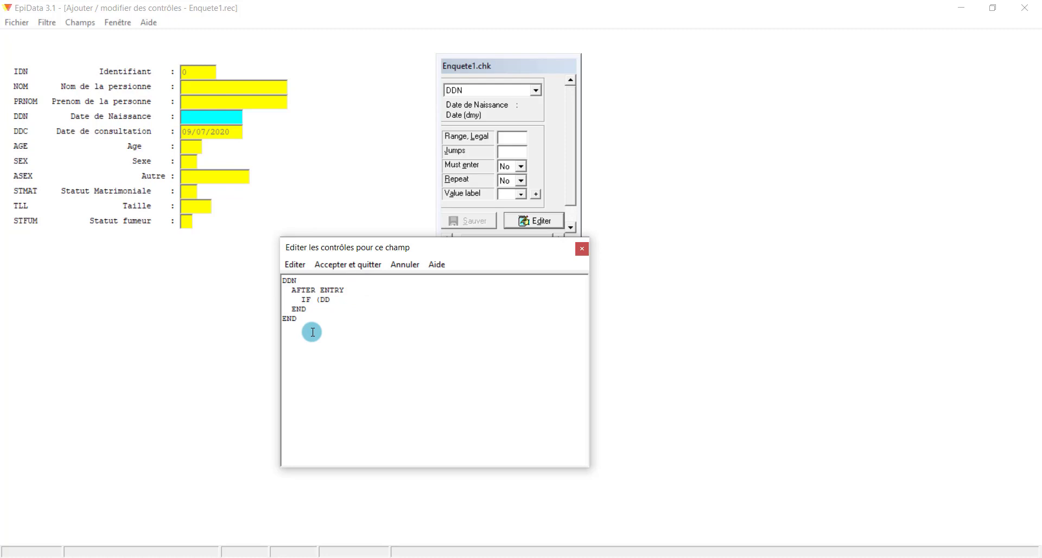
{"action": "type", "text": "N>DDC) The"}
{"action": "key", "text": "BackSpace"}
{"action": "key", "text": "BackSpace"}
{"action": "type", "text": "HEN"}
{"action": "key", "text": "Return"}
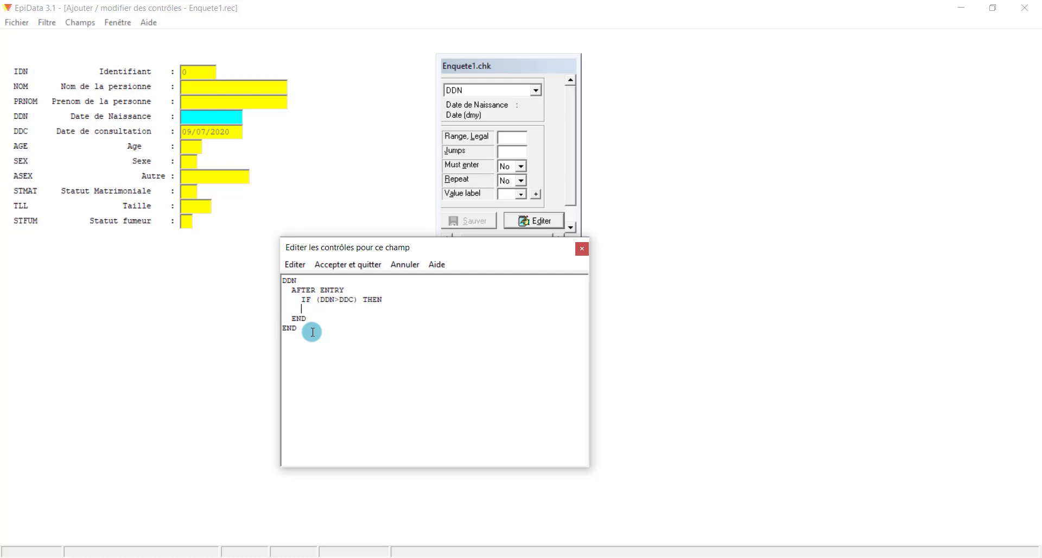
{"action": "type", "text": "ENDIF"}
Add HELP "Erreur de saisie" Type=Error, CLEAR DDN and GOTO DDN, then accept the code
{"action": "left_click", "coordinate": [384, 302]}
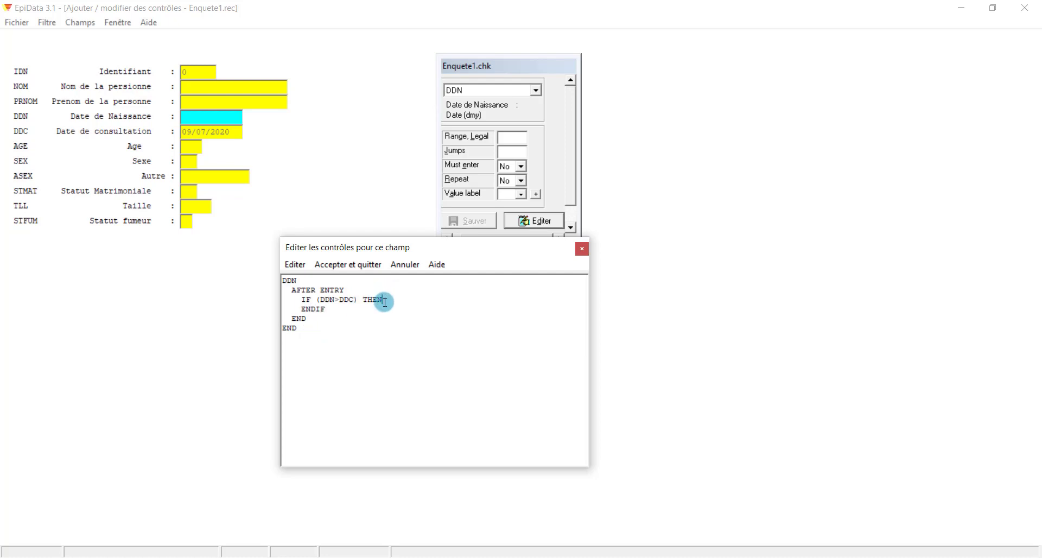
{"action": "key", "text": "Return"}
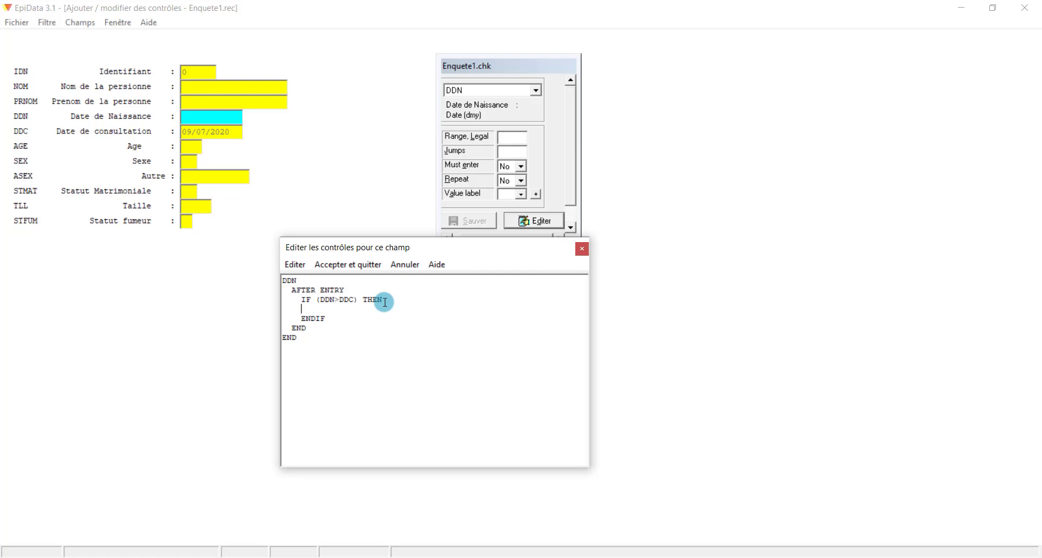
{"action": "key", "text": "Tab"}
{"action": "type", "text": "HELP"}
{"action": "type", "text": " \""}
{"action": "type", "text": "E"}
{"action": "type", "text": "rreur de s"}
{"action": "type", "text": "aisie"}
{"action": "type", "text": " ' Type"}
{"action": "type", "text": "=Error"}
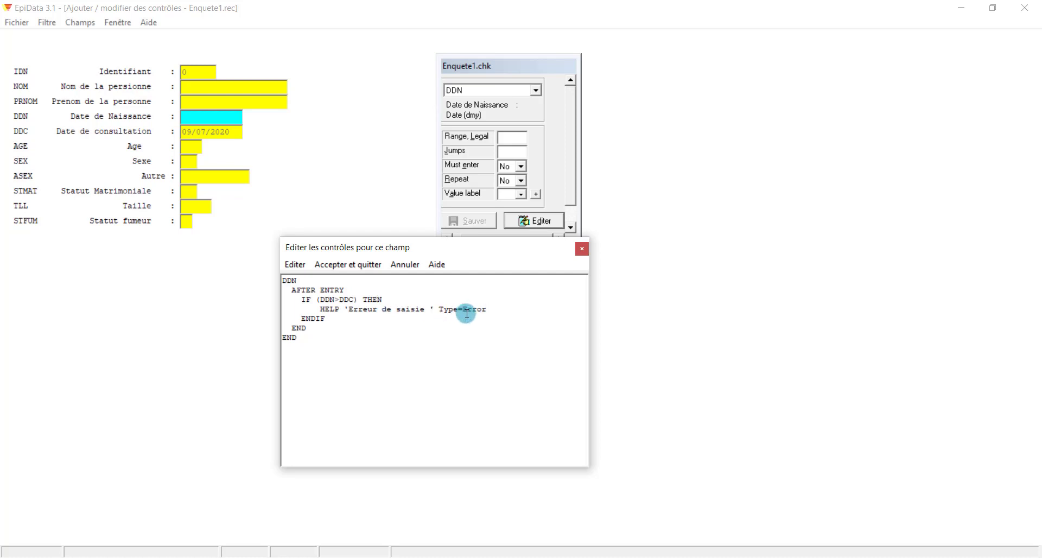
{"action": "key", "text": "Return"}
{"action": "type", "text": "CLEa"}
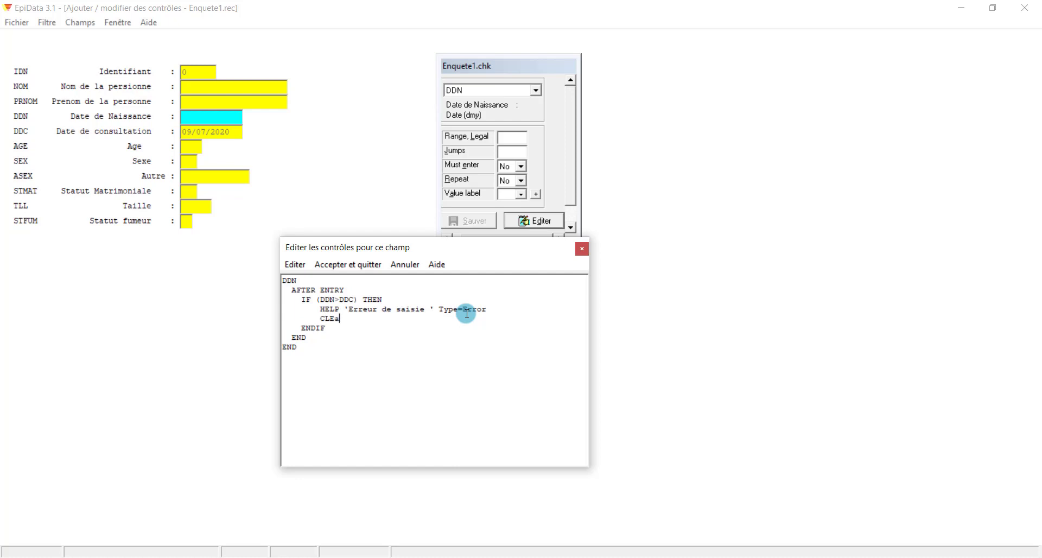
{"action": "key", "text": "BackSpace"}
{"action": "type", "text": "AR DDN"}
{"action": "key", "text": "Return"}
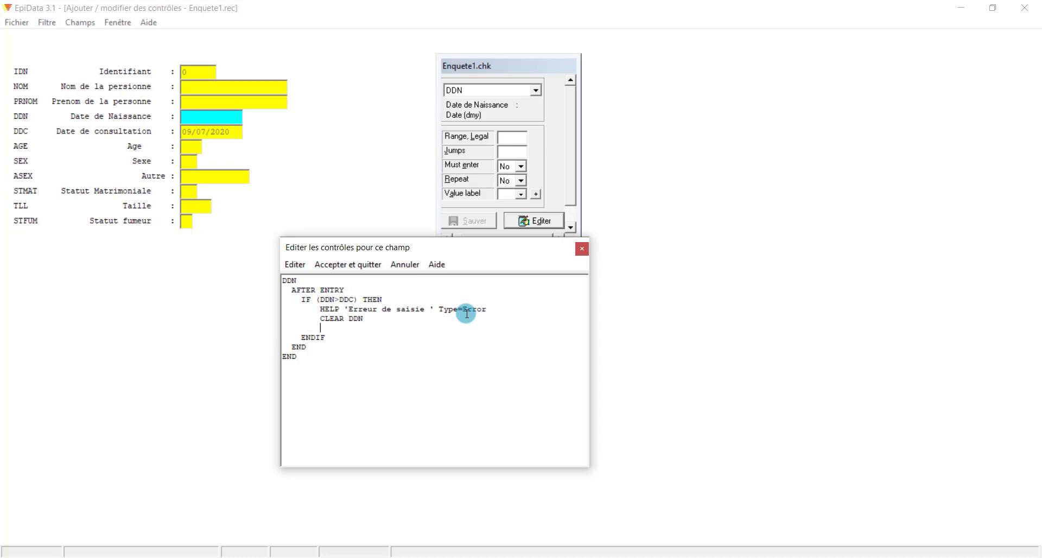
{"action": "type", "text": "GOTO DDN"}
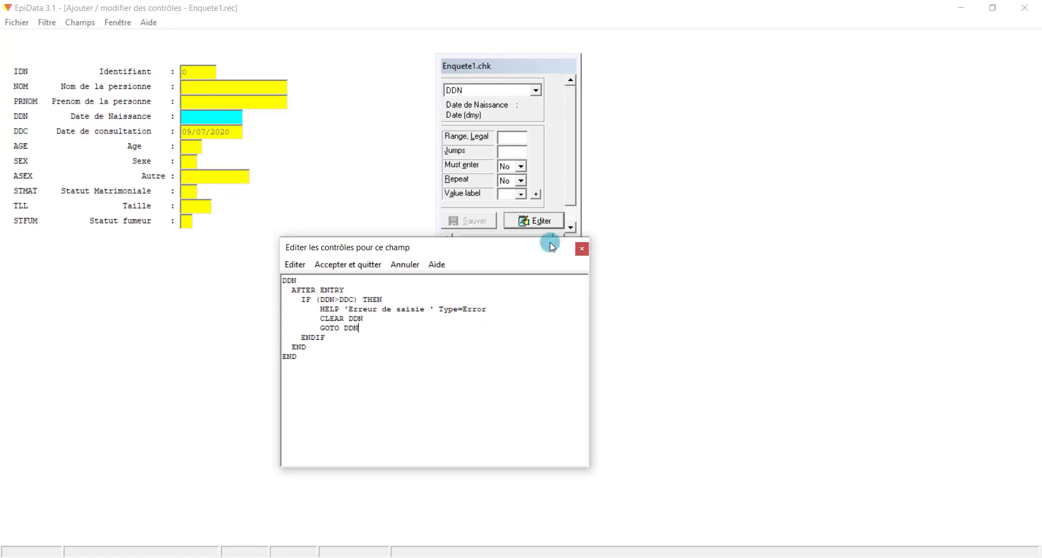
{"action": "left_click", "coordinate": [372, 265]}
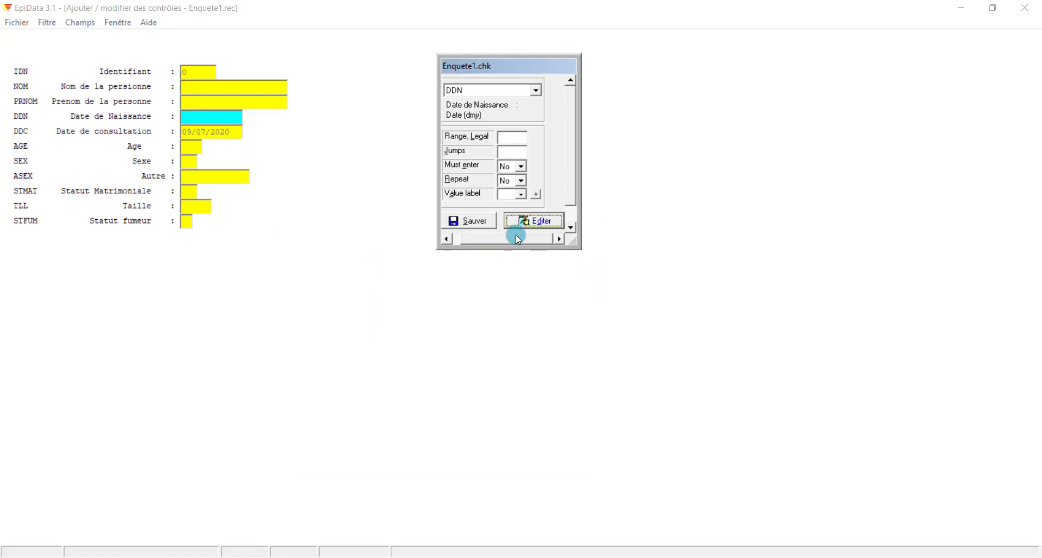
Save the checks to Enquete1.chk and close the form via Fichier > Fermer le masque
{"action": "left_click", "coordinate": [476, 223]}
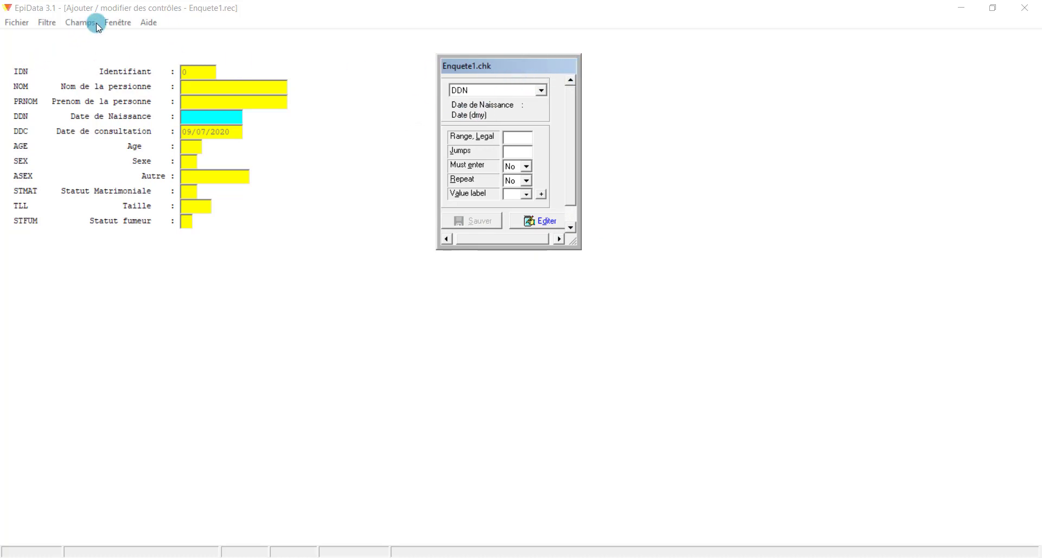
{"action": "left_click", "coordinate": [108, 42]}
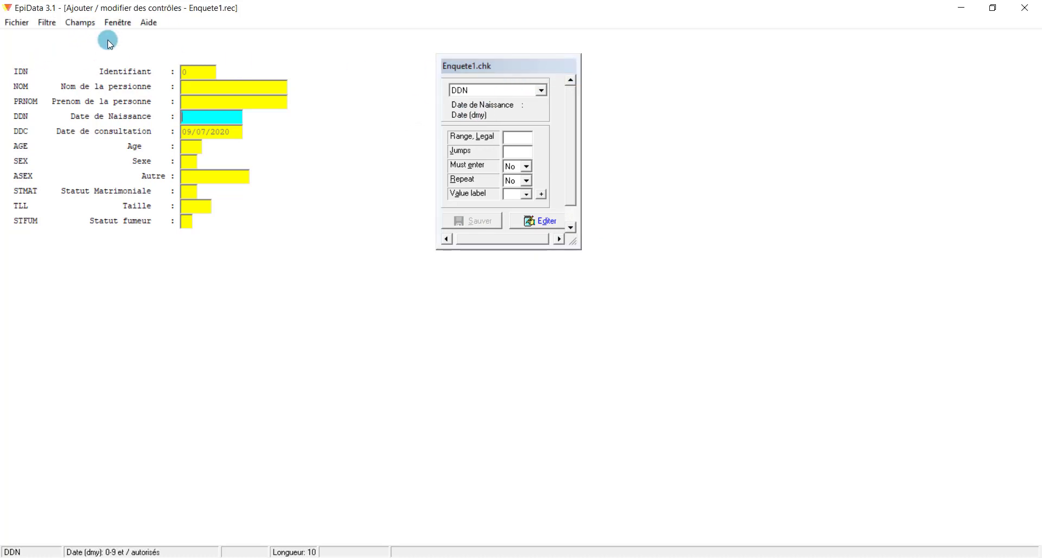
{"action": "left_click", "coordinate": [24, 22]}
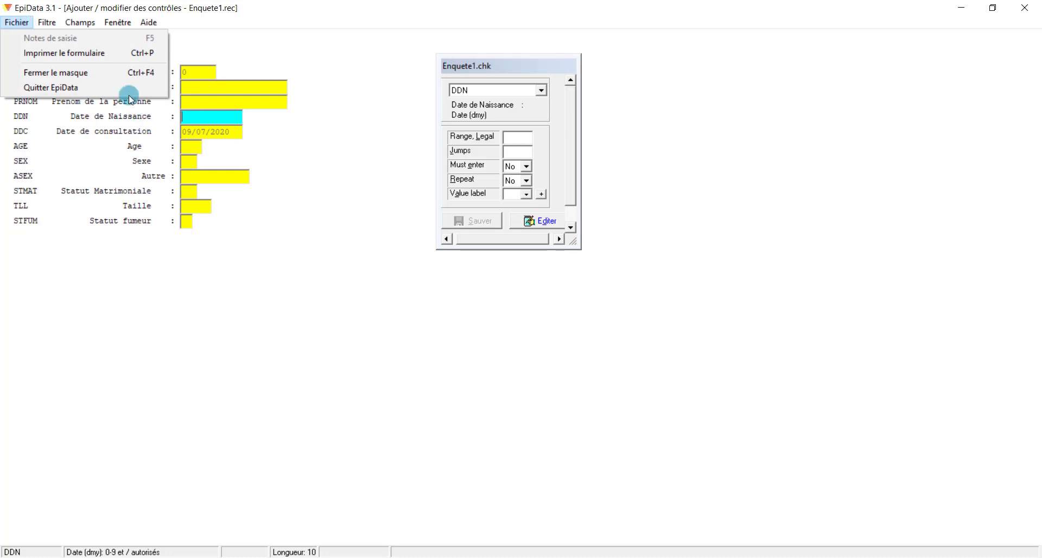
{"action": "left_click", "coordinate": [113, 75]}
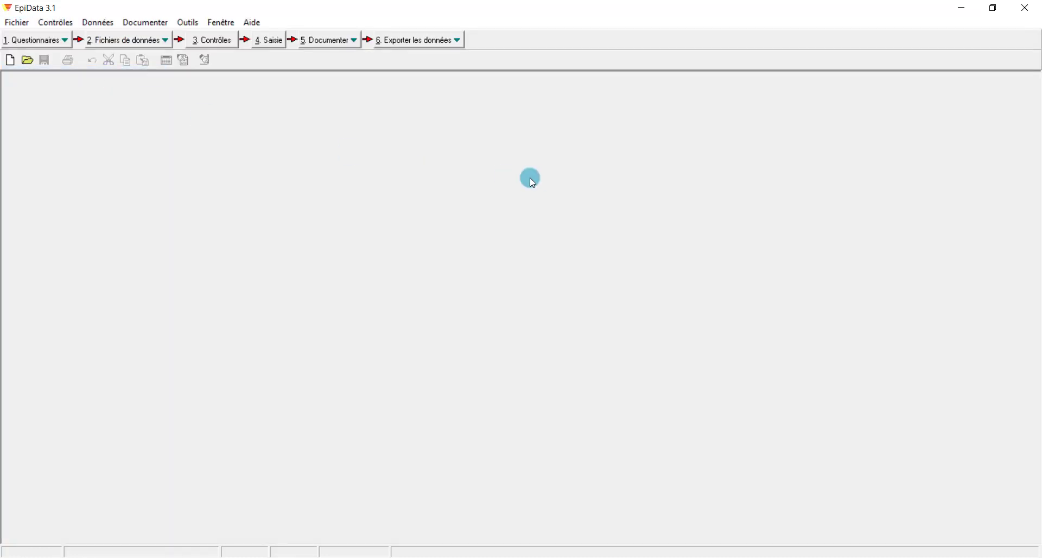
Open Enquete1.rec under 4. Saisie, agreeing to rebuild it from the revised questionnaire
{"action": "left_click", "coordinate": [278, 41]}
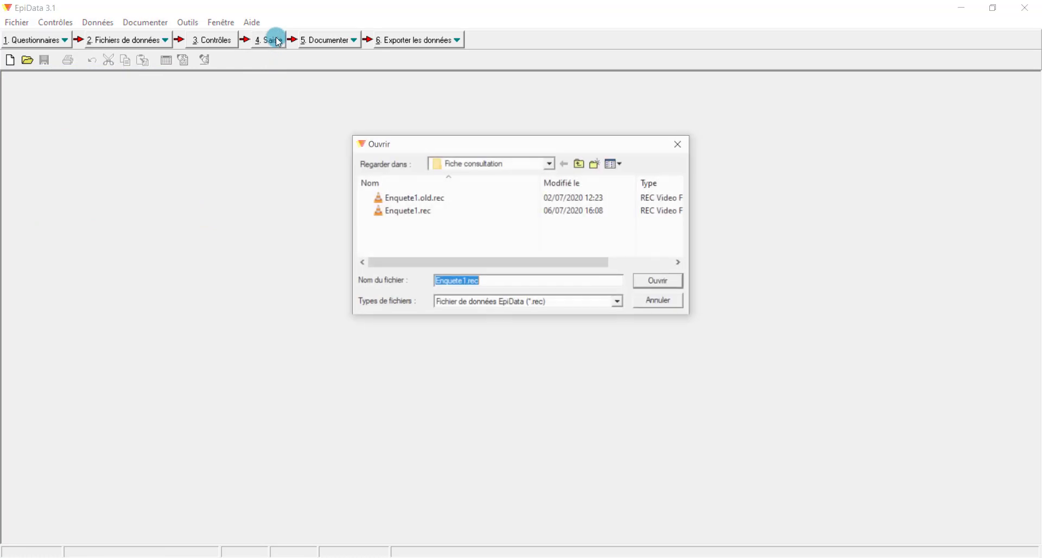
{"action": "left_click", "coordinate": [422, 217]}
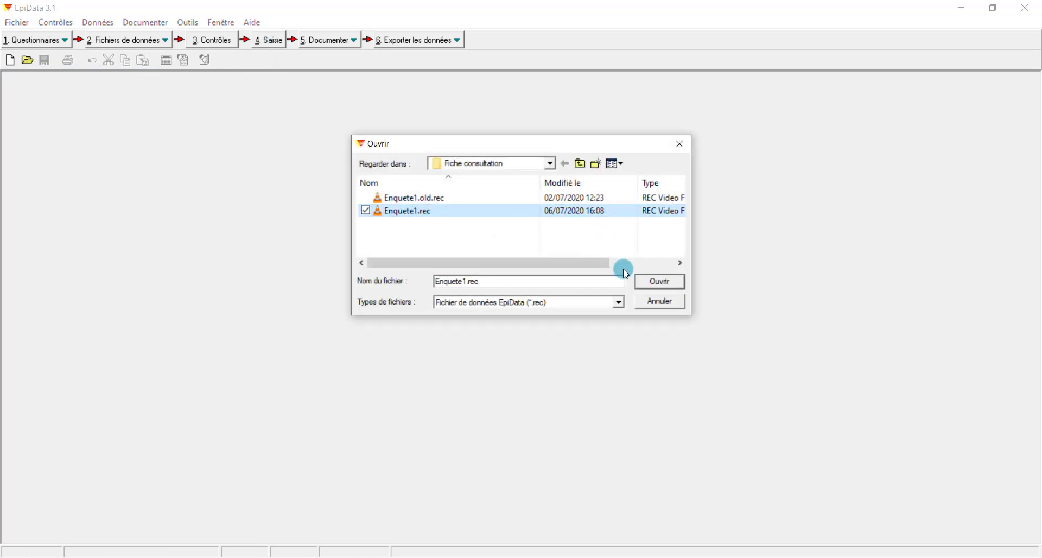
{"action": "left_click", "coordinate": [659, 281]}
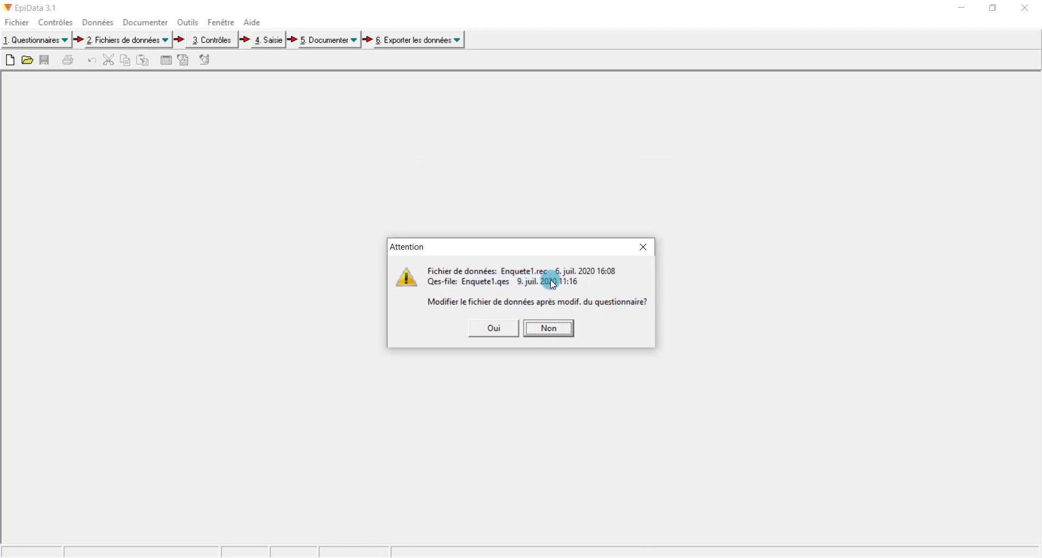
{"action": "left_click", "coordinate": [488, 330]}
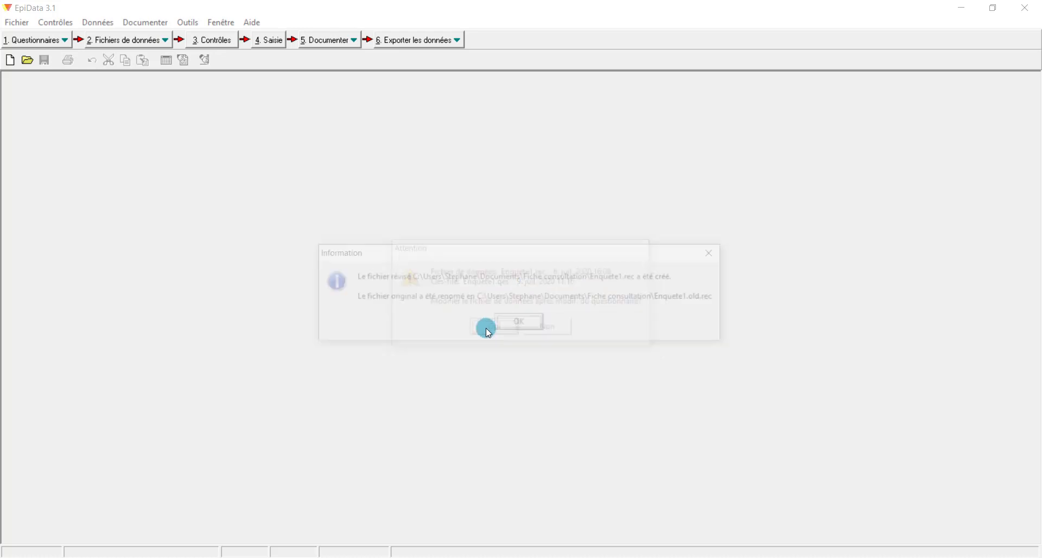
{"action": "left_click", "coordinate": [536, 323]}
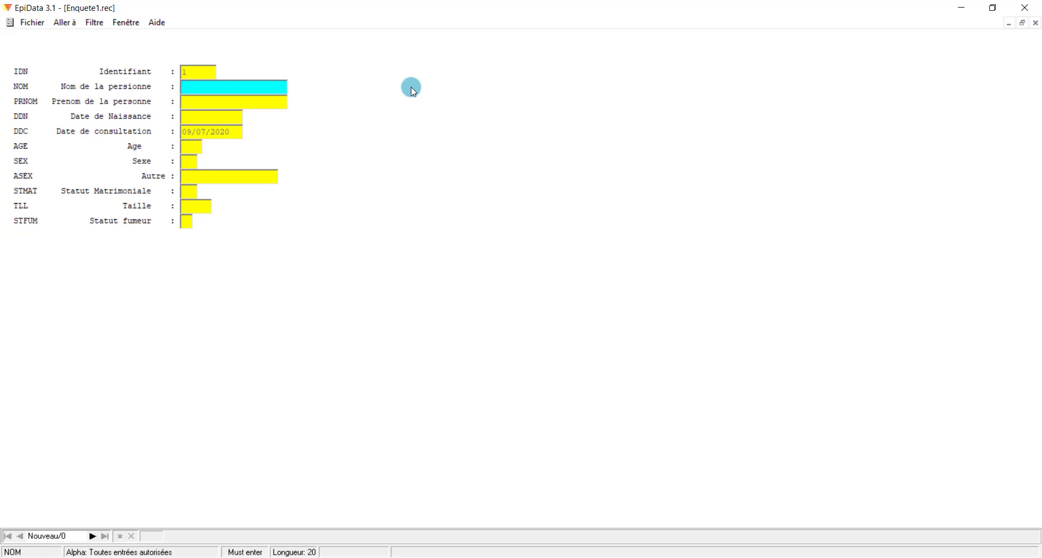
Enter the last name in NOM and the first name in PRNOM, confirming PRNOM cannot be left empty
{"action": "key", "text": "Return"}
{"action": "type", "text": "Komi"}
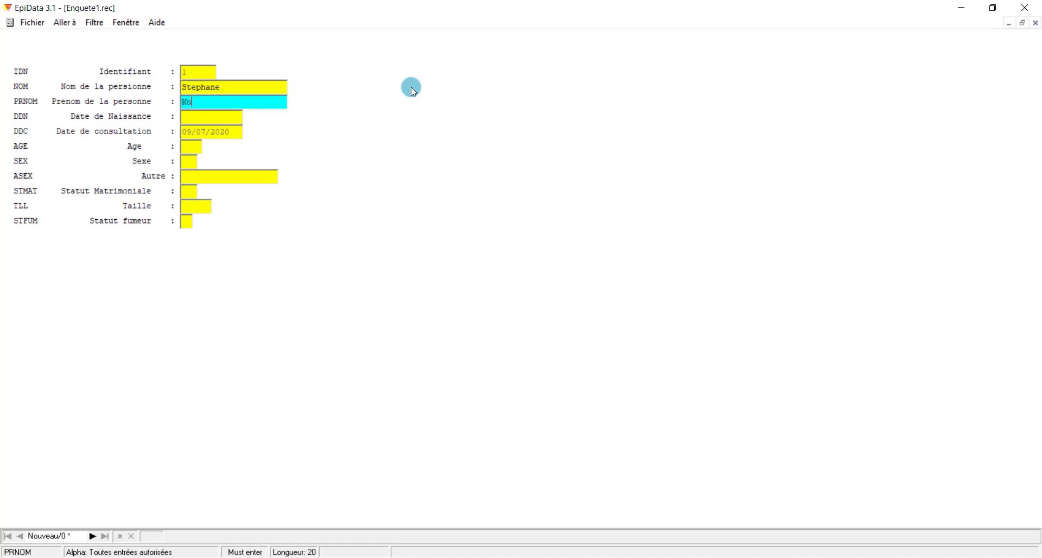
{"action": "key", "text": "BackSpace"}
{"action": "key", "text": "BackSpace"}
{"action": "key", "text": "BackSpace"}
{"action": "key", "text": "BackSpace"}
{"action": "key", "text": "Return"}
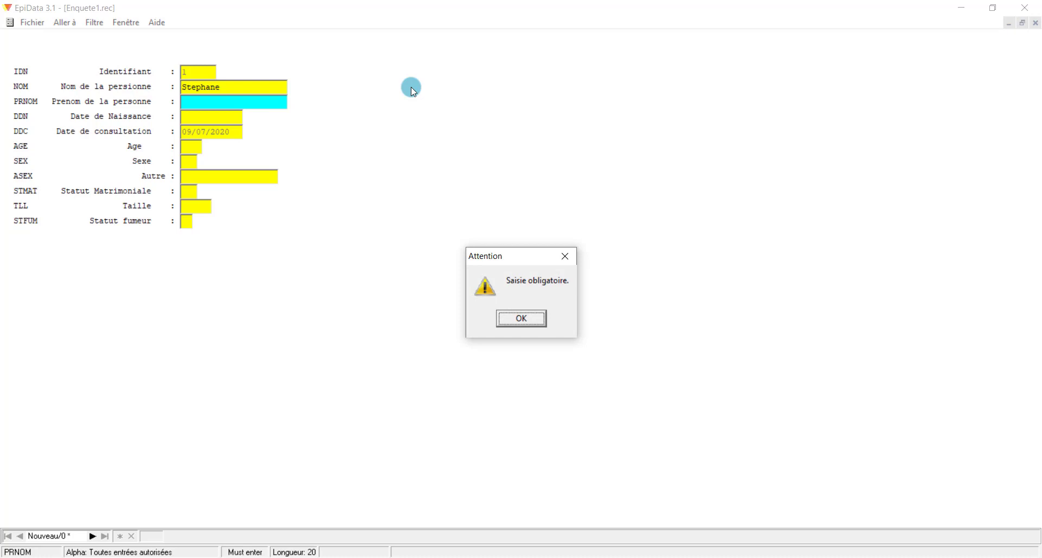
{"action": "left_click", "coordinate": [521, 318]}
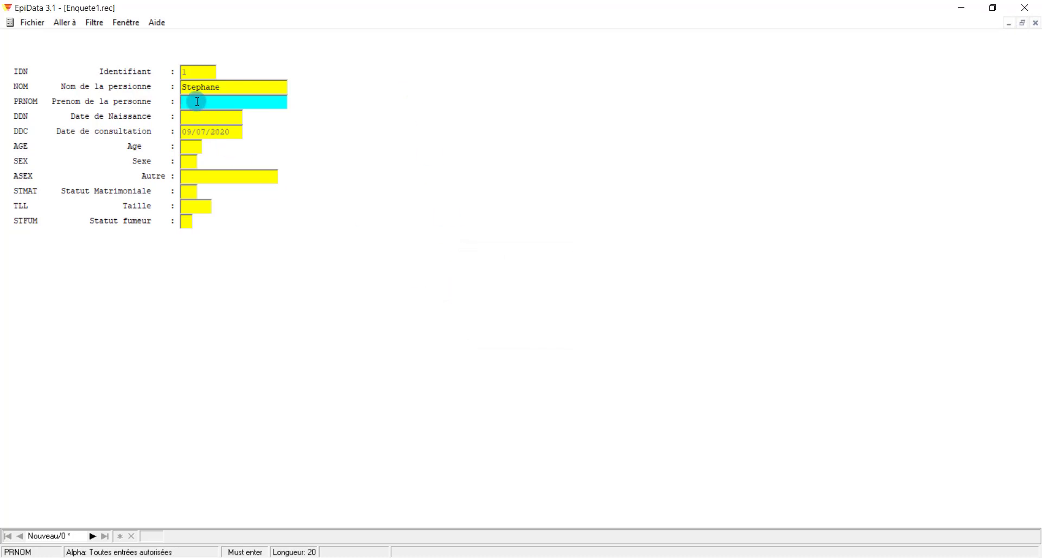
{"action": "key", "text": "Return"}
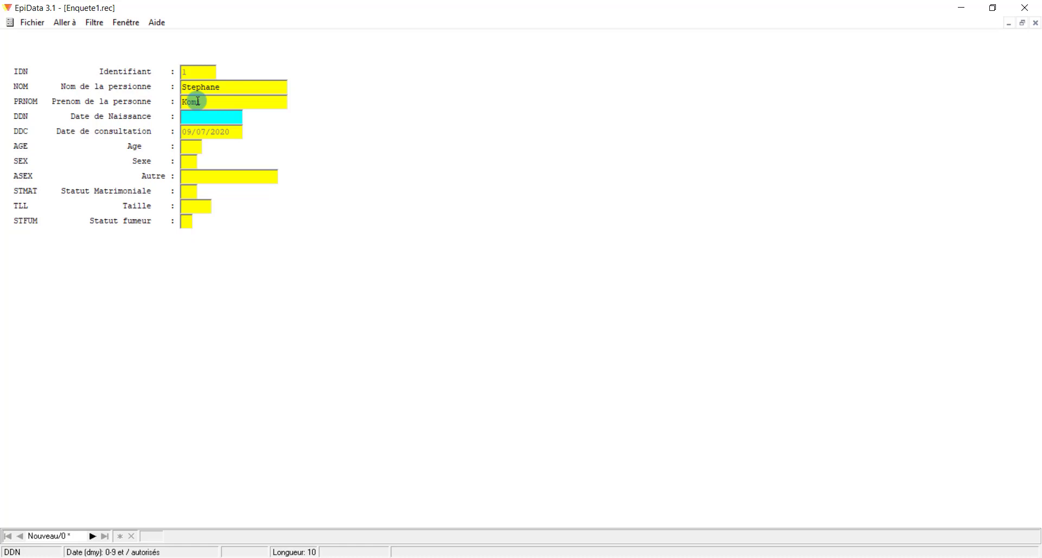
Enter birth date 12/09/2020, dismiss its refusal, then enter 09/07/2010 instead
{"action": "type", "text": "12092020"}
{"action": "key", "text": "Return"}
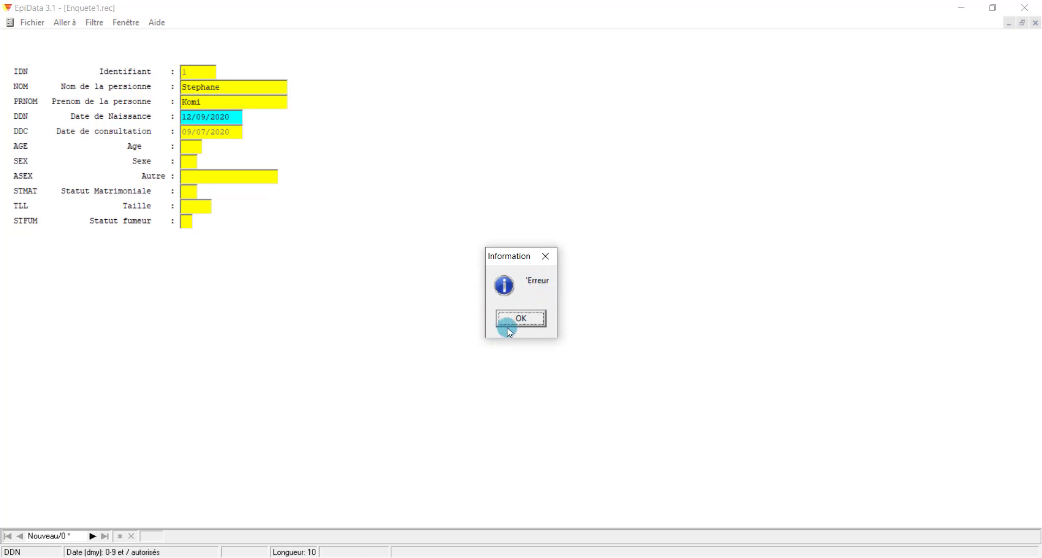
{"action": "left_click", "coordinate": [531, 318]}
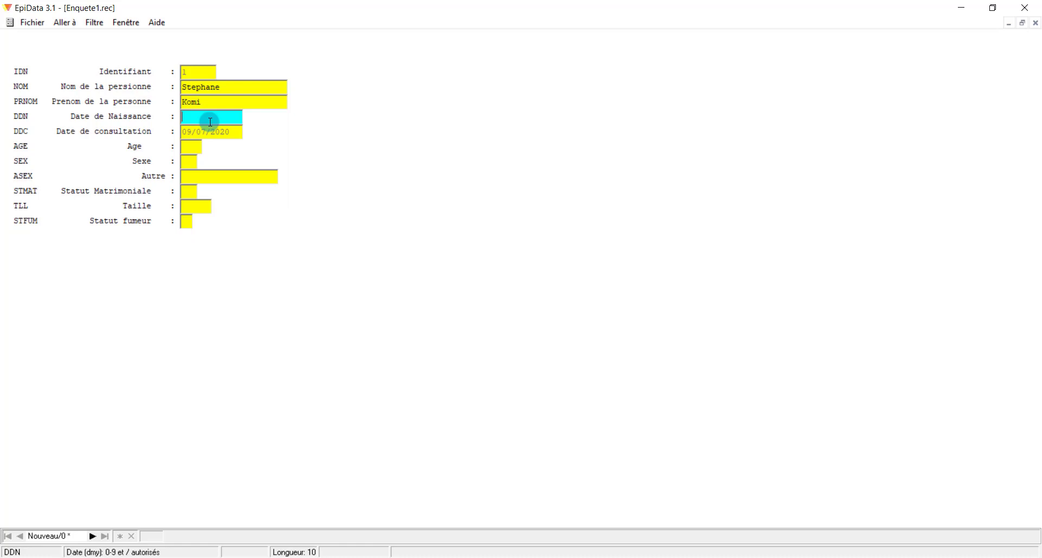
{"action": "type", "text": "09072010"}
{"action": "key", "text": "Return"}
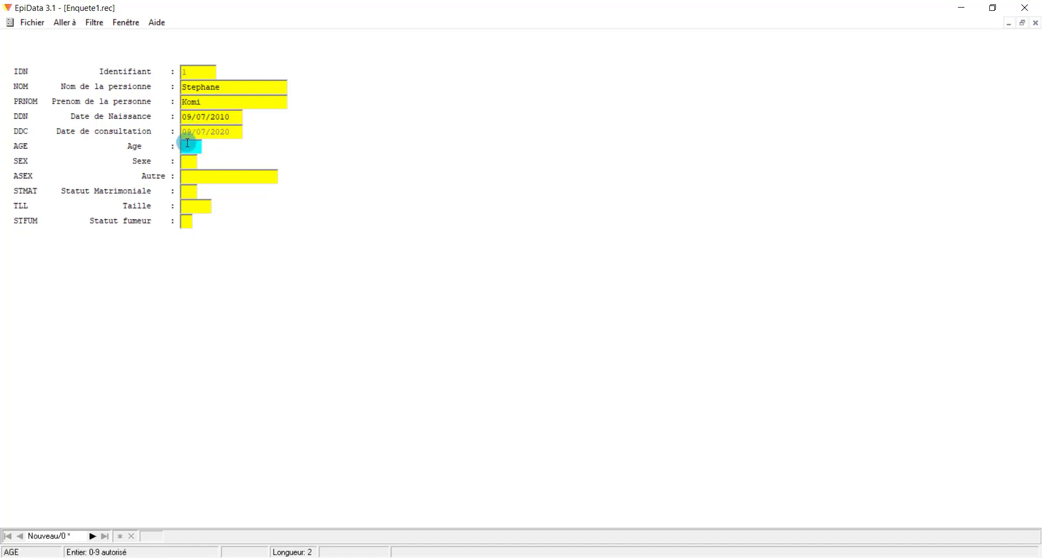
Return to the birth date, then enter the age in the Age field
{"action": "left_click", "coordinate": [231, 116]}
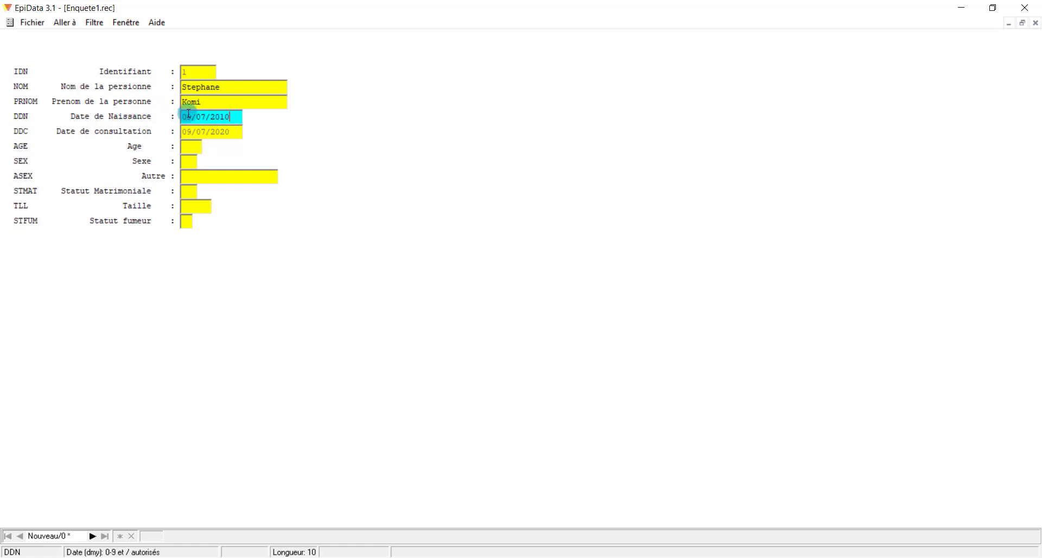
{"action": "left_click", "coordinate": [197, 149]}
{"action": "type", "text": "10"}
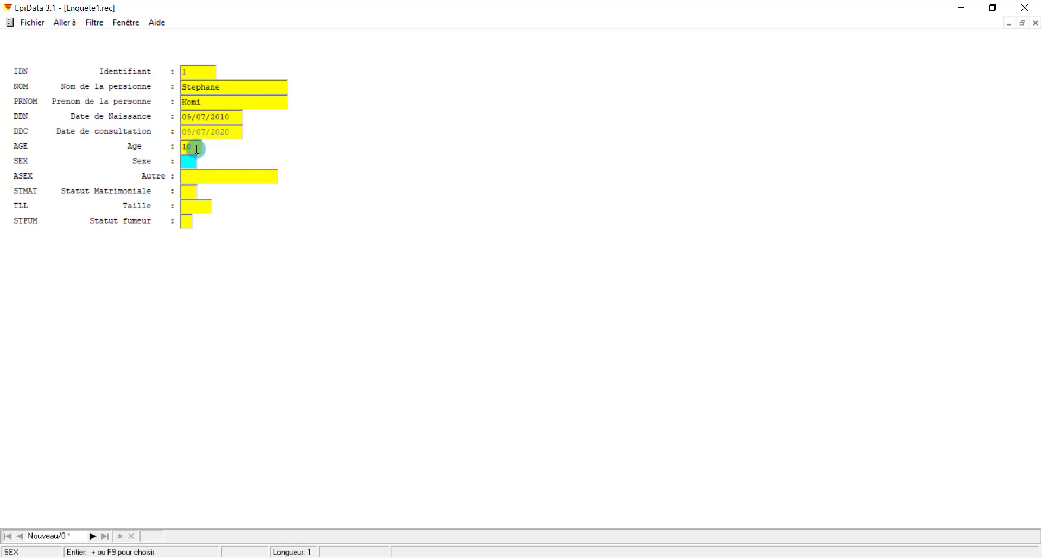
{"action": "type", "text": "1"}
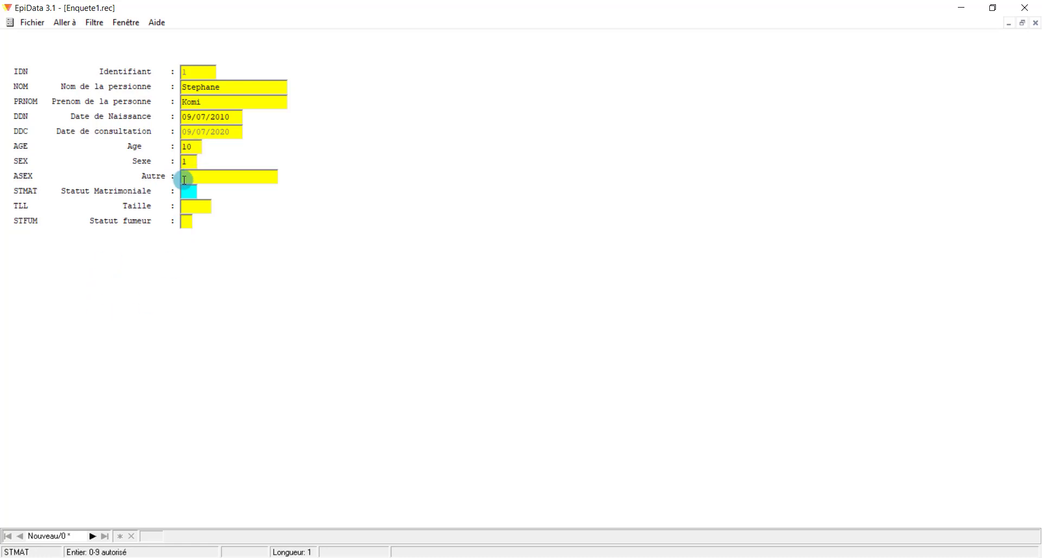
Set Sexe to 1 after the disallowed value 3 is rejected
{"action": "left_click", "coordinate": [191, 164]}
{"action": "type", "text": "3"}
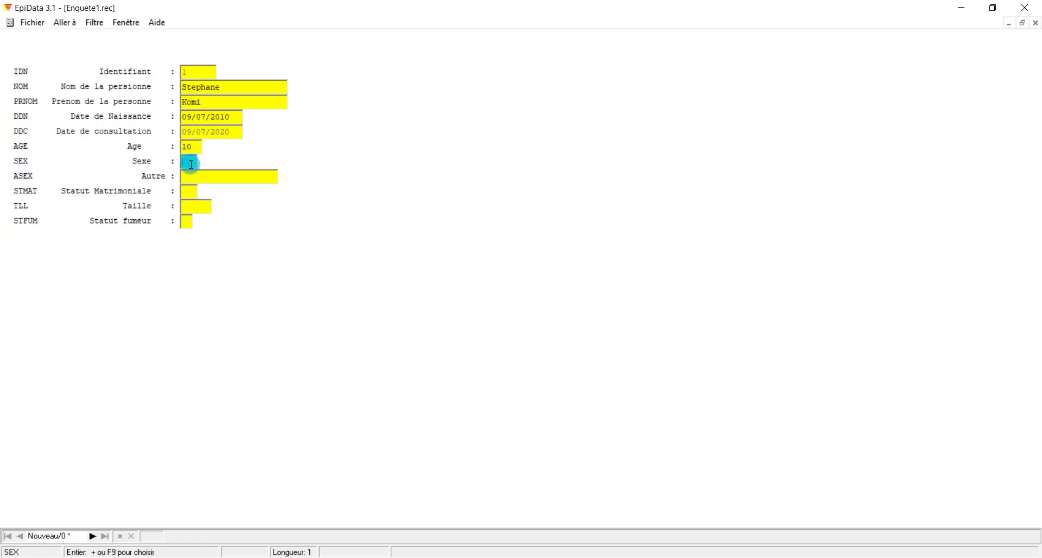
{"action": "key", "text": "Return"}
{"action": "key", "text": "BackSpace"}
{"action": "type", "text": "2"}
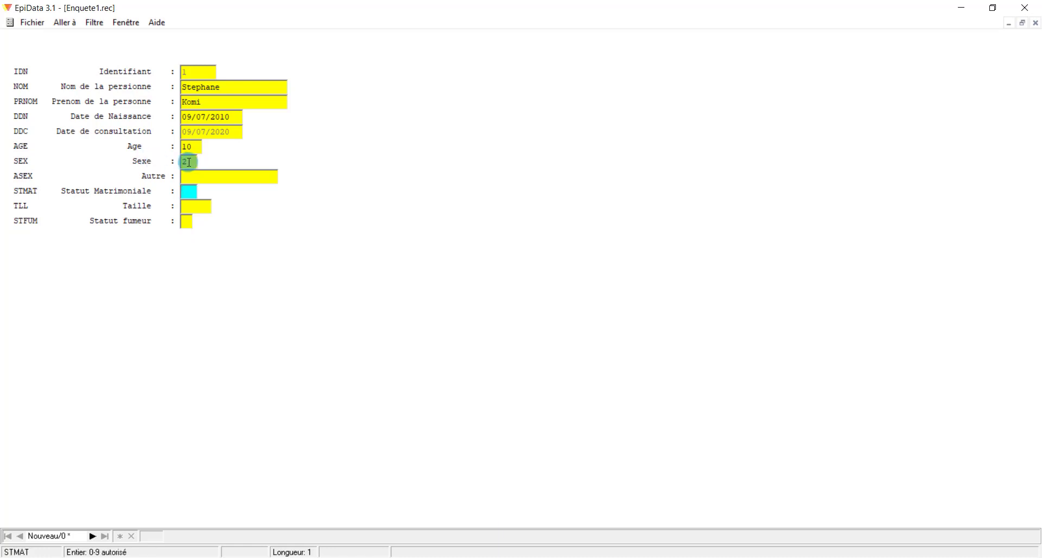
{"action": "left_click", "coordinate": [190, 162]}
{"action": "type", "text": "3"}
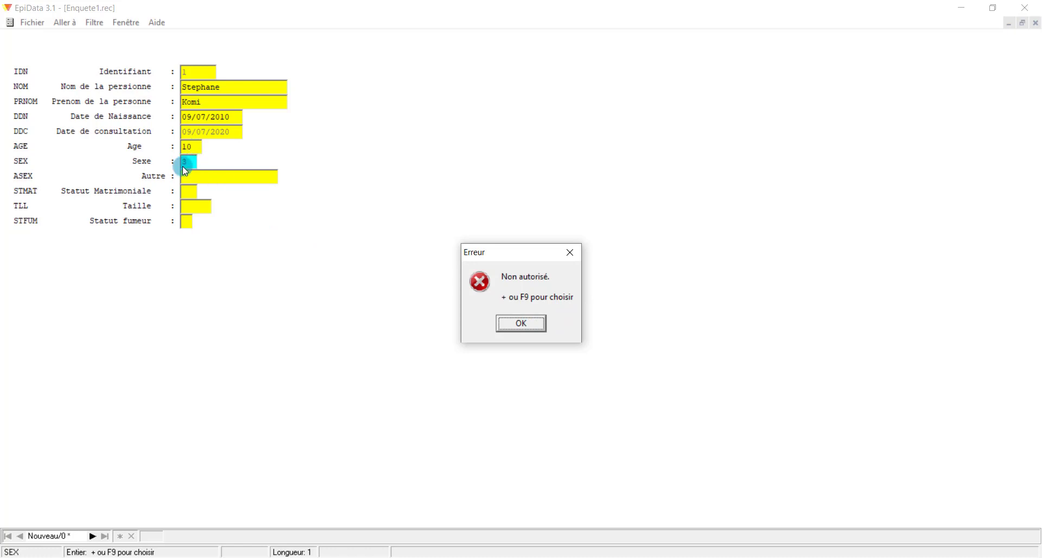
{"action": "left_click", "coordinate": [530, 326]}
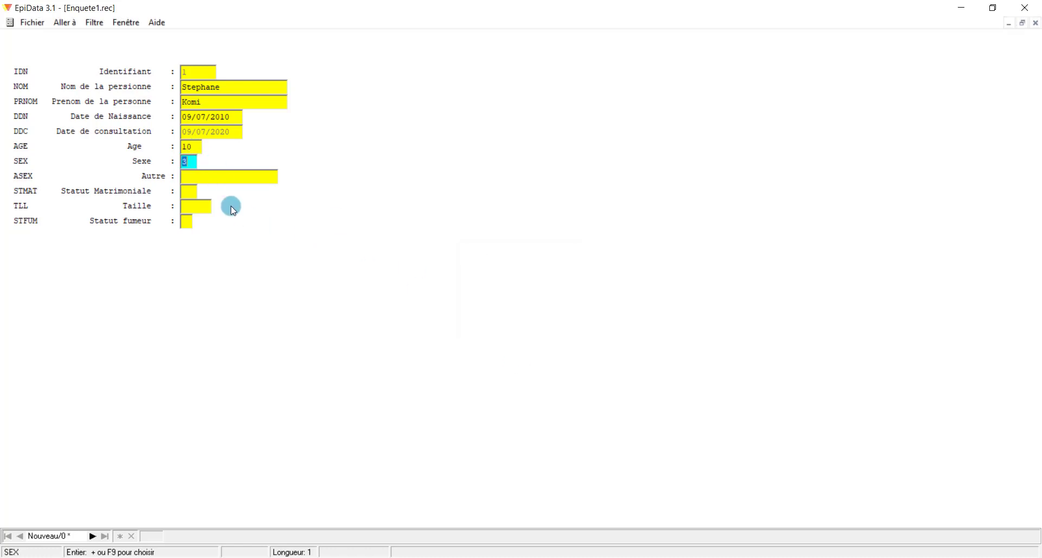
{"action": "left_click", "coordinate": [194, 159]}
{"action": "key", "text": "BackSpace"}
{"action": "type", "text": "1"}
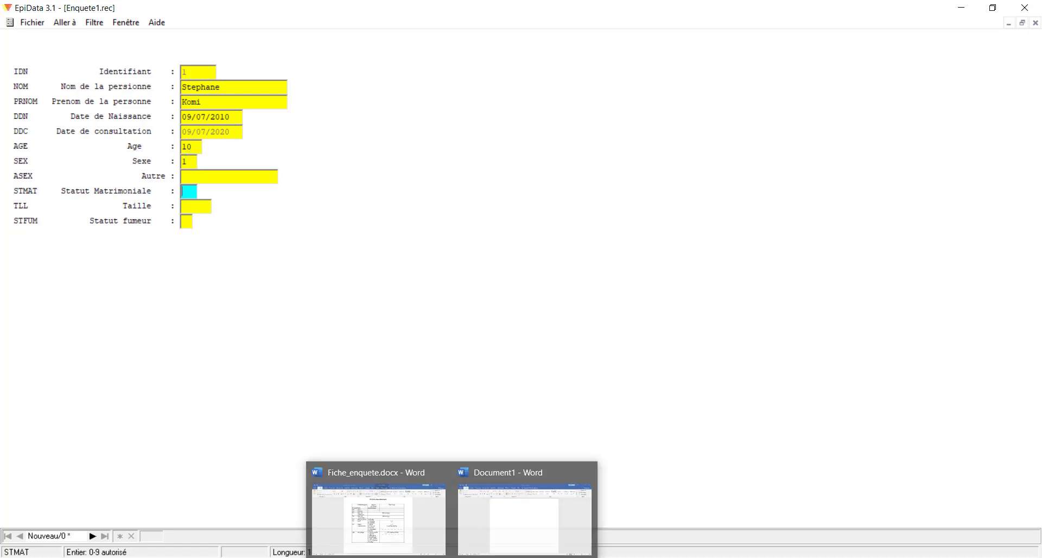
Check the Word questionnaire, enter marital status 5, height 2.10, smoker N, then save and close the form
{"action": "left_click", "coordinate": [425, 547]}
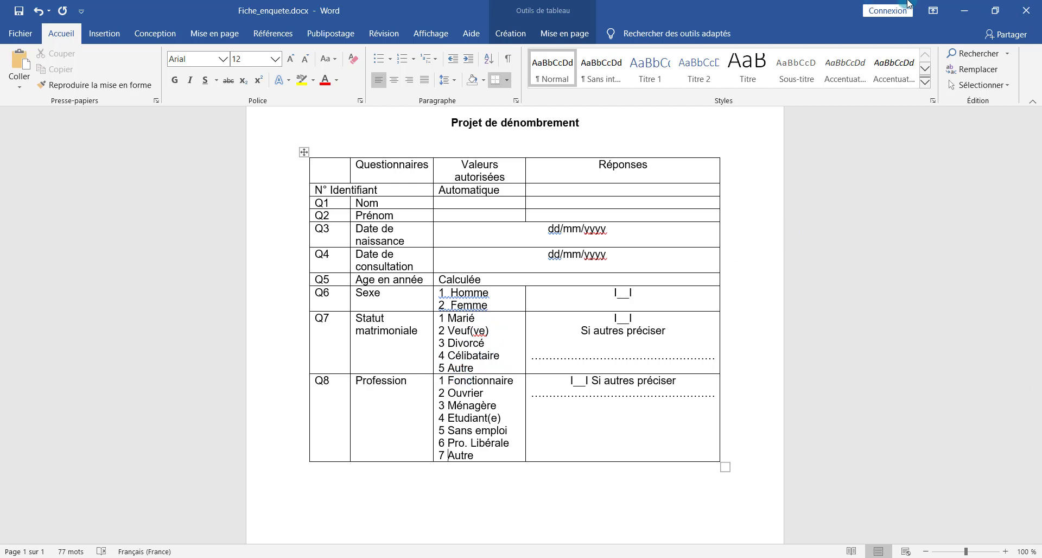
{"action": "left_click", "coordinate": [964, 10]}
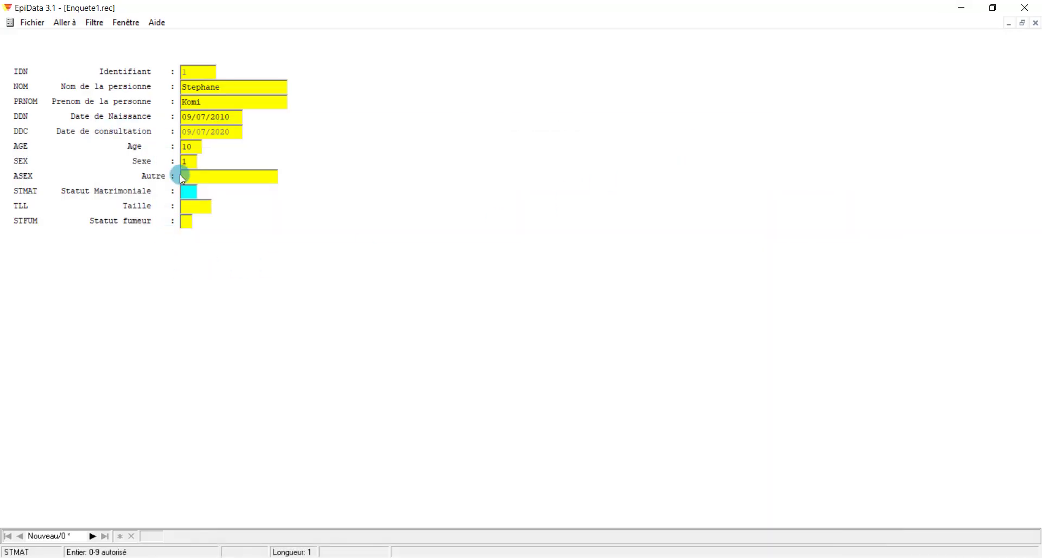
{"action": "type", "text": "5"}
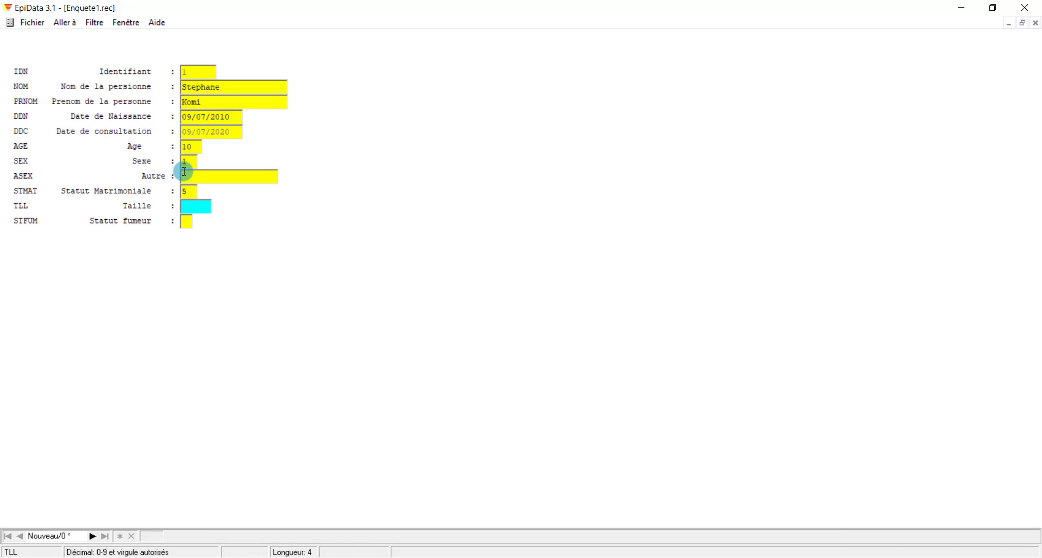
{"action": "type", "text": "2.10"}
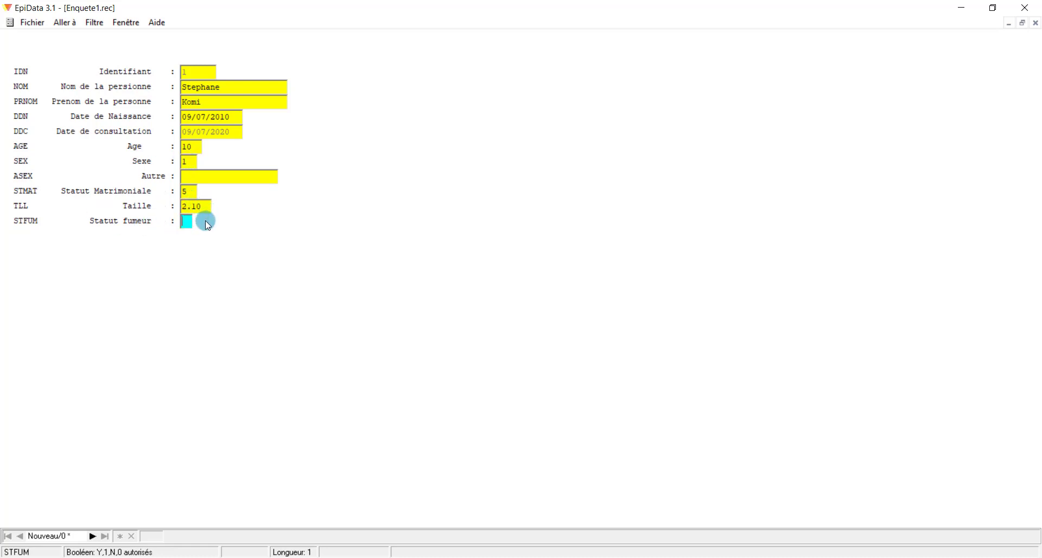
{"action": "type", "text": "N"}
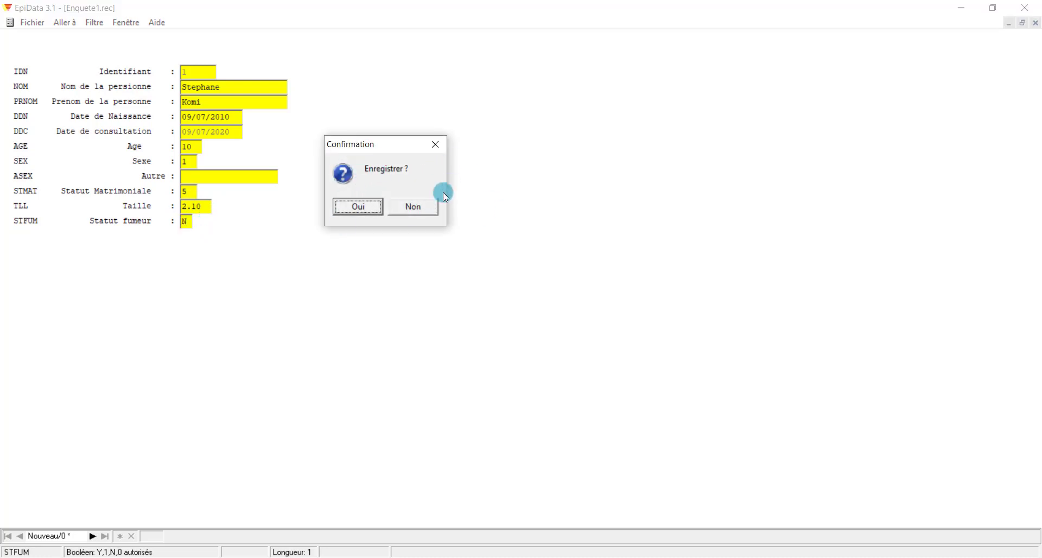
{"action": "left_click", "coordinate": [376, 207]}
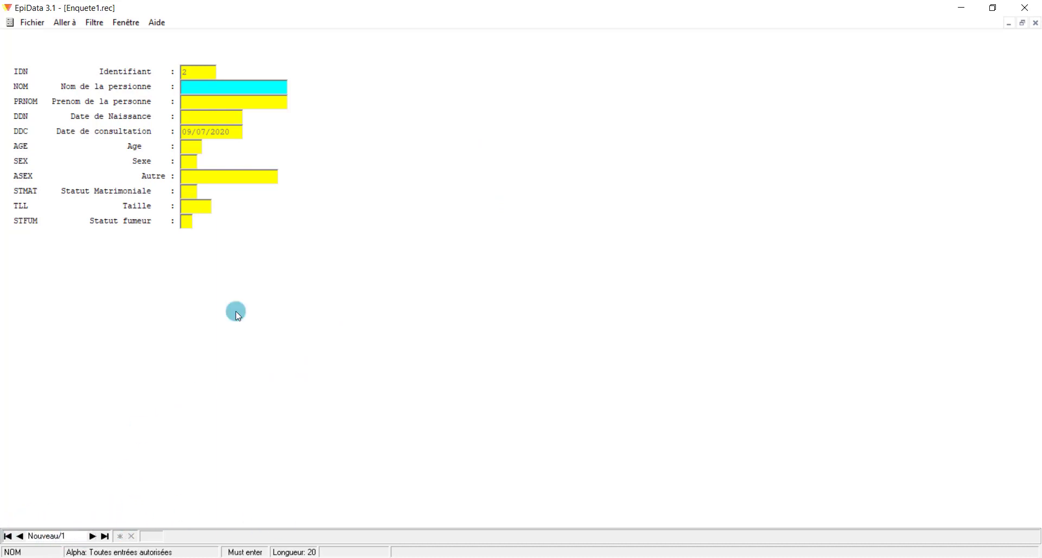
{"action": "left_click", "coordinate": [1036, 24]}
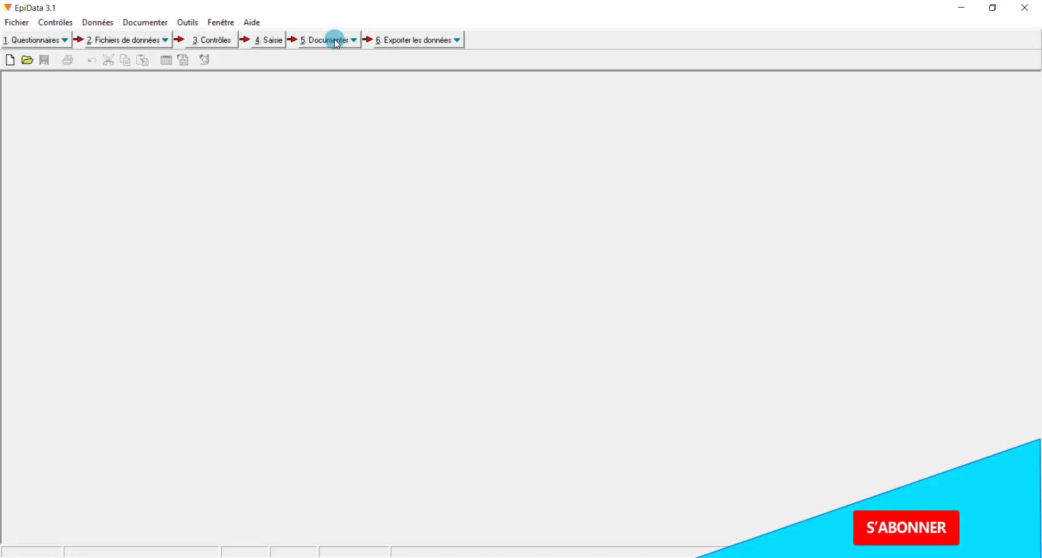
{"action": "left_click", "coordinate": [337, 41]}
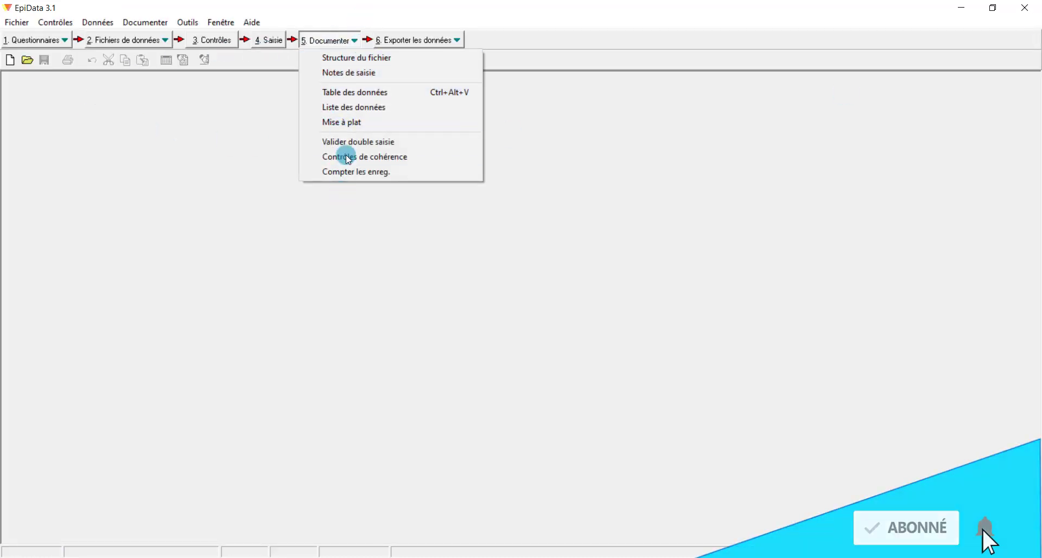
{"action": "left_click", "coordinate": [351, 246]}
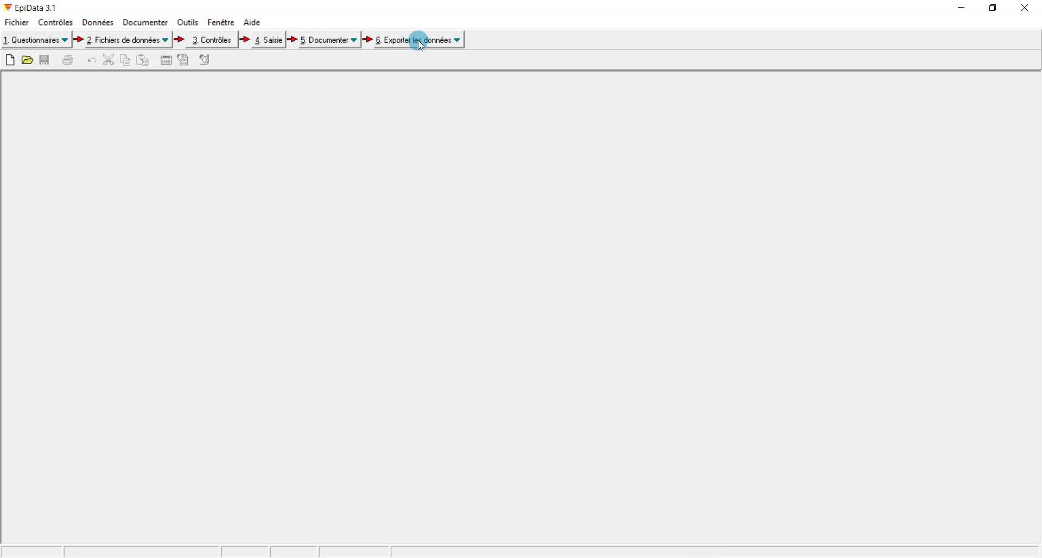
{"action": "left_click", "coordinate": [418, 40]}
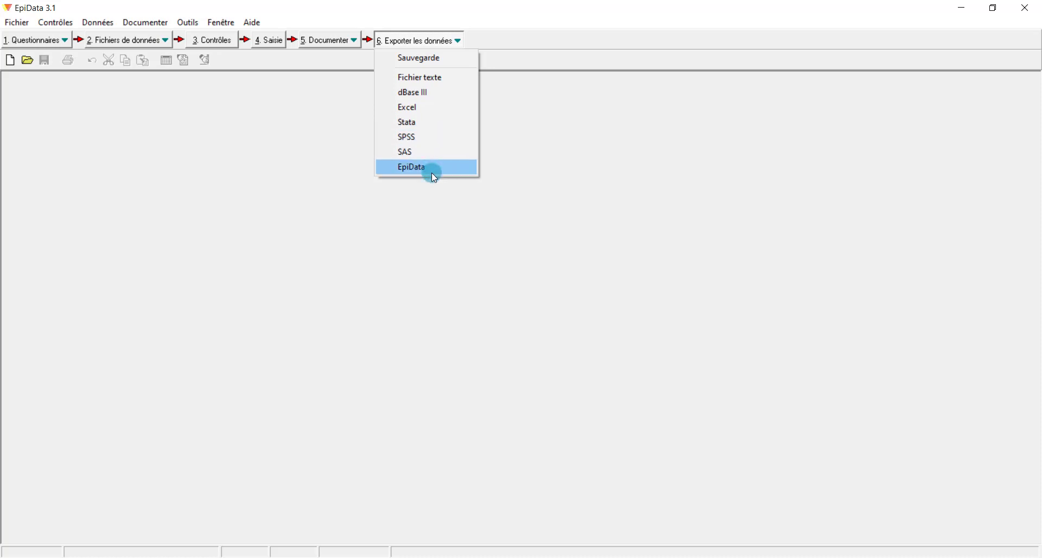
{"action": "left_click", "coordinate": [438, 76]}
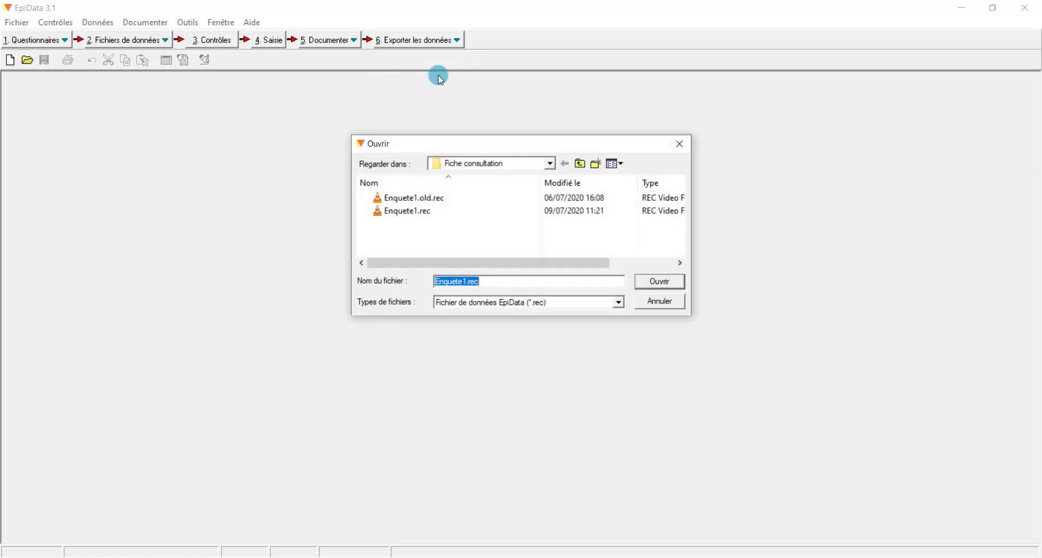
{"action": "left_click", "coordinate": [620, 302]}
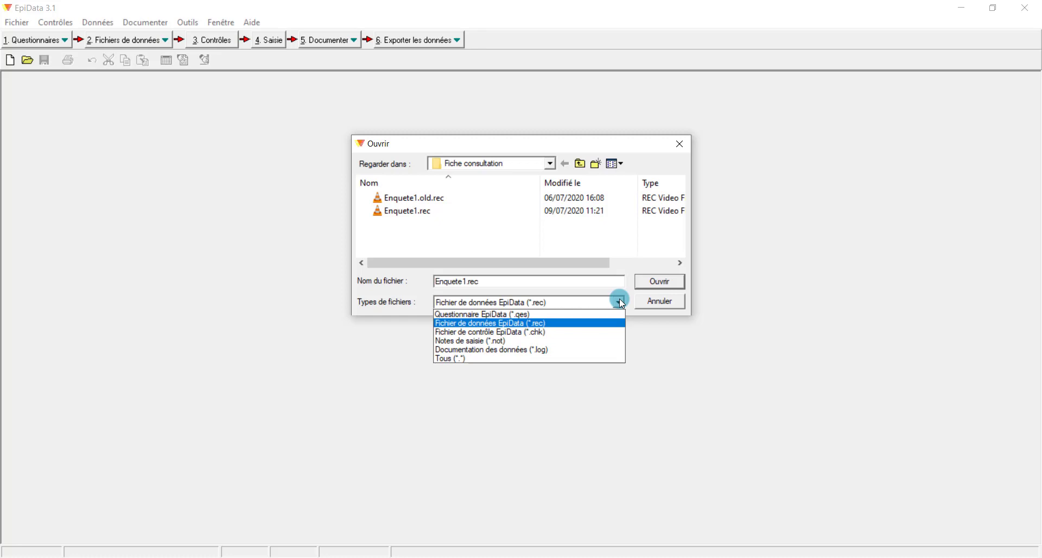
{"action": "left_click", "coordinate": [623, 303]}
{"action": "left_click", "coordinate": [669, 280]}
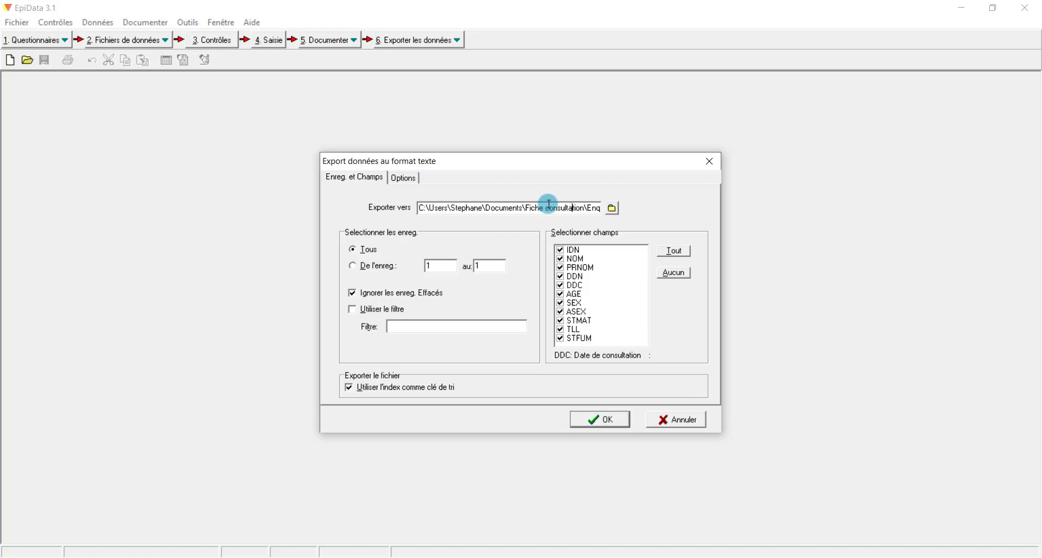
{"action": "key", "text": "End"}
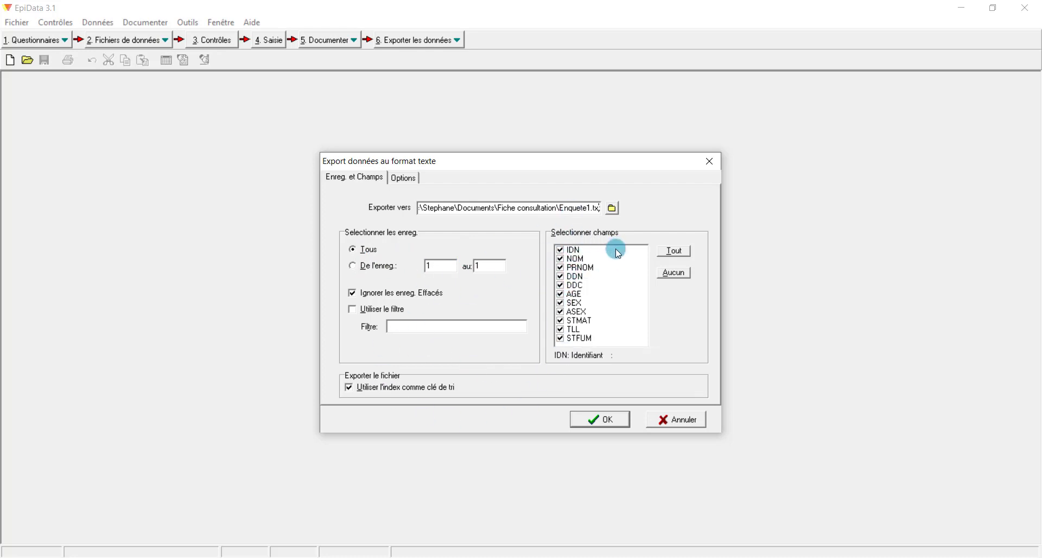
{"action": "left_click", "coordinate": [695, 421]}
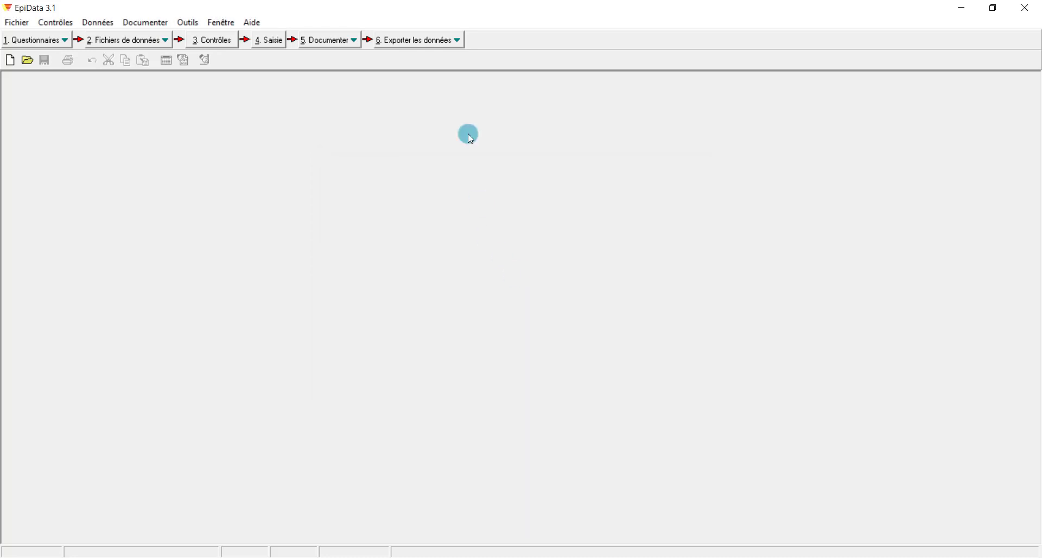
{"action": "left_click", "coordinate": [432, 36]}
Export Enquete1.rec to Excel as Enquete1.xls and acknowledge the one-record confirmation
{"action": "left_click", "coordinate": [423, 110]}
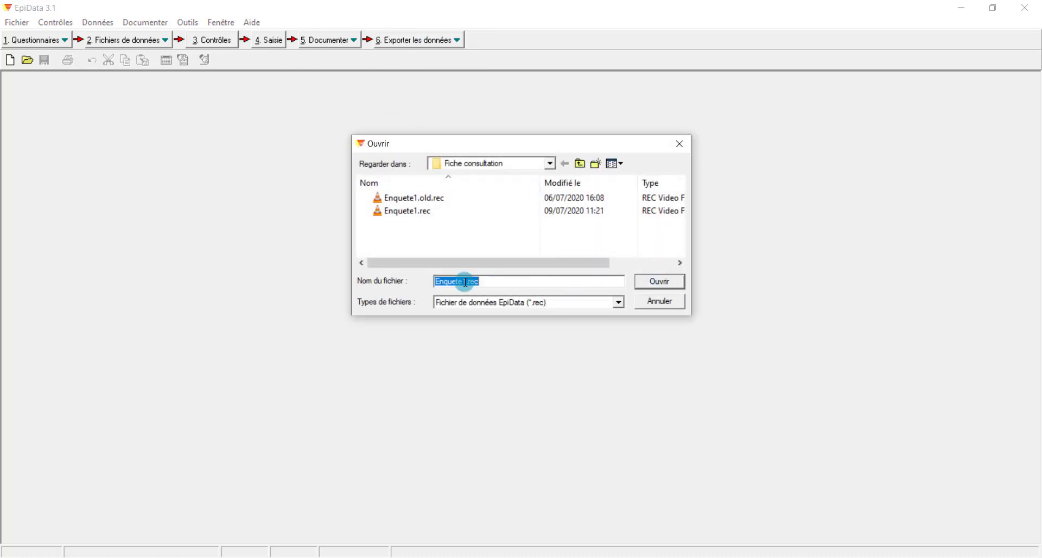
{"action": "left_click", "coordinate": [663, 284]}
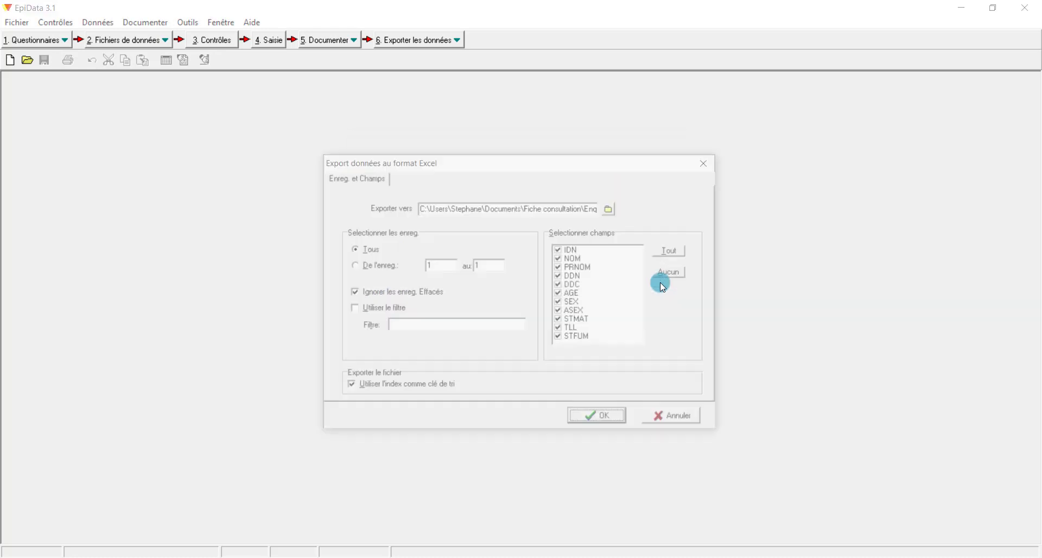
{"action": "left_click", "coordinate": [593, 207]}
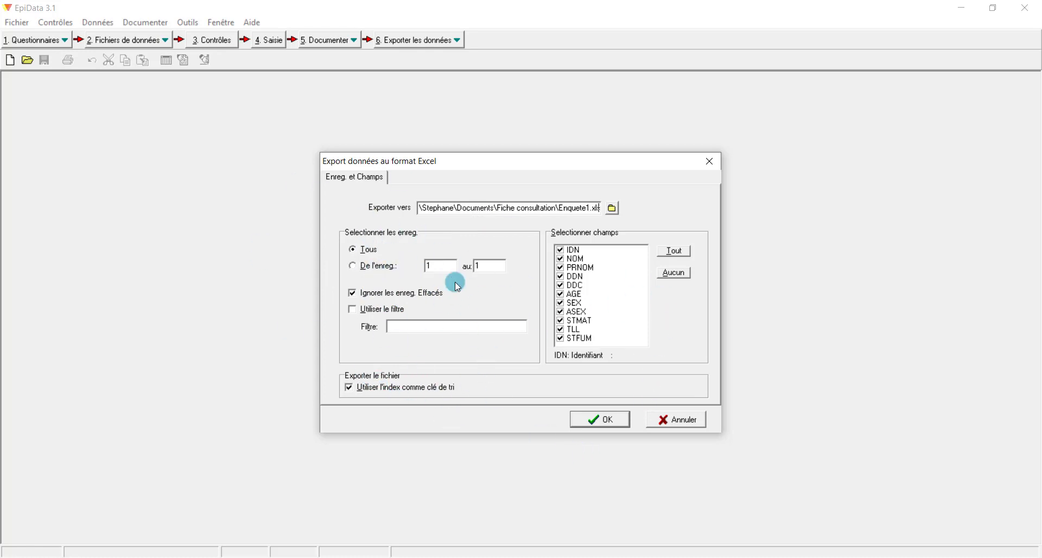
{"action": "left_click", "coordinate": [608, 417]}
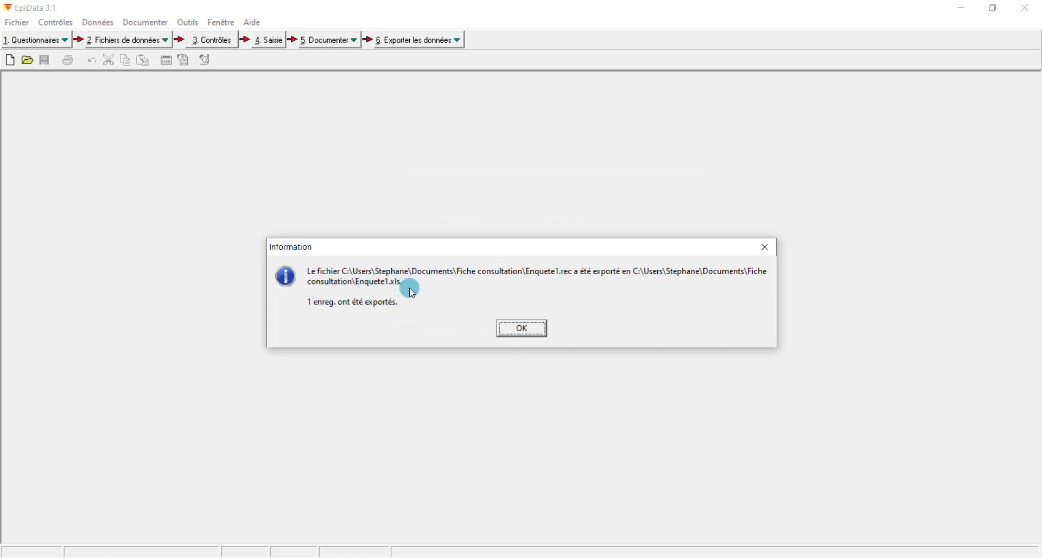
{"action": "left_click", "coordinate": [519, 330]}
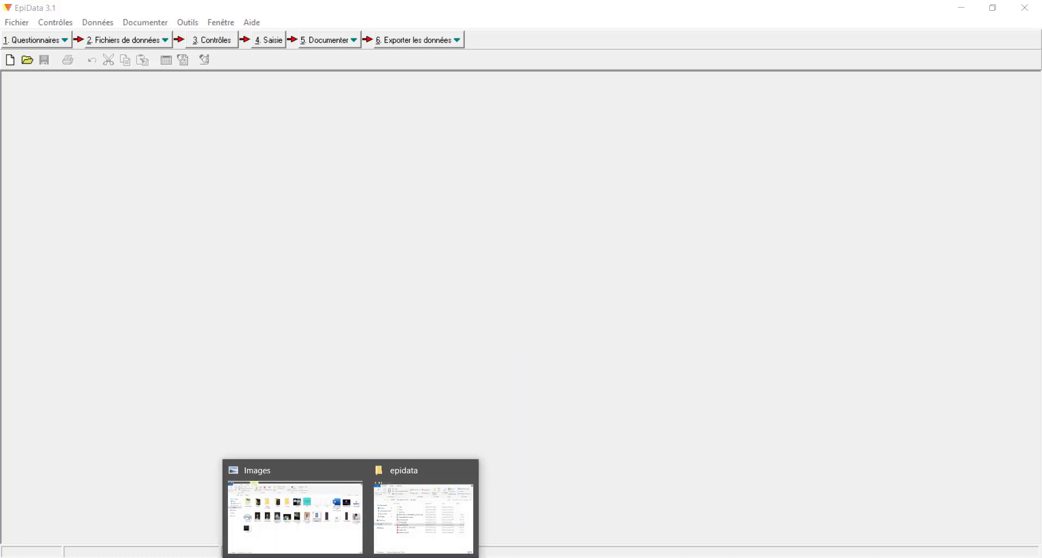
Open Enquete1.xls from the Fiche consultation folder using the right-click Ouvrir command
{"action": "left_click", "coordinate": [424, 518]}
{"action": "left_click", "coordinate": [206, 209]}
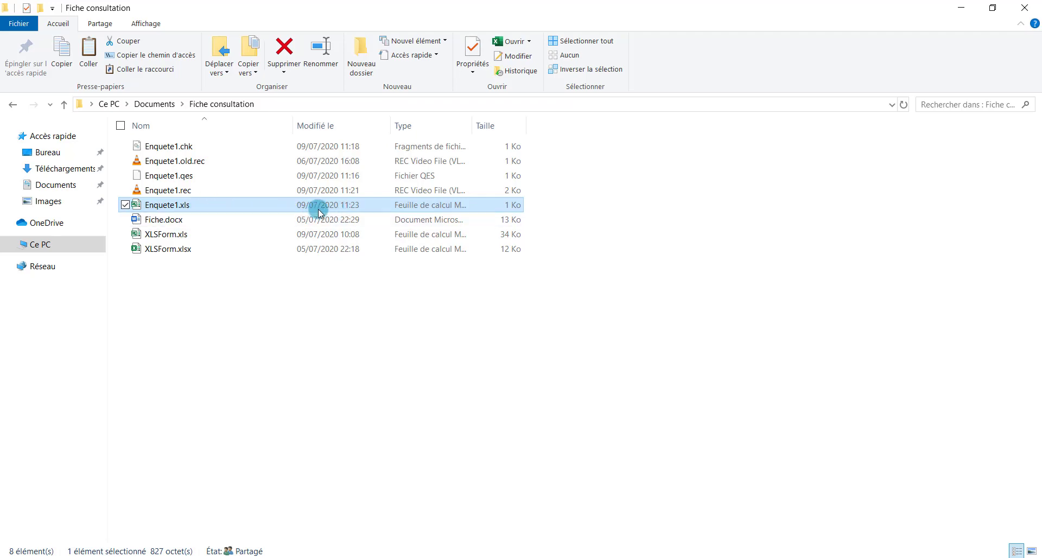
{"action": "right_click", "coordinate": [236, 205]}
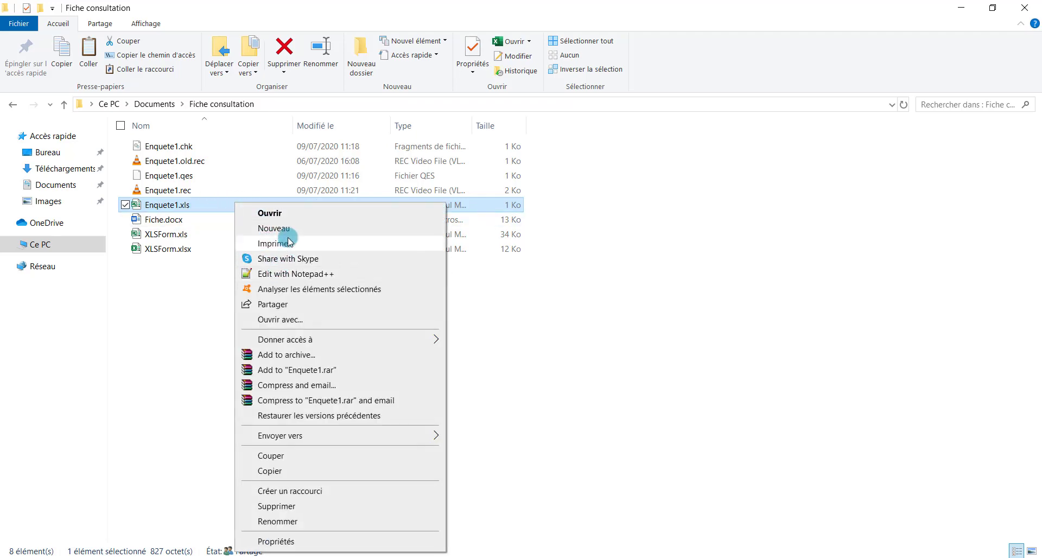
{"action": "left_click", "coordinate": [290, 215]}
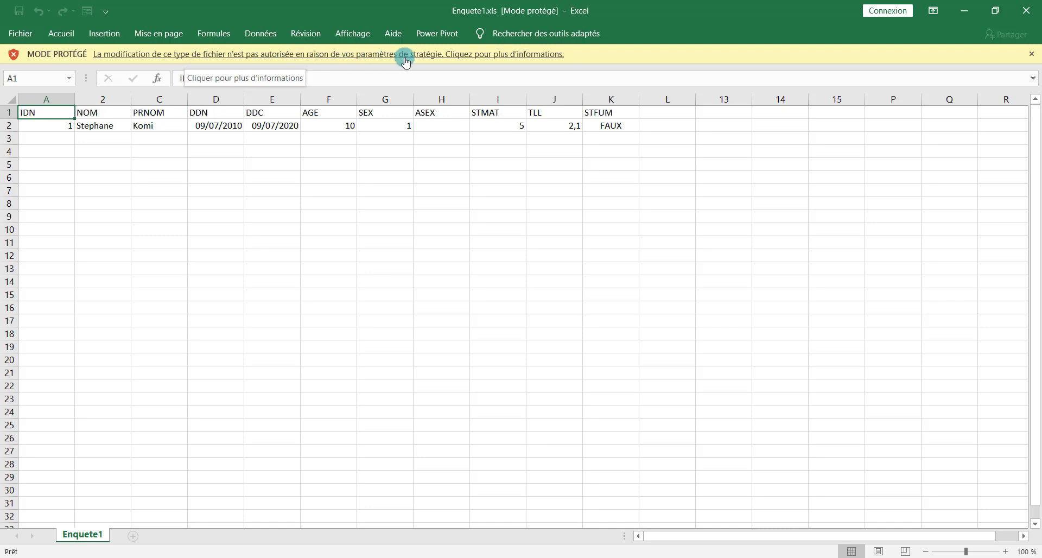
Inspect the exported IDN, NOM, PRNOM, SEX, ASEX and STFUM values in row 2
{"action": "left_click", "coordinate": [604, 231]}
{"action": "left_click", "coordinate": [90, 152]}
{"action": "left_click", "coordinate": [51, 128]}
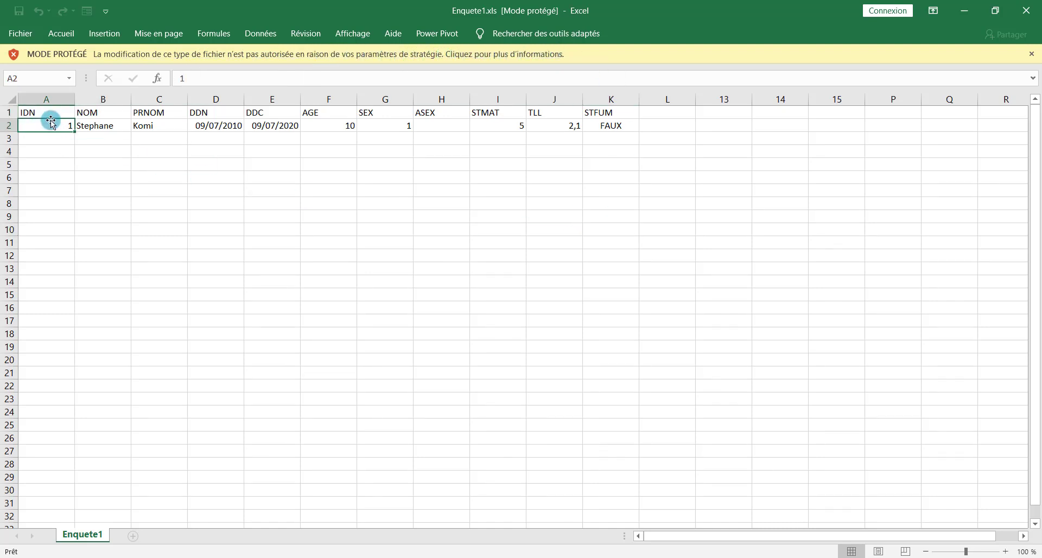
{"action": "left_click", "coordinate": [617, 125]}
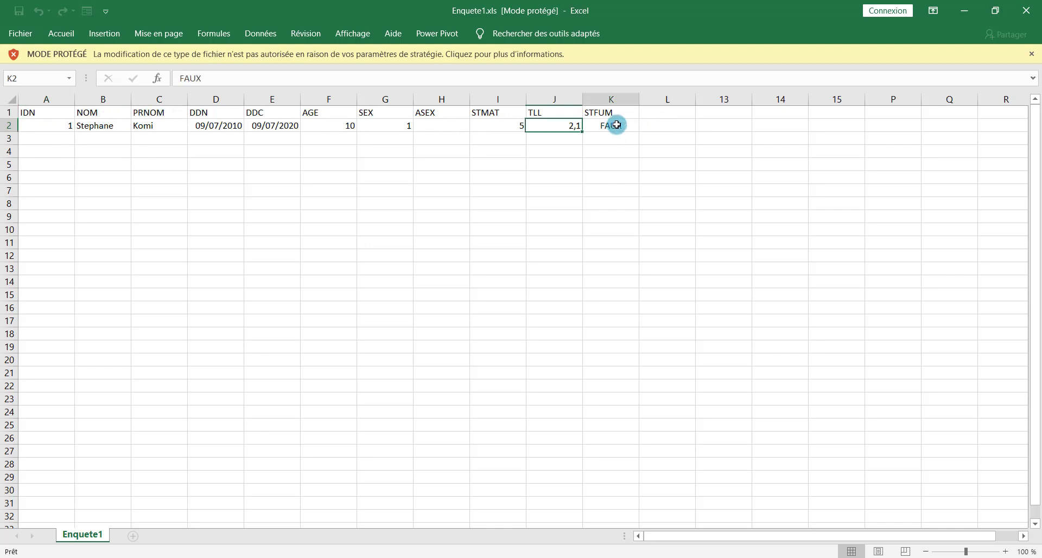
{"action": "left_click", "coordinate": [39, 123]}
{"action": "left_click", "coordinate": [109, 121]}
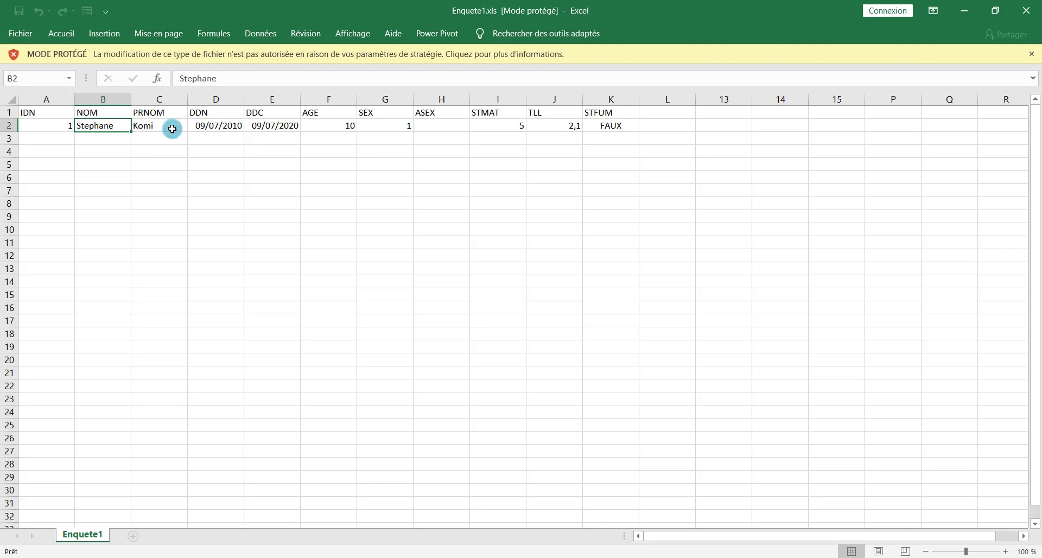
{"action": "left_click", "coordinate": [171, 127]}
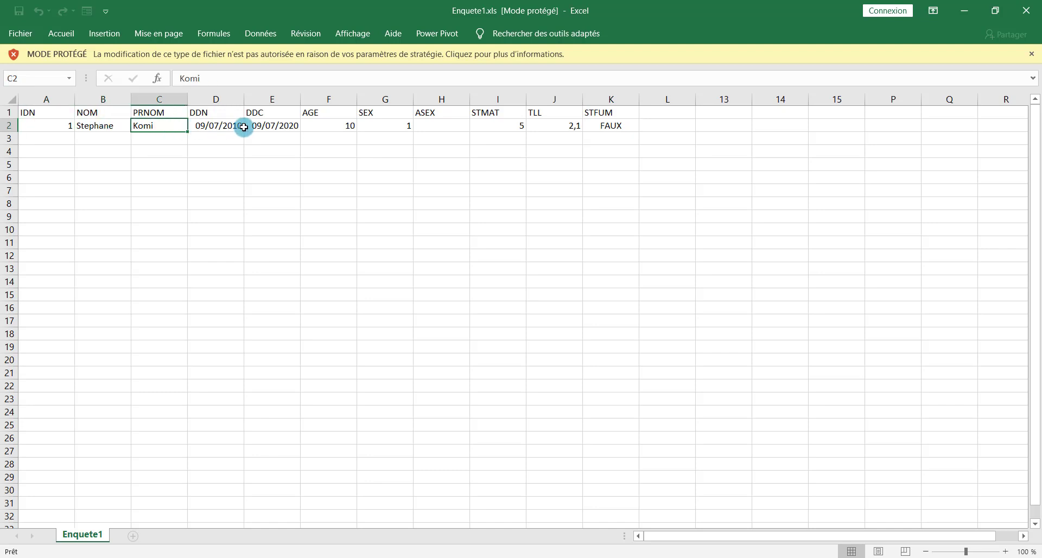
{"action": "left_click", "coordinate": [396, 128]}
{"action": "left_click", "coordinate": [441, 126]}
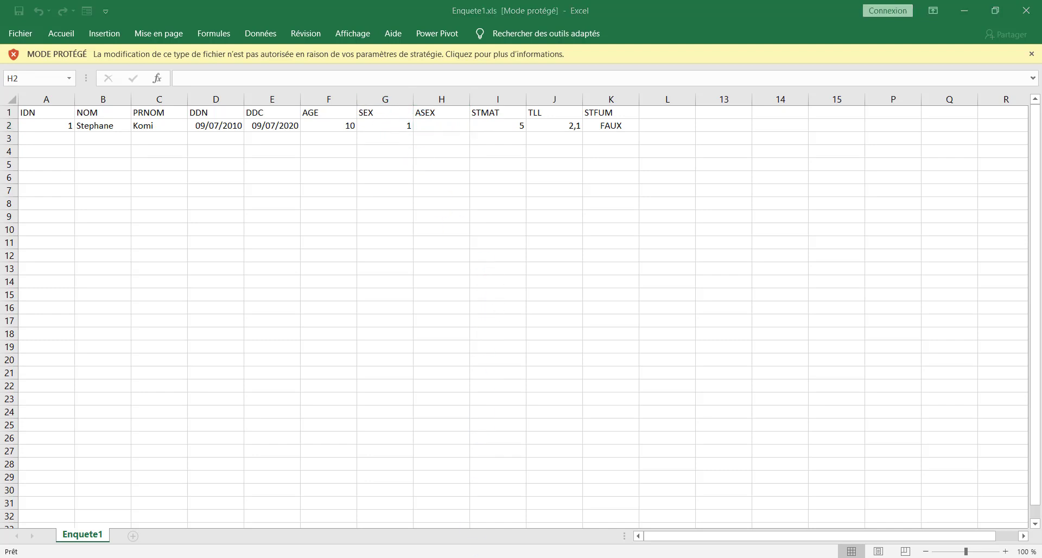
Compare the STMAT and TLL values against the Fiche_enquete form, then return to EpiData
{"action": "left_click", "coordinate": [414, 511]}
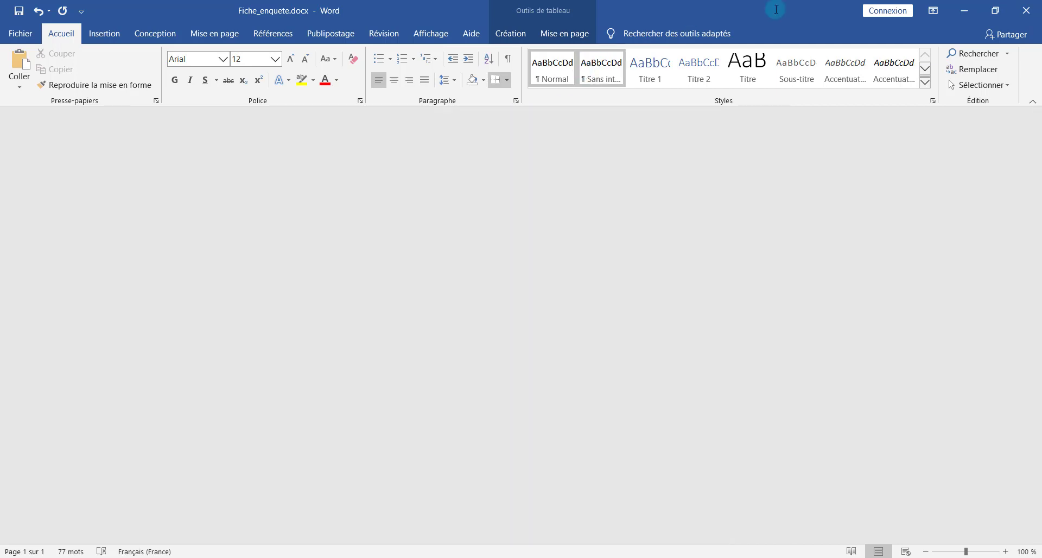
{"action": "left_click", "coordinate": [965, 10]}
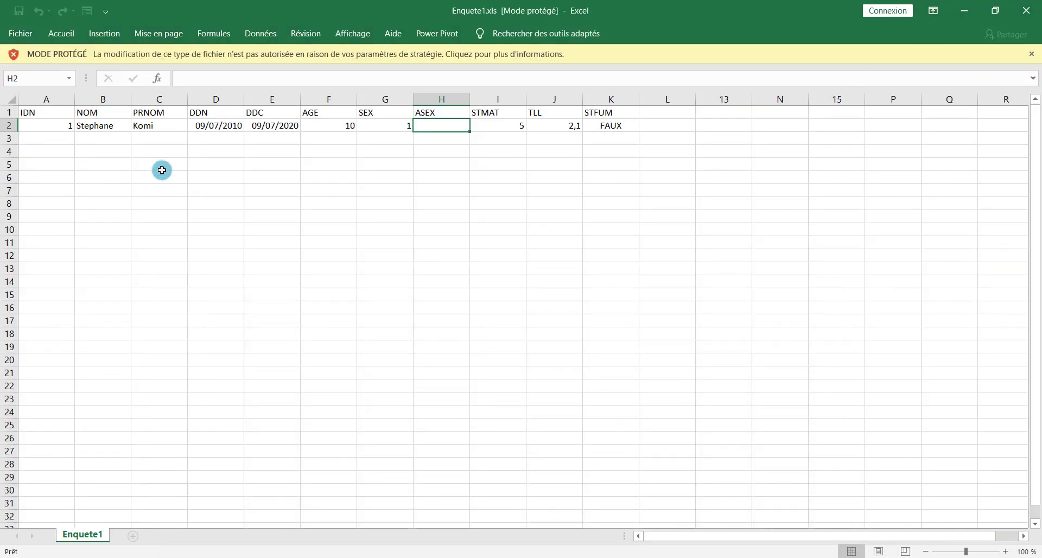
{"action": "left_click", "coordinate": [495, 124]}
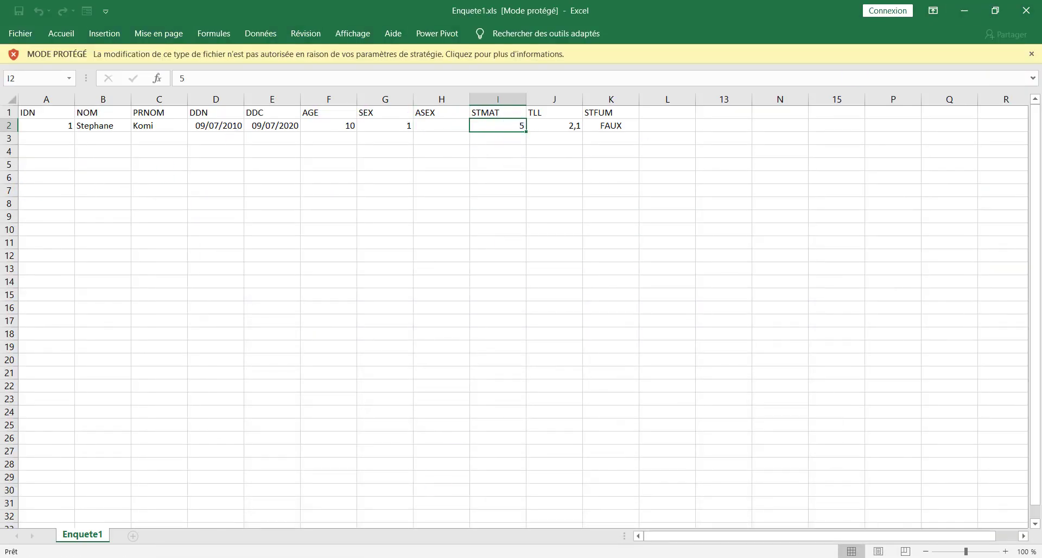
{"action": "left_click", "coordinate": [424, 537]}
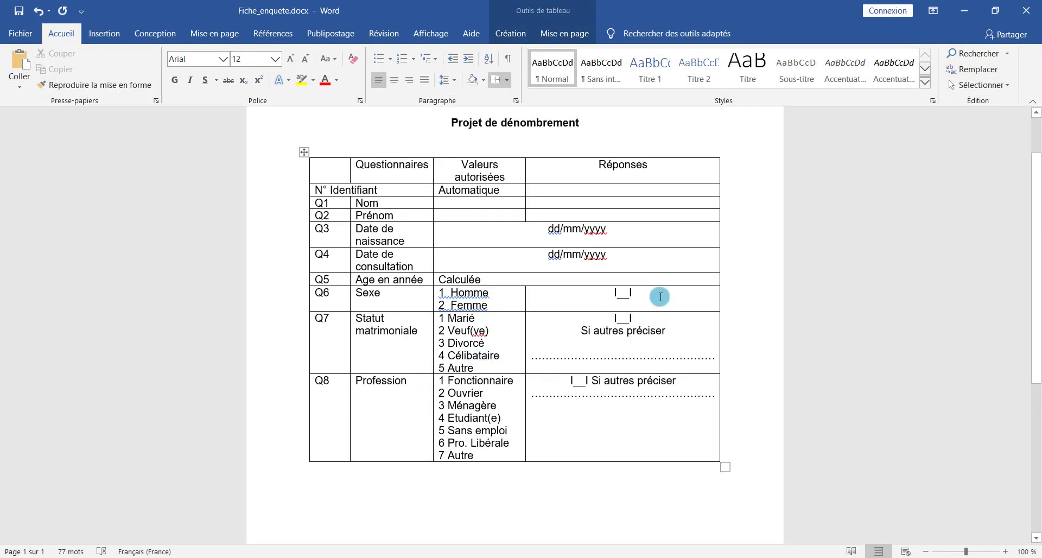
{"action": "key", "text": "alt+Tab"}
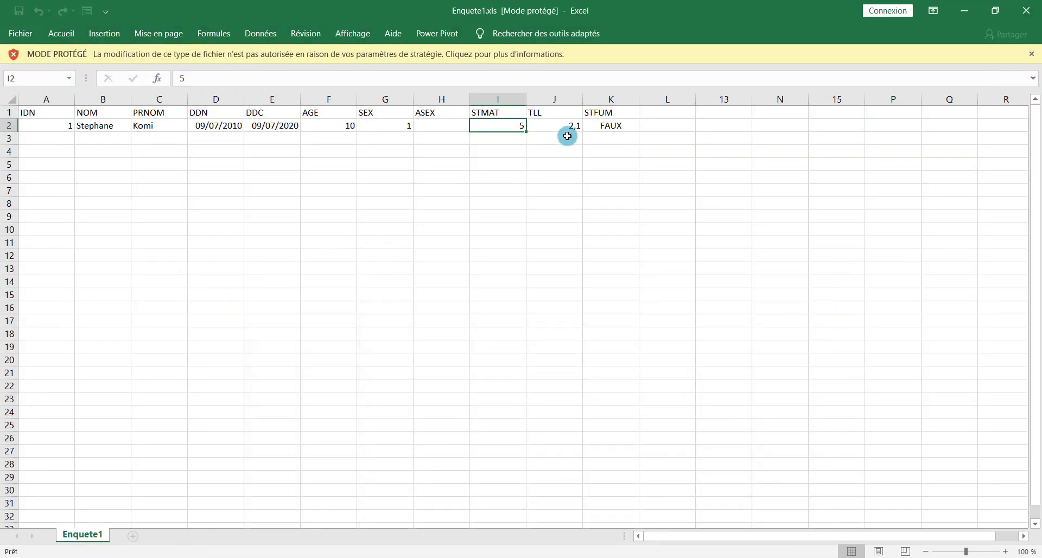
{"action": "left_click", "coordinate": [548, 113]}
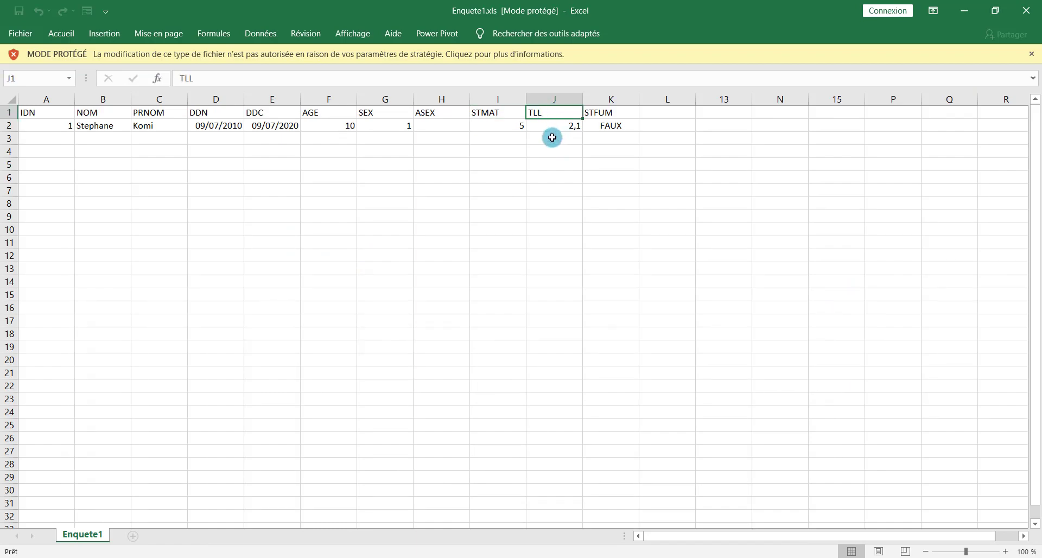
{"action": "left_click", "coordinate": [580, 555]}
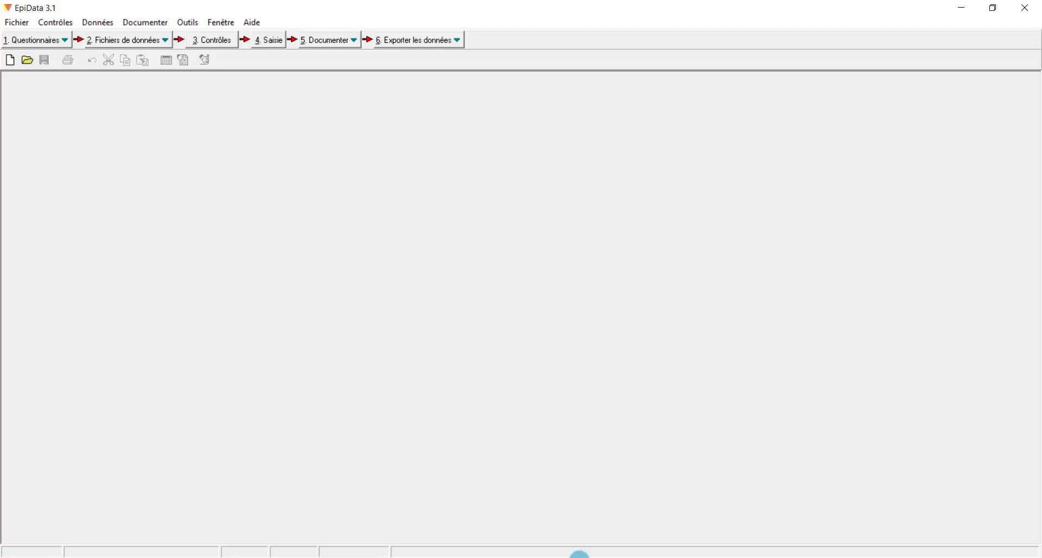
Open the Enquete1.qes questionnaire via Ouvrir fichier .QES and restore the window to a smaller size
{"action": "left_click", "coordinate": [49, 40]}
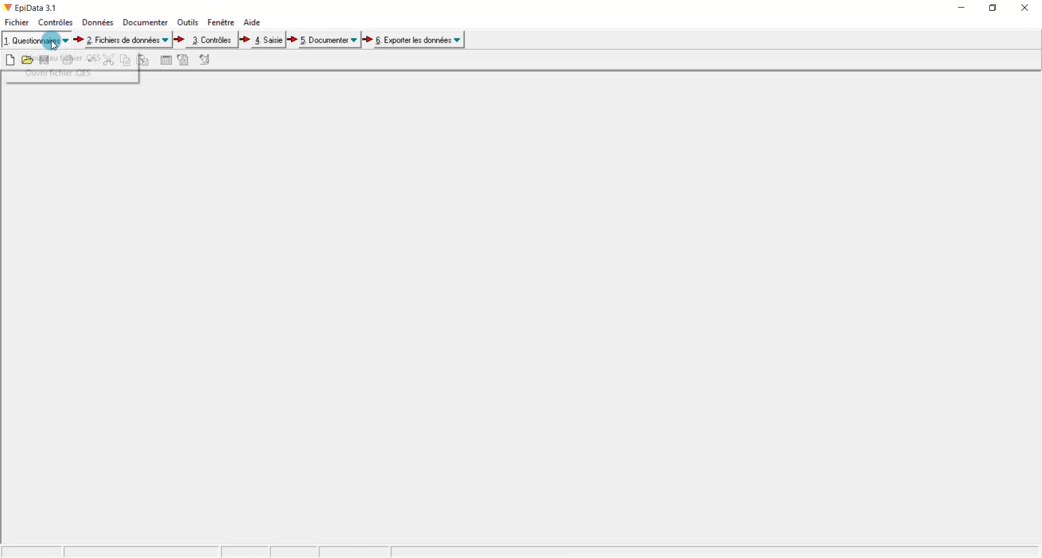
{"action": "left_click", "coordinate": [75, 73]}
{"action": "left_click", "coordinate": [454, 198]}
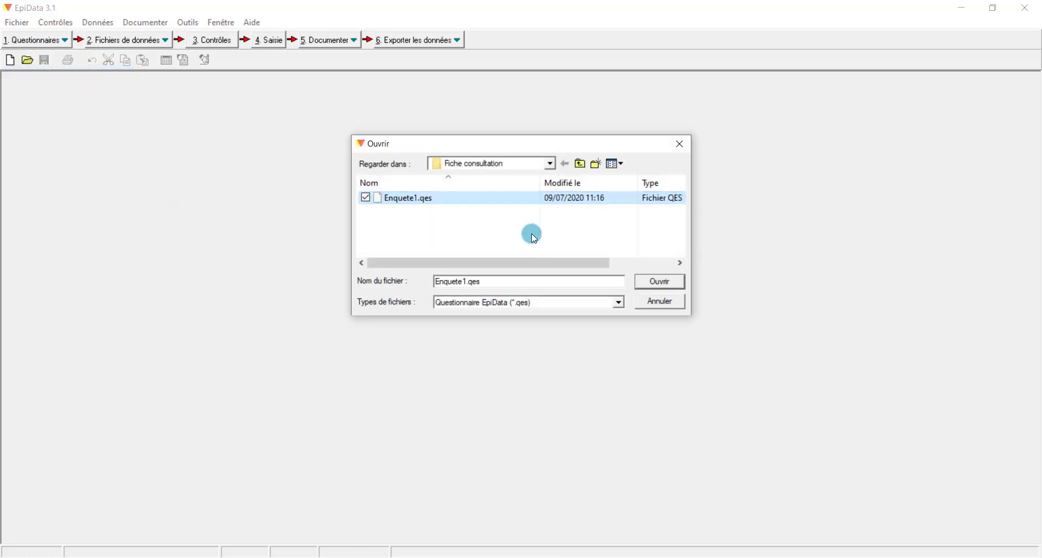
{"action": "left_click", "coordinate": [661, 280]}
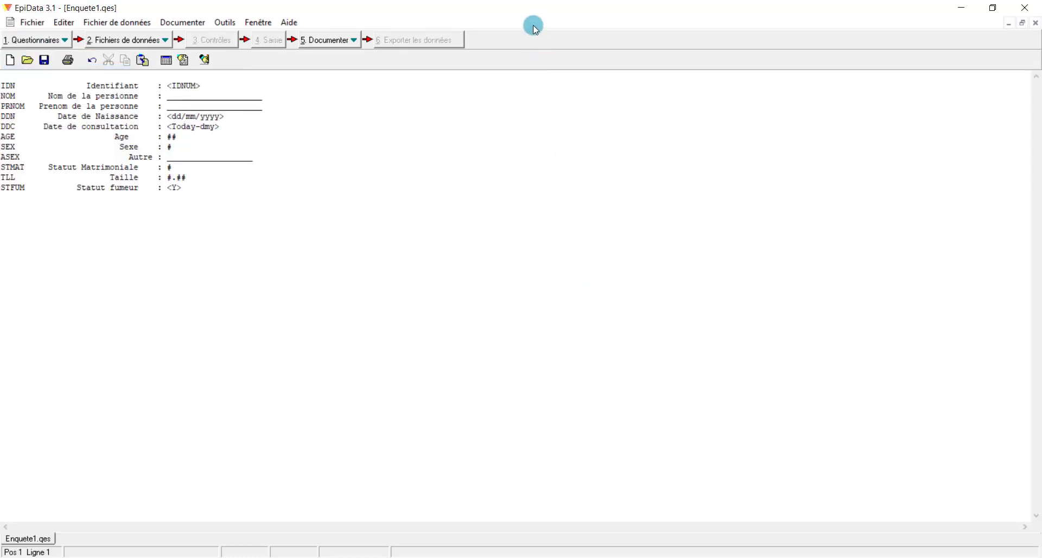
{"action": "left_click_drag", "start_coordinate": [526, 10], "coordinate": [527, 213]}
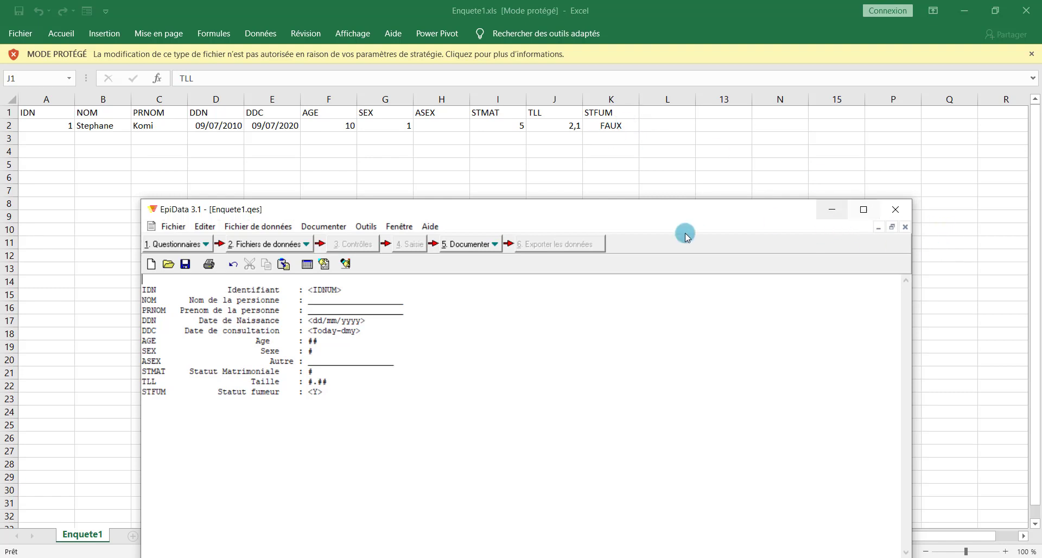
Move EpiData to the top, close Enquete1.xls, and minimize the remaining Excel window
{"action": "left_click_drag", "start_coordinate": [687, 216], "coordinate": [671, 85]}
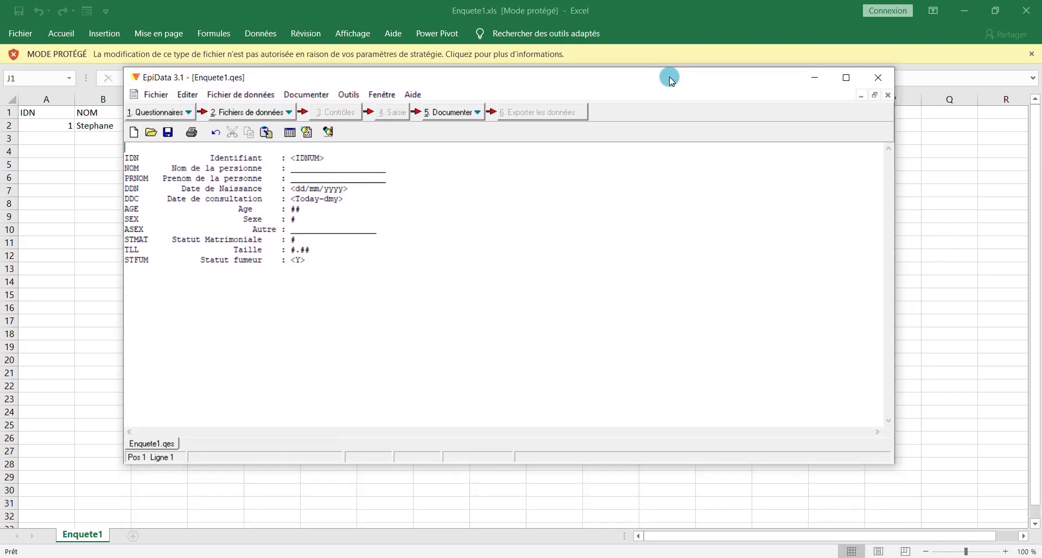
{"action": "left_click", "coordinate": [1030, 55]}
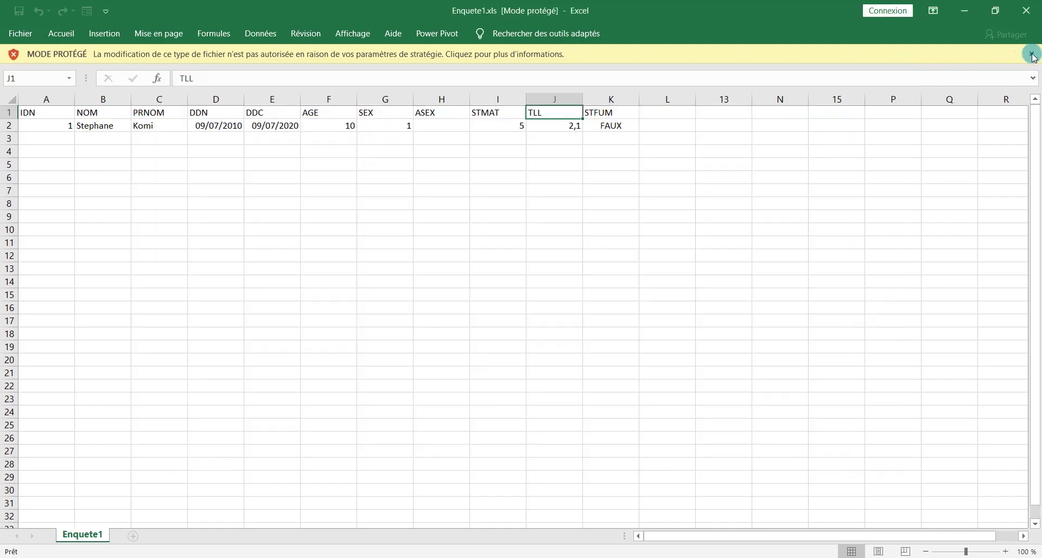
{"action": "left_click", "coordinate": [1032, 55]}
{"action": "left_click", "coordinate": [1027, 11]}
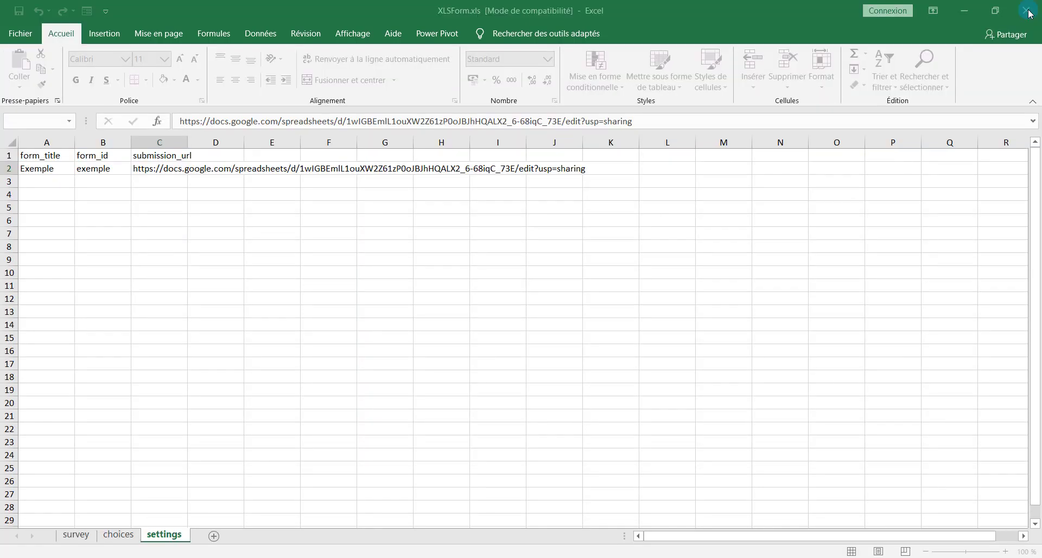
{"action": "left_click", "coordinate": [978, 5]}
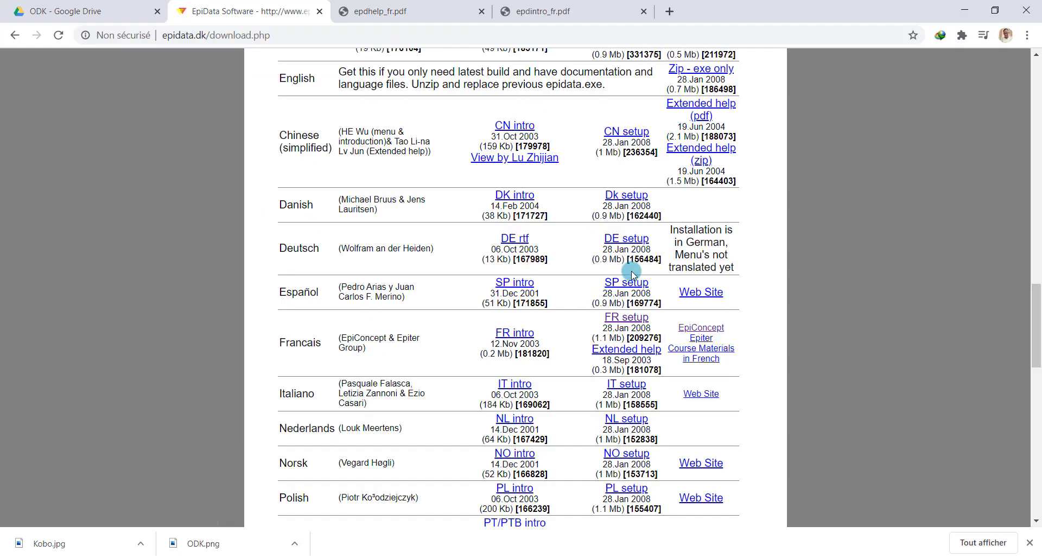
Scroll the epidata.dk download page up to the v4.6.0.2 installation packages table
{"action": "scroll", "coordinate": [430, 207], "scroll_direction": "up", "scroll_amount": 10}
{"action": "scroll", "coordinate": [429, 206], "scroll_direction": "up", "scroll_amount": 2}
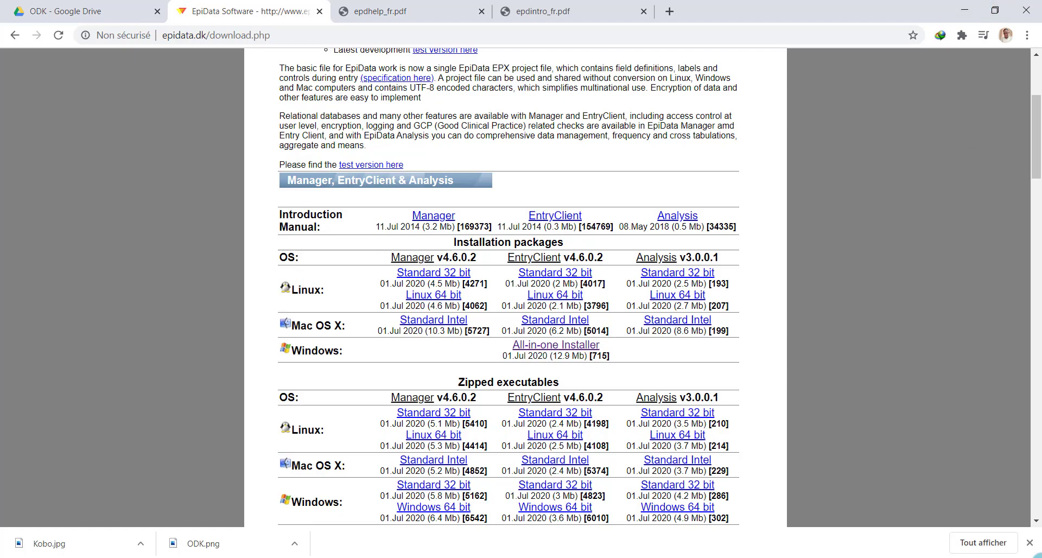
Line up the EntryClient, Manager, Analysis and Analysis Classic shortcuts in one desktop row
{"action": "left_click", "coordinate": [1038, 555]}
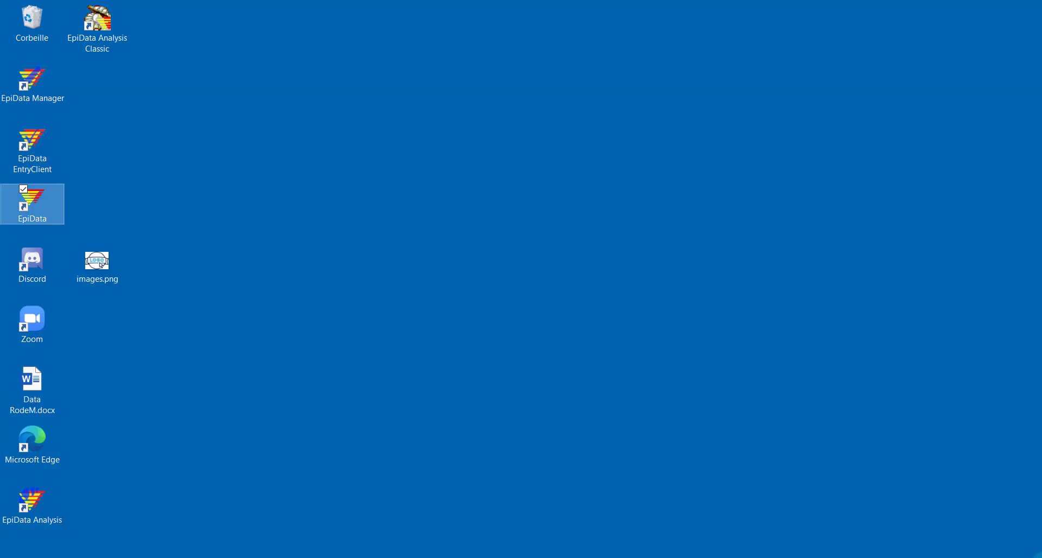
{"action": "left_click", "coordinate": [194, 155]}
{"action": "right_click", "coordinate": [161, 153]}
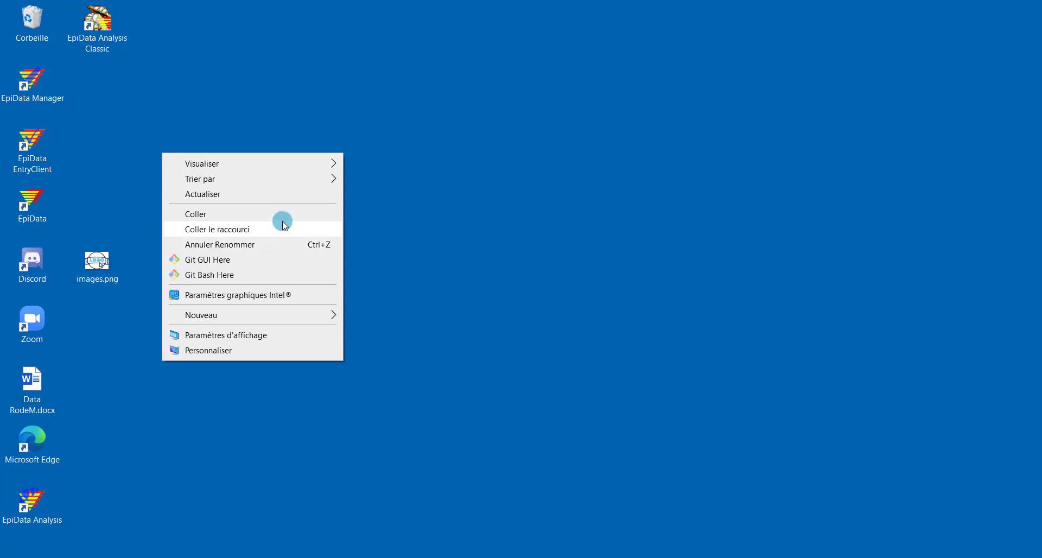
{"action": "mouse_move", "coordinate": [298, 179]}
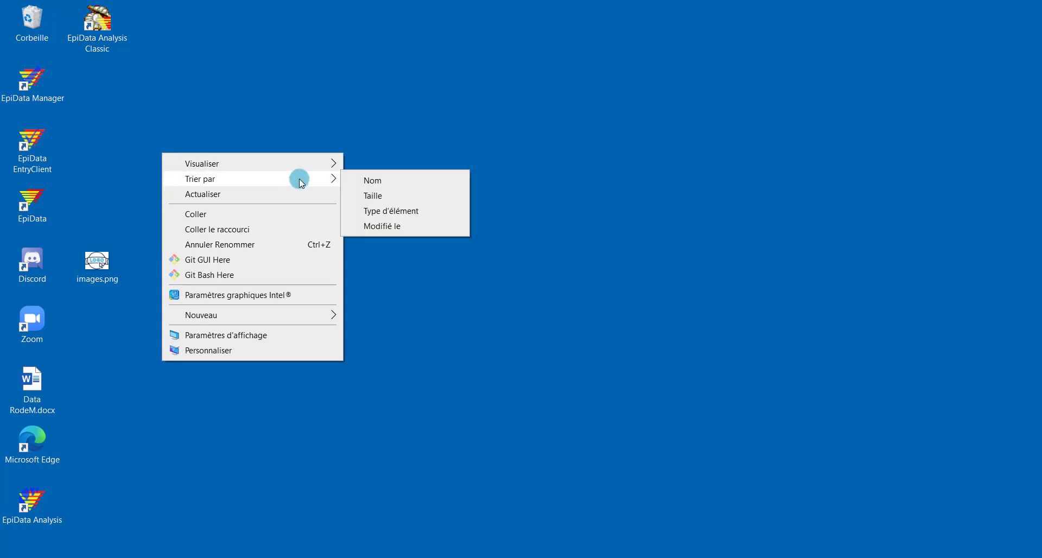
{"action": "mouse_move", "coordinate": [314, 164]}
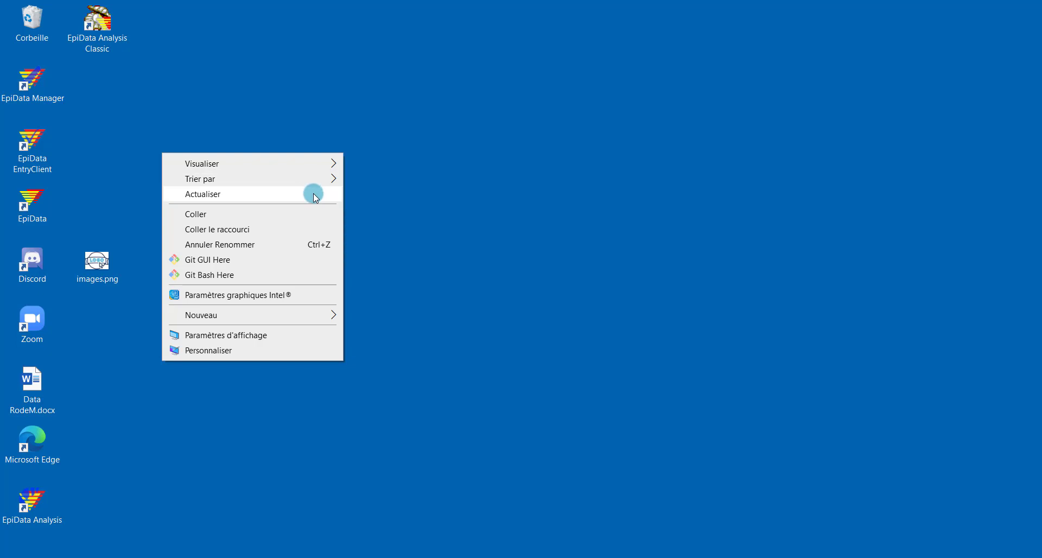
{"action": "mouse_move", "coordinate": [330, 185]}
{"action": "left_click", "coordinate": [390, 295]}
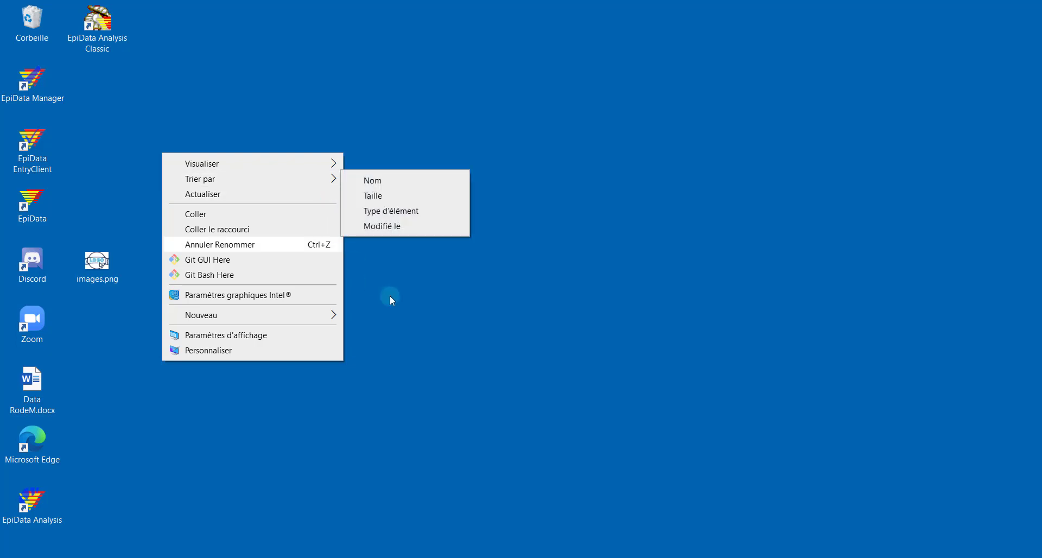
{"action": "left_click_drag", "start_coordinate": [45, 155], "coordinate": [265, 136]}
{"action": "left_click_drag", "start_coordinate": [56, 101], "coordinate": [297, 149]}
{"action": "left_click_drag", "start_coordinate": [52, 503], "coordinate": [424, 137]}
{"action": "left_click_drag", "start_coordinate": [97, 24], "coordinate": [516, 142]}
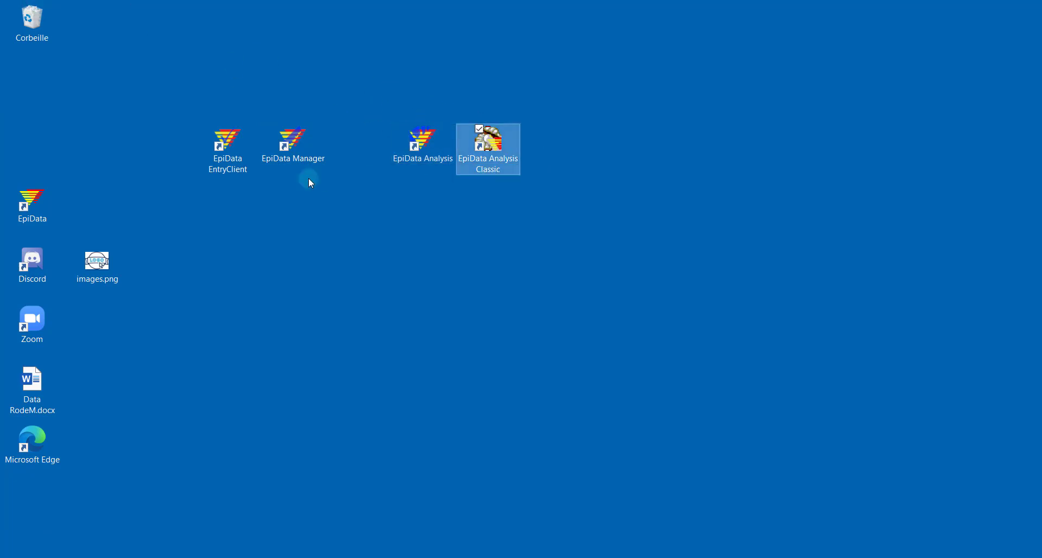
{"action": "left_click", "coordinate": [296, 148]}
{"action": "left_click_drag", "start_coordinate": [297, 149], "coordinate": [470, 12]}
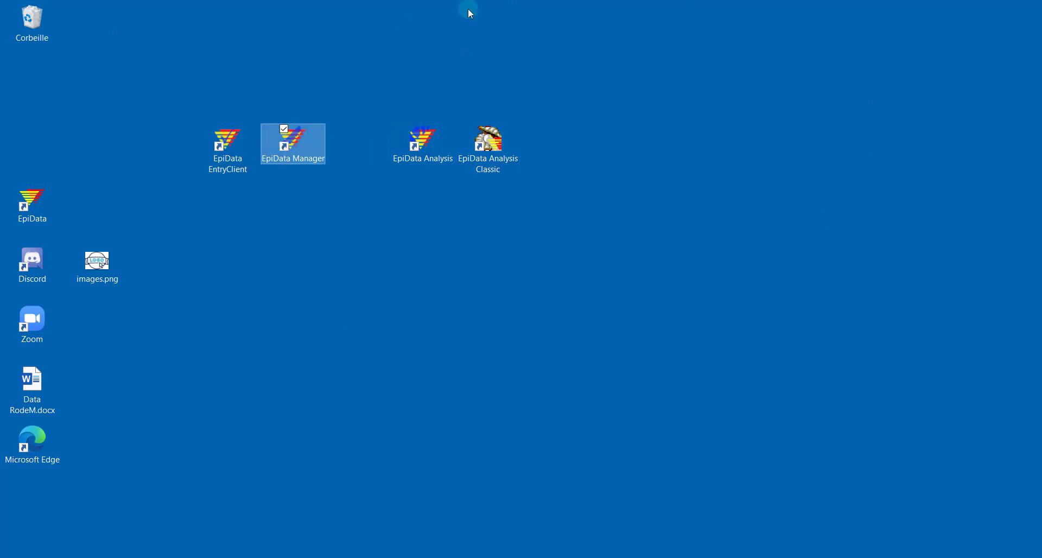
Select each EpiData shortcut in turn, then launch EpiData Manager
{"action": "left_click", "coordinate": [240, 147]}
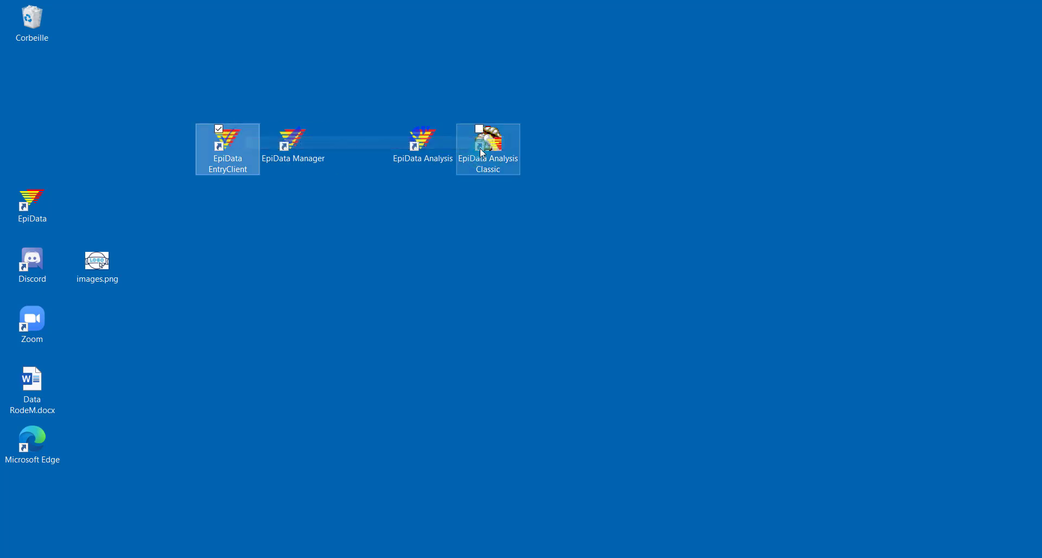
{"action": "left_click", "coordinate": [434, 148]}
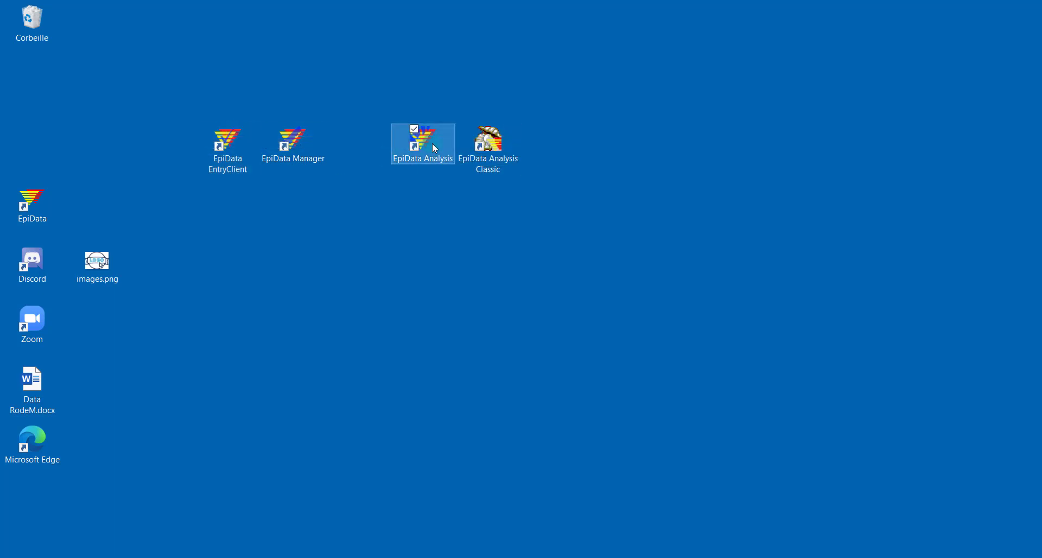
{"action": "left_click", "coordinate": [488, 143]}
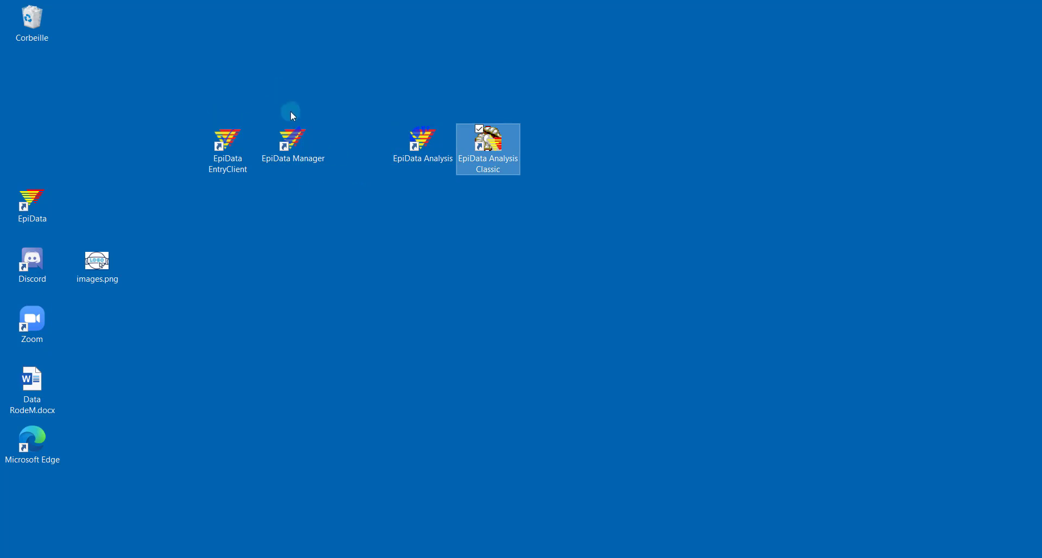
{"action": "left_click", "coordinate": [303, 147]}
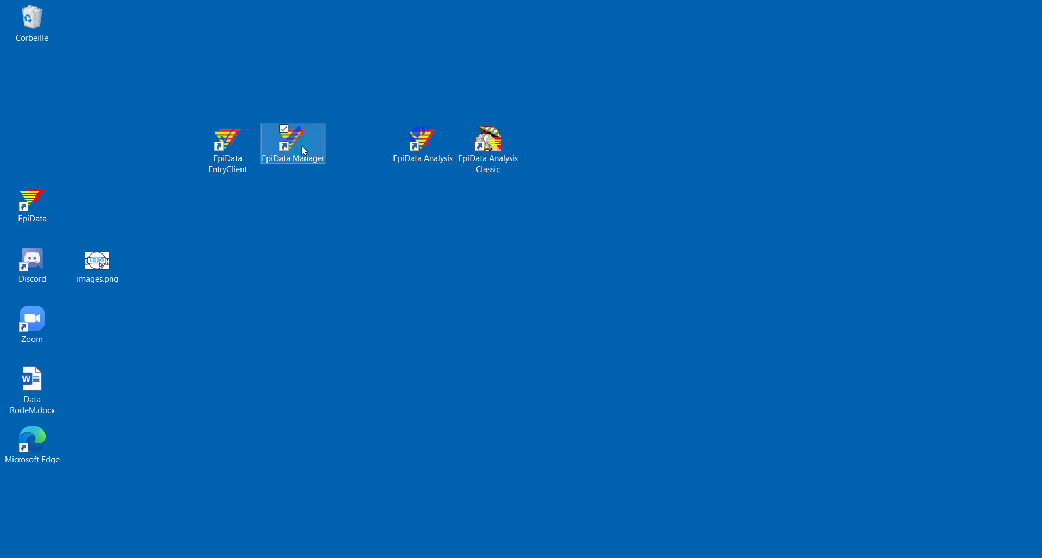
{"action": "double_click", "coordinate": [301, 145]}
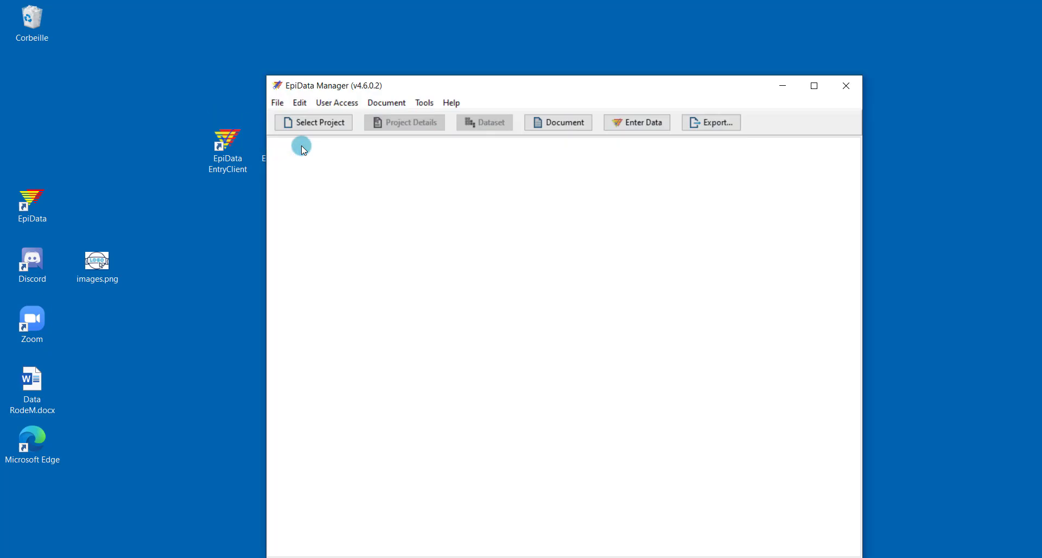
Maximize EpiData Manager and open epiform.epx through Select Project > Open Project
{"action": "left_click", "coordinate": [825, 87]}
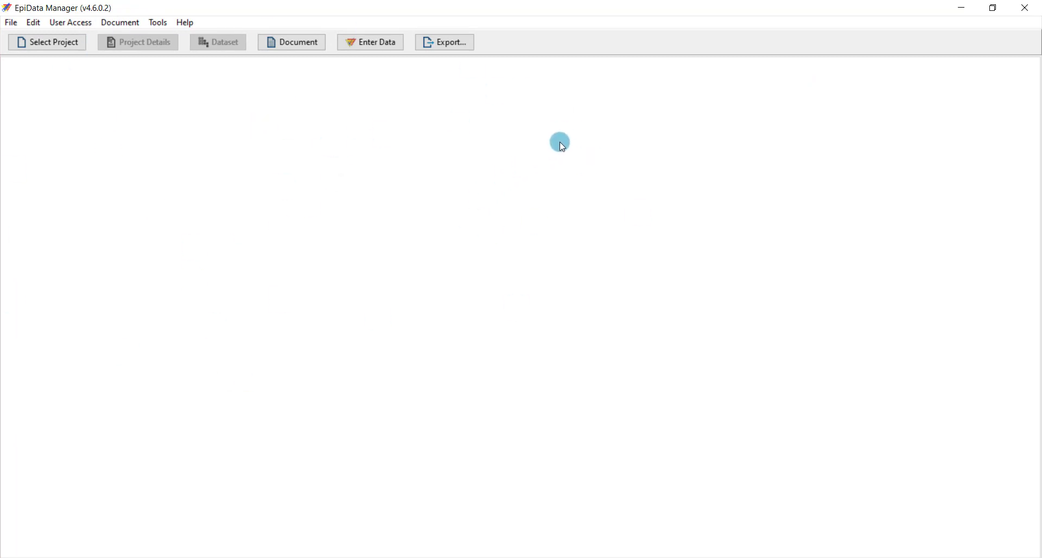
{"action": "left_click", "coordinate": [51, 42]}
{"action": "left_click", "coordinate": [93, 70]}
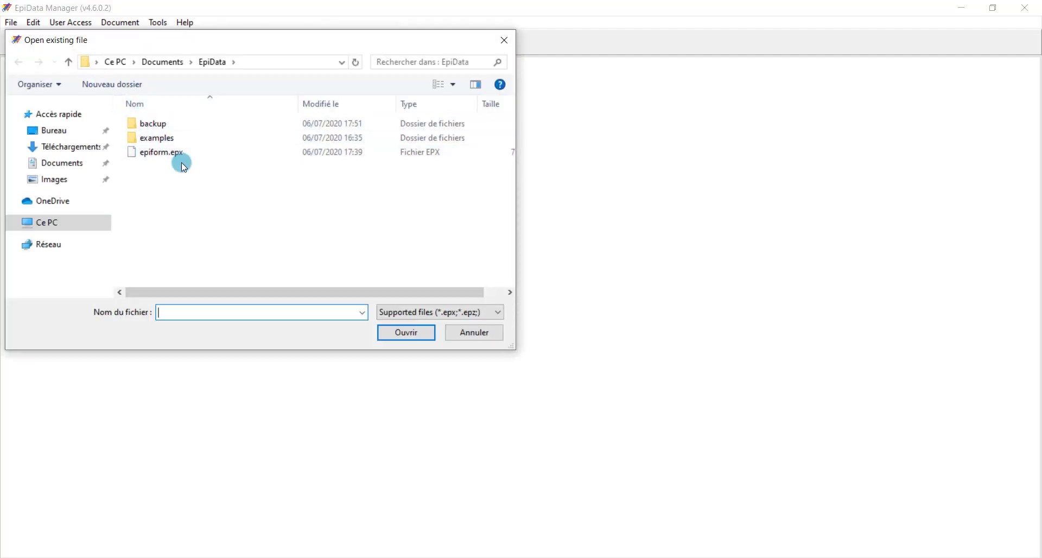
{"action": "left_click", "coordinate": [184, 154]}
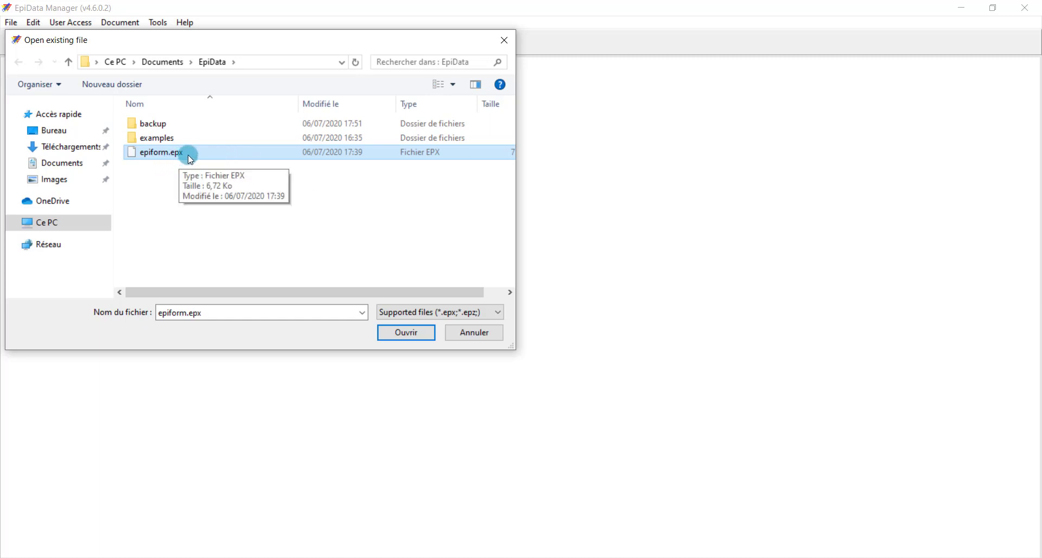
{"action": "left_click", "coordinate": [415, 334]}
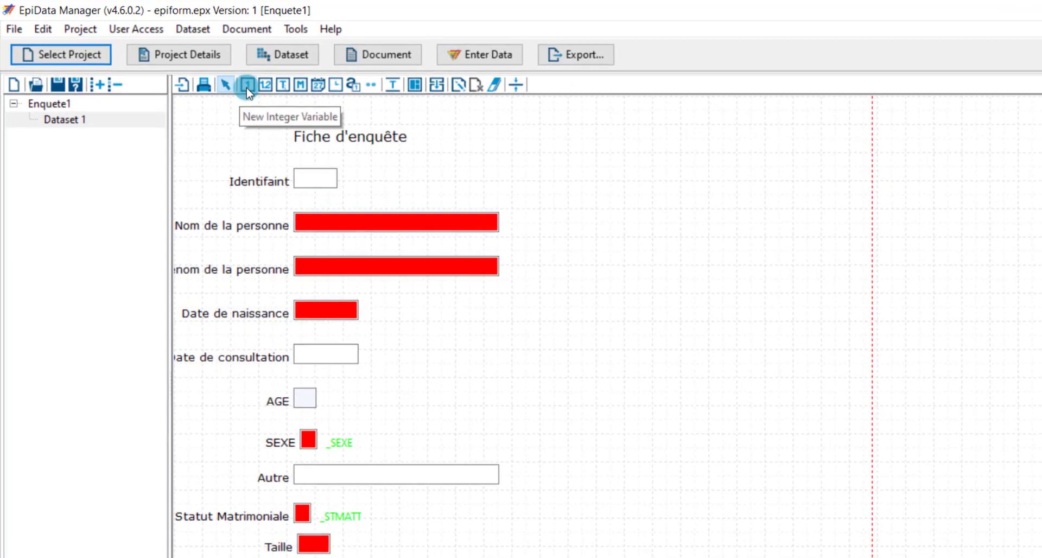
{"action": "left_click", "coordinate": [247, 86]}
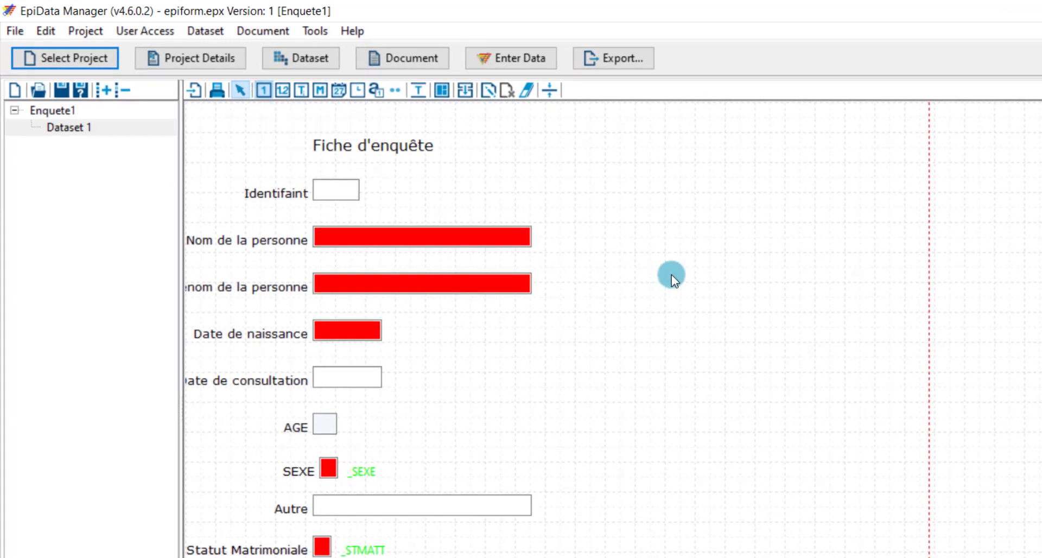
{"action": "left_click_drag", "start_coordinate": [673, 275], "coordinate": [804, 411]}
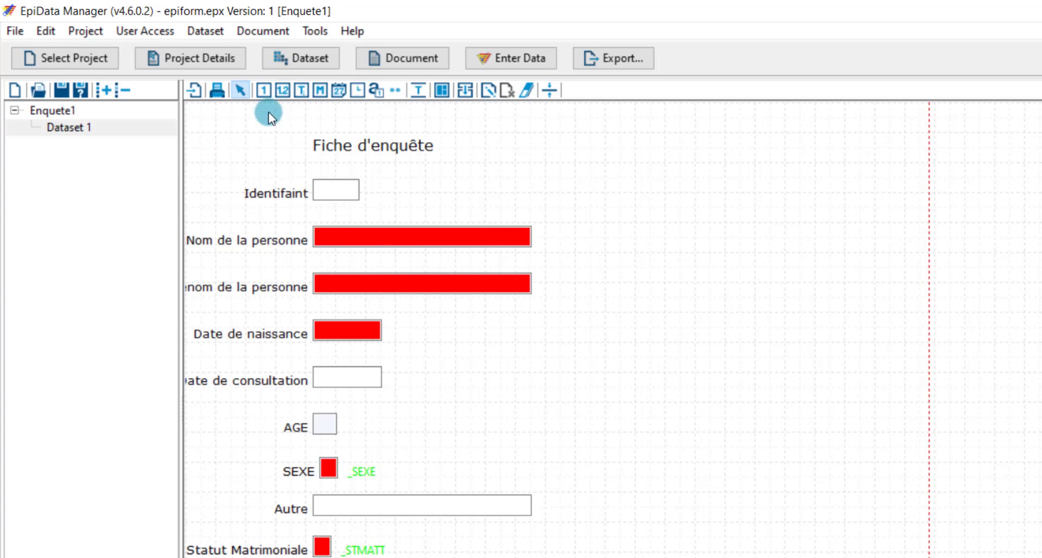
{"action": "left_click", "coordinate": [266, 88]}
{"action": "left_click_drag", "start_coordinate": [633, 240], "coordinate": [735, 342]}
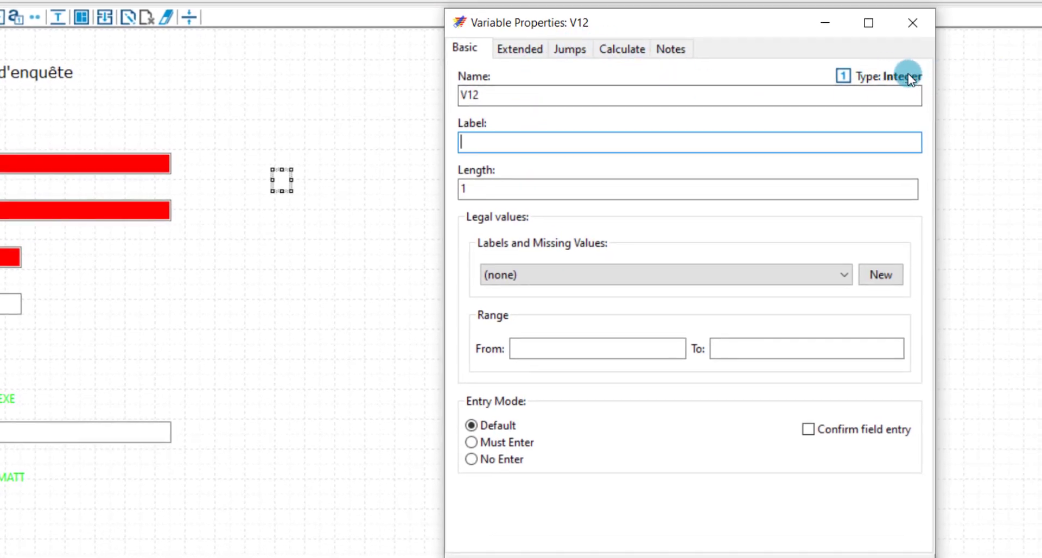
{"action": "left_click_drag", "start_coordinate": [496, 92], "coordinate": [447, 93]}
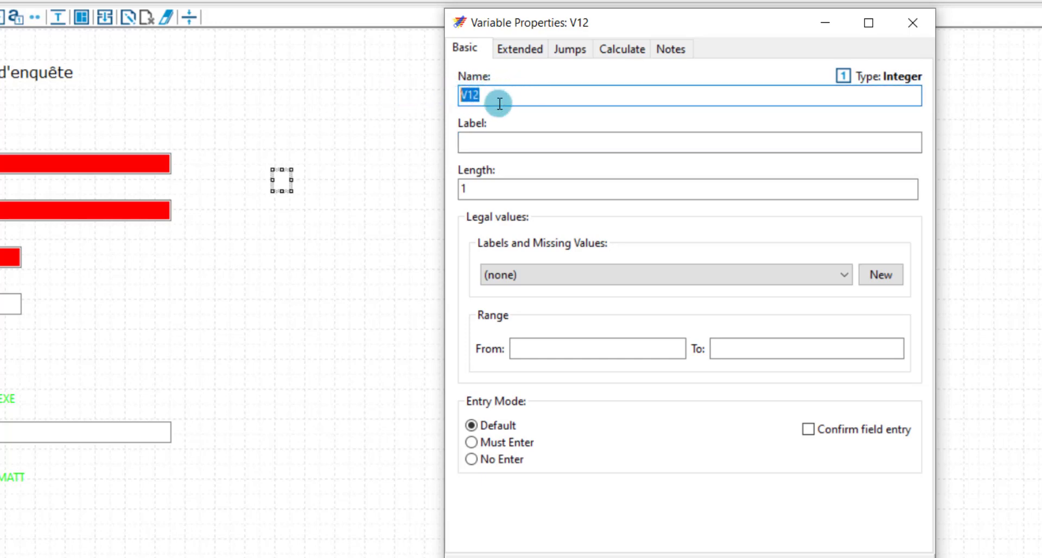
{"action": "left_click", "coordinate": [496, 141]}
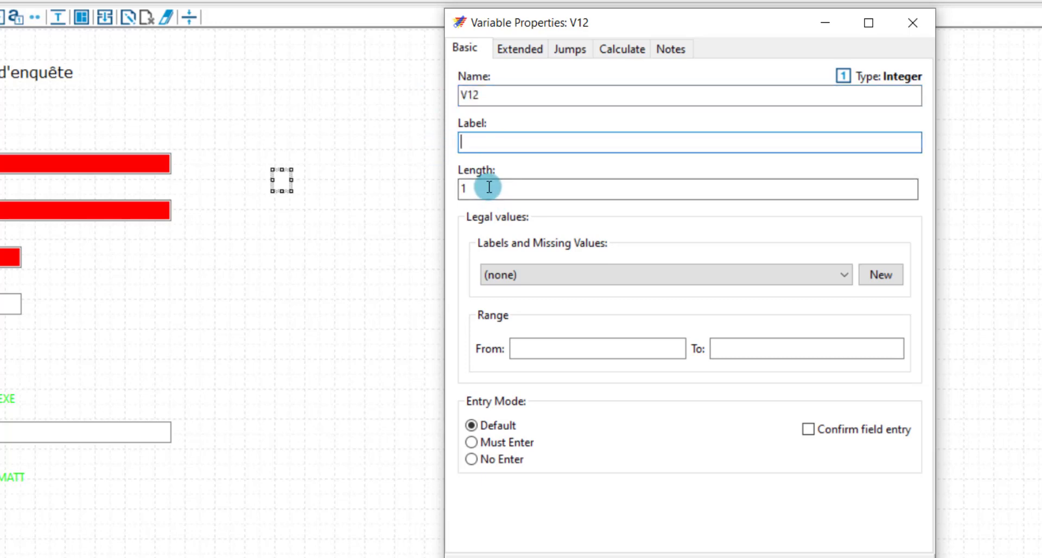
{"action": "left_click_drag", "start_coordinate": [488, 187], "coordinate": [456, 186]}
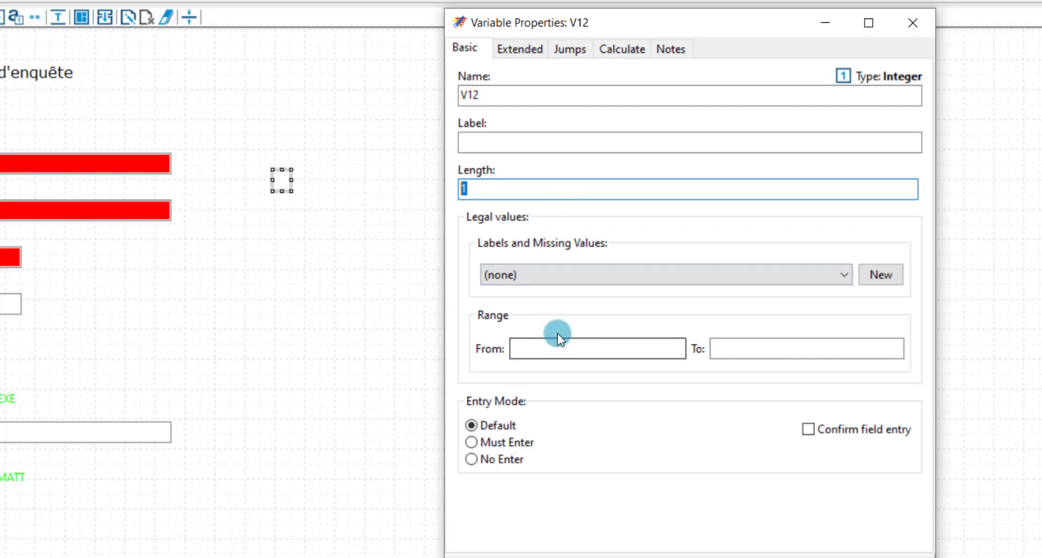
{"action": "left_click", "coordinate": [559, 354]}
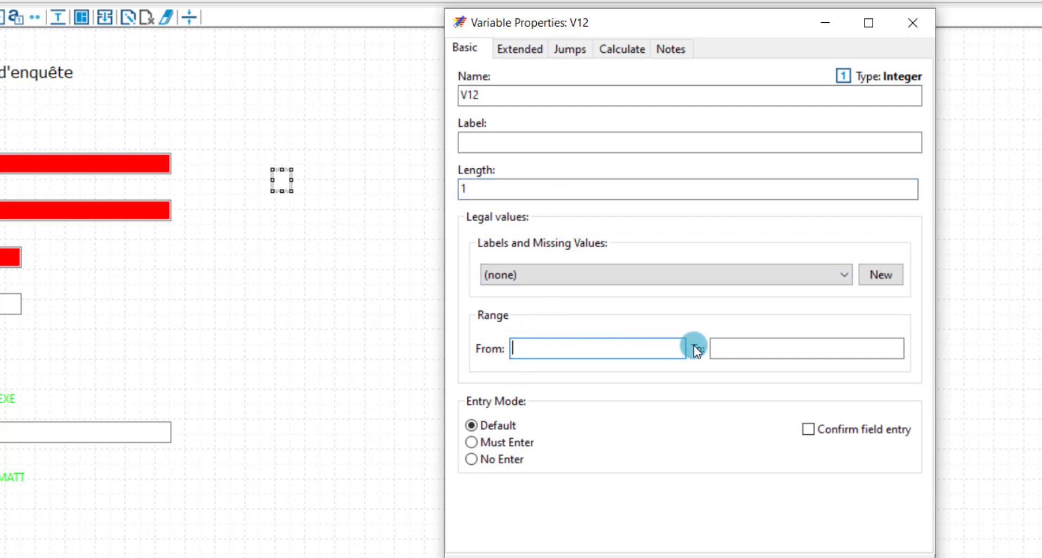
{"action": "left_click", "coordinate": [738, 349]}
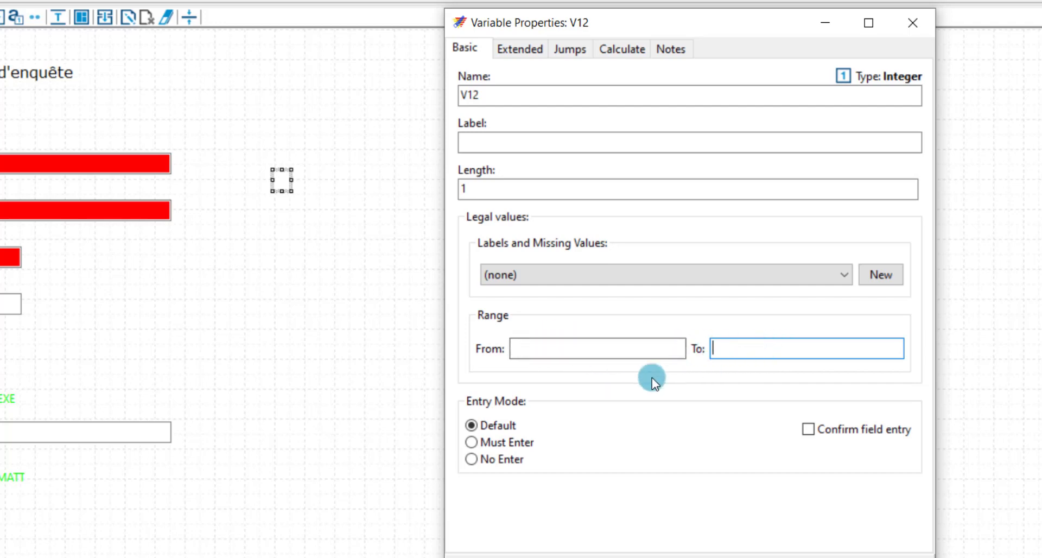
{"action": "left_click", "coordinate": [506, 444]}
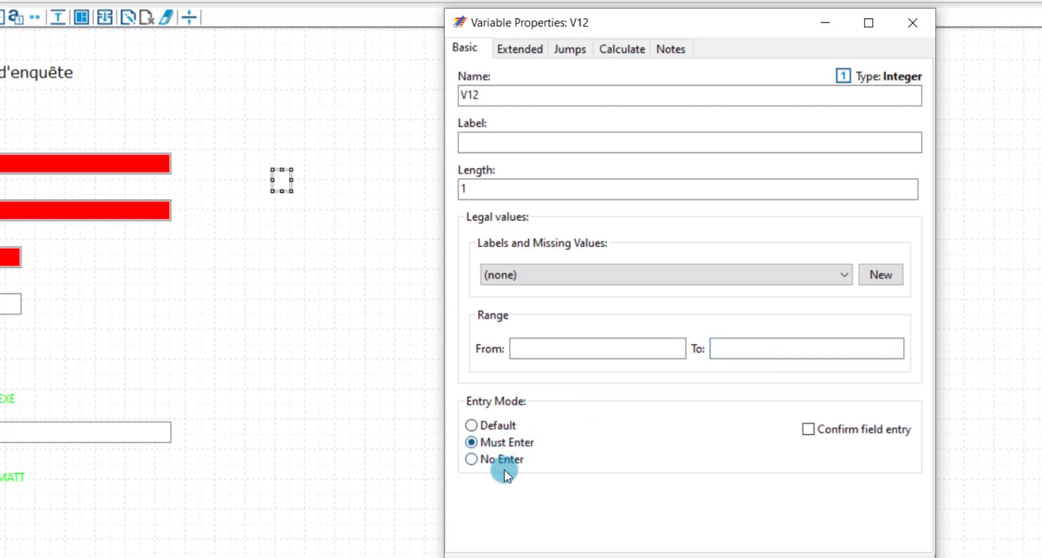
{"action": "left_click", "coordinate": [523, 48]}
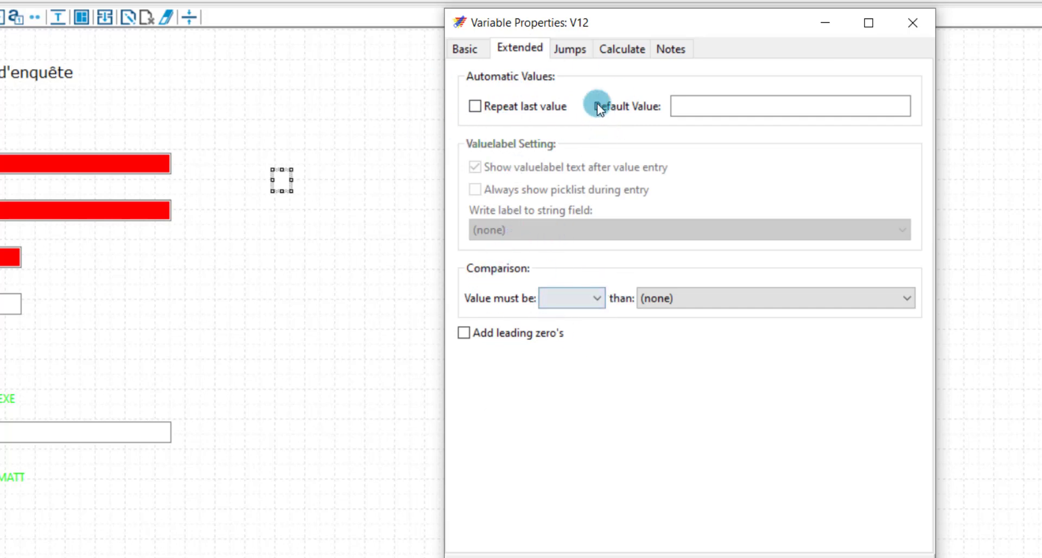
{"action": "left_click", "coordinate": [572, 52]}
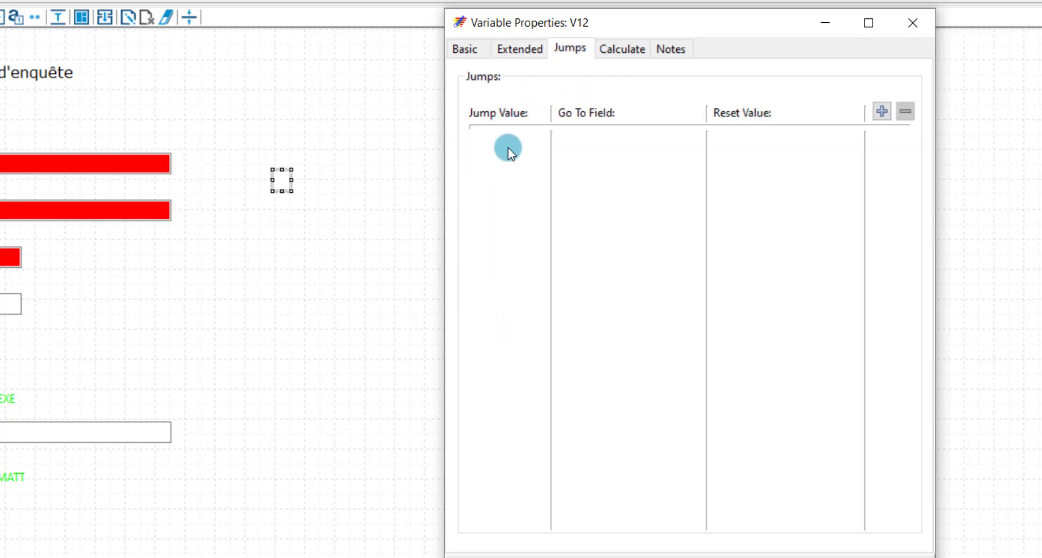
{"action": "left_click", "coordinate": [615, 51]}
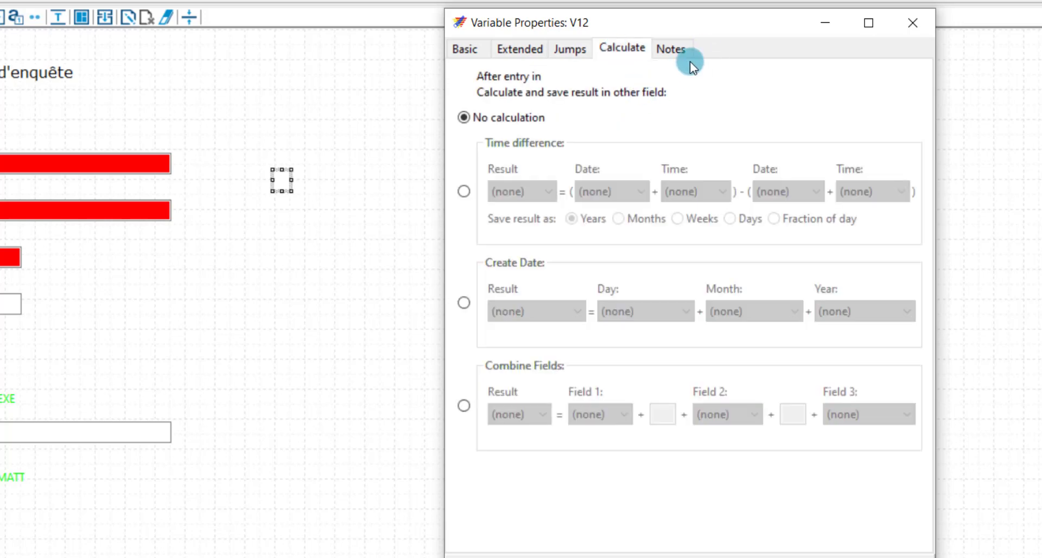
{"action": "left_click", "coordinate": [679, 53]}
{"action": "left_click", "coordinate": [921, 26]}
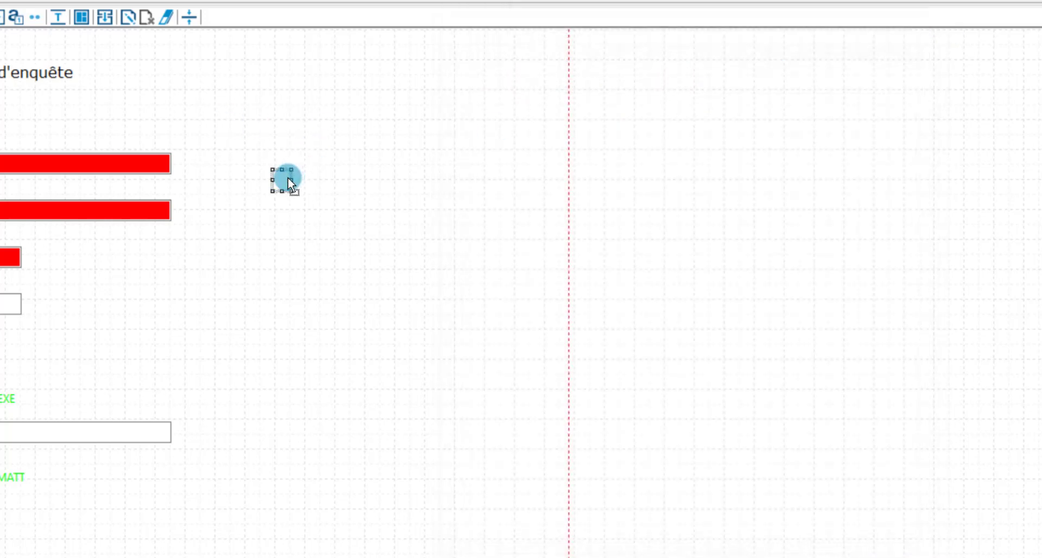
{"action": "key", "text": "Delete"}
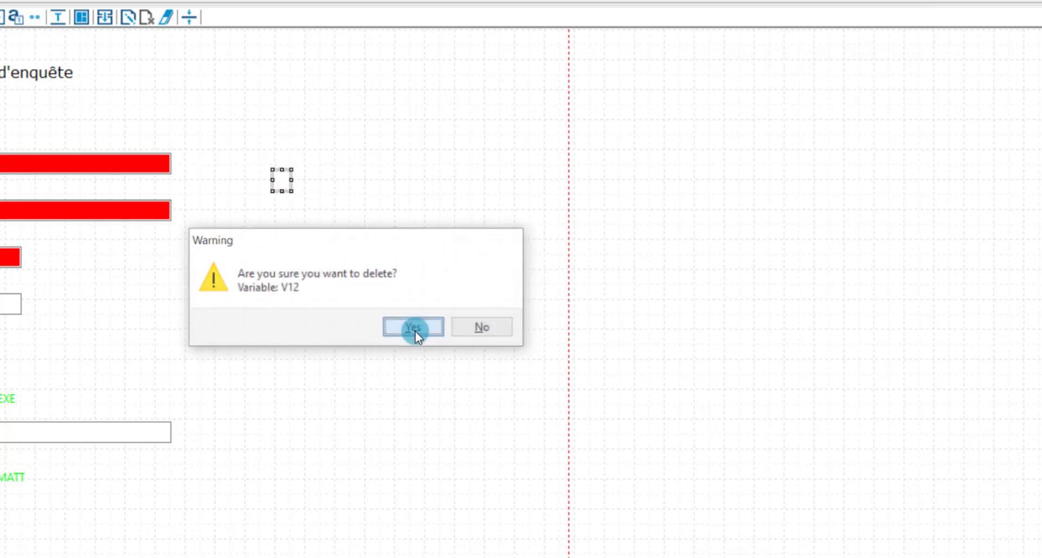
{"action": "left_click", "coordinate": [415, 331]}
{"action": "left_click", "coordinate": [423, 321]}
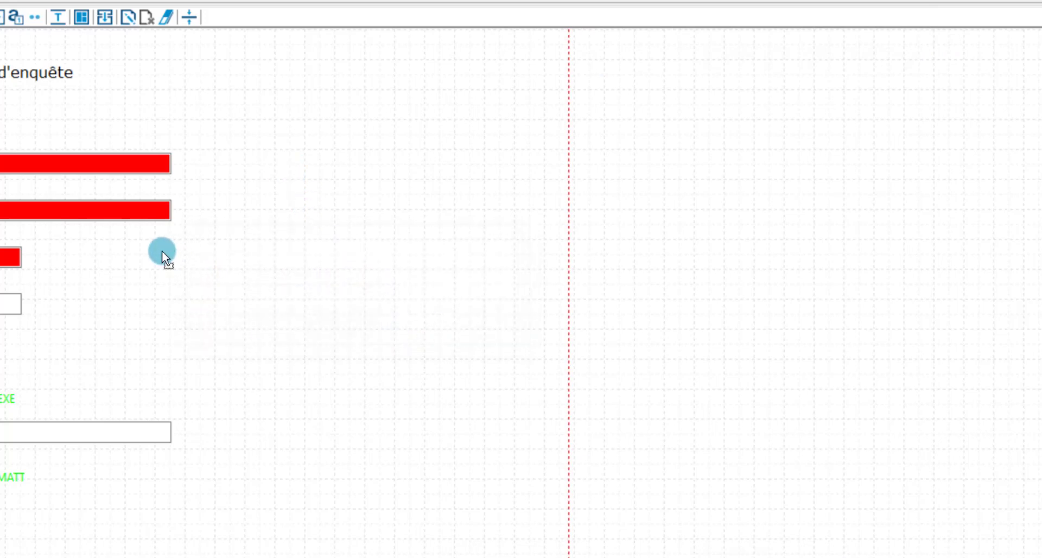
{"action": "left_click", "coordinate": [10, 256]}
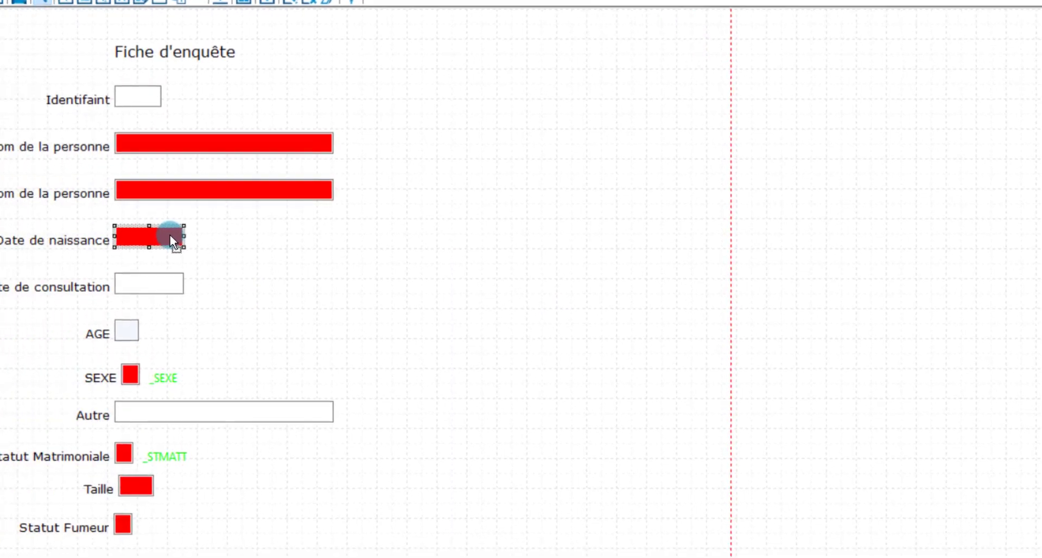
Review DDN's properties: range 01/01/2000–06/07/2020, Must Enter, and AGE = DDC minus DDN in years
{"action": "double_click", "coordinate": [155, 236]}
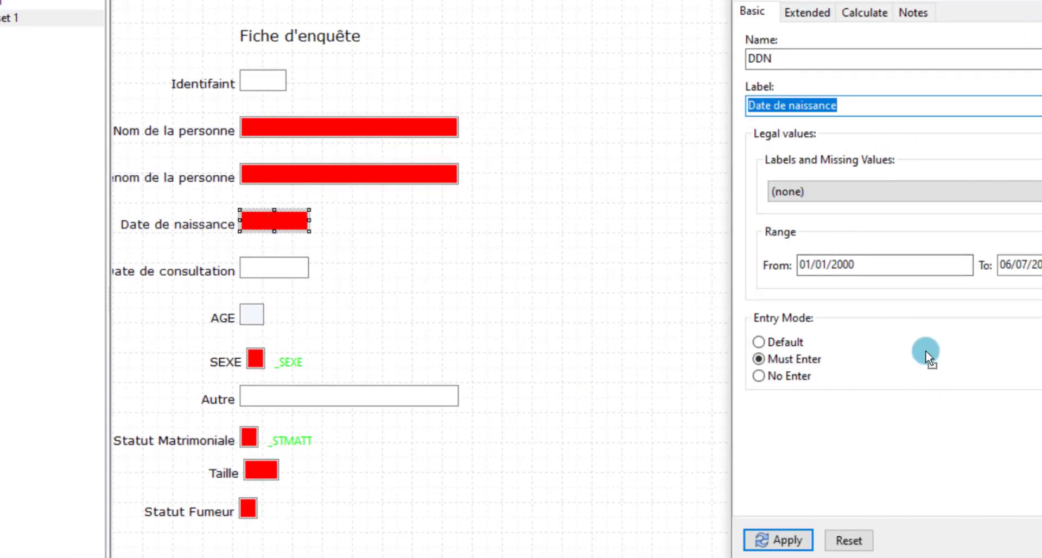
{"action": "left_click", "coordinate": [877, 267]}
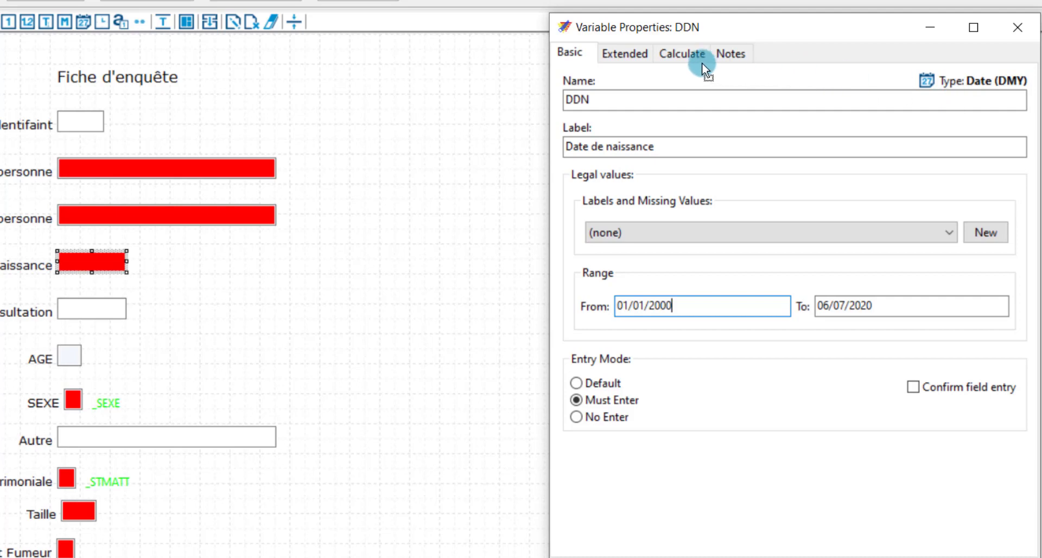
{"action": "left_click", "coordinate": [670, 52]}
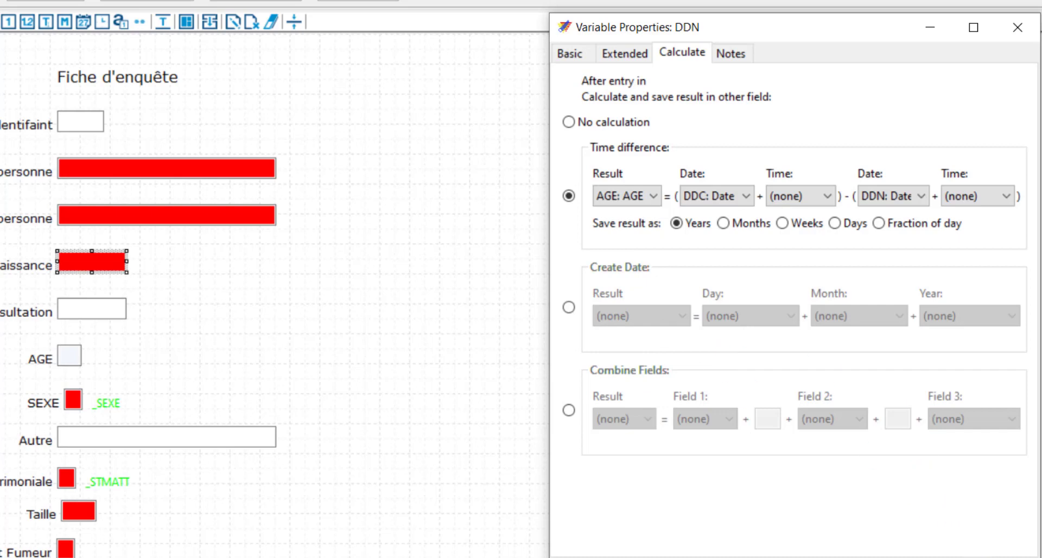
Close the DDN Variable Properties dialog, then bring up and minimize the Enquete1.qes window
{"action": "key", "text": "Escape"}
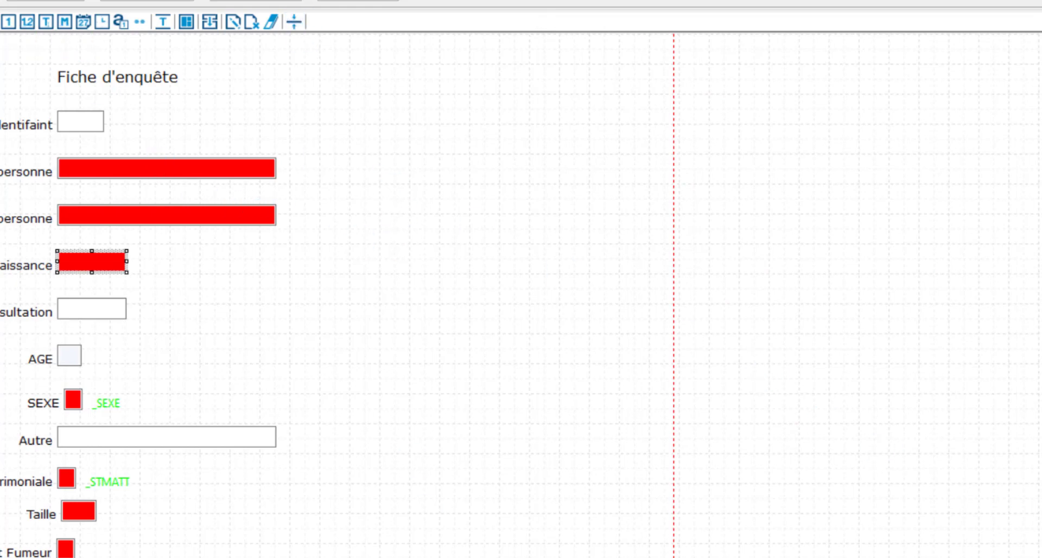
{"action": "key", "text": "alt+Tab"}
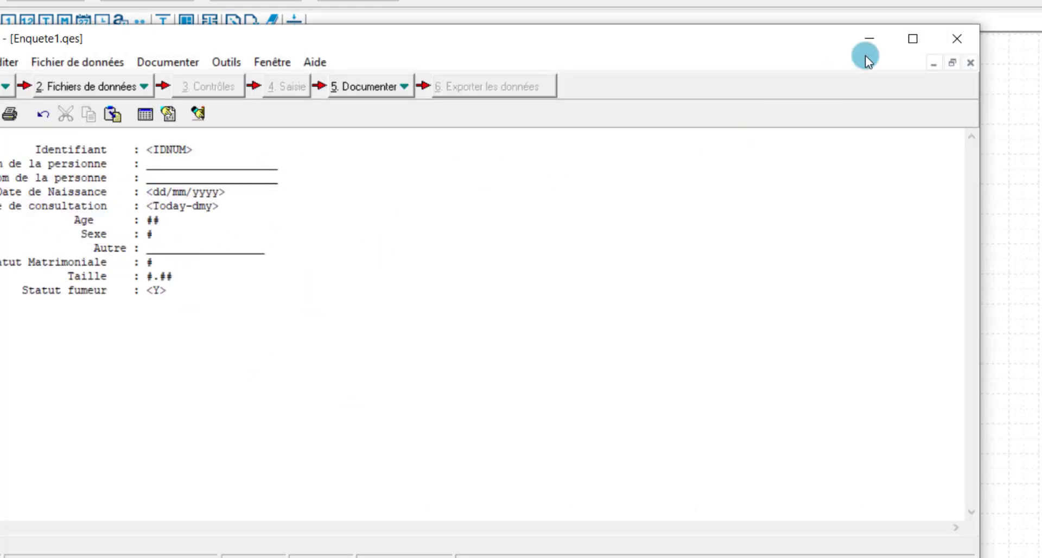
{"action": "left_click", "coordinate": [871, 39]}
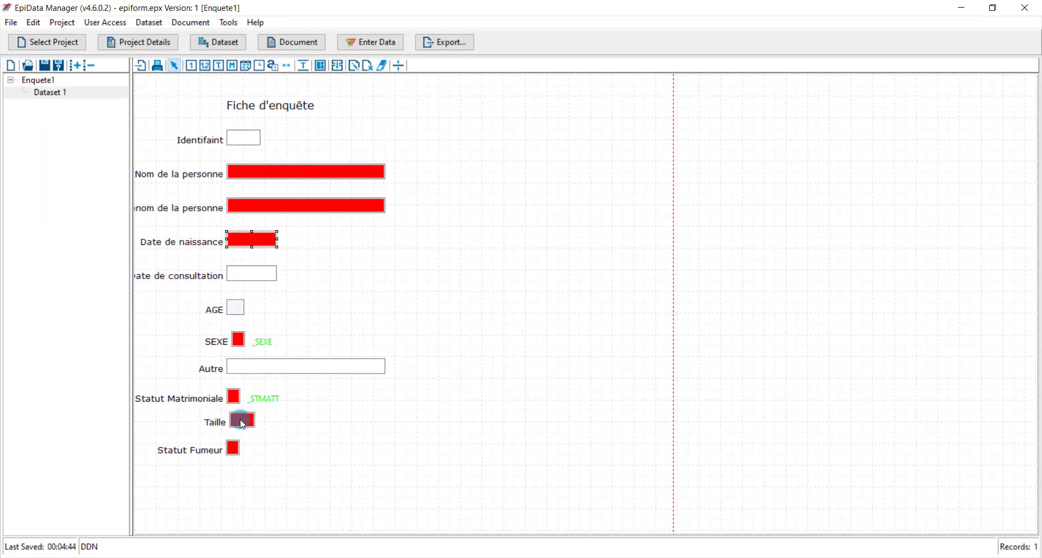
Check SEXE's Jumps tab: values 1 and 2 go to STMAT, value 3 goes to ASEX (Autre)
{"action": "double_click", "coordinate": [240, 341]}
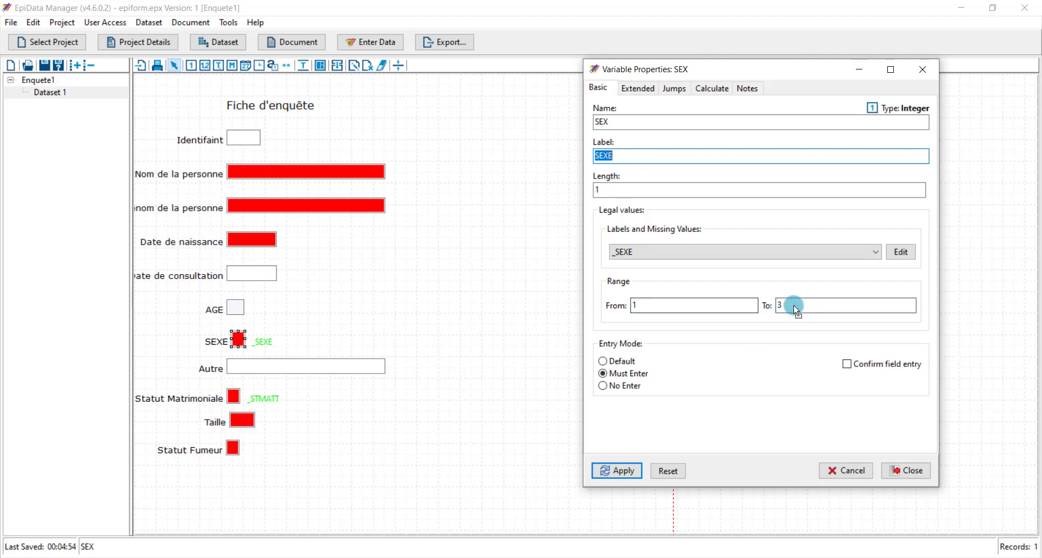
{"action": "left_click", "coordinate": [681, 84]}
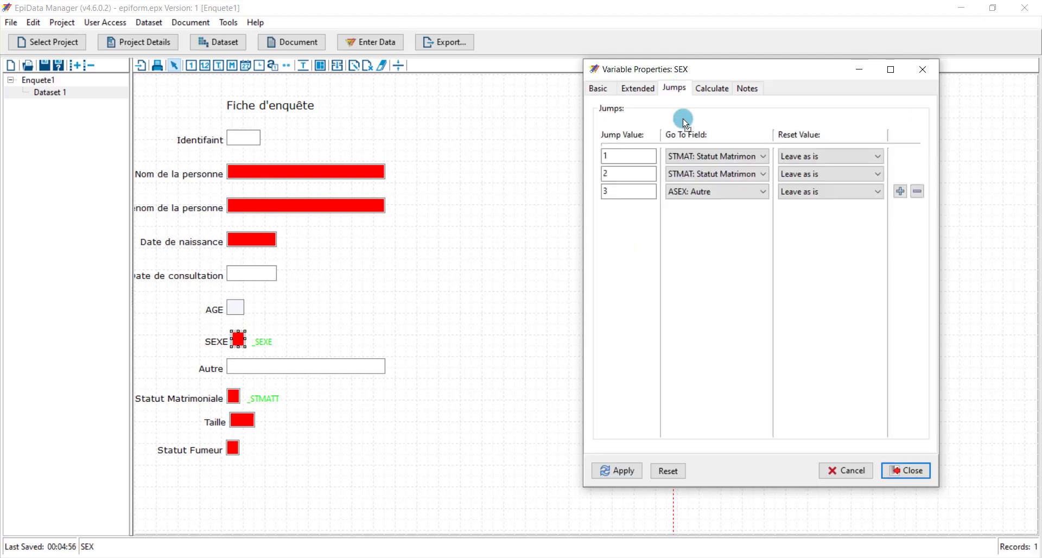
{"action": "left_click", "coordinate": [628, 158]}
{"action": "left_click", "coordinate": [733, 157]}
Close the SEXE properties, save epiform.epx and open it in EpiData Entry Client for data entry
{"action": "left_click", "coordinate": [918, 473]}
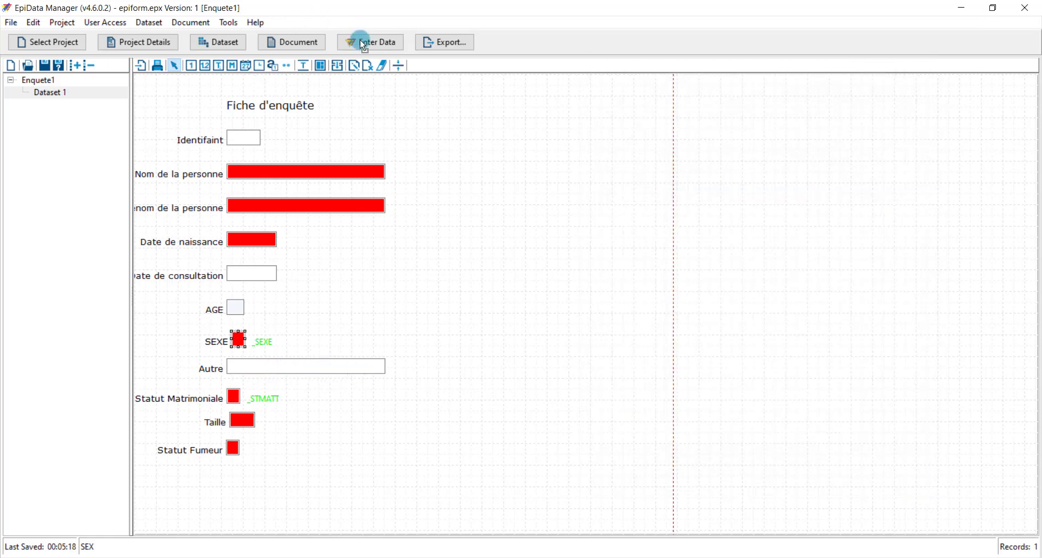
{"action": "left_click", "coordinate": [381, 43]}
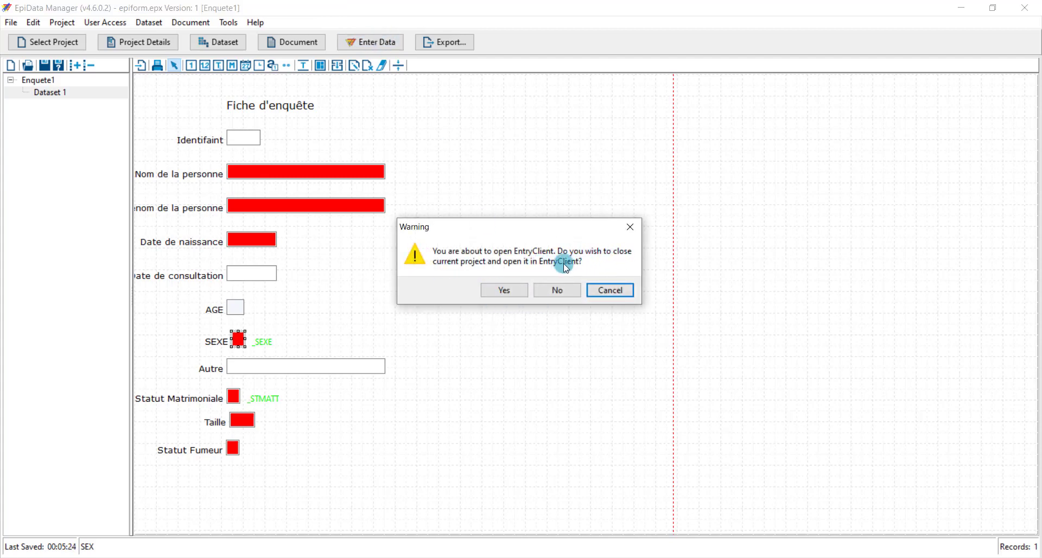
{"action": "left_click", "coordinate": [519, 290]}
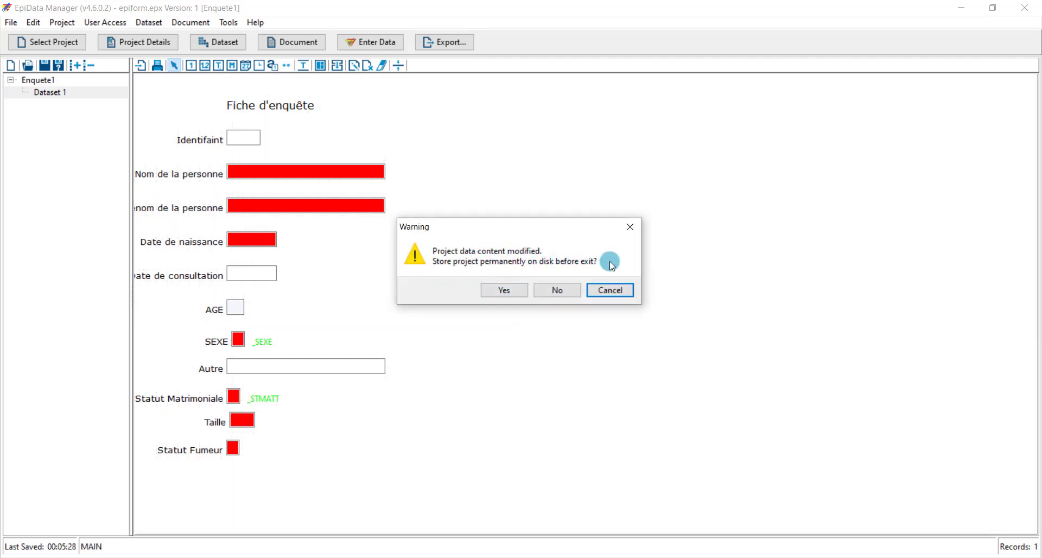
{"action": "left_click", "coordinate": [504, 291]}
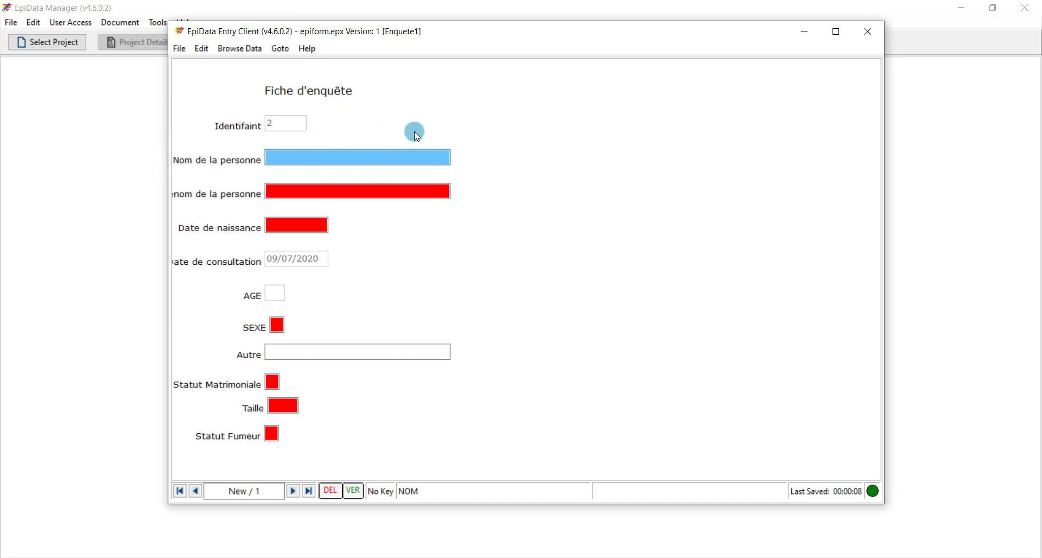
Enter the respondent's last name and first name, fixing a mistyped letter
{"action": "key", "text": "Return"}
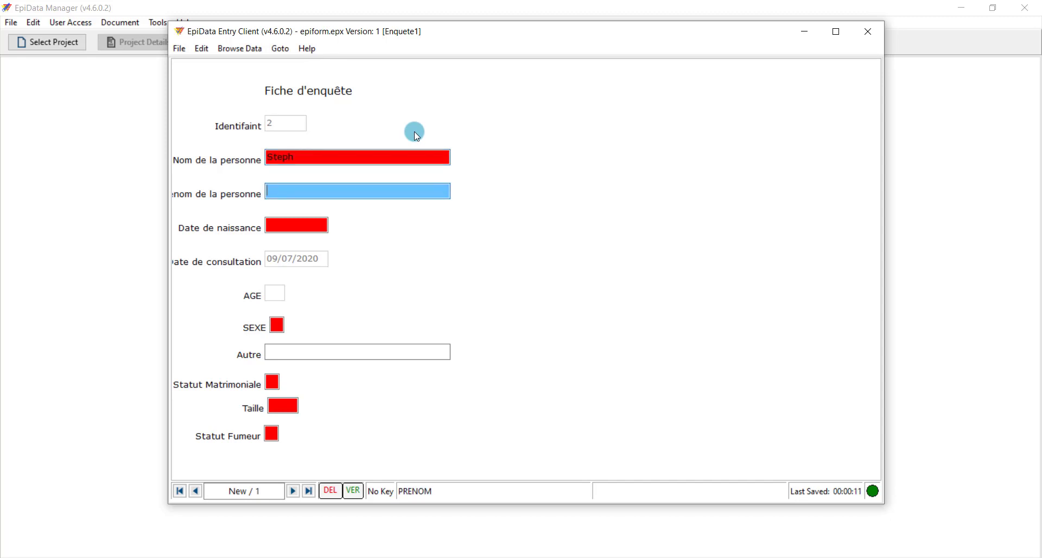
{"action": "type", "text": "L"}
{"action": "key", "text": "BackSpace"}
{"action": "key", "text": "Return"}
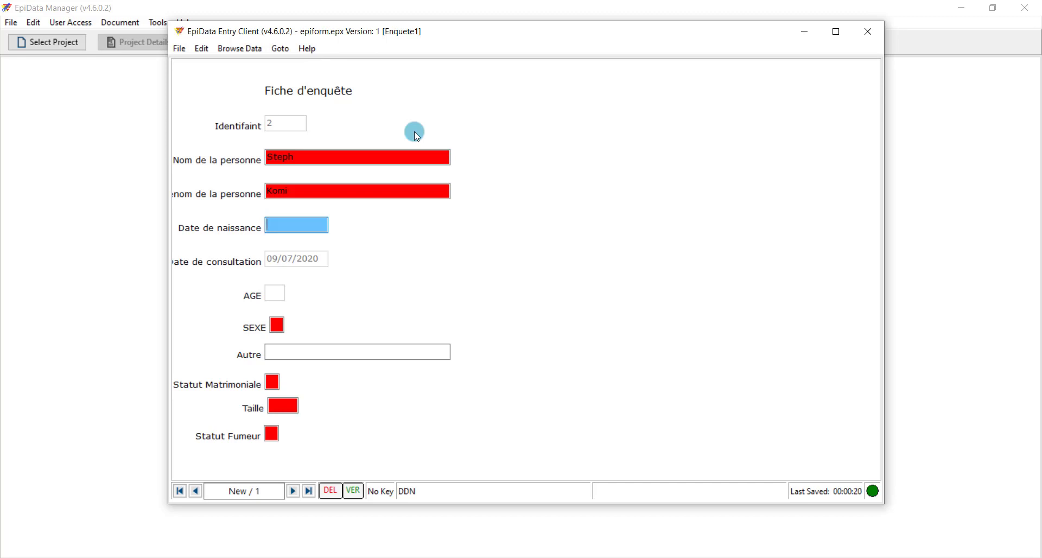
Set the birth date to 01/04/2010, replacing the out-of-range 1999, so AGE becomes 10
{"action": "type", "text": "01/04/1999"}
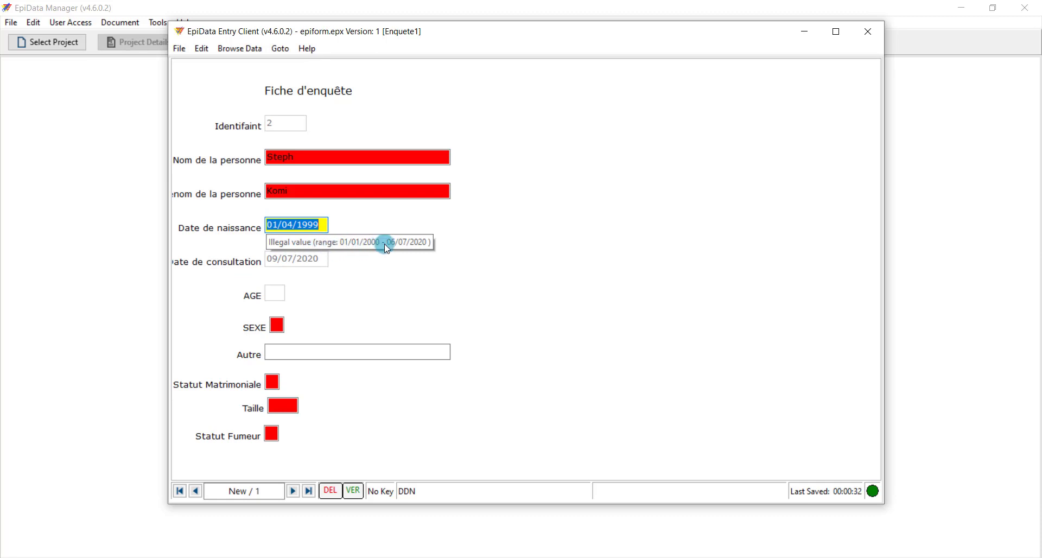
{"action": "left_click", "coordinate": [324, 227]}
{"action": "key", "text": "BackSpace"}
{"action": "key", "text": "BackSpace"}
{"action": "key", "text": "BackSpace"}
{"action": "key", "text": "BackSpace"}
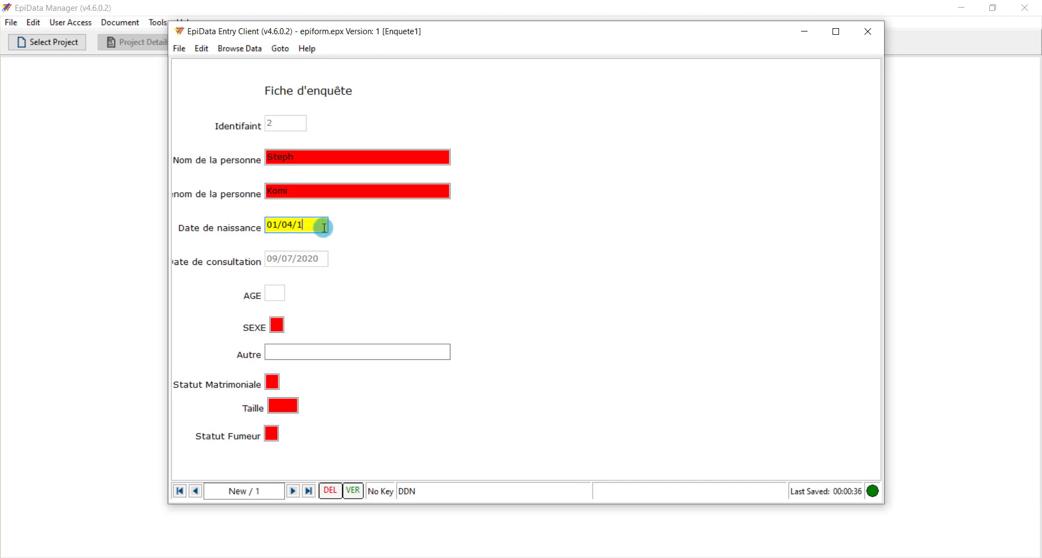
{"action": "type", "text": "2010"}
{"action": "key", "text": "Return"}
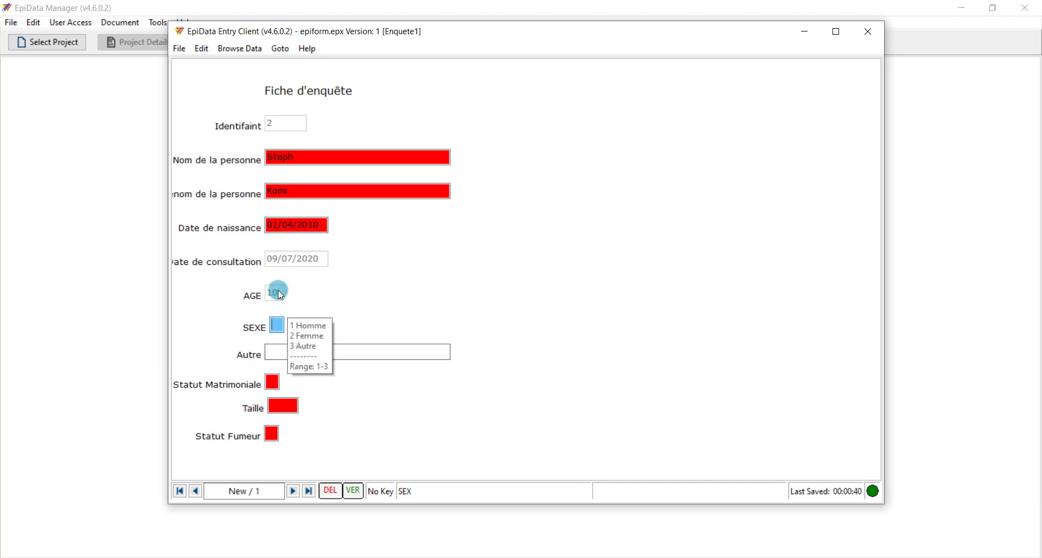
Test SEXE with value 1, then value 3 (Autre) to check the jump
{"action": "type", "text": "1"}
{"action": "key", "text": "Return"}
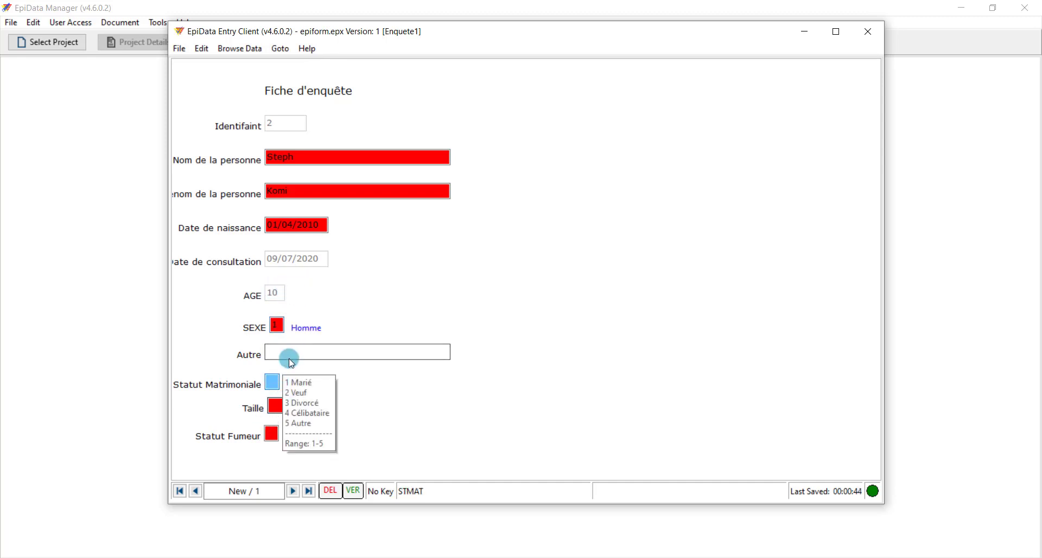
{"action": "left_click", "coordinate": [279, 324]}
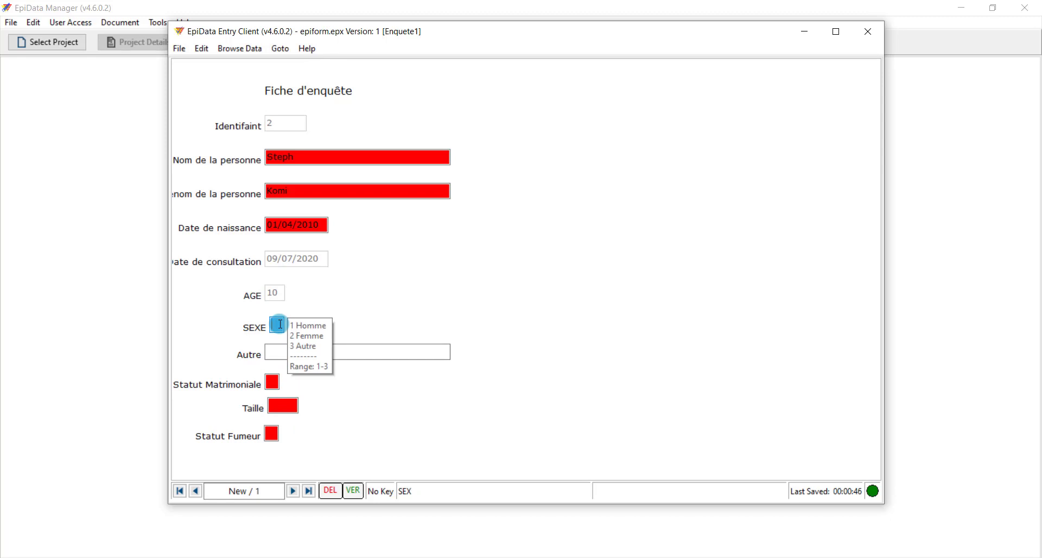
{"action": "type", "text": "3"}
{"action": "key", "text": "Return"}
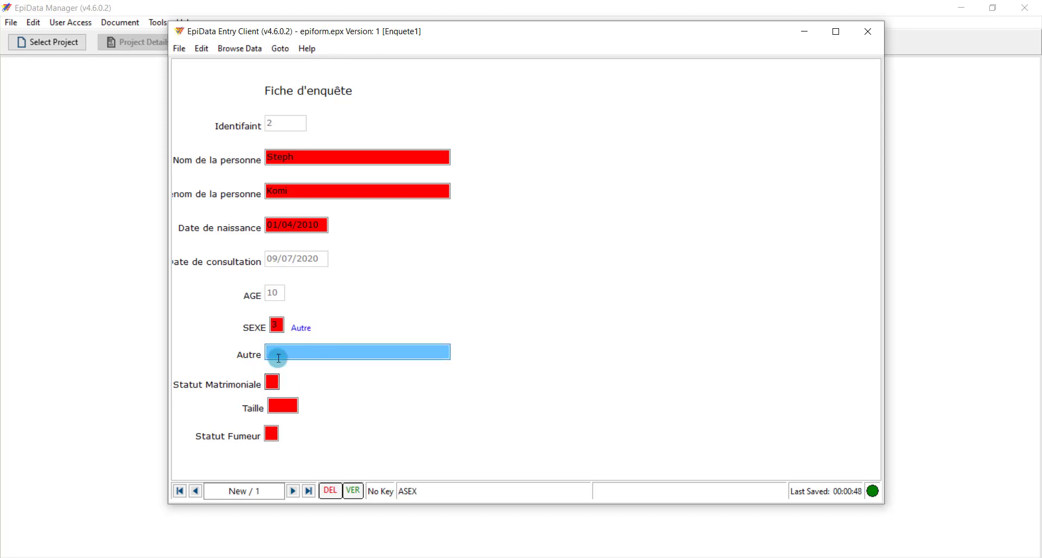
Set SEXE 1, status 4 (Célibataire), height 2,10, smoker N, save the record, and widen the window
{"action": "left_click", "coordinate": [283, 326]}
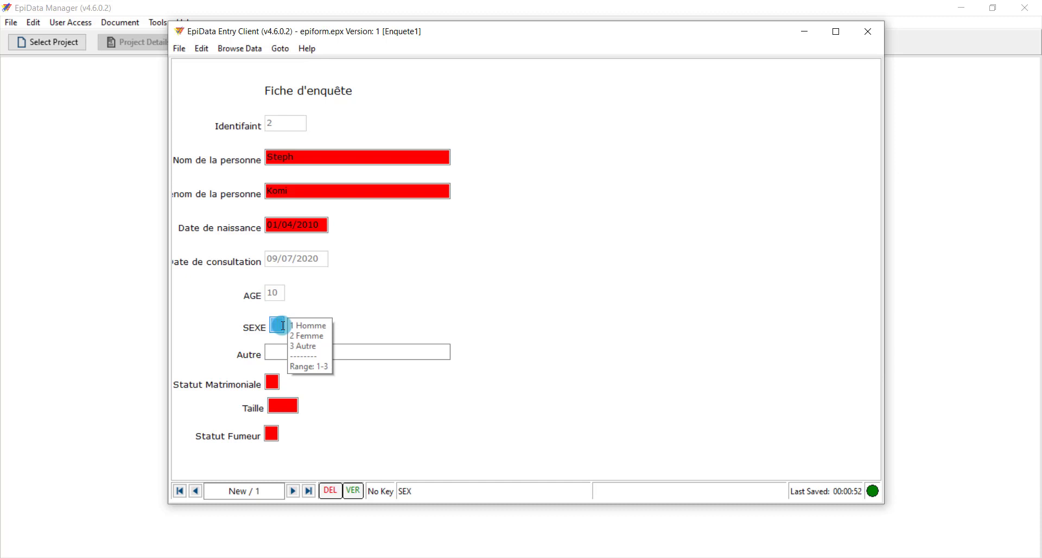
{"action": "type", "text": "1"}
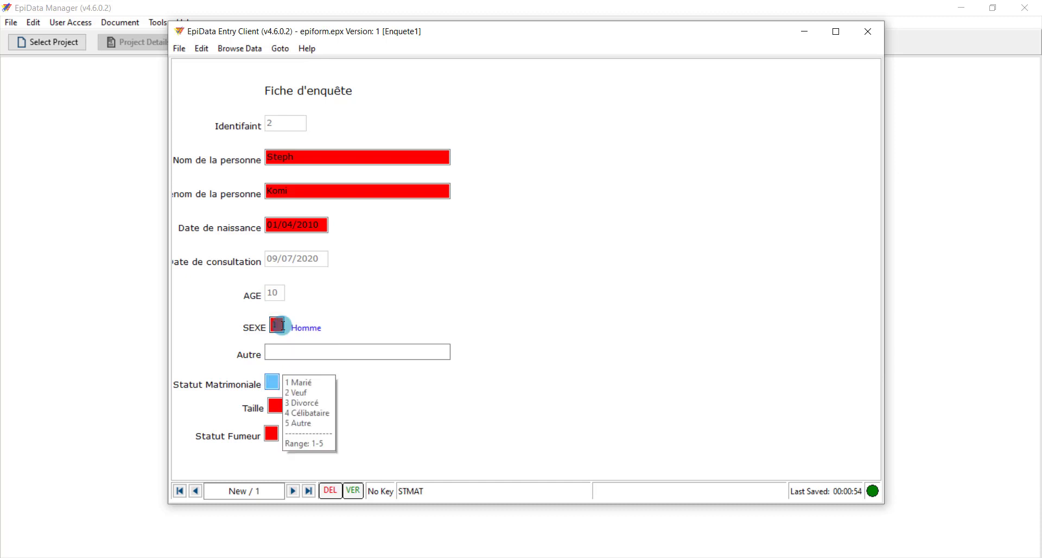
{"action": "type", "text": "4"}
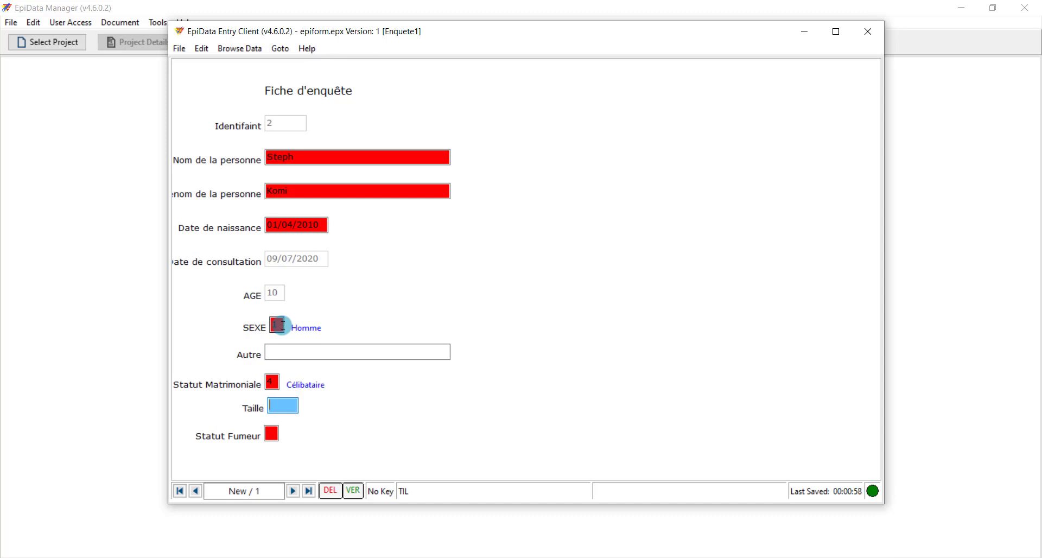
{"action": "type", "text": "2,10"}
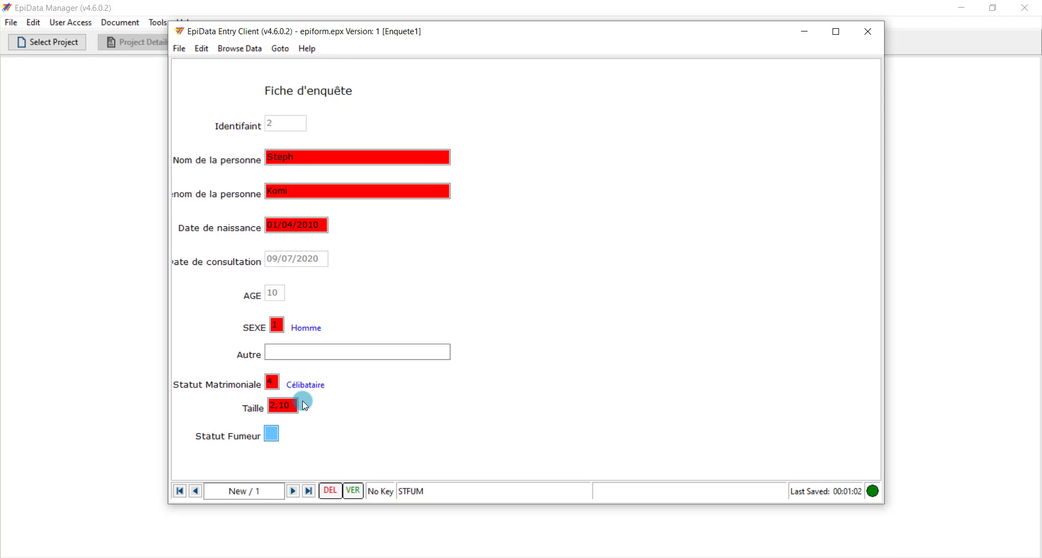
{"action": "type", "text": "N"}
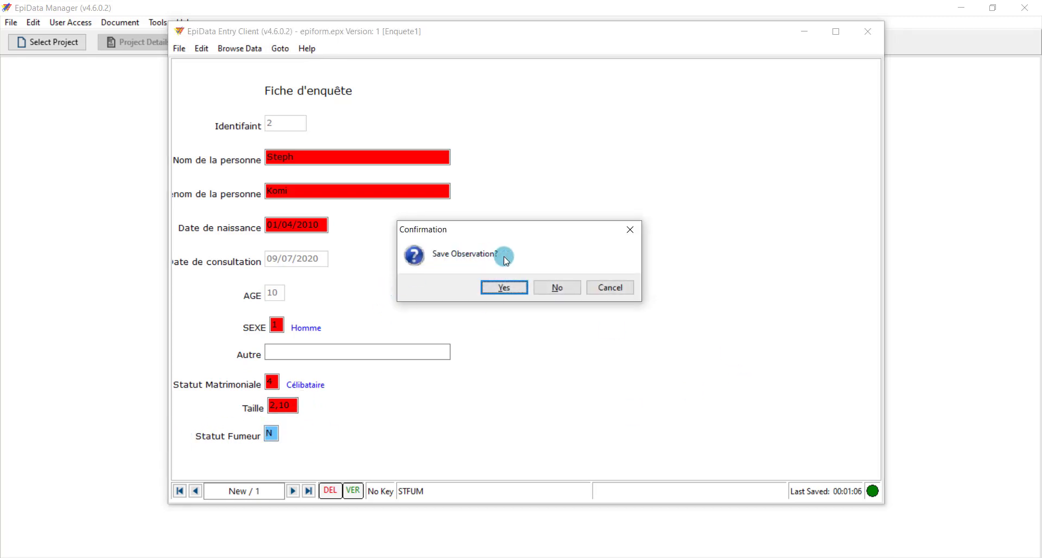
{"action": "left_click", "coordinate": [504, 288]}
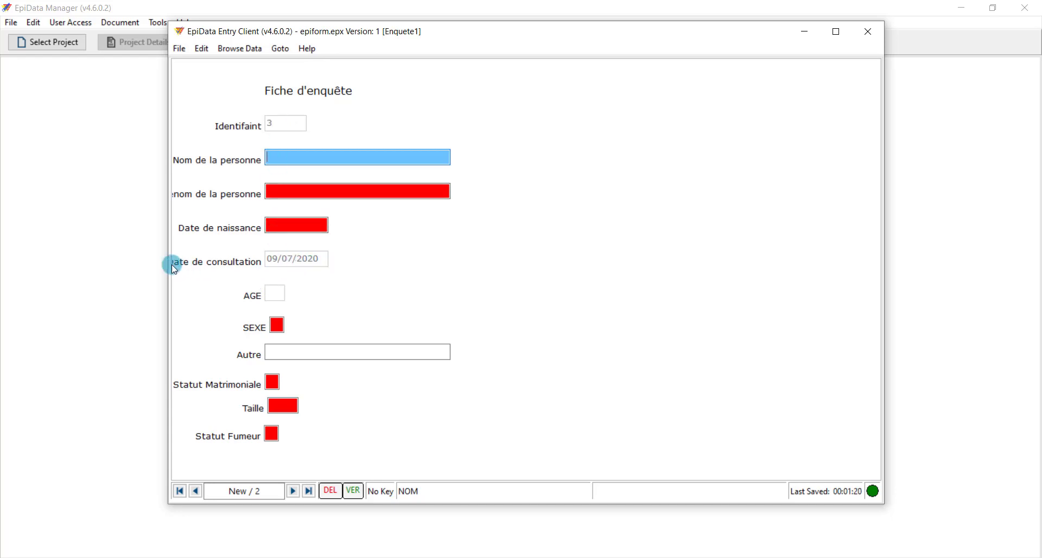
{"action": "left_click_drag", "start_coordinate": [166, 261], "coordinate": [214, 259]}
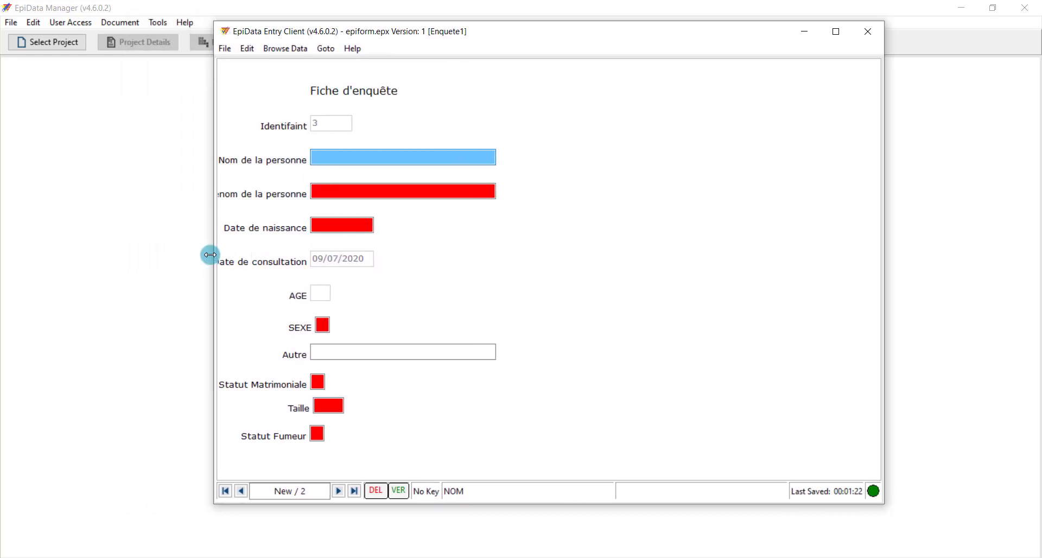
Close Entry Client and load epiform.epx into EpiData Manager's Export window
{"action": "left_click", "coordinate": [871, 30]}
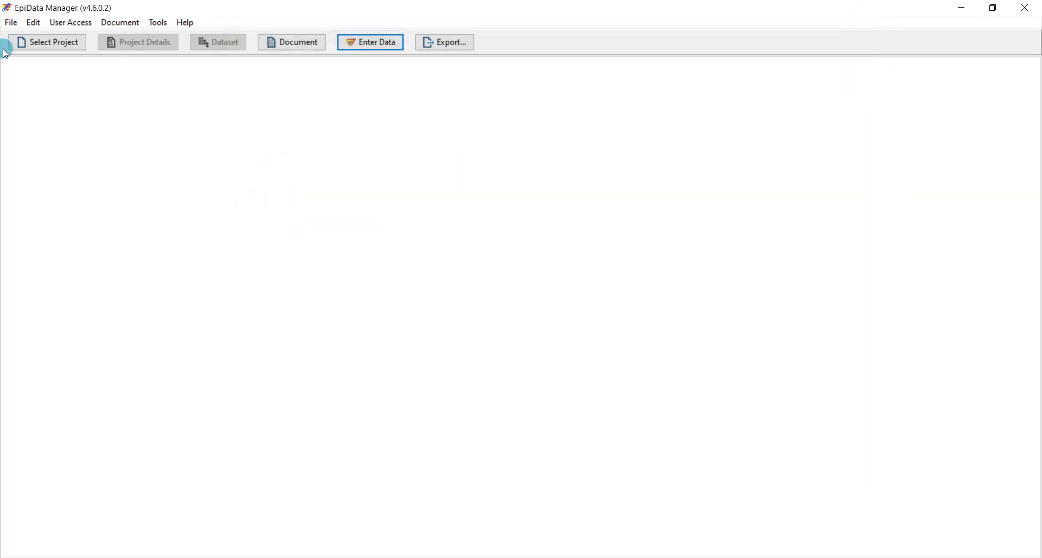
{"action": "left_click", "coordinate": [447, 45]}
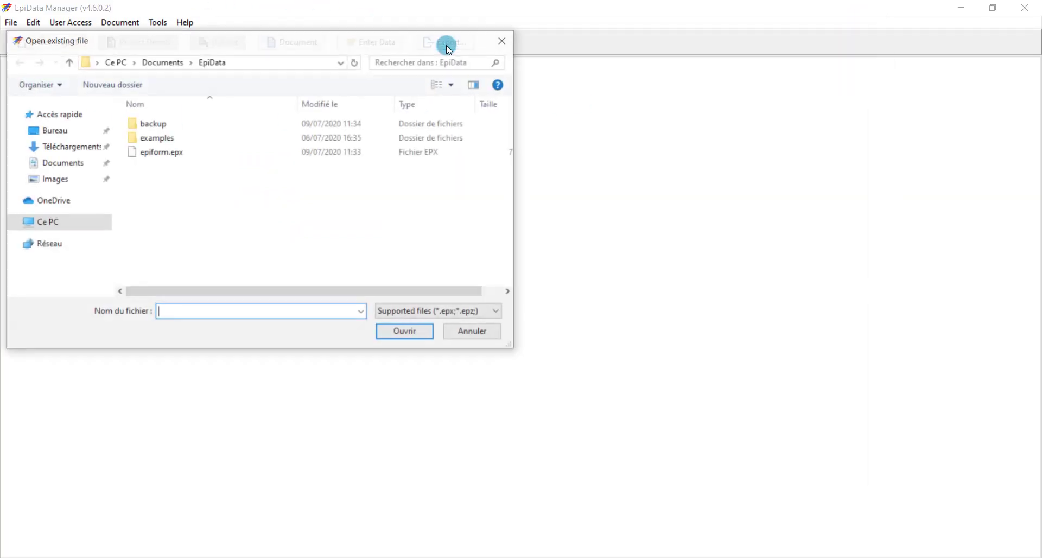
{"action": "left_click", "coordinate": [195, 157]}
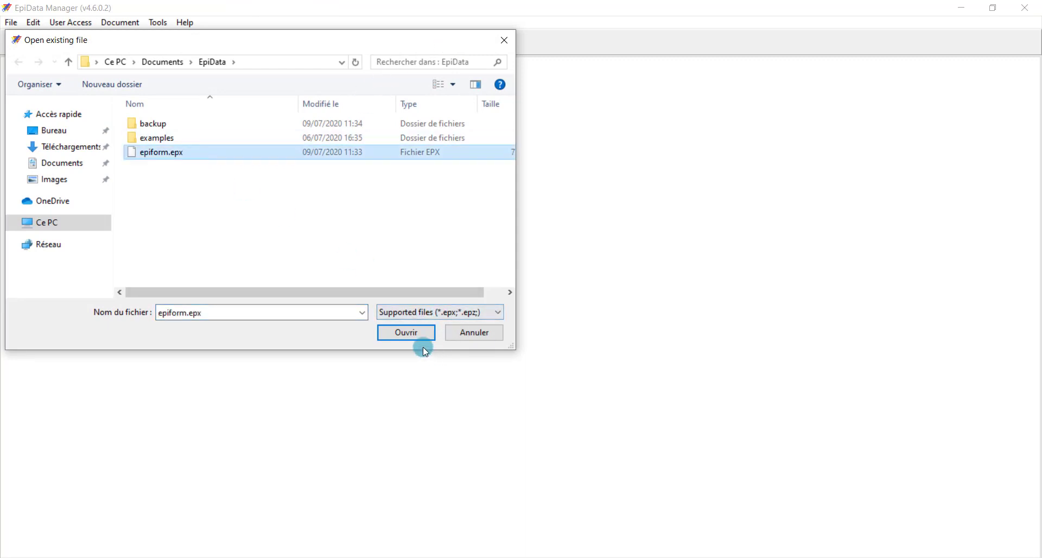
{"action": "left_click", "coordinate": [409, 332]}
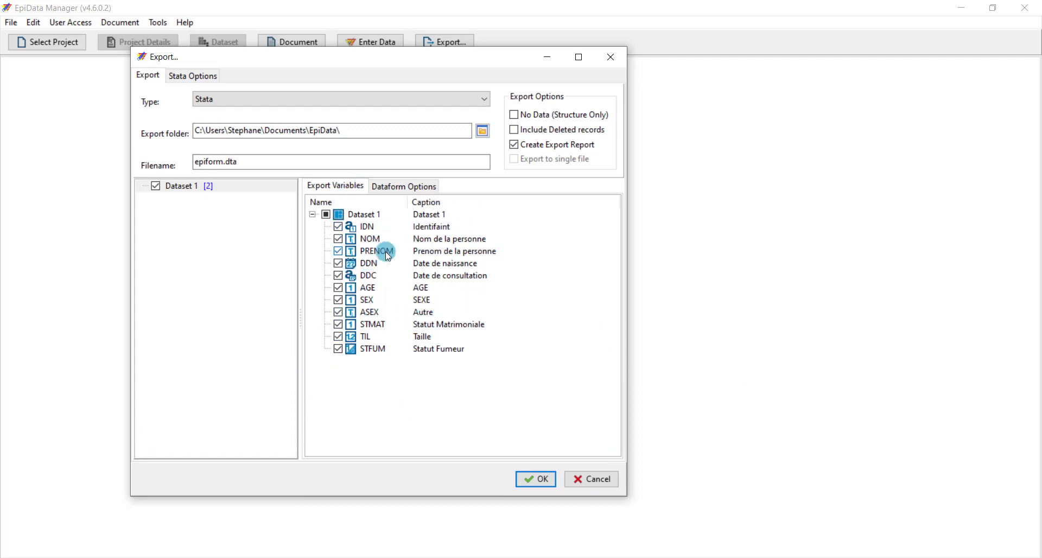
Export the data as a CSV File, overwriting the existing epiform.csv
{"action": "left_click", "coordinate": [234, 100]}
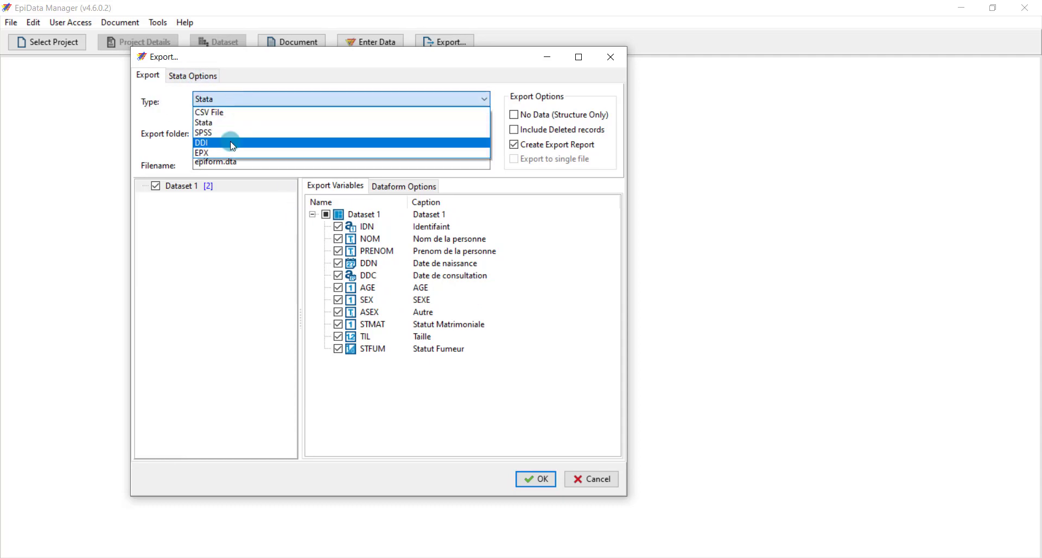
{"action": "left_click", "coordinate": [229, 112]}
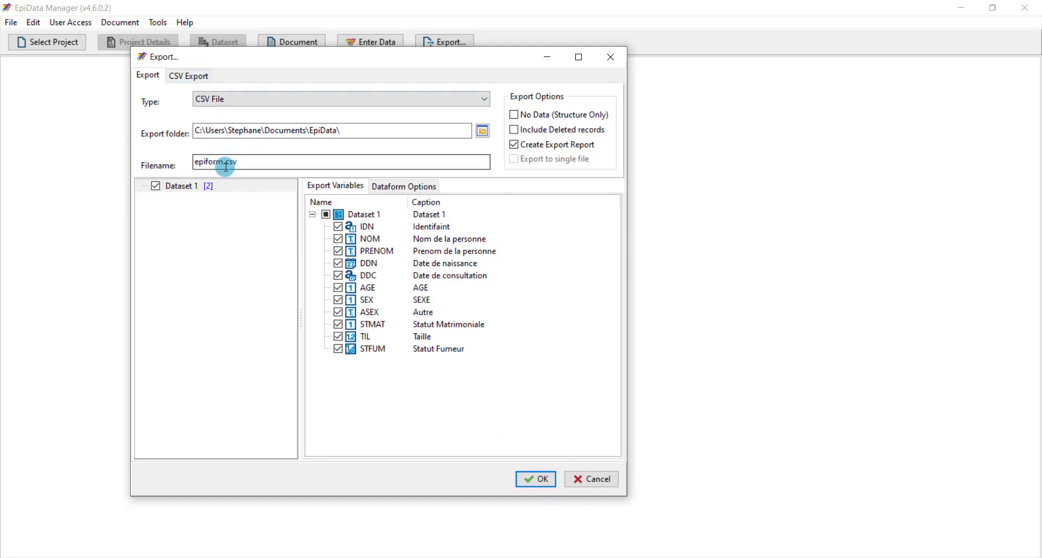
{"action": "left_click", "coordinate": [536, 479]}
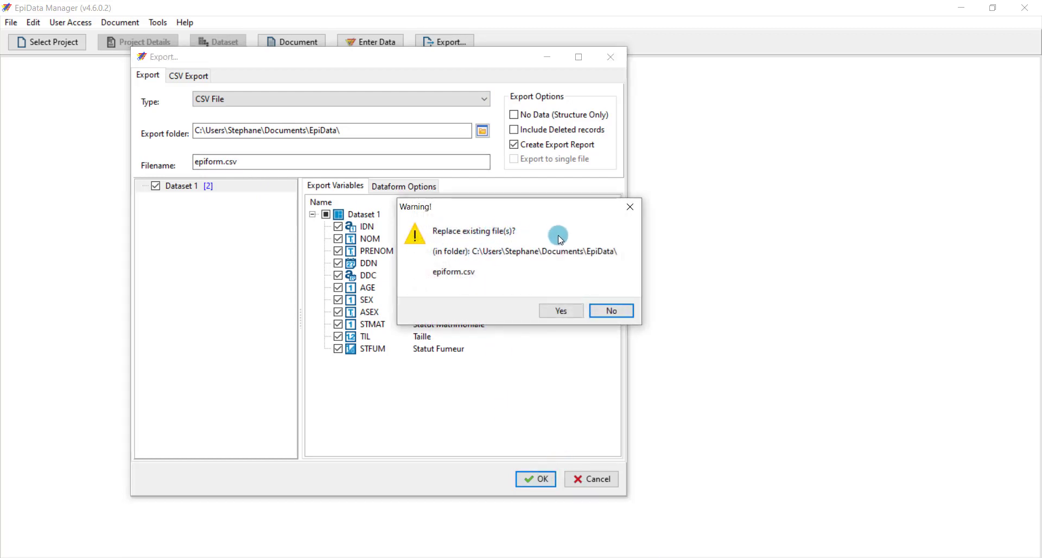
{"action": "left_click", "coordinate": [569, 310]}
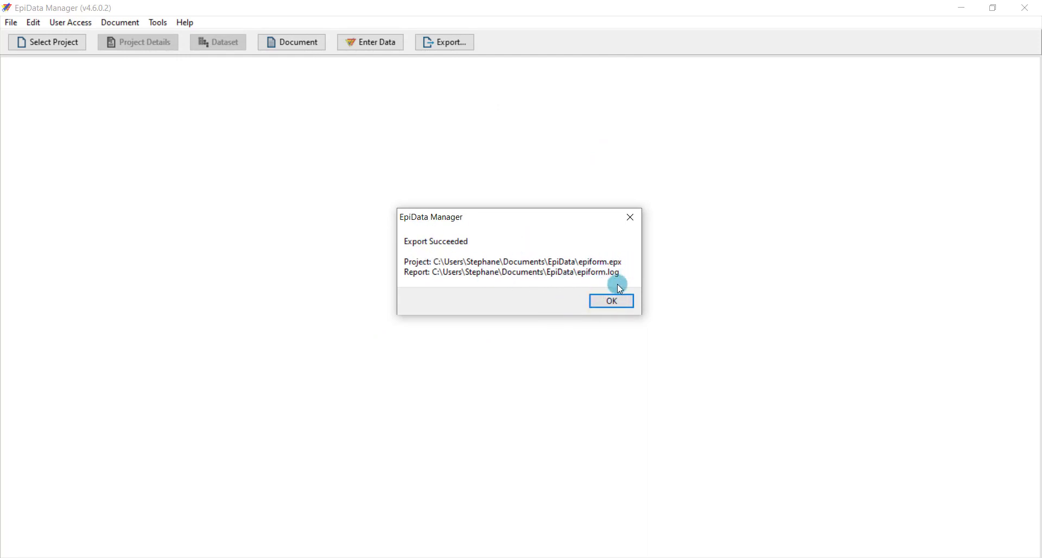
{"action": "left_click", "coordinate": [619, 301]}
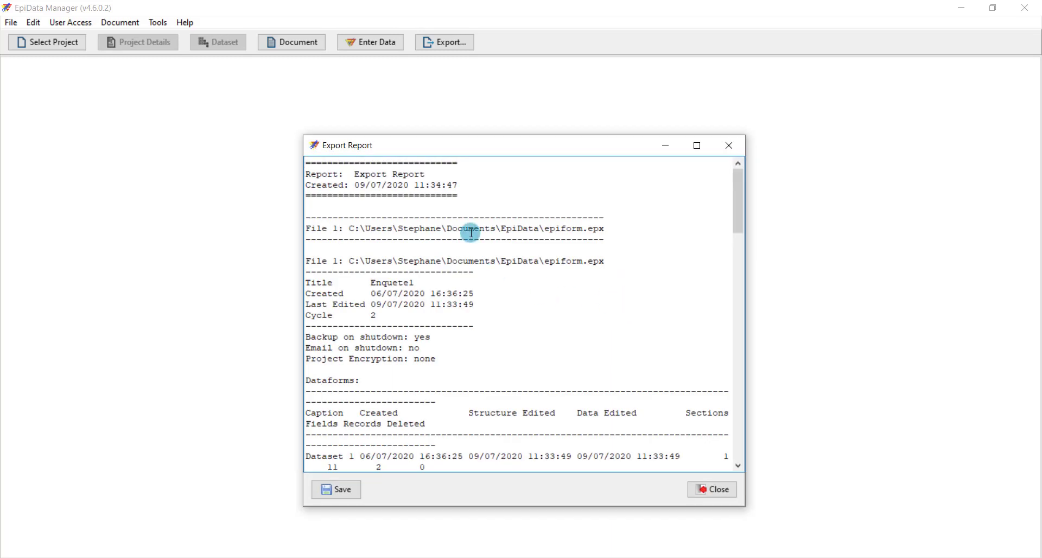
Read through the export report for observations 1–2, then close it
{"action": "scroll", "coordinate": [472, 232], "scroll_direction": "down", "scroll_amount": 1}
{"action": "scroll", "coordinate": [471, 233], "scroll_direction": "up", "scroll_amount": 1}
{"action": "scroll", "coordinate": [423, 318], "scroll_direction": "down", "scroll_amount": 4}
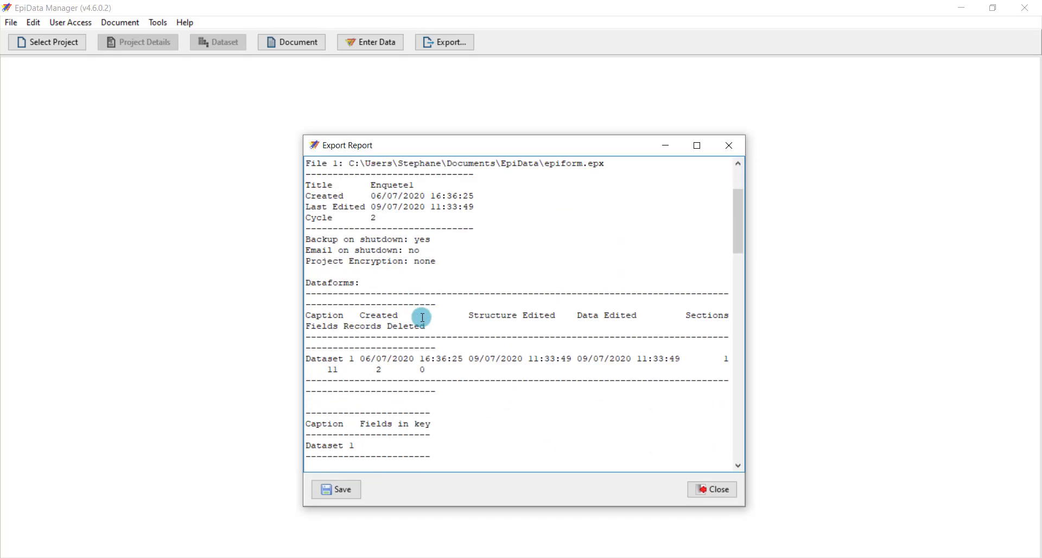
{"action": "scroll", "coordinate": [423, 317], "scroll_direction": "down", "scroll_amount": 2}
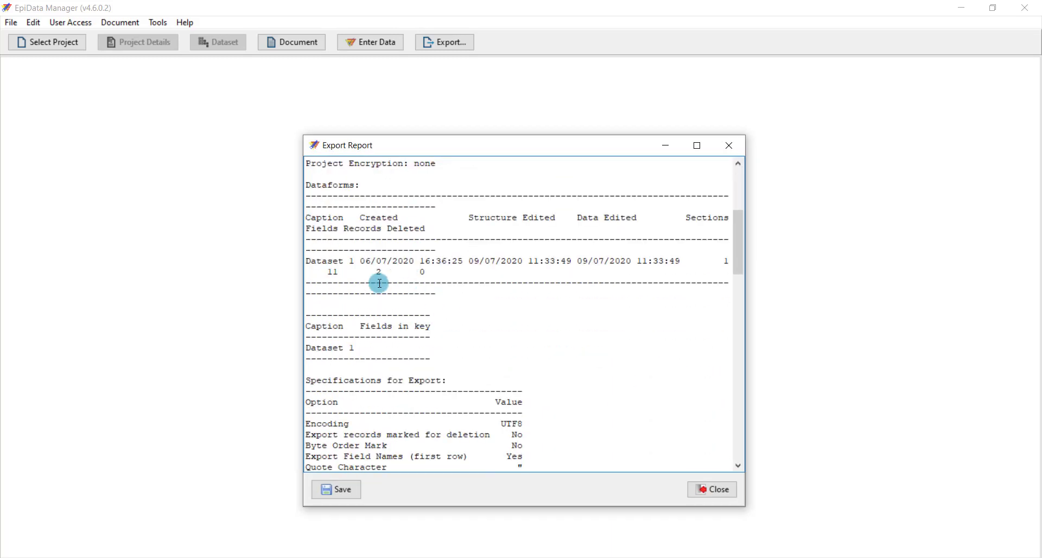
{"action": "scroll", "coordinate": [425, 264], "scroll_direction": "down", "scroll_amount": 6}
{"action": "scroll", "coordinate": [425, 267], "scroll_direction": "down", "scroll_amount": 20}
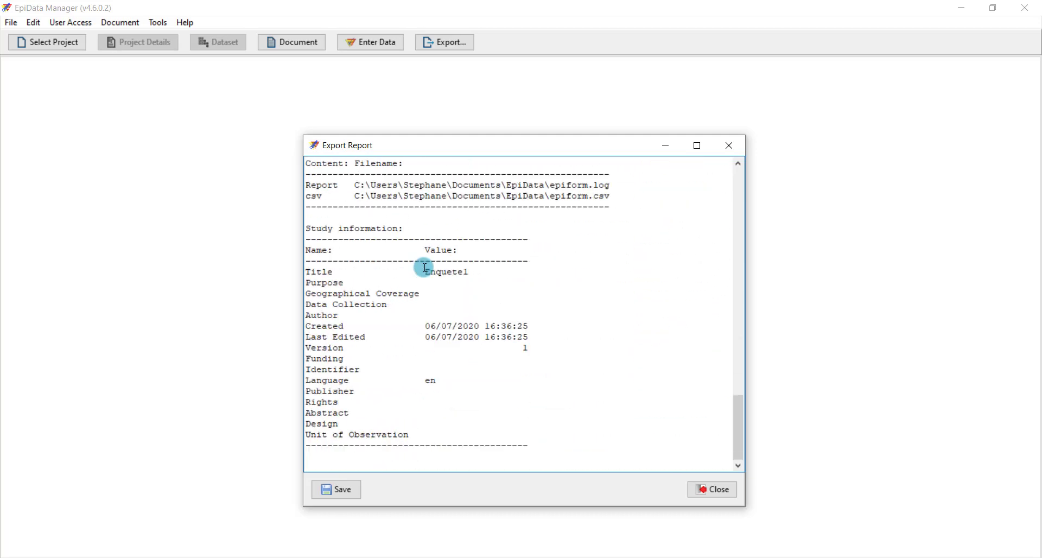
{"action": "scroll", "coordinate": [454, 230], "scroll_direction": "up", "scroll_amount": 15}
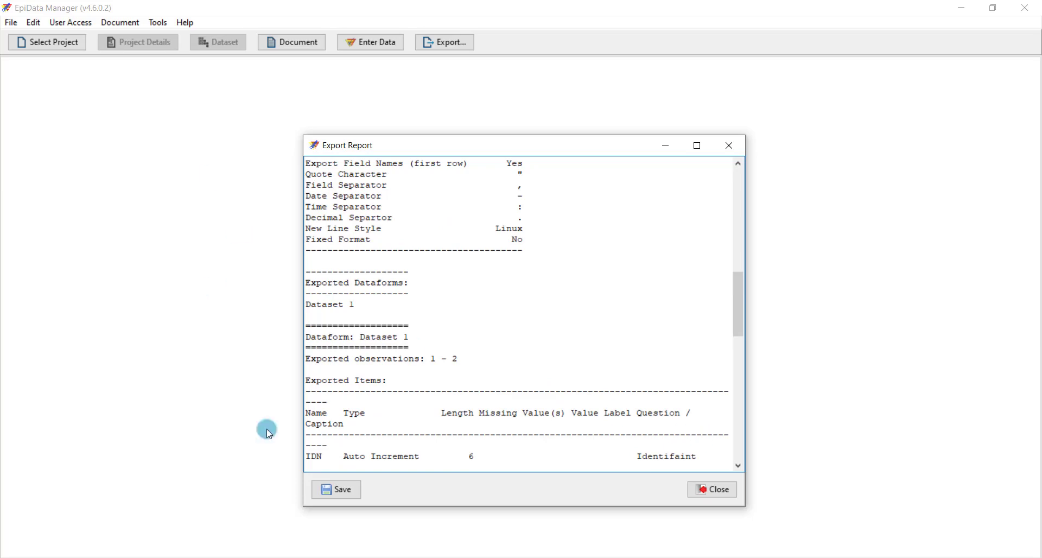
{"action": "left_click", "coordinate": [713, 489]}
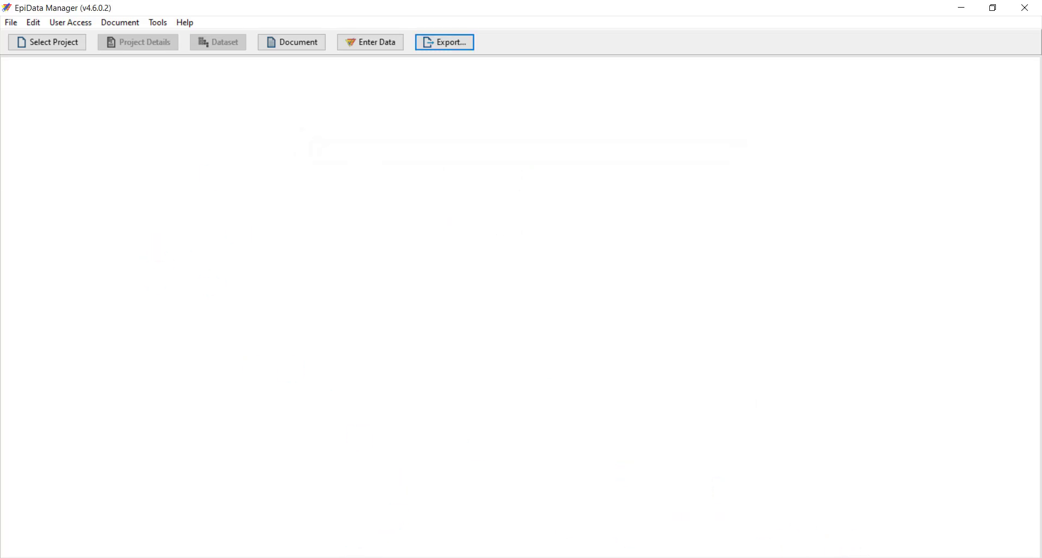
Browse File Explorer to Documents\EpiData and select epiform.csv
{"action": "left_click", "coordinate": [263, 491]}
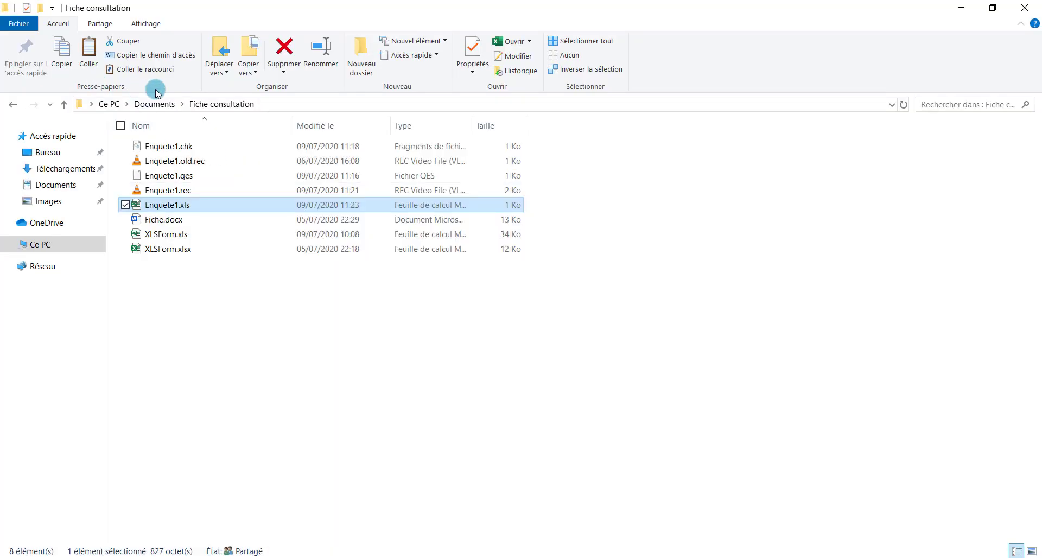
{"action": "left_click", "coordinate": [166, 104]}
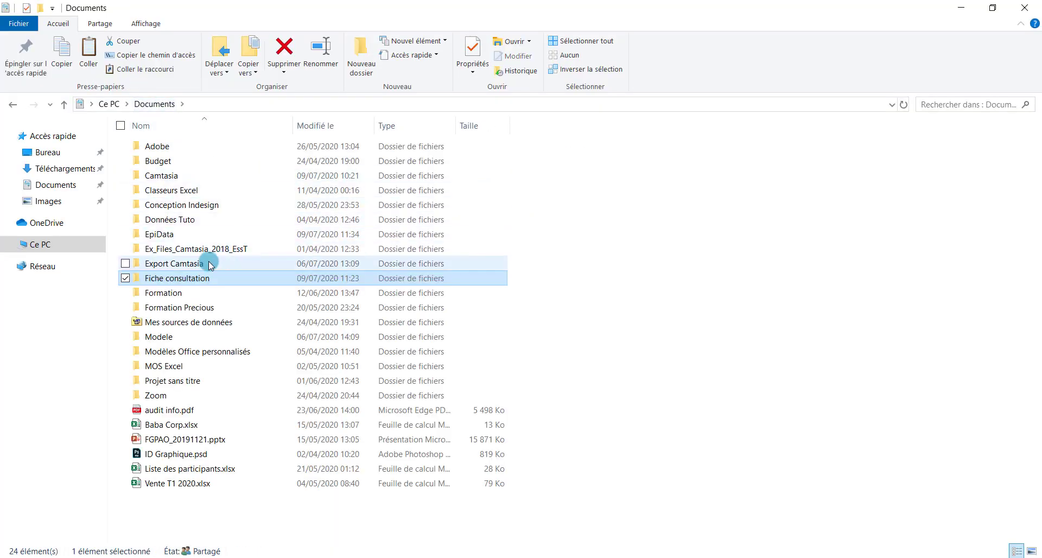
{"action": "double_click", "coordinate": [205, 235]}
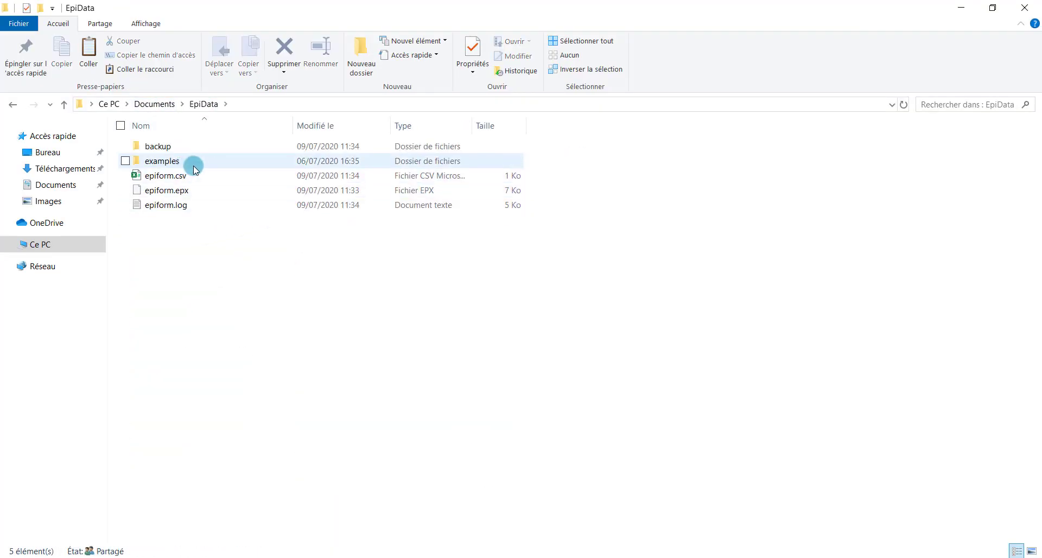
{"action": "left_click", "coordinate": [204, 178]}
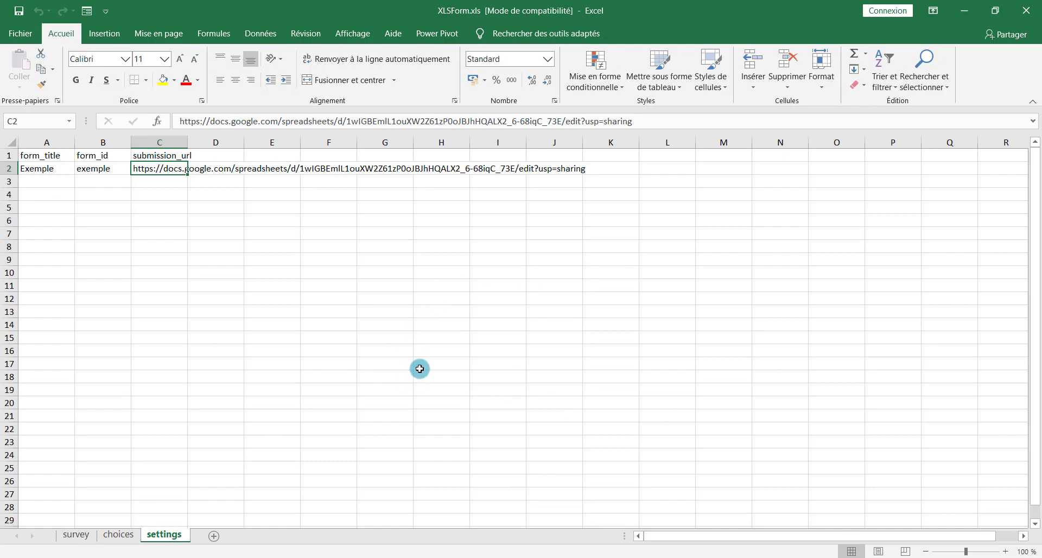
In a new blank workbook, import epiform.csv from the EpiData folder via Données > Fichier texte
{"action": "key", "text": "ctrl+n"}
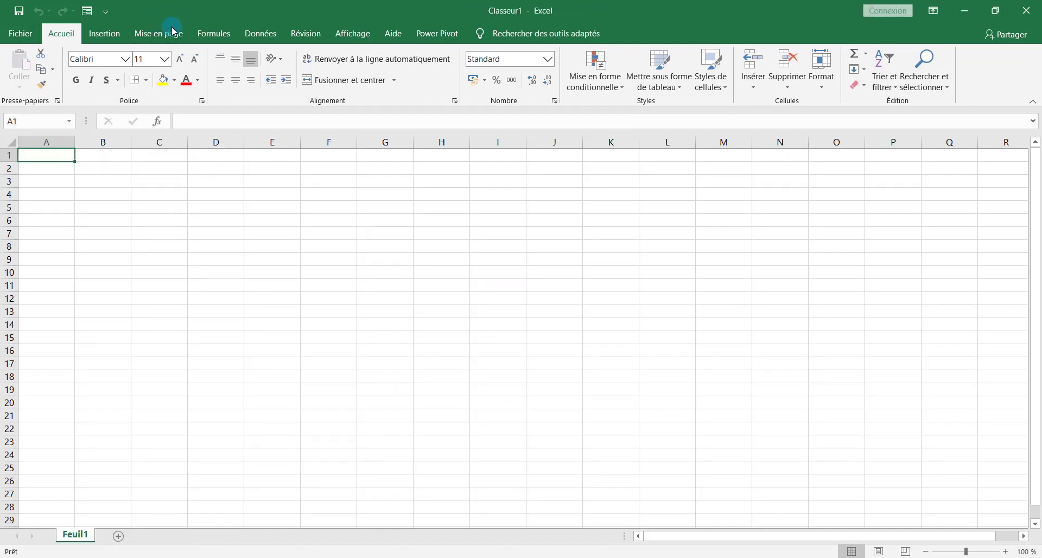
{"action": "left_click", "coordinate": [258, 33]}
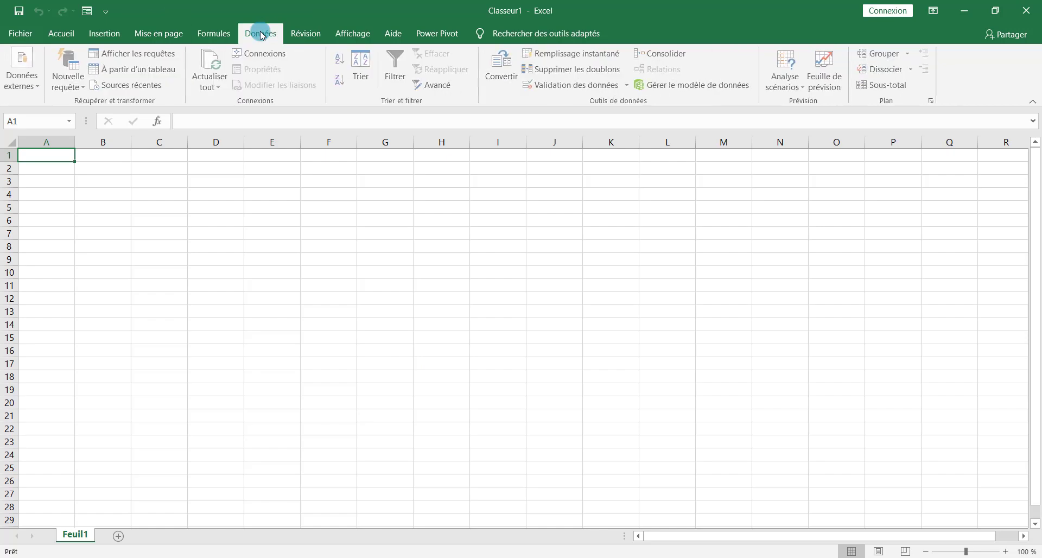
{"action": "left_click", "coordinate": [33, 83]}
{"action": "left_click", "coordinate": [75, 124]}
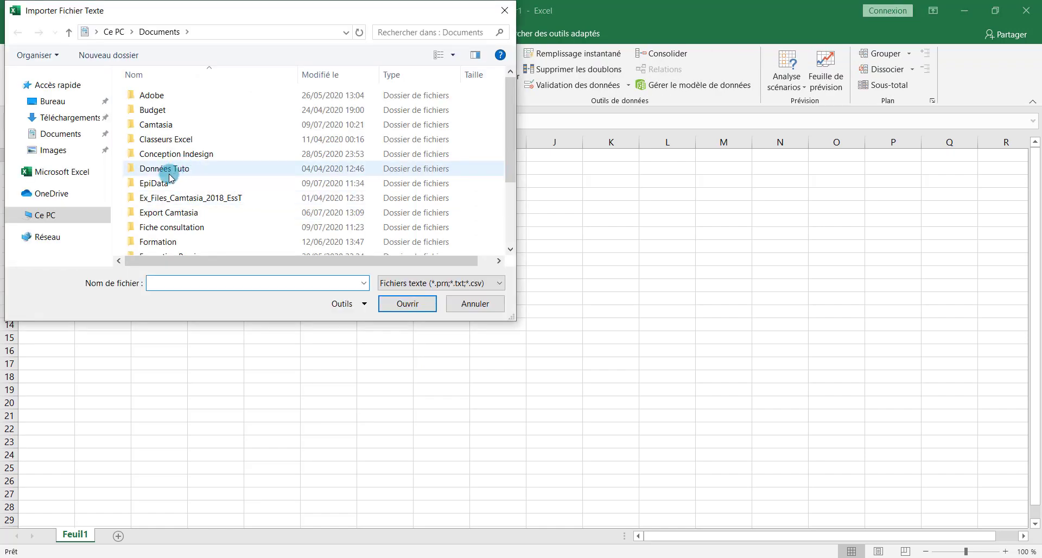
{"action": "double_click", "coordinate": [163, 183]}
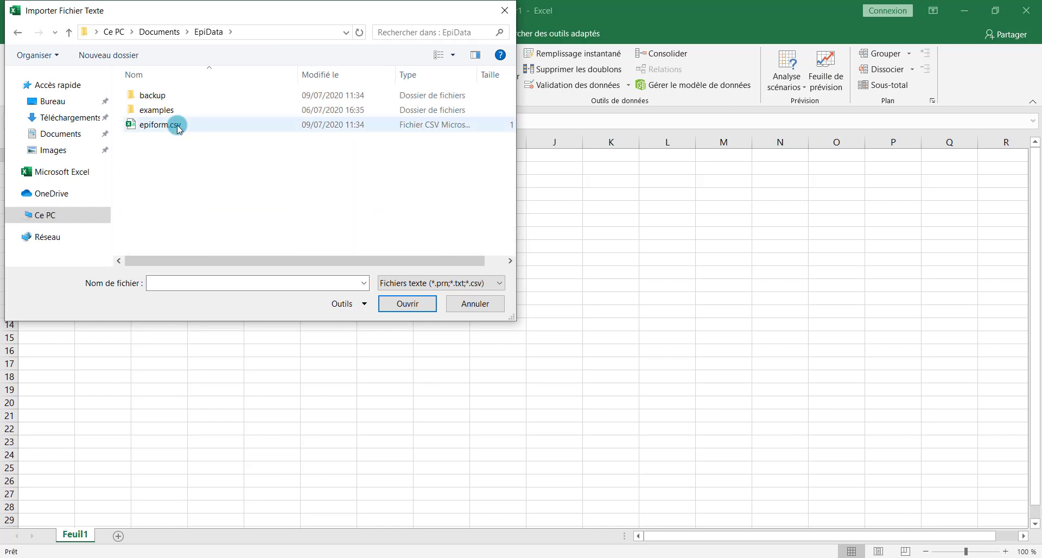
{"action": "left_click", "coordinate": [178, 127]}
{"action": "left_click", "coordinate": [423, 307]}
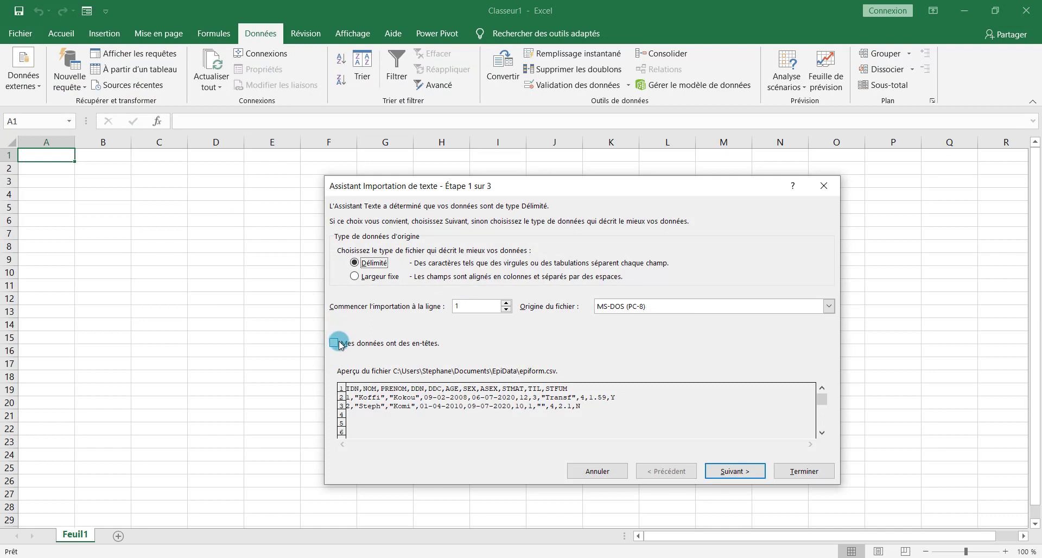
Advance to the separator step, tick Virgule (comma), then switch to the EpiData folder window
{"action": "left_click", "coordinate": [741, 472]}
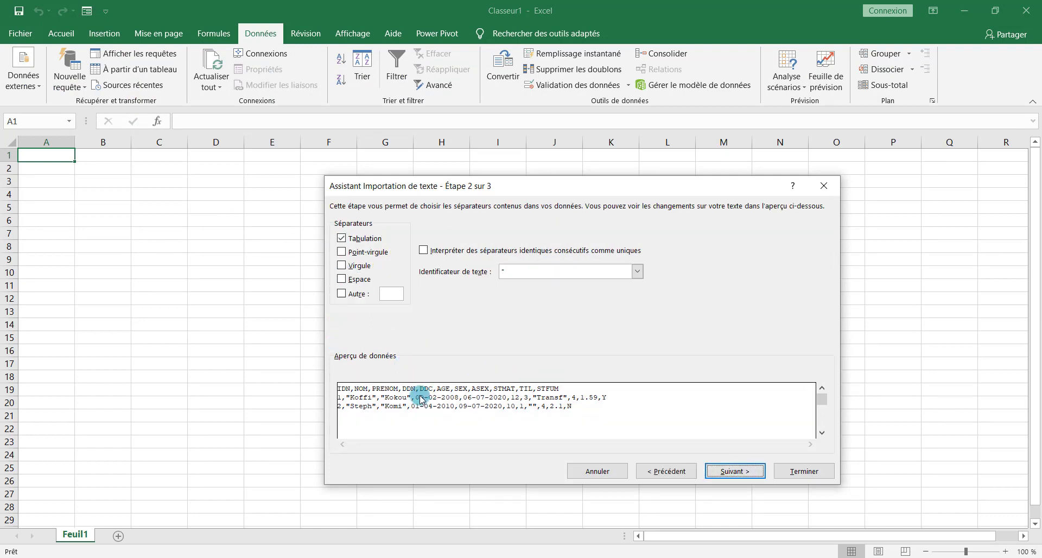
{"action": "left_click", "coordinate": [342, 266]}
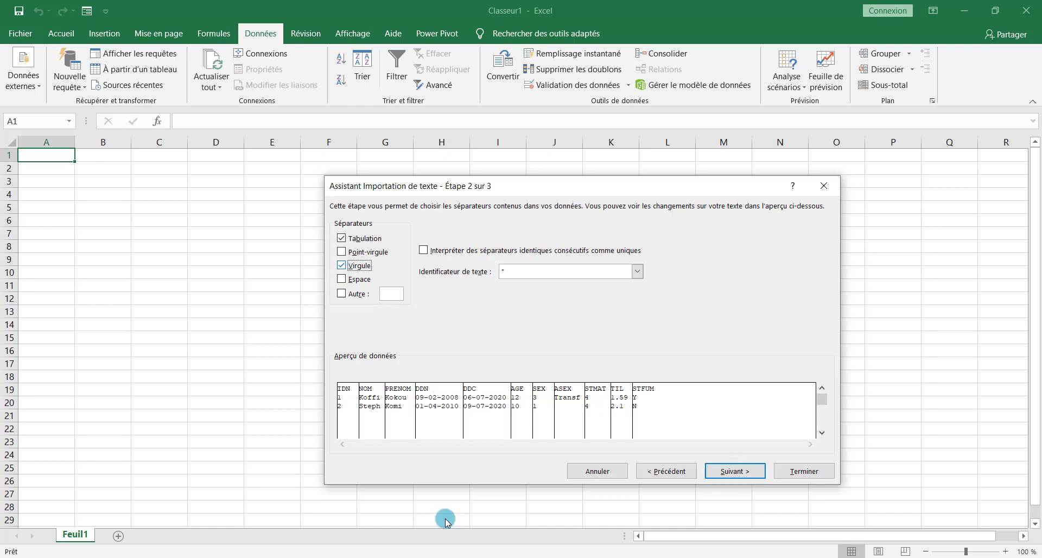
{"action": "left_click", "coordinate": [421, 505]}
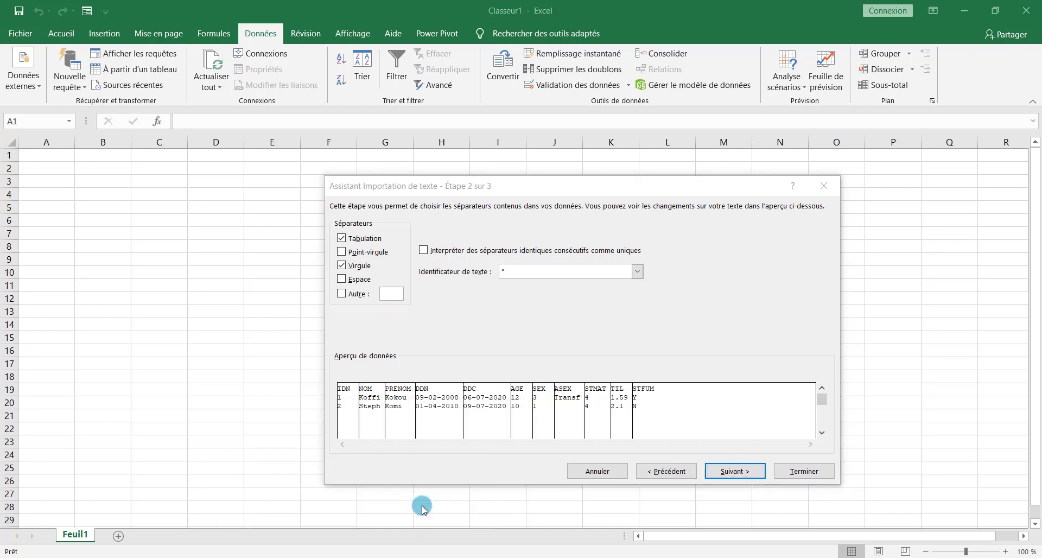
{"action": "mouse_move", "coordinate": [342, 551]}
{"action": "left_click", "coordinate": [285, 502]}
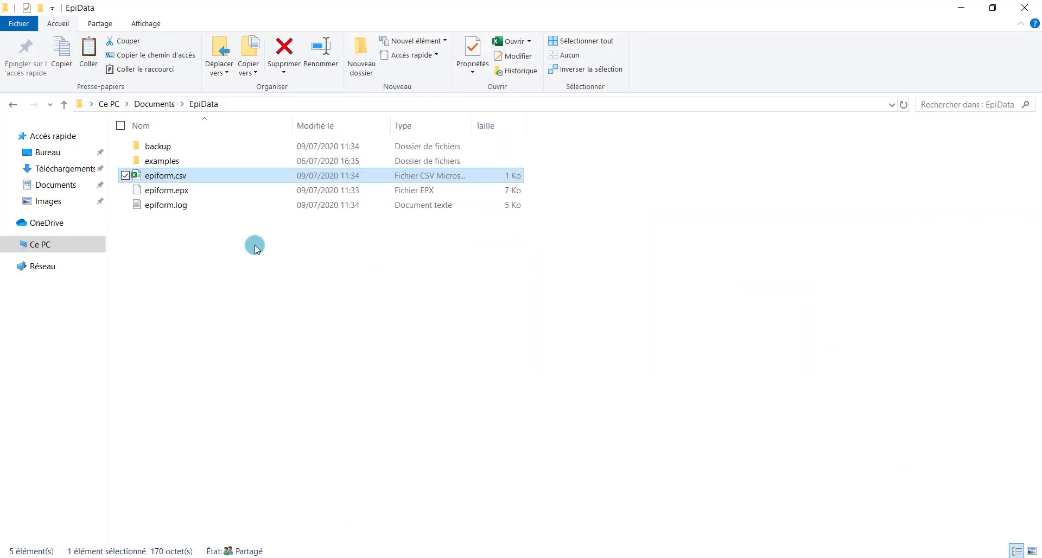
Try editing epiform.csv in Notepad++, close it after the open error, and return to Excel's import wizard
{"action": "right_click", "coordinate": [181, 182]}
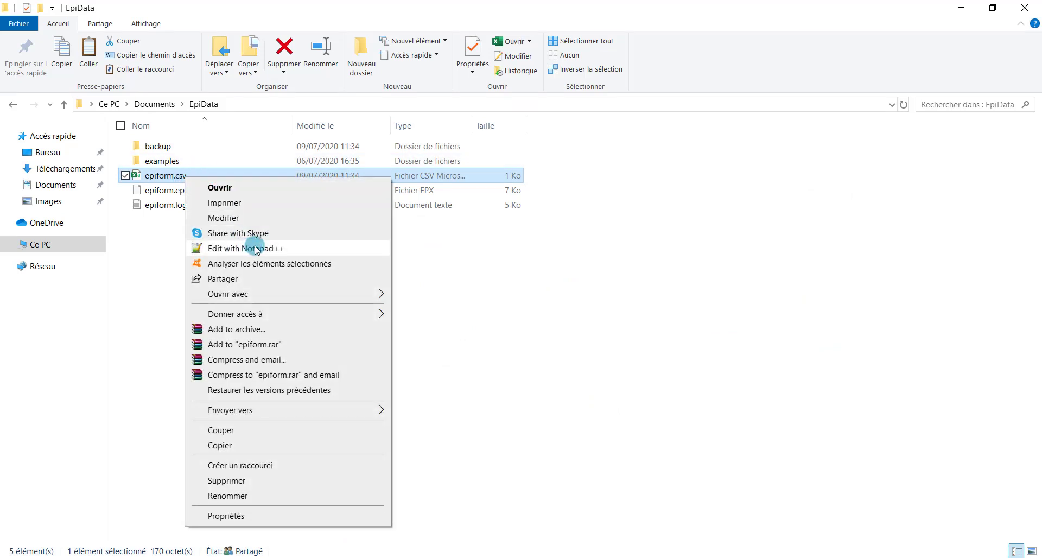
{"action": "left_click", "coordinate": [256, 248]}
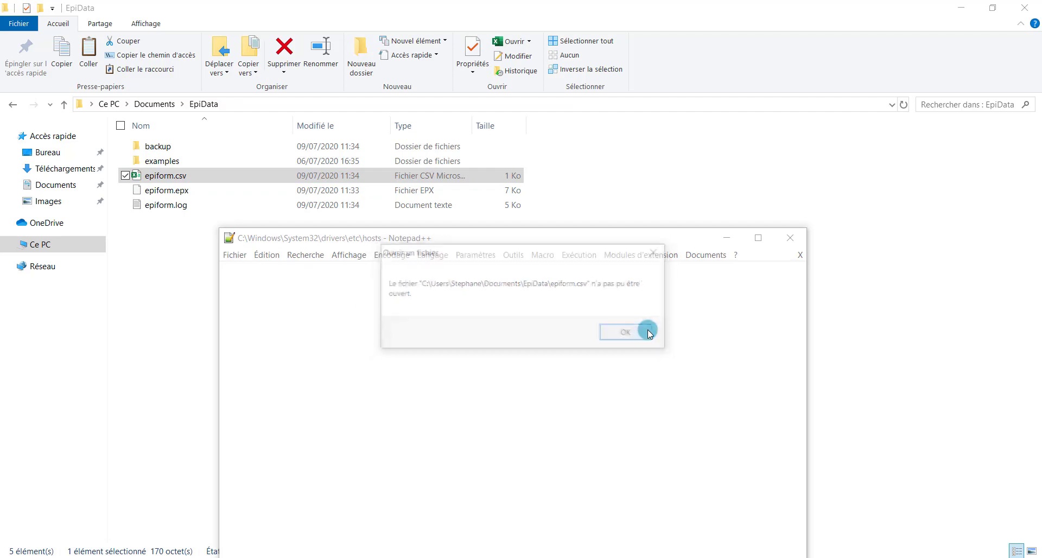
{"action": "left_click", "coordinate": [629, 332]}
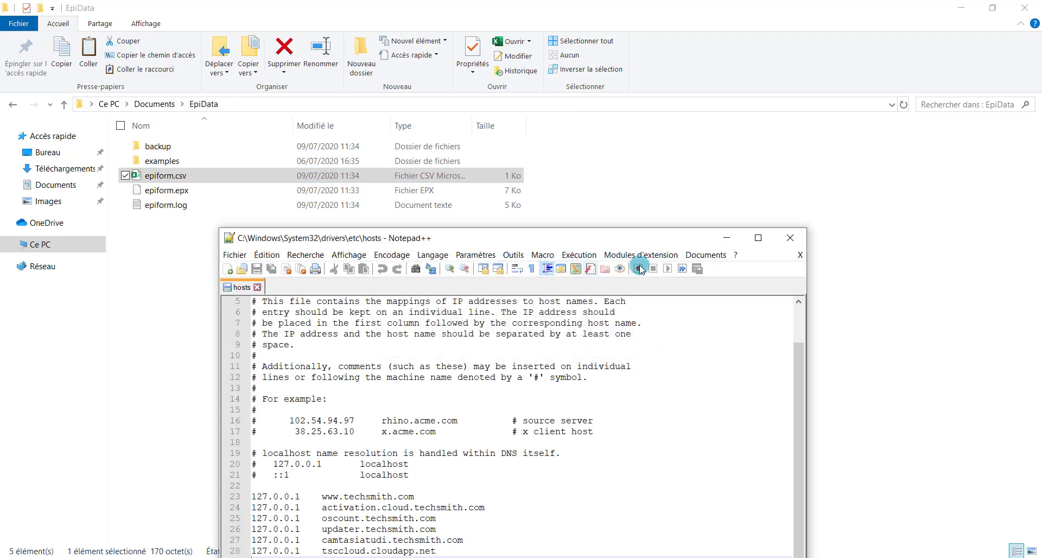
{"action": "left_click", "coordinate": [790, 238]}
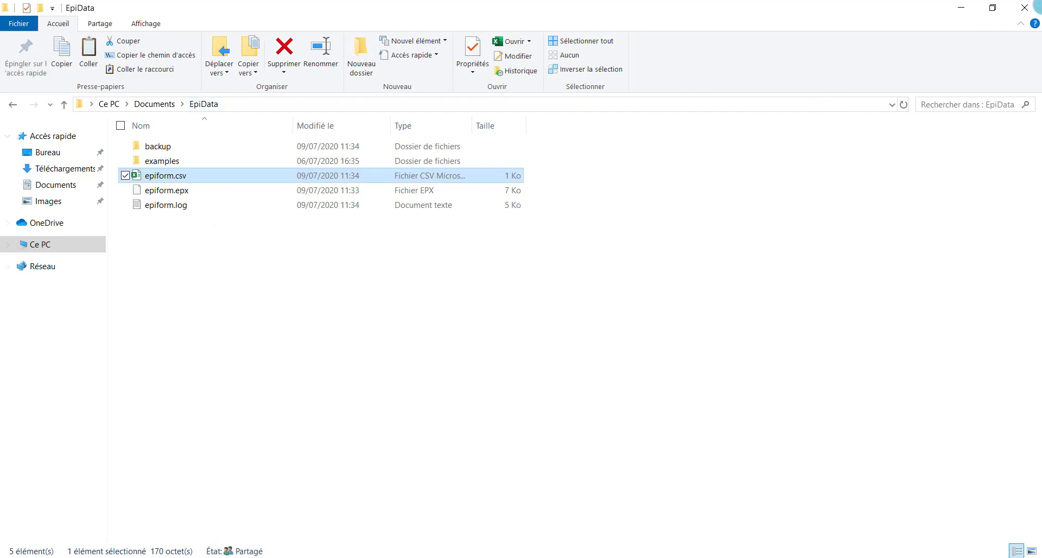
{"action": "left_click", "coordinate": [962, 7]}
{"action": "left_click", "coordinate": [135, 266]}
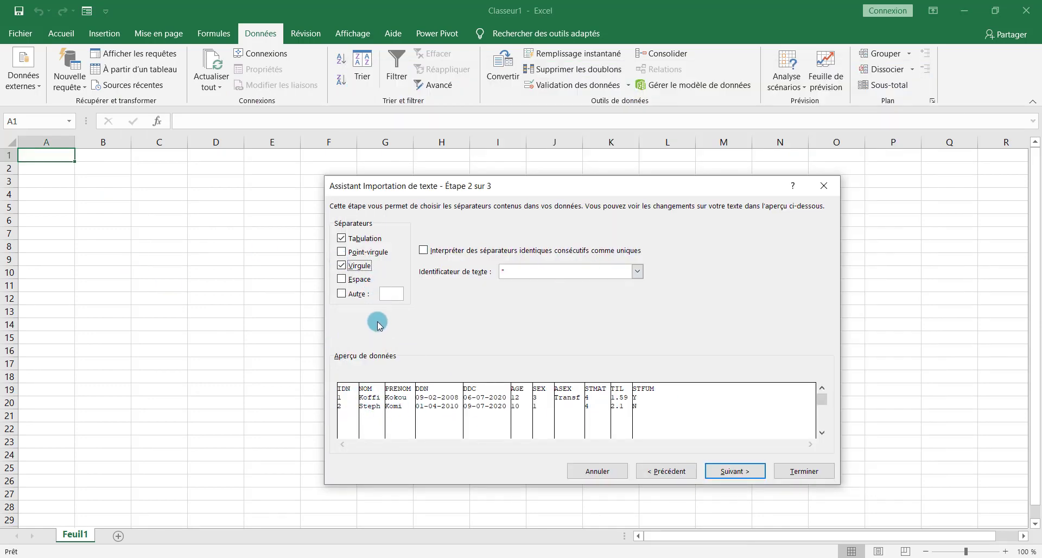
Untick the comma separator in Excel, then reopen epiform.epx for export in EpiData Manager
{"action": "left_click", "coordinate": [342, 268]}
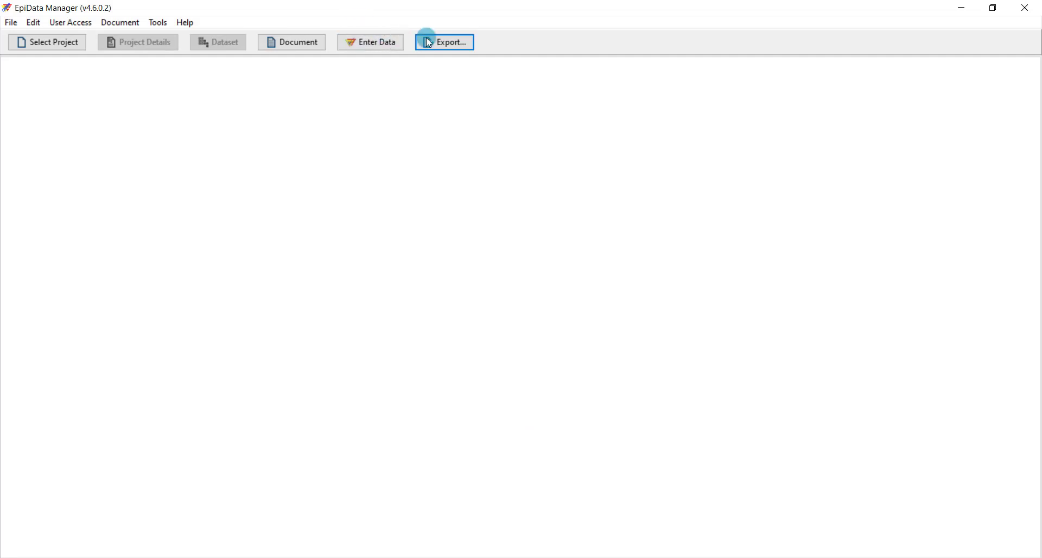
{"action": "left_click", "coordinate": [428, 43]}
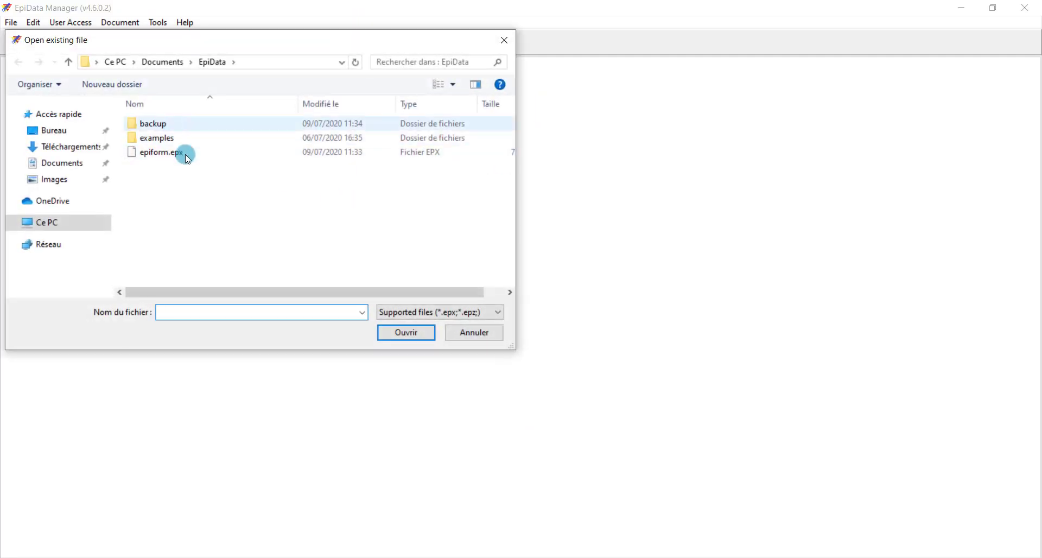
{"action": "left_click", "coordinate": [187, 155]}
{"action": "left_click", "coordinate": [409, 333]}
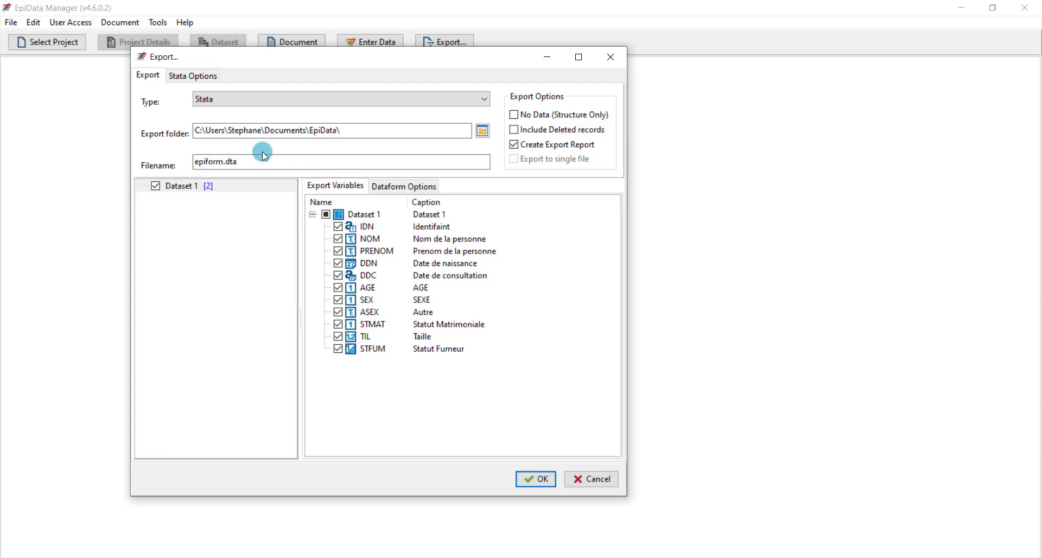
Set the export type to CSV File as epiform.csv and view its comma separator settings
{"action": "left_click", "coordinate": [215, 98]}
{"action": "left_click", "coordinate": [227, 113]}
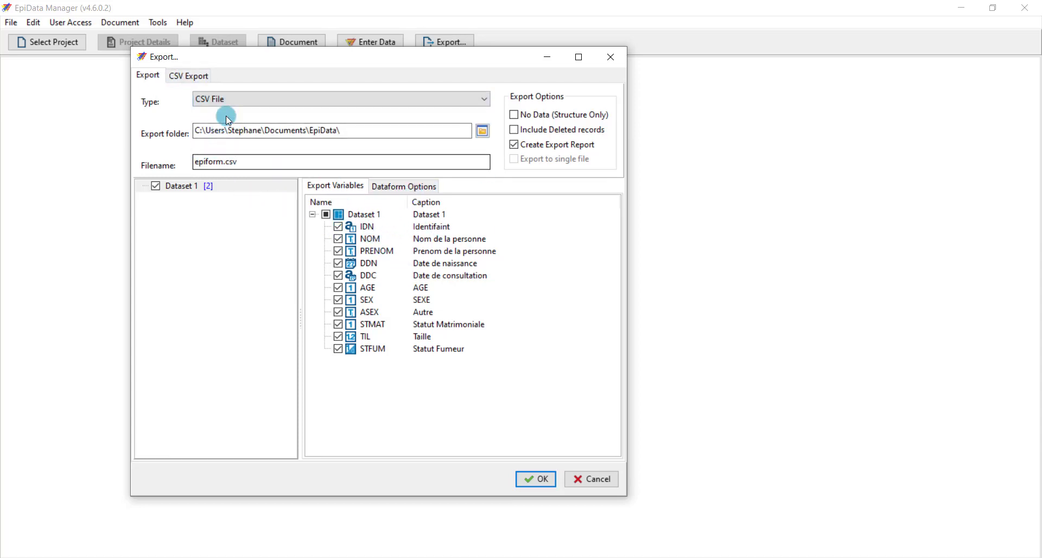
{"action": "left_click", "coordinate": [253, 173]}
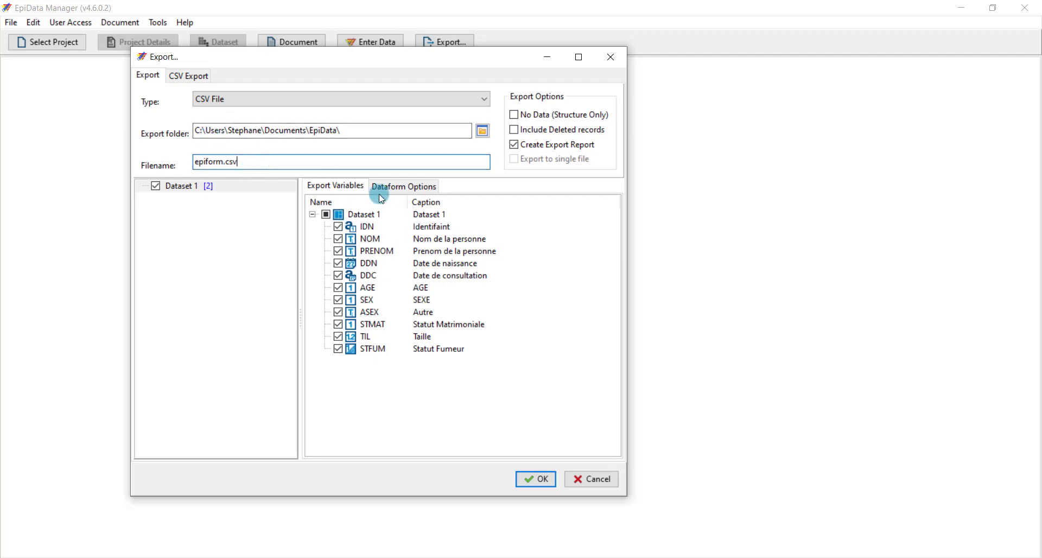
{"action": "left_click", "coordinate": [188, 76]}
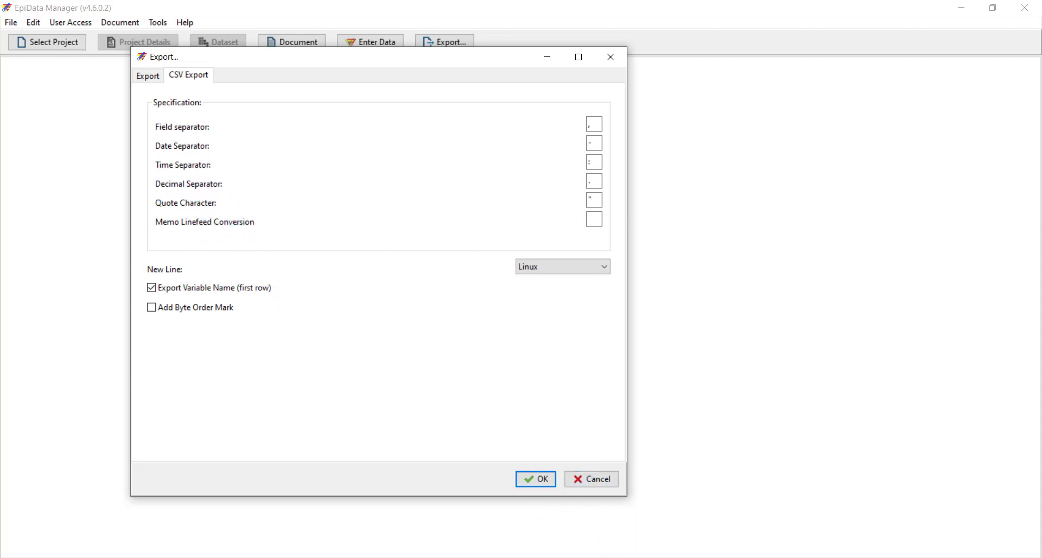
Import the CSV into Classeur1 as comma-delimited columns starting at cell A1
{"action": "mouse_move", "coordinate": [507, 549]}
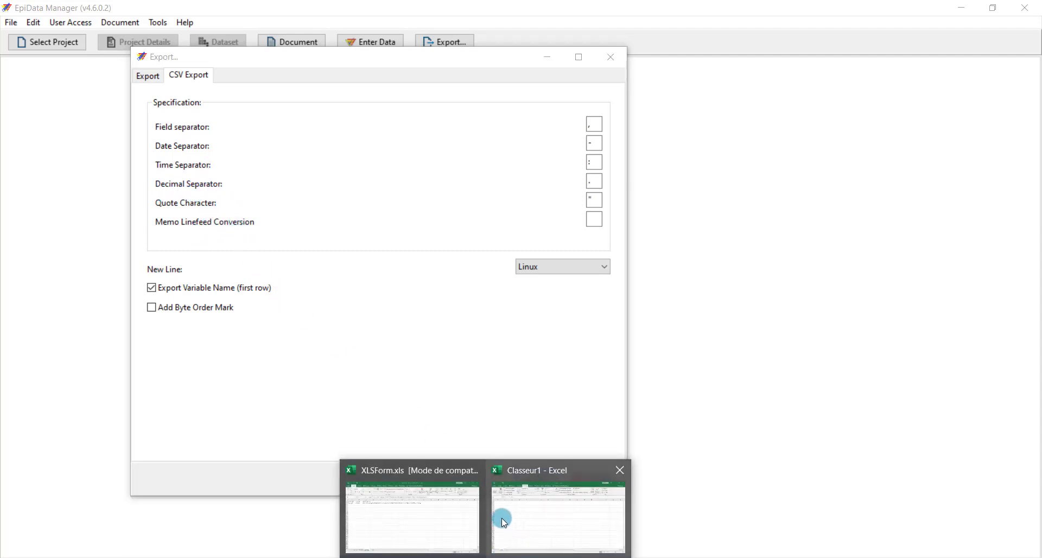
{"action": "mouse_move", "coordinate": [448, 514]}
{"action": "left_click", "coordinate": [518, 513]}
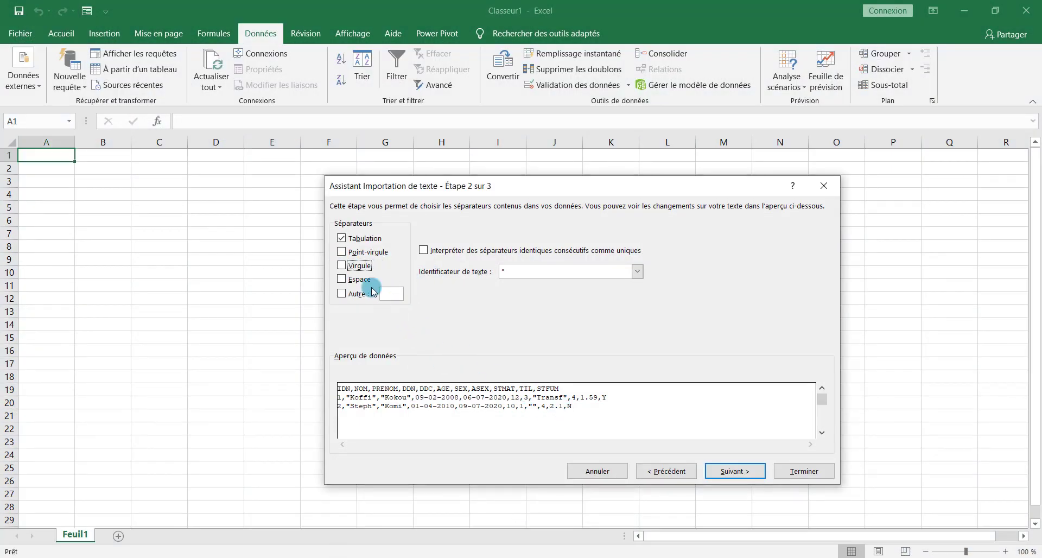
{"action": "left_click", "coordinate": [341, 266]}
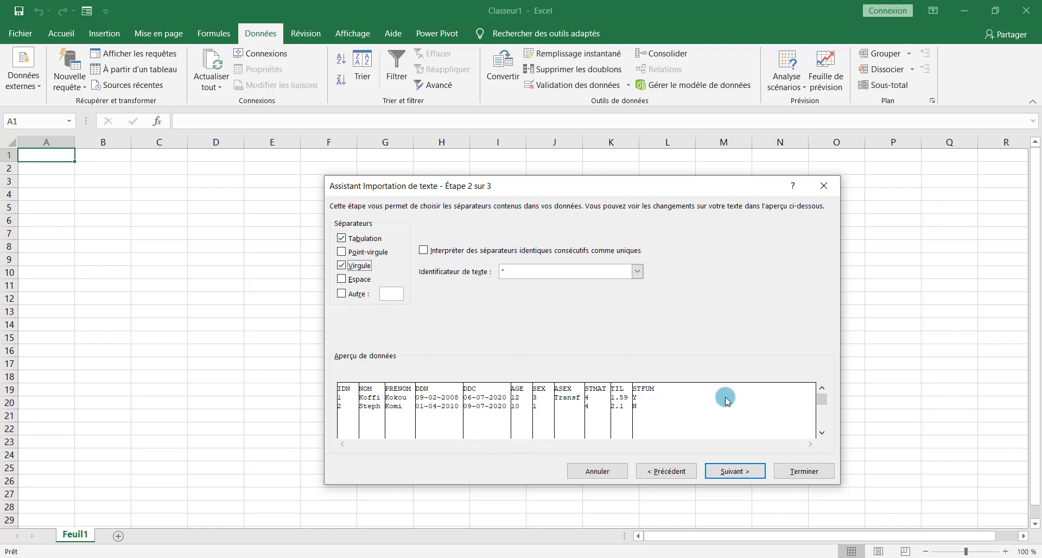
{"action": "left_click", "coordinate": [748, 470]}
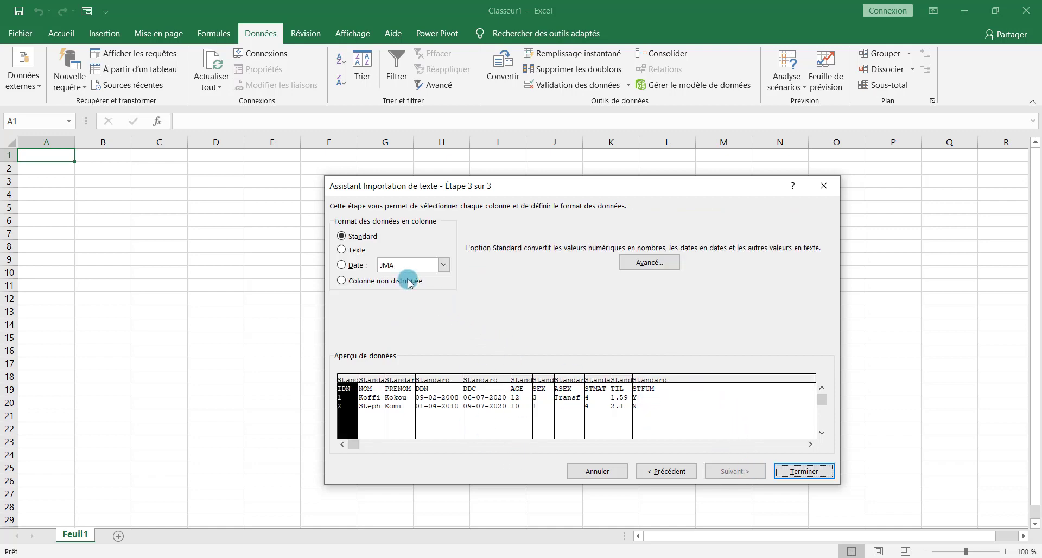
{"action": "left_click", "coordinate": [806, 471]}
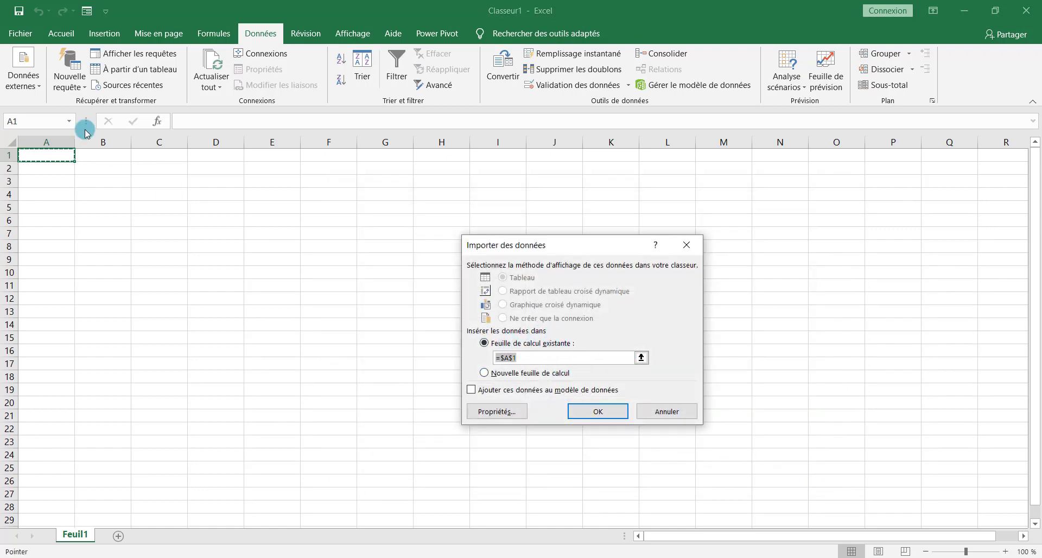
{"action": "left_click", "coordinate": [598, 412]}
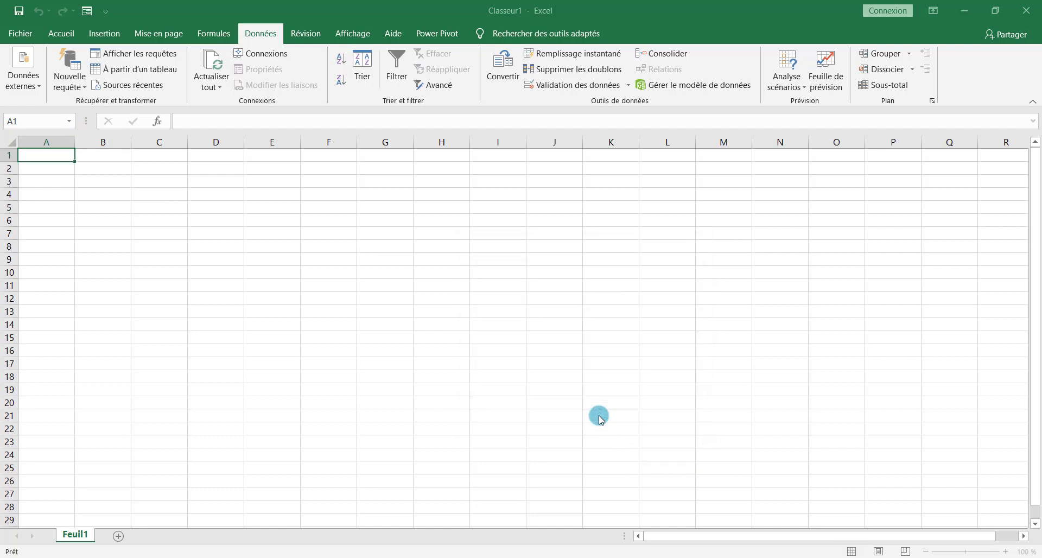
Check the imported data, including the first record's NOM value
{"action": "left_click", "coordinate": [147, 209]}
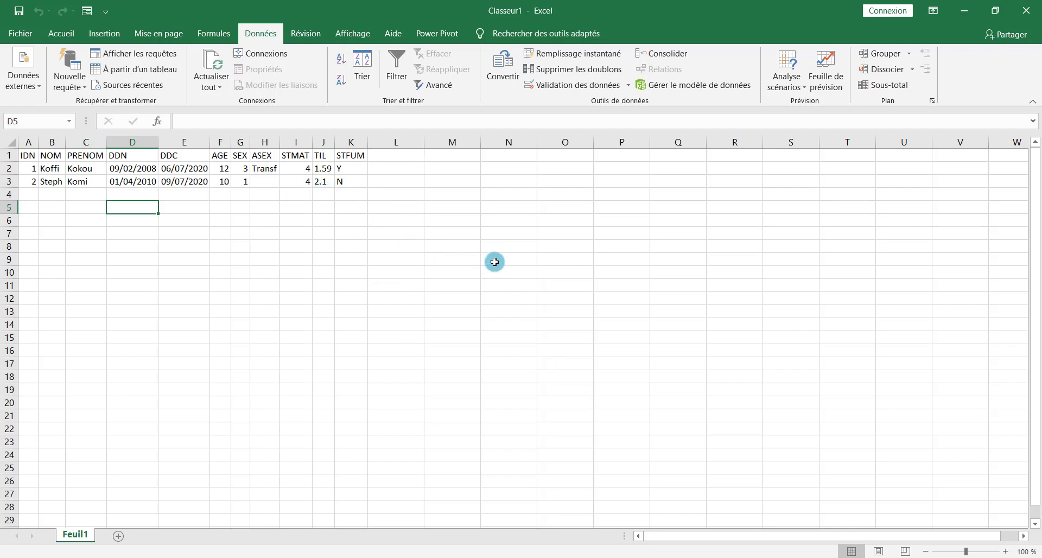
{"action": "left_click", "coordinate": [42, 168]}
{"action": "left_click", "coordinate": [130, 190]}
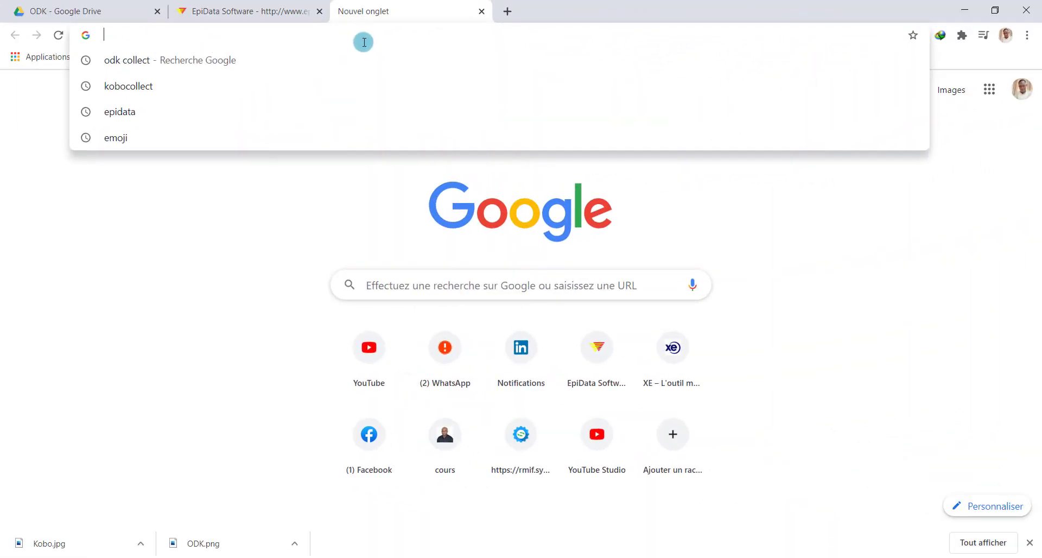
Load getodk.org, scroll through its homepage, then start a new browser tab
{"action": "type", "text": "getodk.org"}
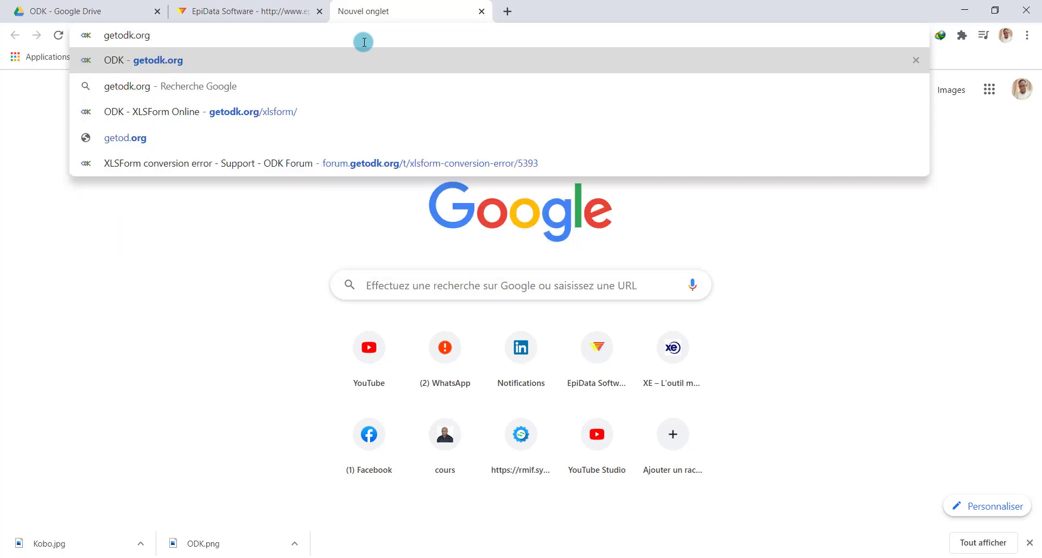
{"action": "key", "text": "Return"}
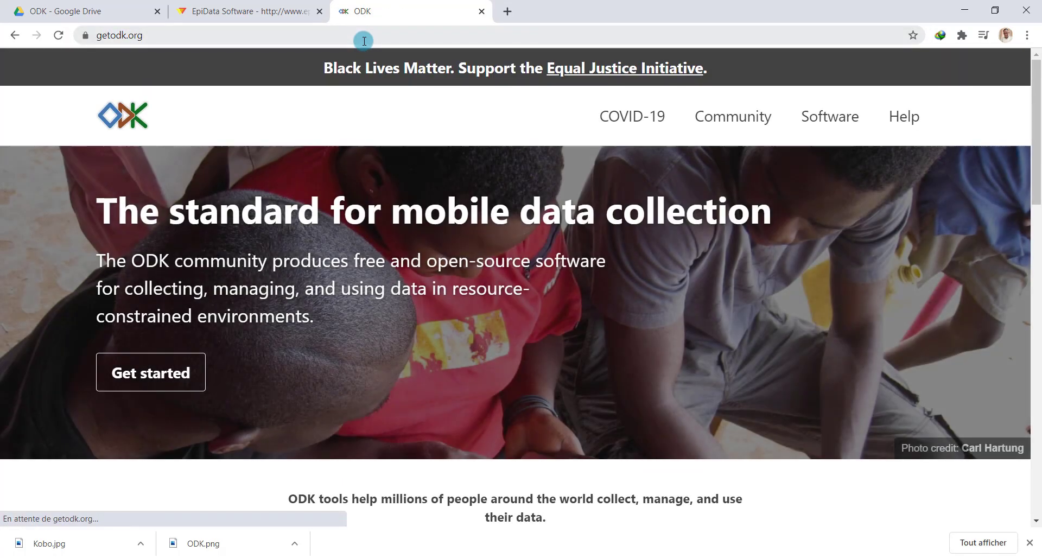
{"action": "scroll", "coordinate": [537, 367], "scroll_direction": "down", "scroll_amount": 15}
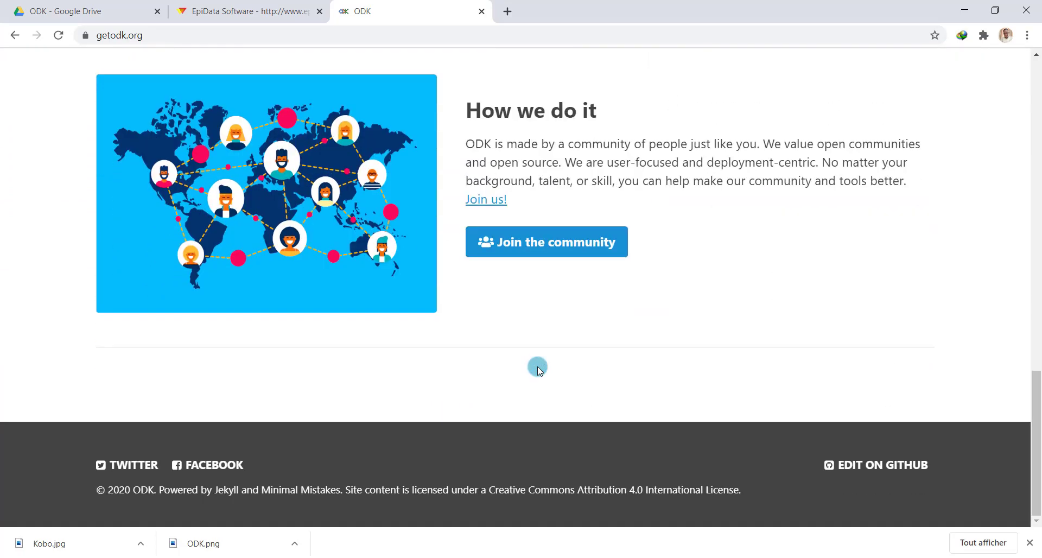
{"action": "scroll", "coordinate": [539, 369], "scroll_direction": "up", "scroll_amount": 12}
{"action": "scroll", "coordinate": [539, 365], "scroll_direction": "up", "scroll_amount": 4}
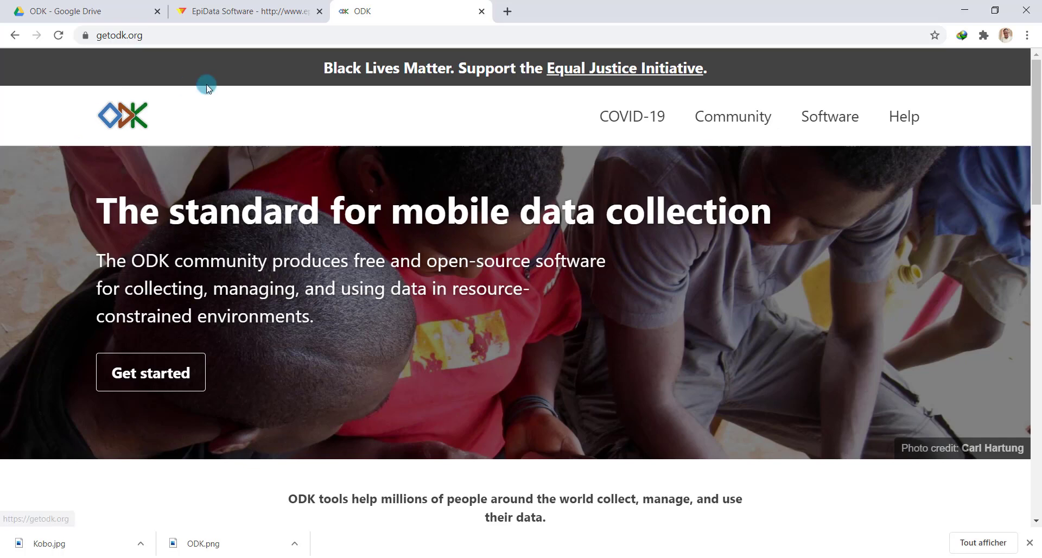
{"action": "left_click", "coordinate": [508, 11]}
{"action": "type", "text": "x"}
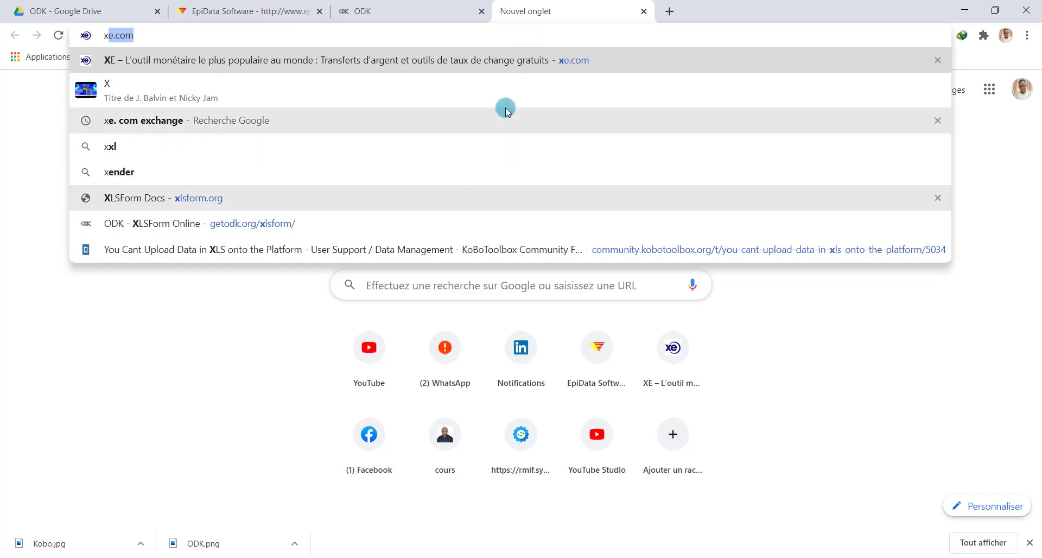
Load xlsform.org from the address suggestion and scroll through the survey and choices worksheet sections
{"action": "type", "text": "lsform"}
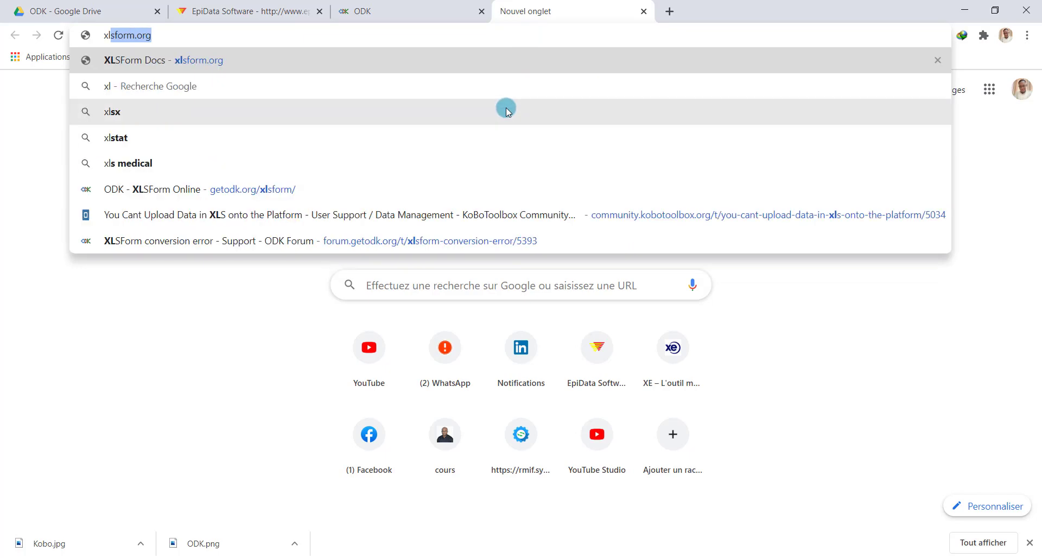
{"action": "key", "text": "Right"}
{"action": "key", "text": "Return"}
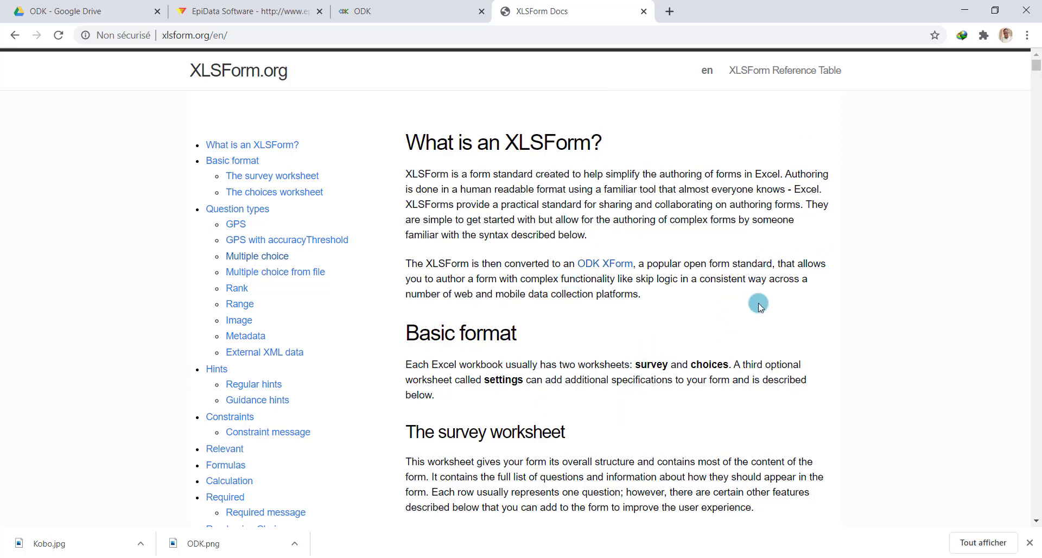
{"action": "scroll", "coordinate": [512, 265], "scroll_direction": "down", "scroll_amount": 7}
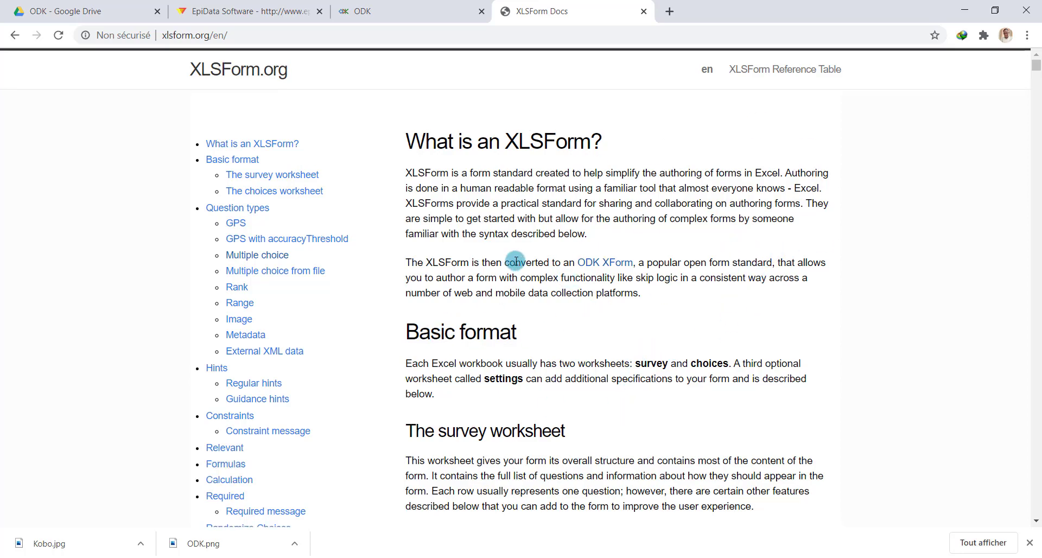
{"action": "scroll", "coordinate": [516, 260], "scroll_direction": "down", "scroll_amount": 5}
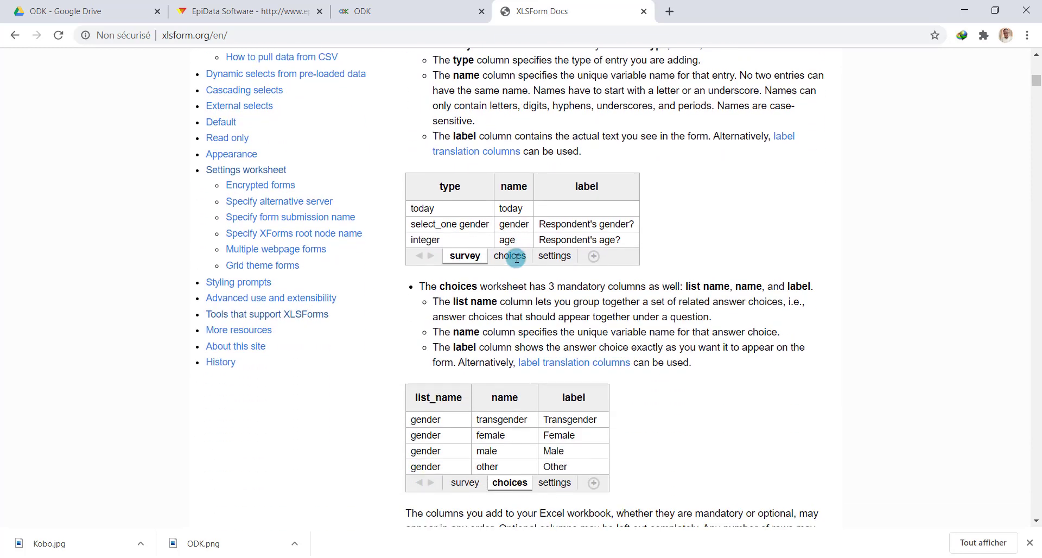
{"action": "scroll", "coordinate": [516, 257], "scroll_direction": "up", "scroll_amount": 7}
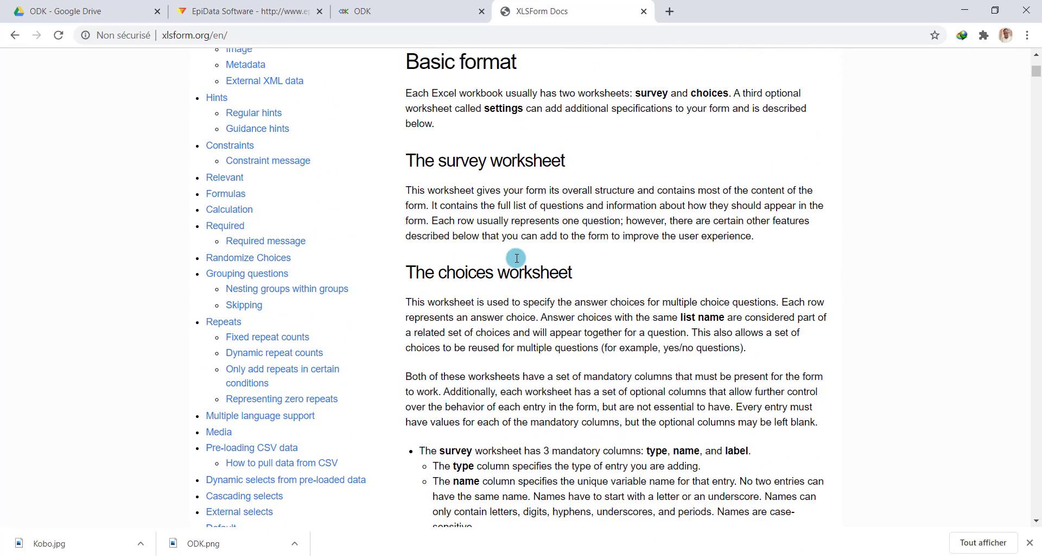
{"action": "scroll", "coordinate": [517, 258], "scroll_direction": "up", "scroll_amount": 5}
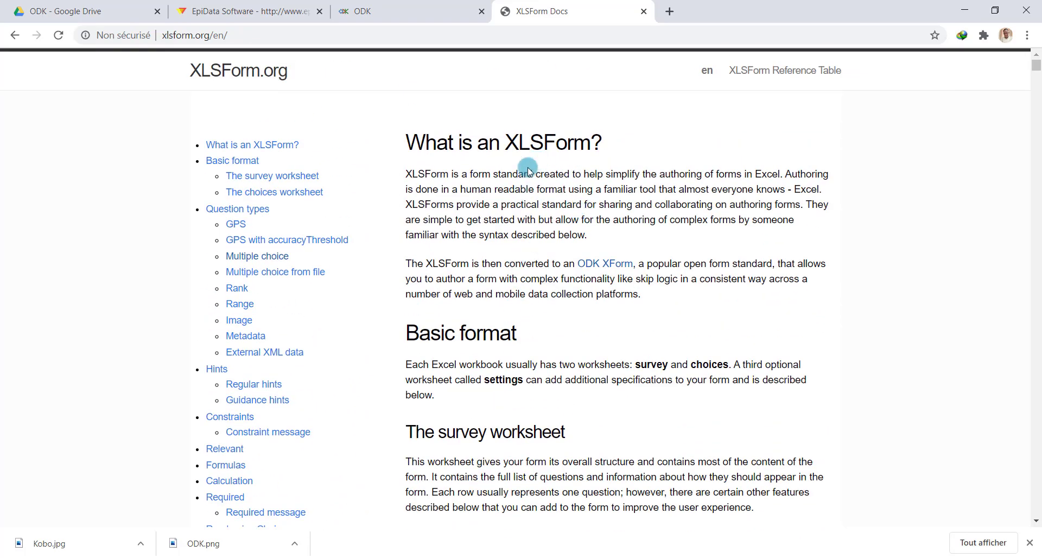
{"action": "scroll", "coordinate": [740, 234], "scroll_direction": "down", "scroll_amount": 7}
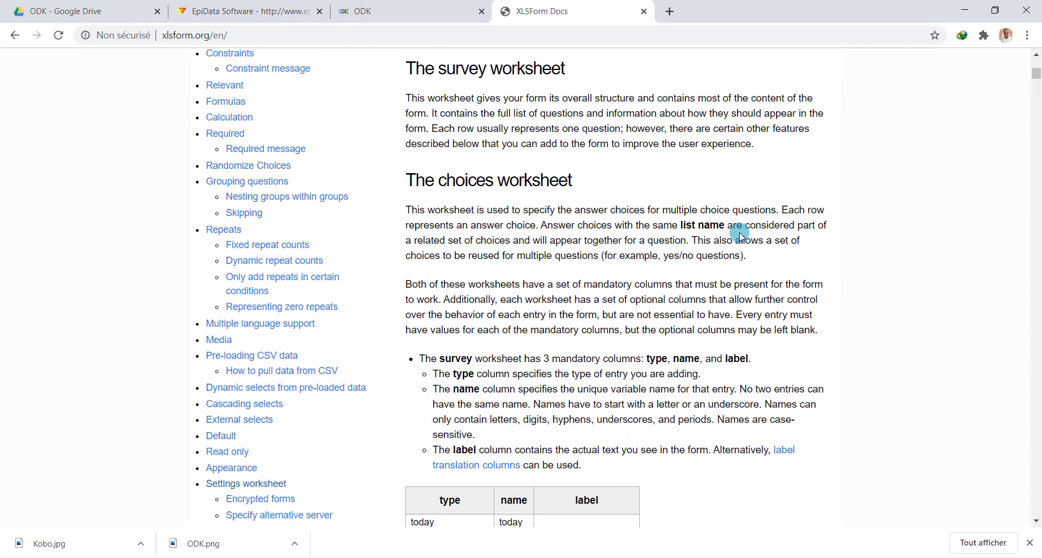
{"action": "scroll", "coordinate": [740, 234], "scroll_direction": "down", "scroll_amount": 7}
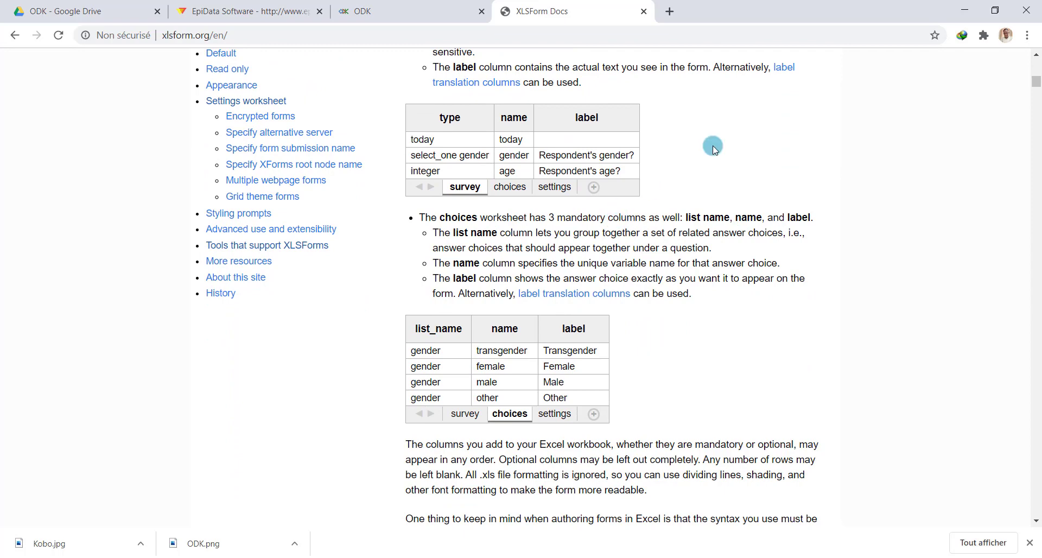
{"action": "scroll", "coordinate": [705, 154], "scroll_direction": "up", "scroll_amount": 1}
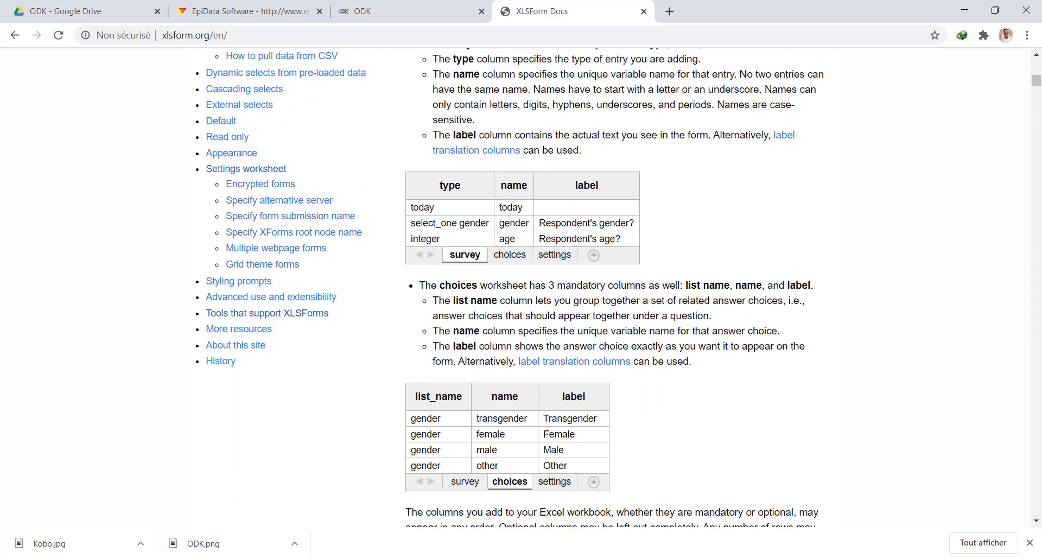
{"action": "scroll", "coordinate": [715, 187], "scroll_direction": "up", "scroll_amount": 1}
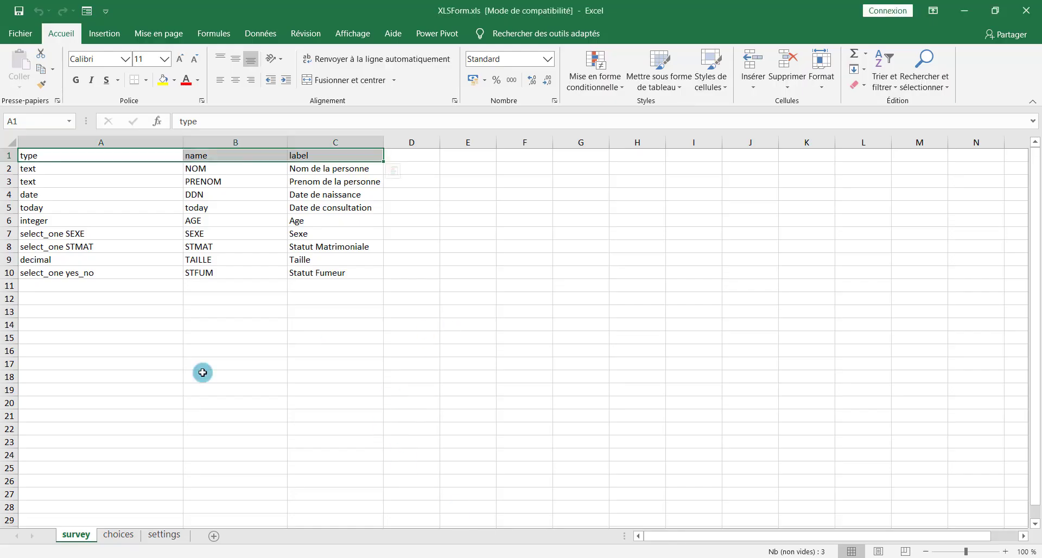
Bring up XLSForm.xls and move between its survey, choices and settings sheets twice
{"action": "left_click", "coordinate": [232, 428]}
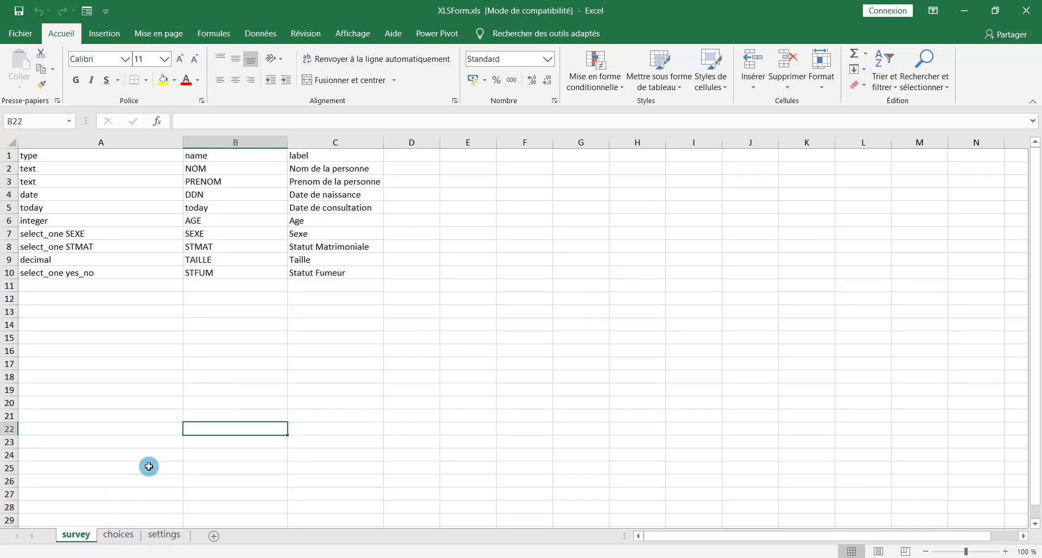
{"action": "left_click", "coordinate": [121, 536]}
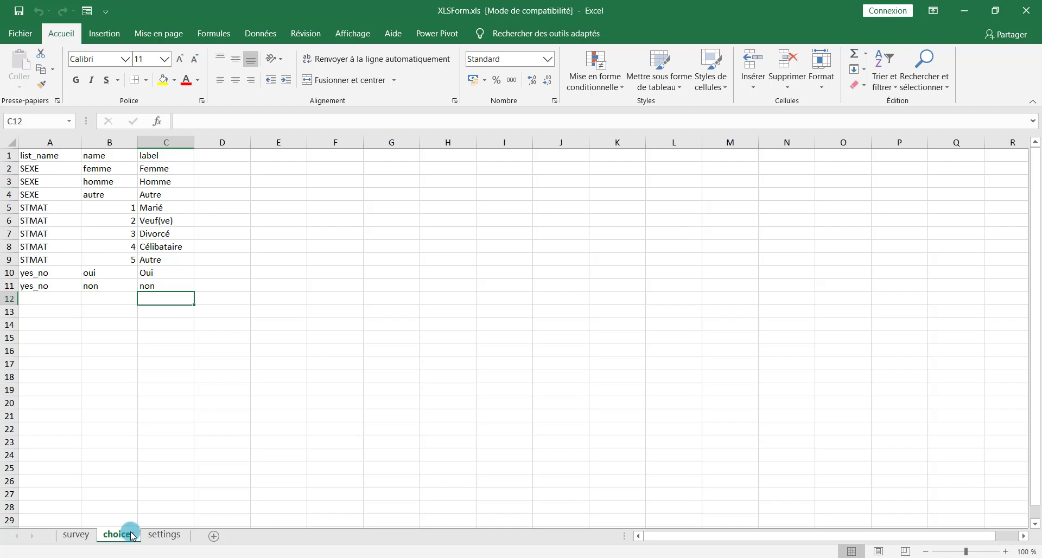
{"action": "left_click", "coordinate": [162, 535]}
{"action": "left_click", "coordinate": [78, 536]}
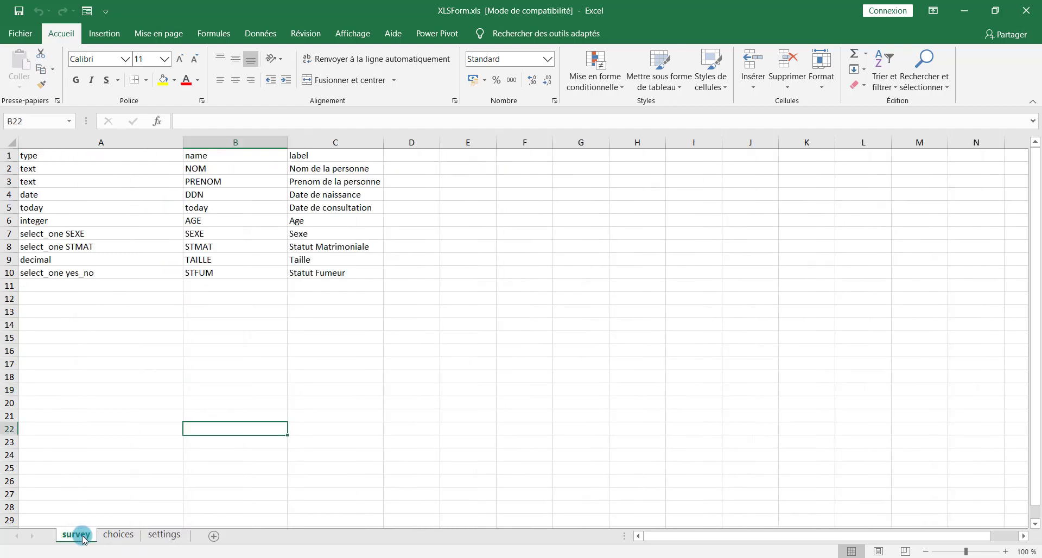
{"action": "left_click", "coordinate": [119, 536]}
{"action": "left_click", "coordinate": [164, 535]}
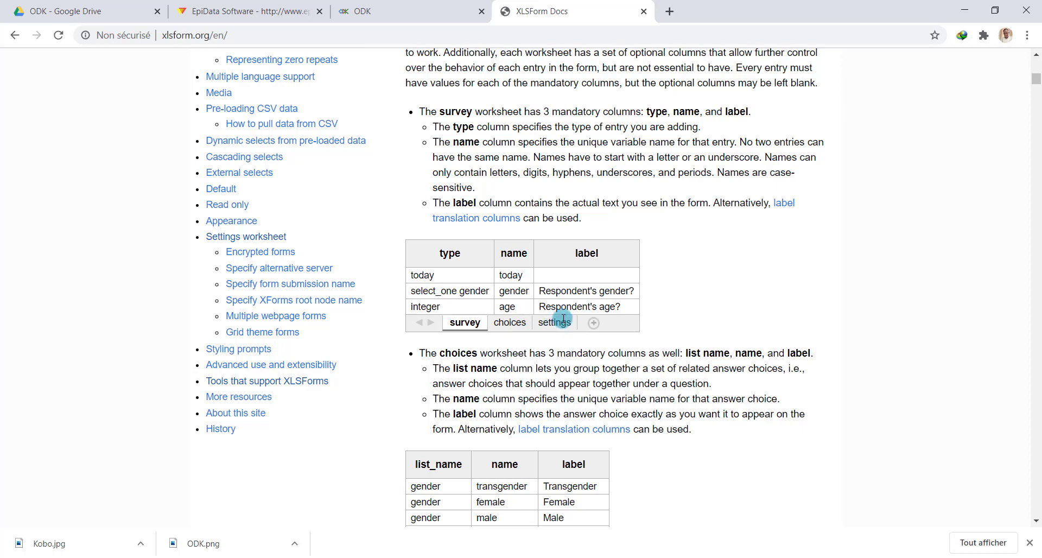
On the survey sheet, check the type, name and label headers and the first text entry
{"action": "scroll", "coordinate": [551, 347], "scroll_direction": "up", "scroll_amount": 4}
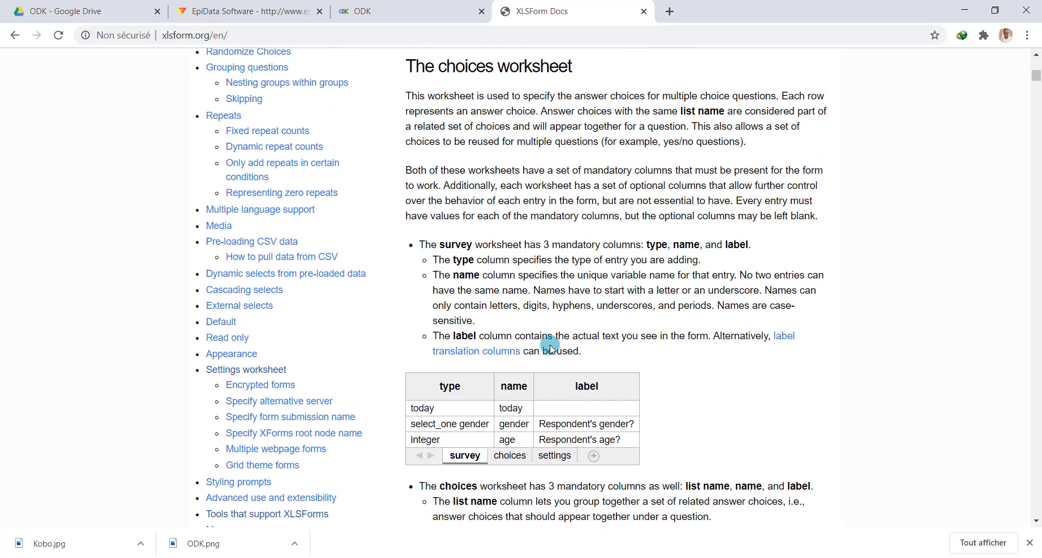
{"action": "left_click", "coordinate": [480, 557]}
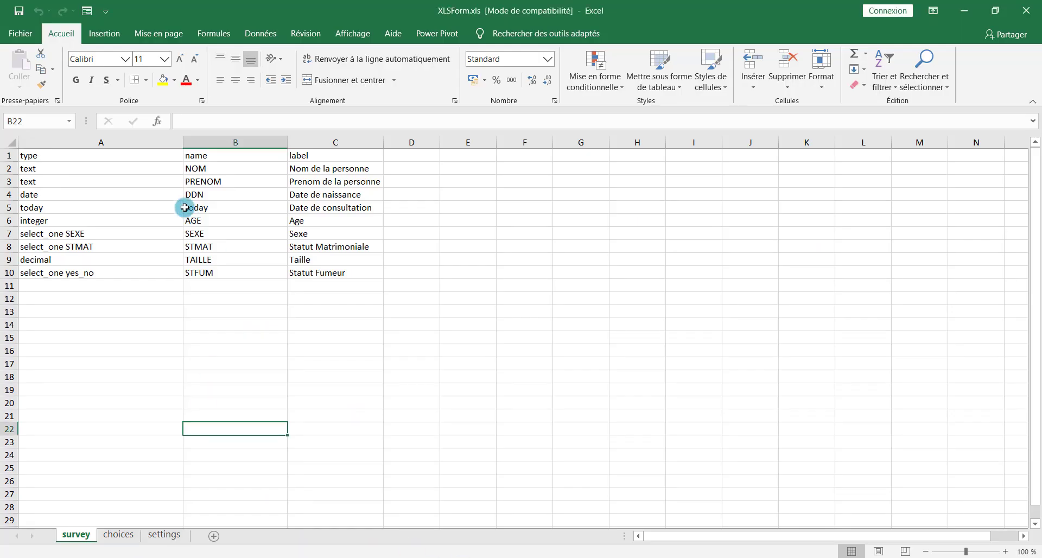
{"action": "left_click", "coordinate": [19, 158]}
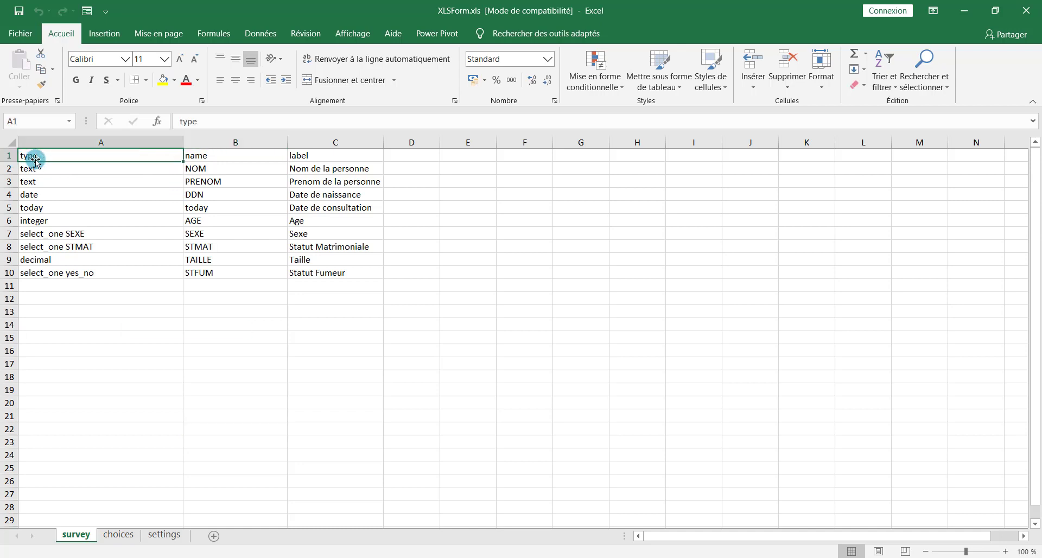
{"action": "left_click_drag", "start_coordinate": [33, 154], "coordinate": [312, 151]}
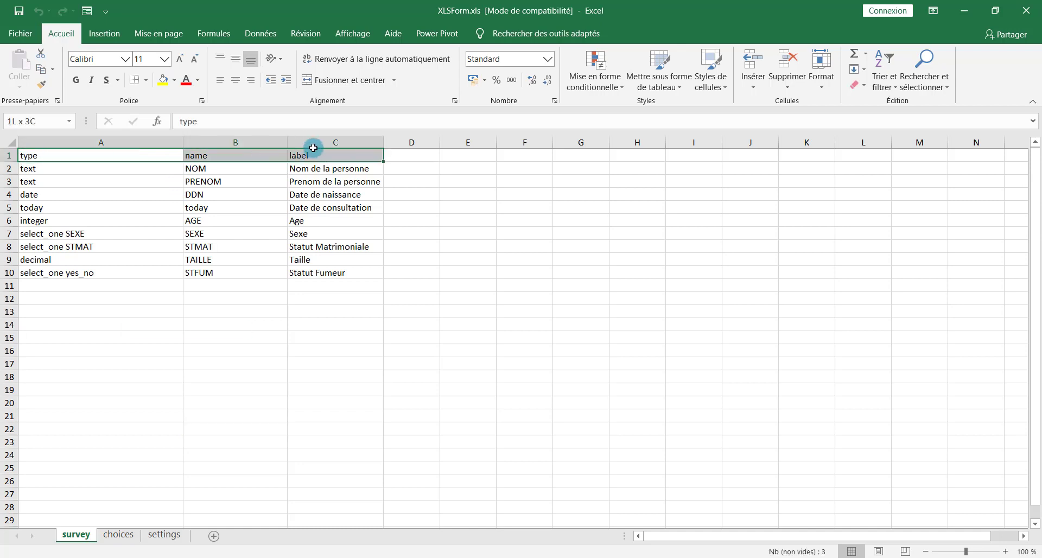
{"action": "left_click", "coordinate": [49, 157]}
{"action": "left_click", "coordinate": [207, 155]}
{"action": "left_click", "coordinate": [317, 154]}
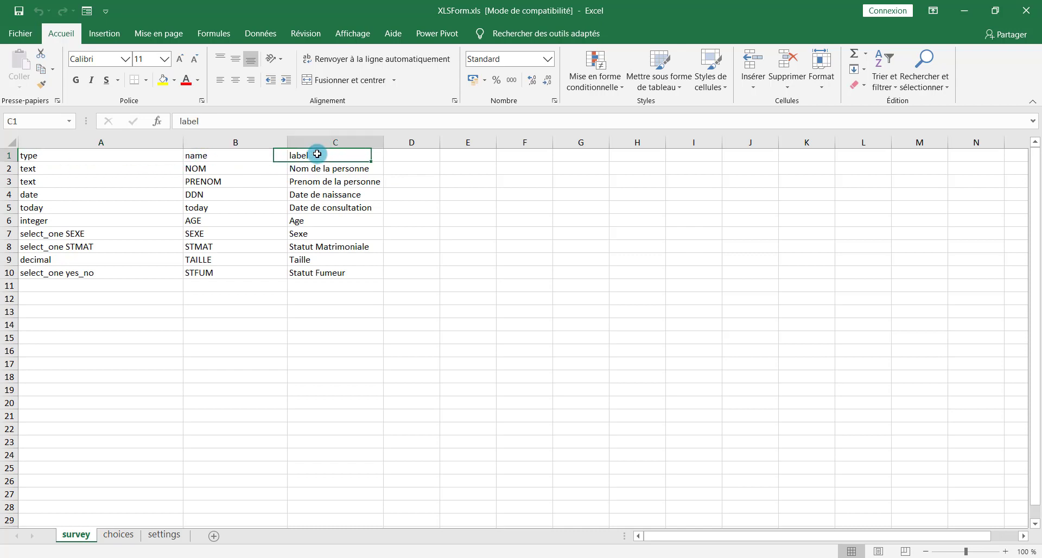
{"action": "left_click", "coordinate": [65, 168]}
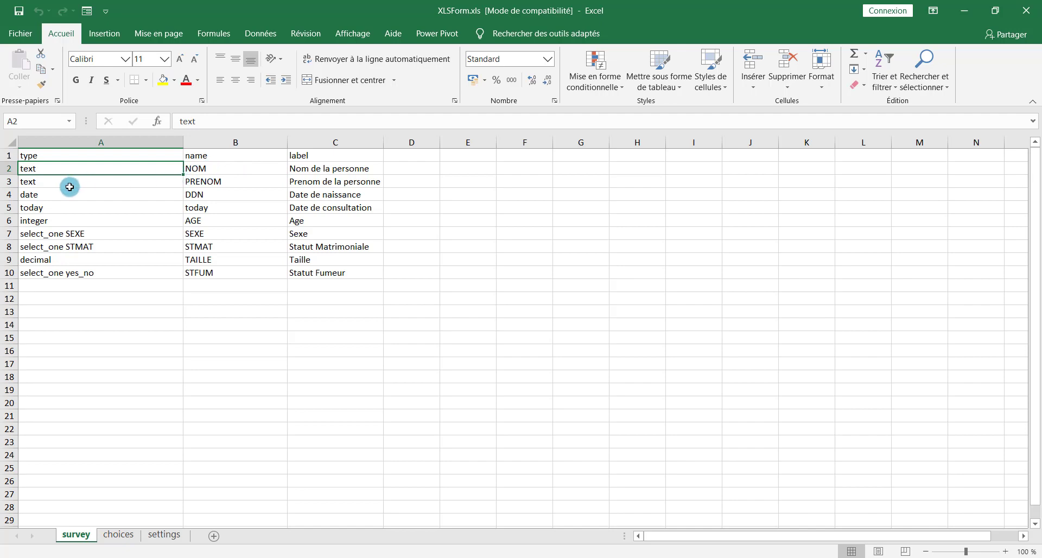
Inspect the DDN date, today, integer AGE and select_one STMAT and SEXE rows, then open choices
{"action": "left_click", "coordinate": [208, 196]}
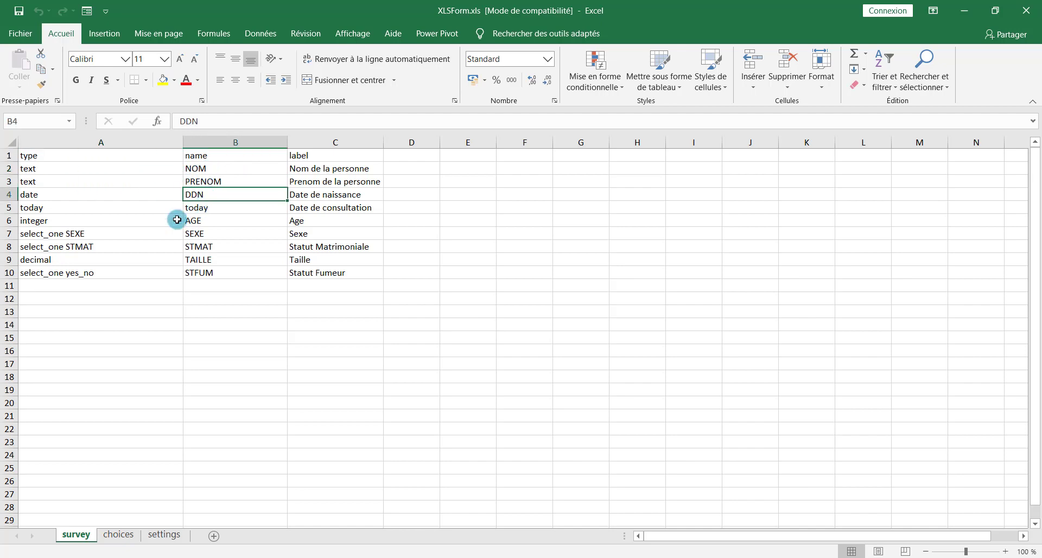
{"action": "left_click", "coordinate": [36, 208]}
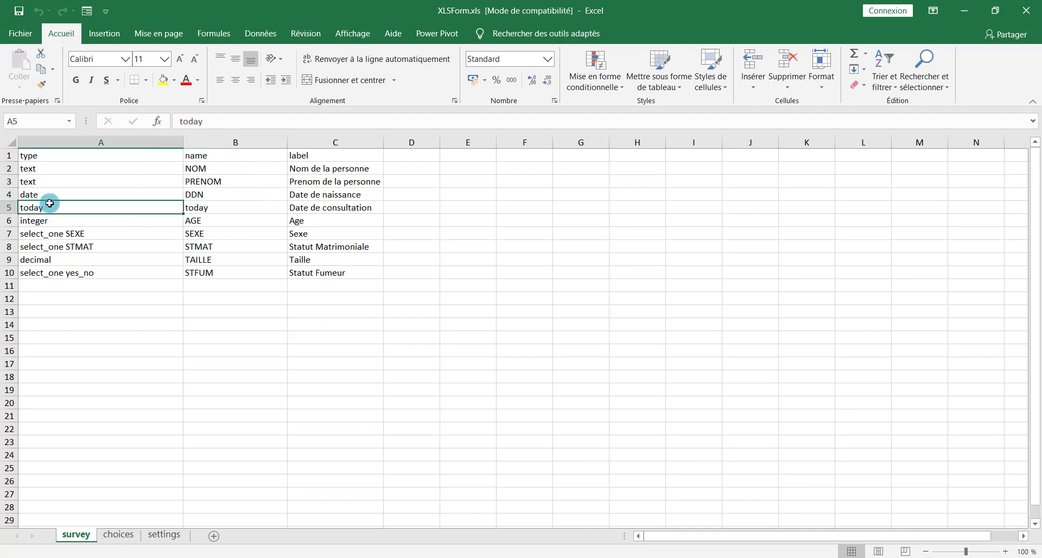
{"action": "left_click", "coordinate": [217, 205]}
{"action": "left_click", "coordinate": [38, 222]}
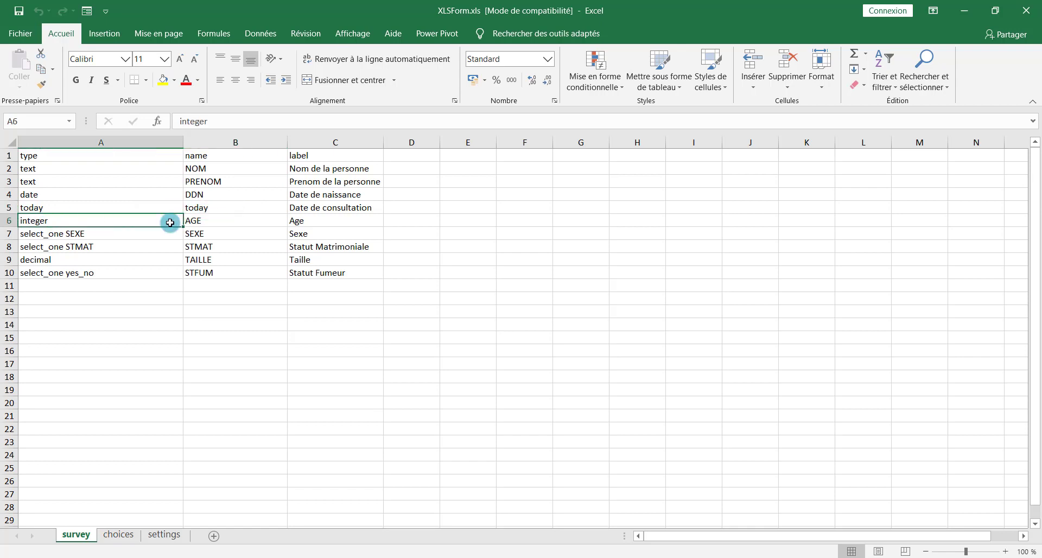
{"action": "left_click", "coordinate": [220, 223]}
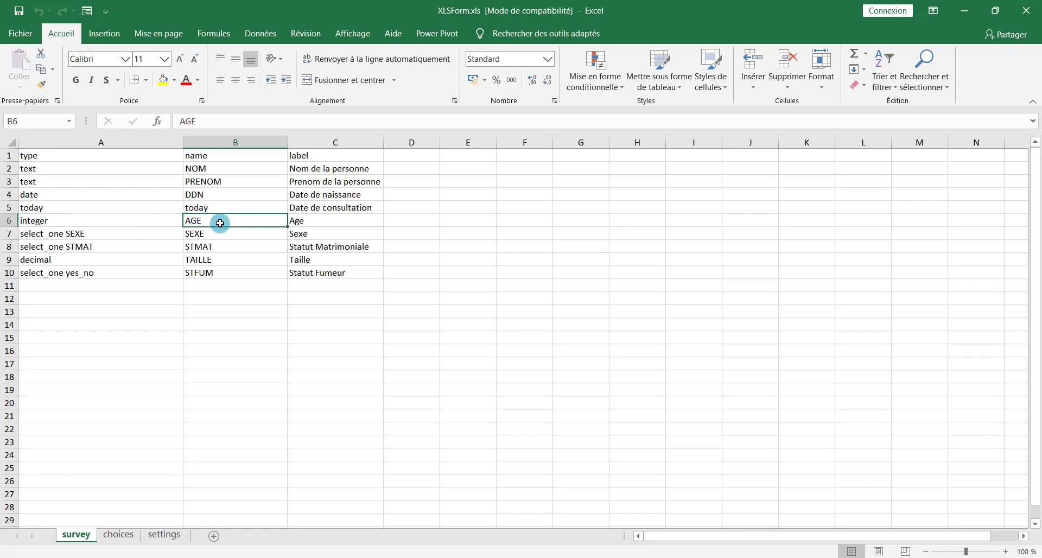
{"action": "left_click", "coordinate": [305, 220]}
{"action": "left_click", "coordinate": [63, 216]}
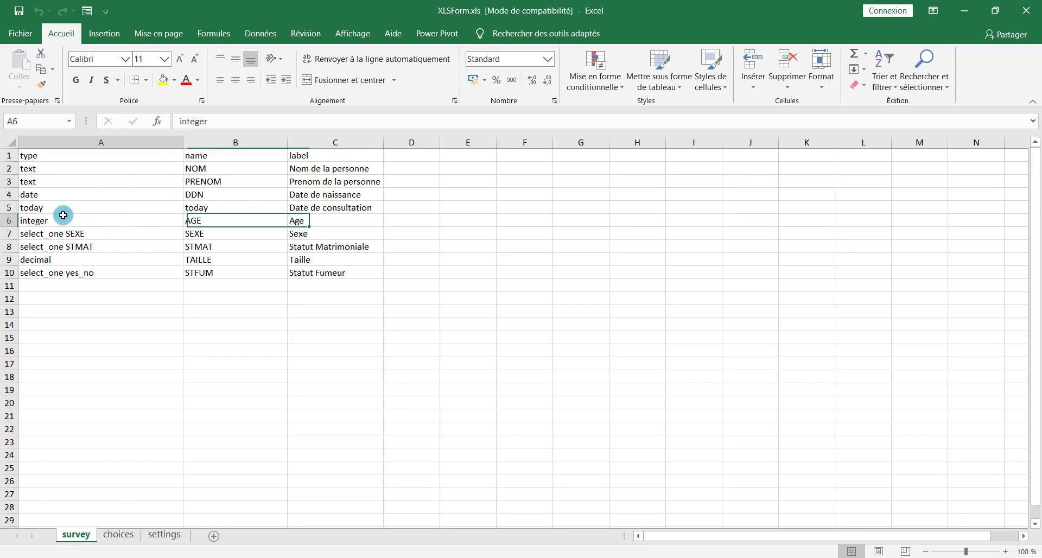
{"action": "left_click", "coordinate": [108, 245]}
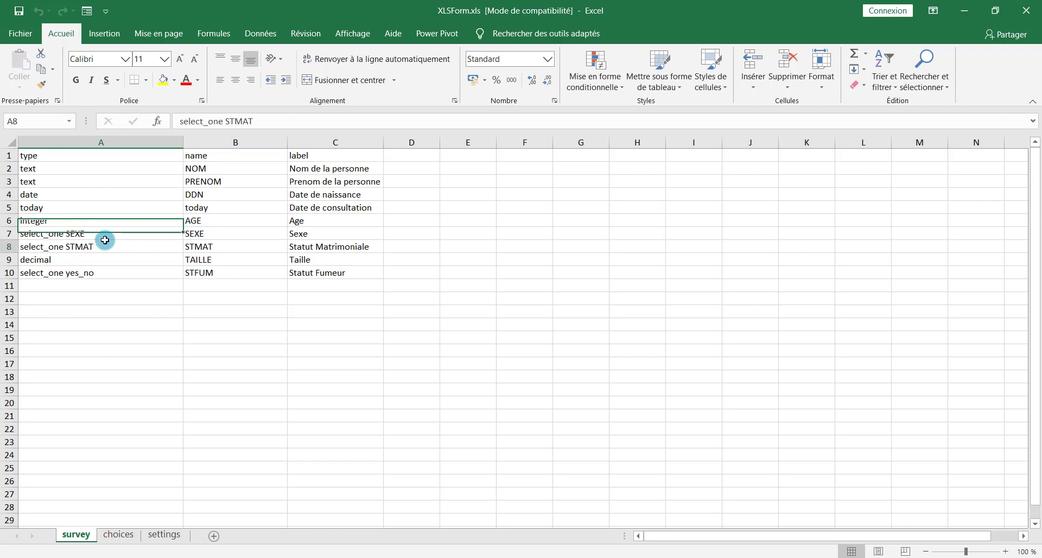
{"action": "left_click", "coordinate": [179, 232]}
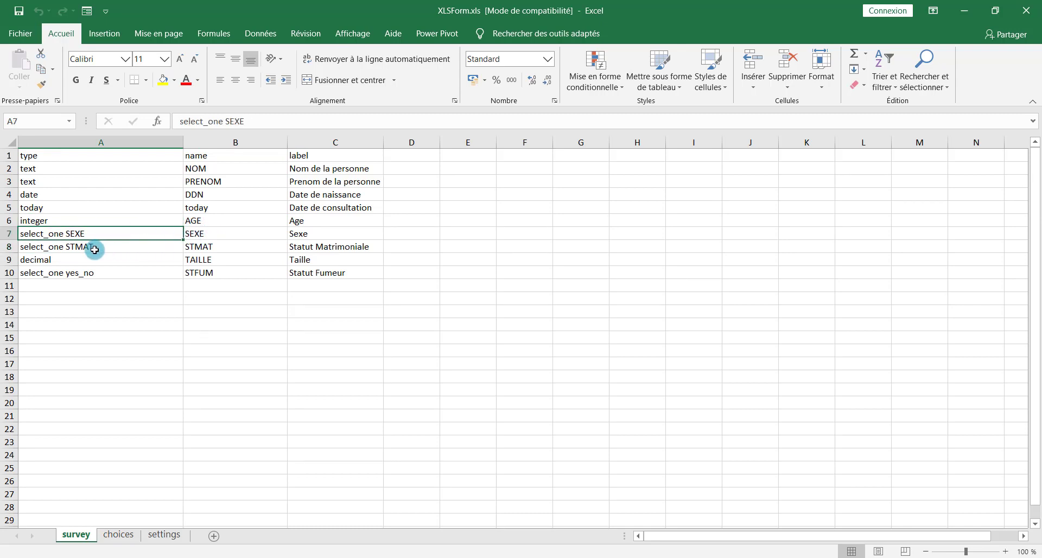
{"action": "left_click", "coordinate": [119, 535]}
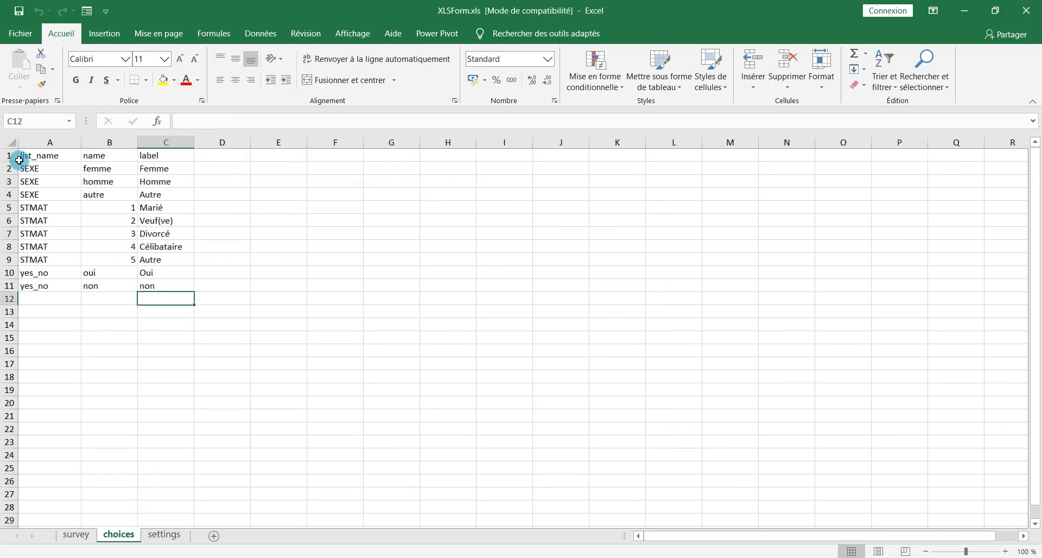
Check the choices header, the SEXE names femme, homme and autre, and the STMAT label Marié
{"action": "left_click_drag", "start_coordinate": [22, 157], "coordinate": [166, 157]}
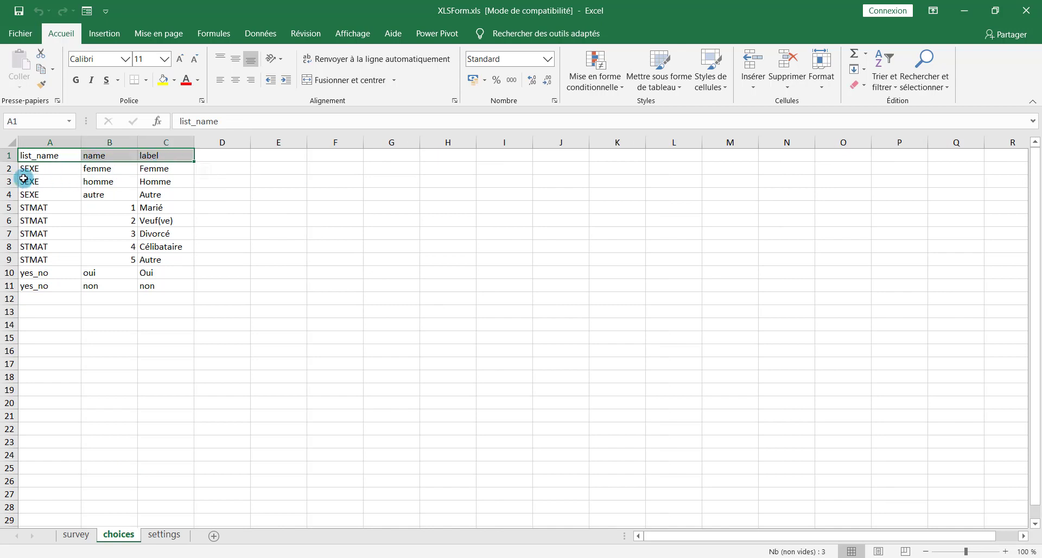
{"action": "left_click_drag", "start_coordinate": [37, 171], "coordinate": [34, 193]}
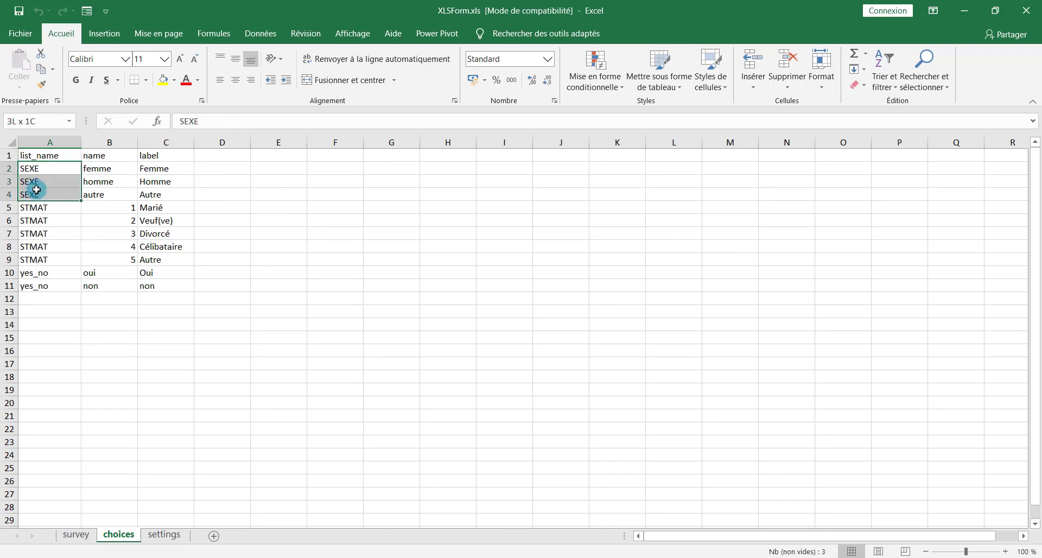
{"action": "left_click", "coordinate": [112, 170]}
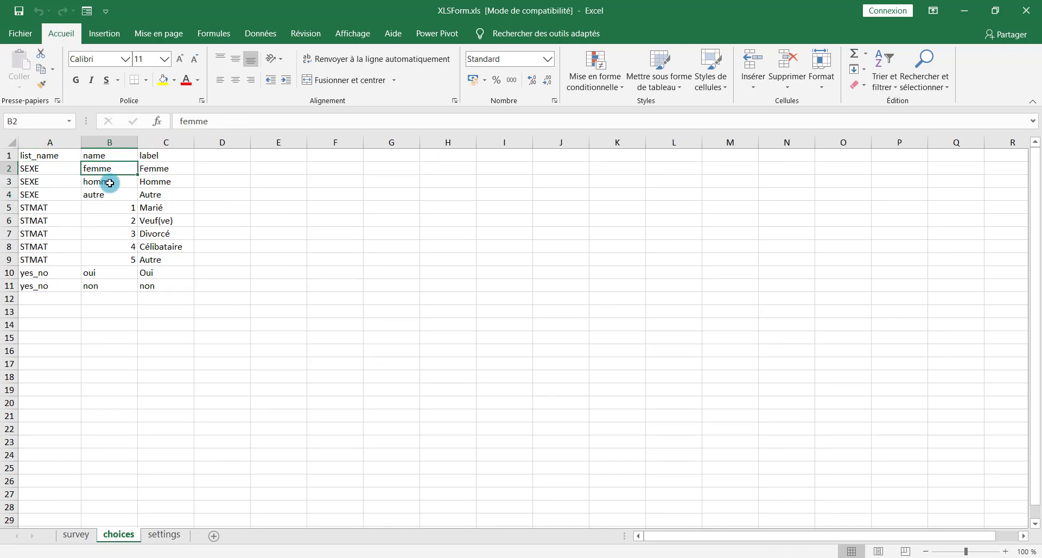
{"action": "left_click", "coordinate": [108, 183]}
{"action": "left_click", "coordinate": [107, 197]}
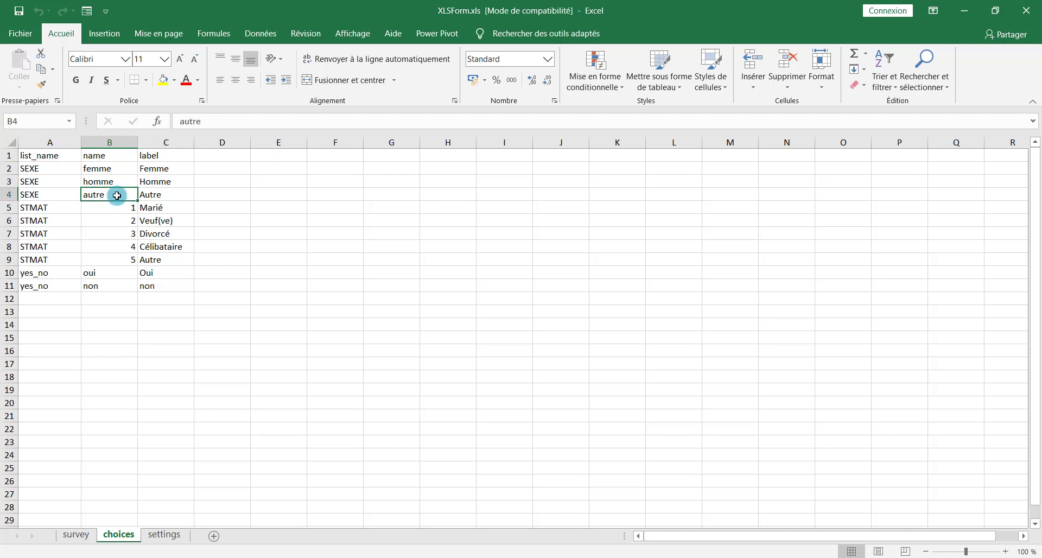
{"action": "left_click", "coordinate": [35, 207]}
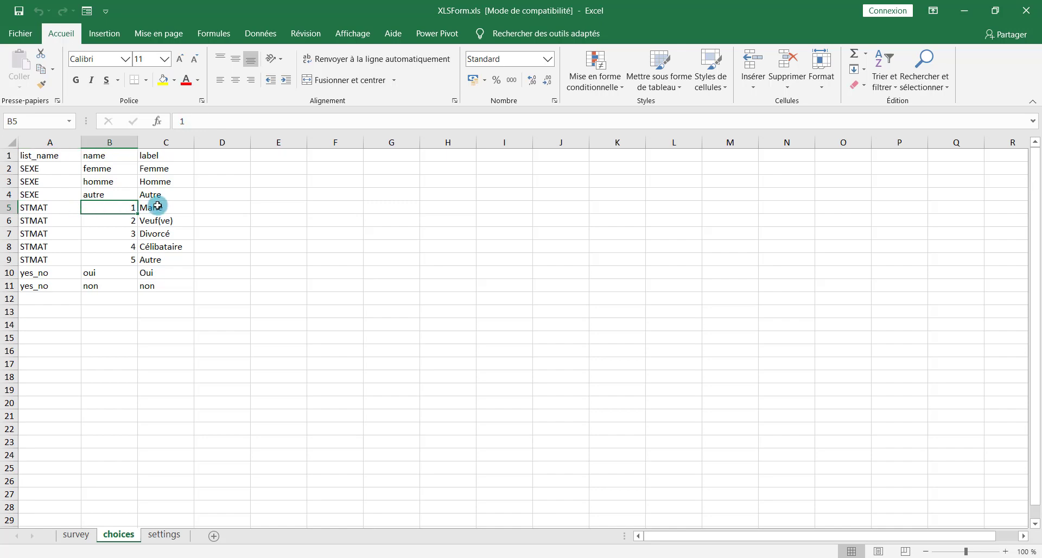
{"action": "left_click", "coordinate": [158, 209]}
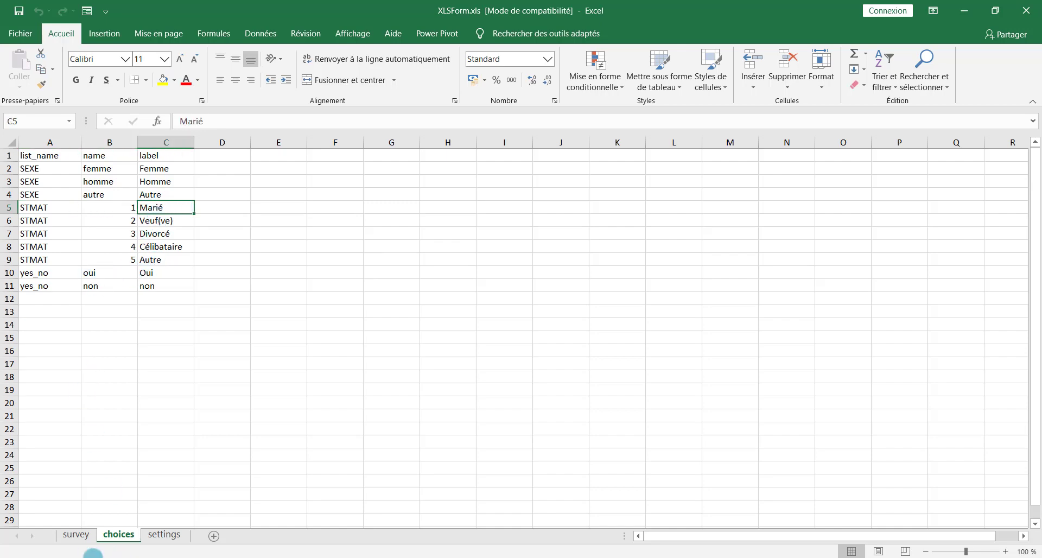
On the survey sheet, check the STFUM field and the decimal TAILLE question
{"action": "left_click", "coordinate": [76, 537]}
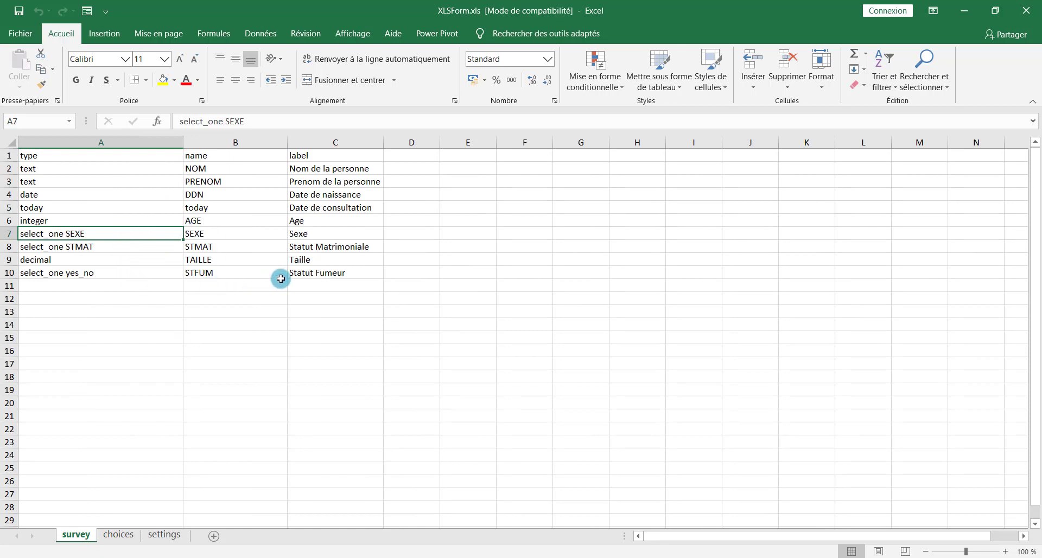
{"action": "left_click", "coordinate": [201, 273]}
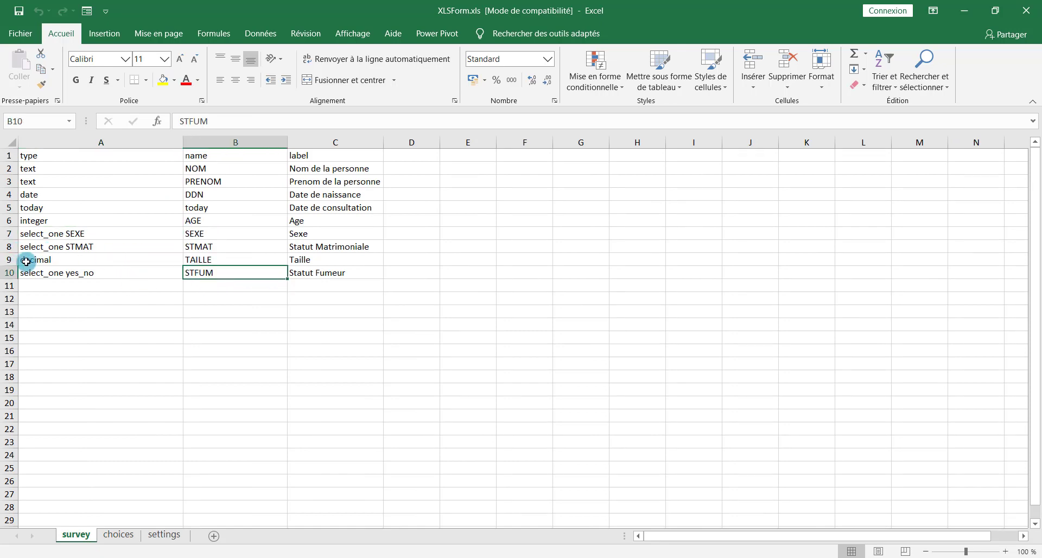
{"action": "left_click", "coordinate": [26, 261]}
{"action": "left_click", "coordinate": [206, 259]}
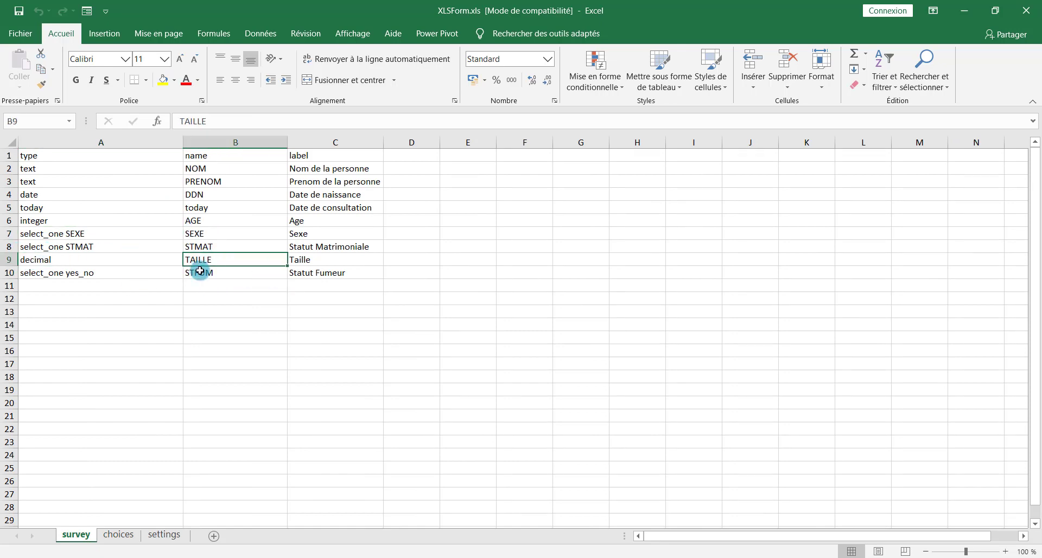
{"action": "left_click", "coordinate": [167, 535]}
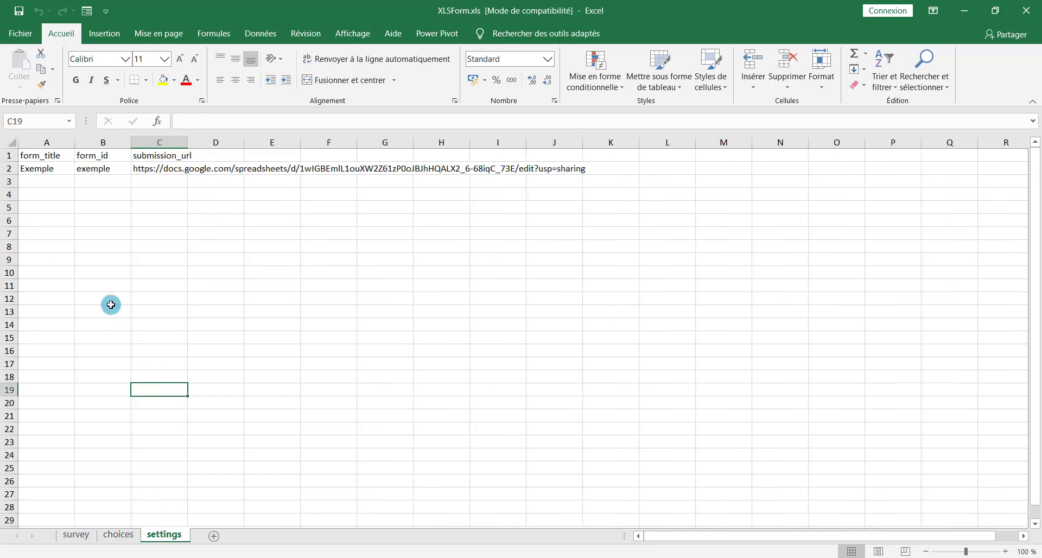
Check the form_title, form_id and Google Sheets submission_url settings
{"action": "left_click", "coordinate": [55, 155]}
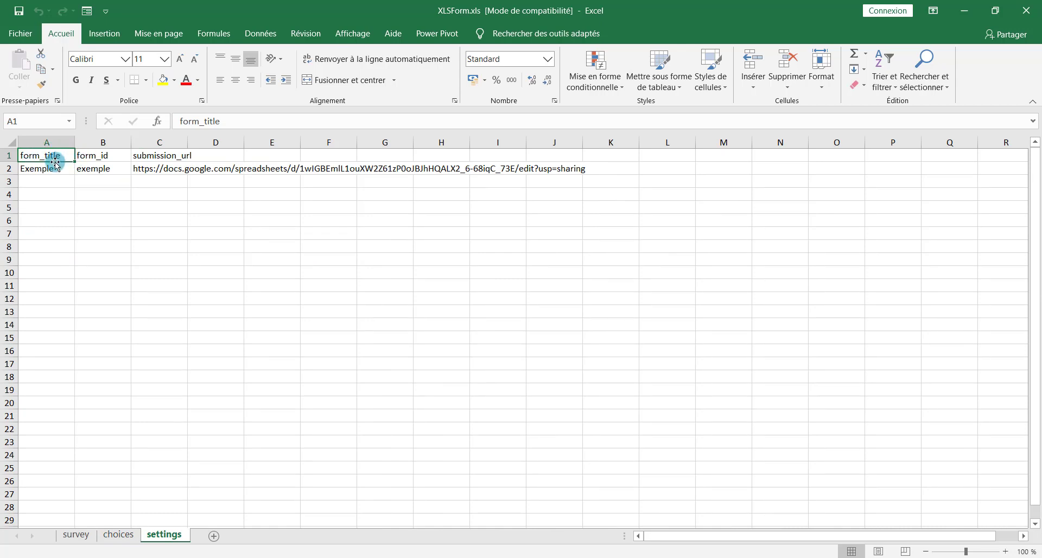
{"action": "left_click", "coordinate": [97, 155]}
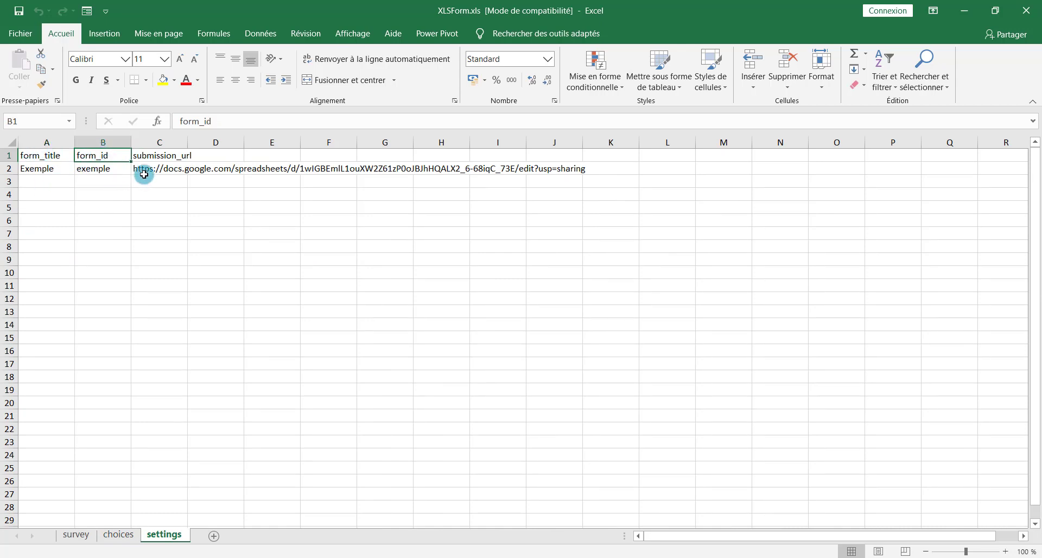
{"action": "left_click", "coordinate": [156, 159]}
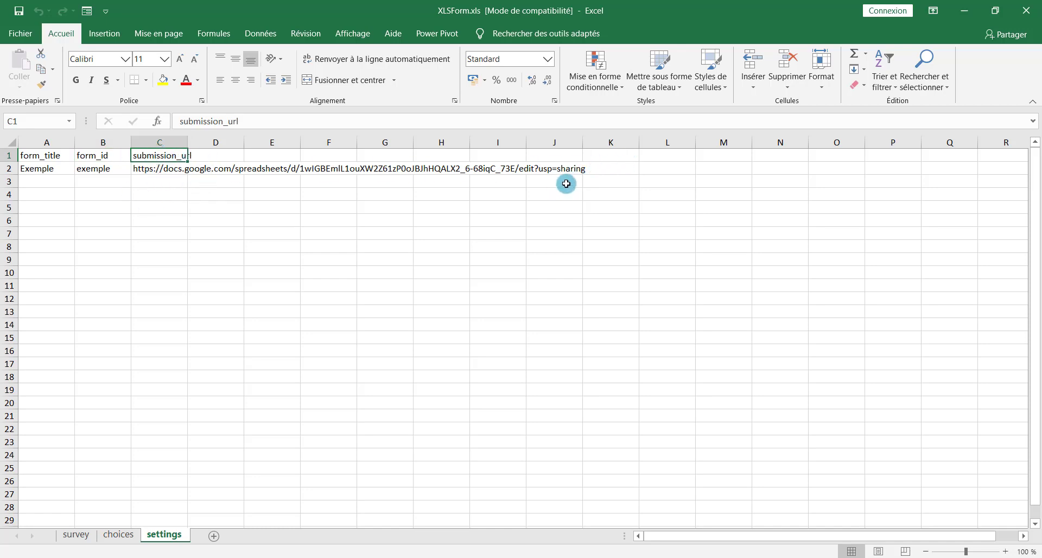
{"action": "left_click", "coordinate": [159, 171]}
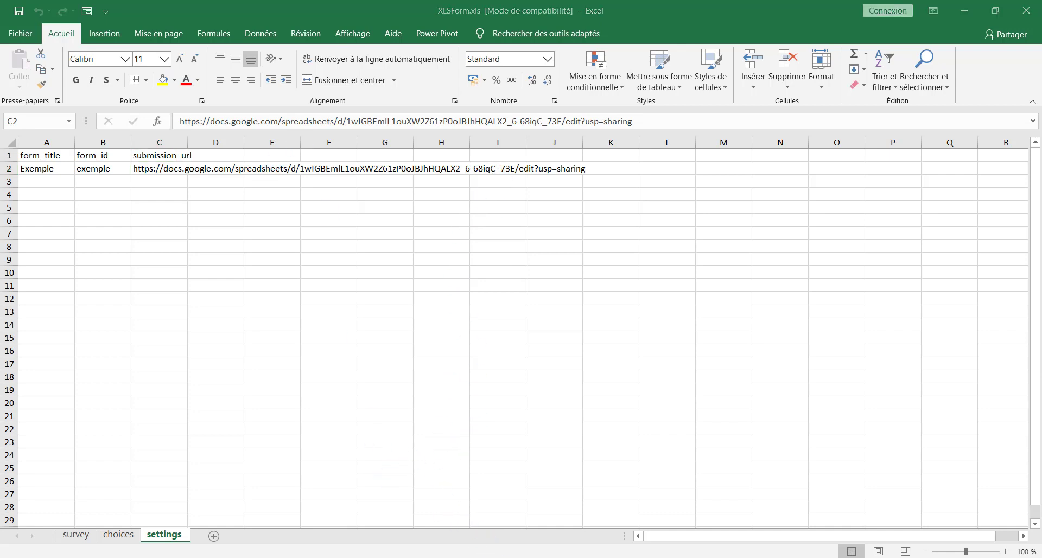
Bring Chrome forward on the Google Drive ODK folder tab
{"action": "mouse_move", "coordinate": [505, 556]}
{"action": "left_click", "coordinate": [391, 522]}
{"action": "left_click", "coordinate": [107, 5]}
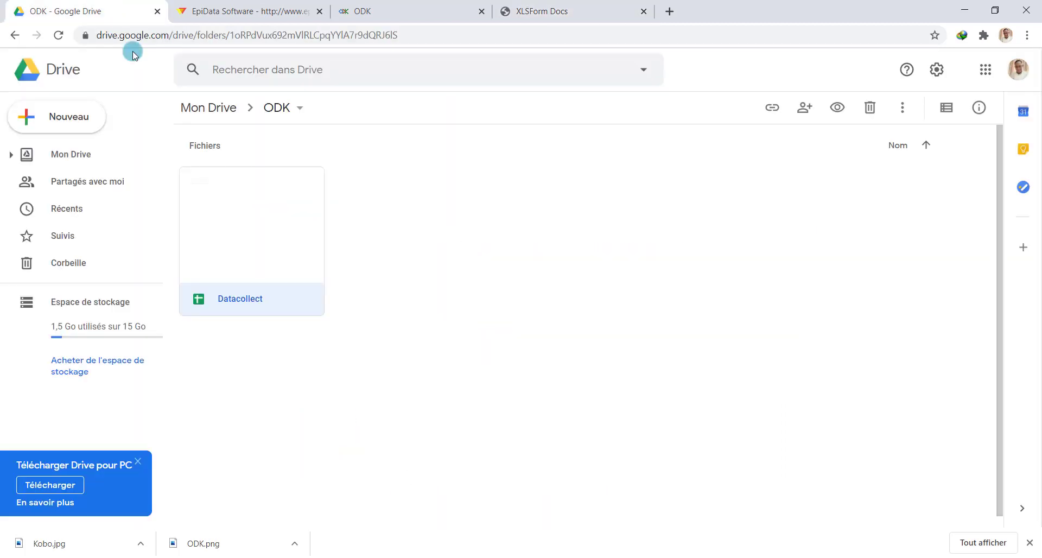
Open Datacollect to confirm its data sheet is empty, then return to the ODK website tab
{"action": "double_click", "coordinate": [245, 242]}
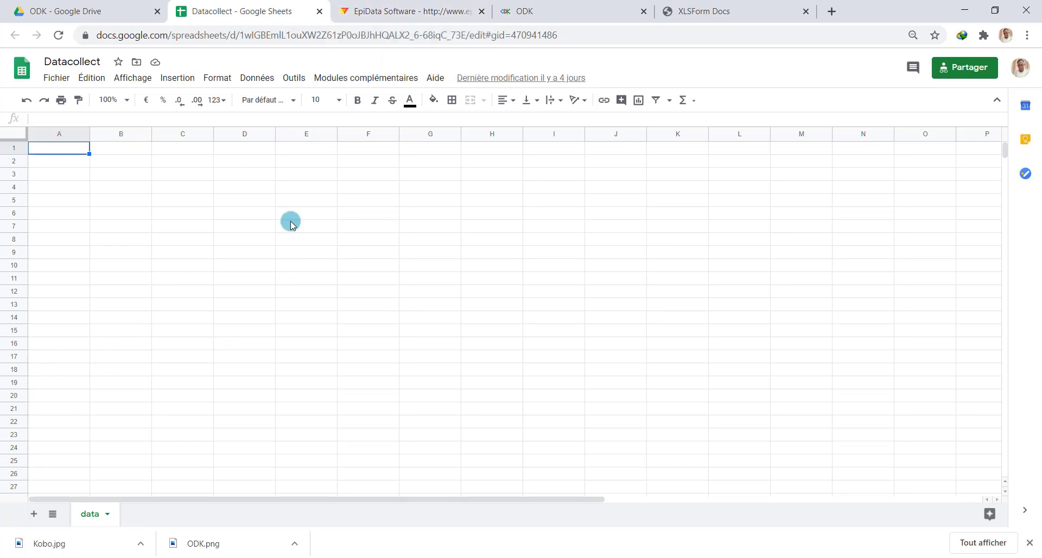
{"action": "left_click", "coordinate": [528, 4]}
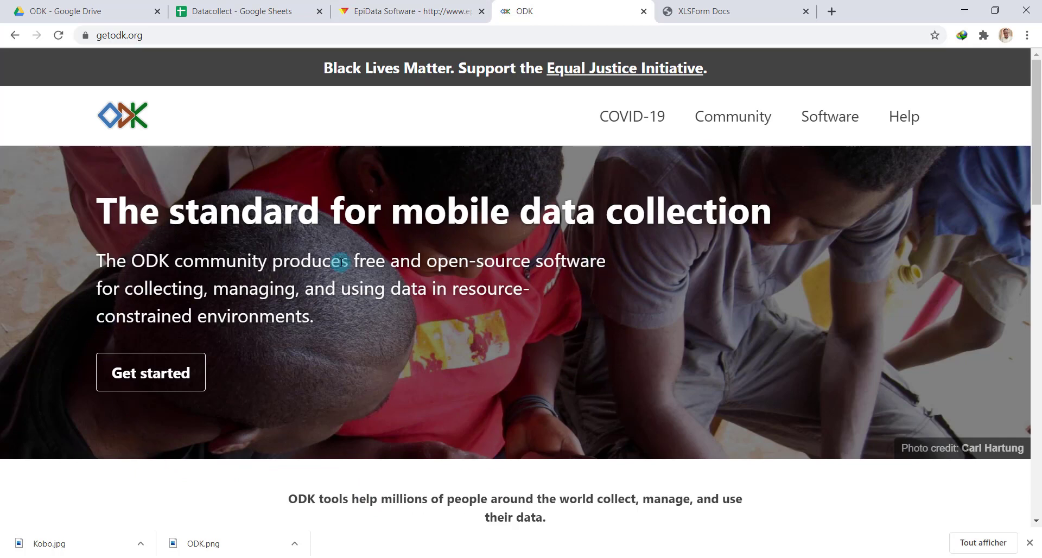
{"action": "key", "text": "alt+Tab"}
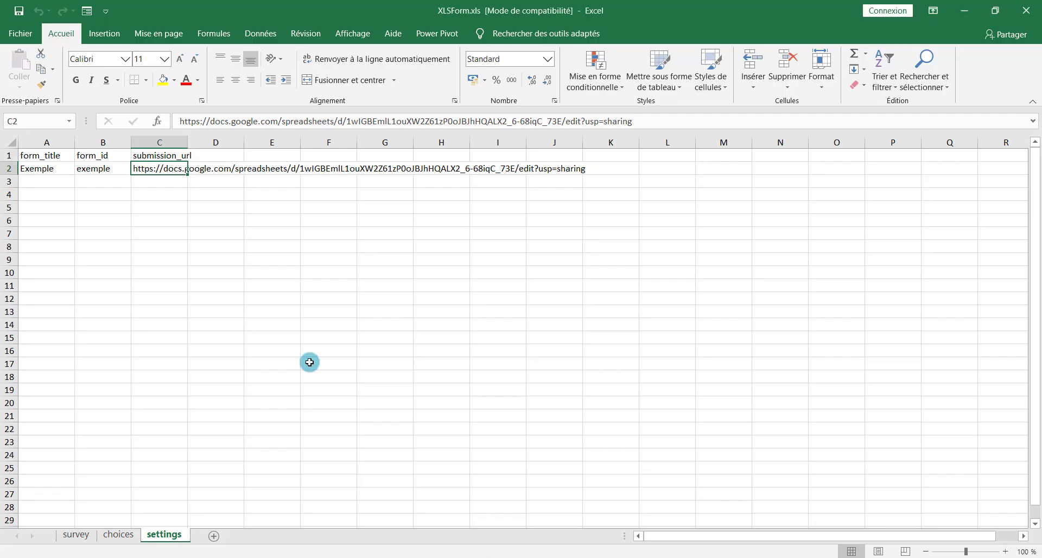
{"action": "left_click", "coordinate": [76, 535]}
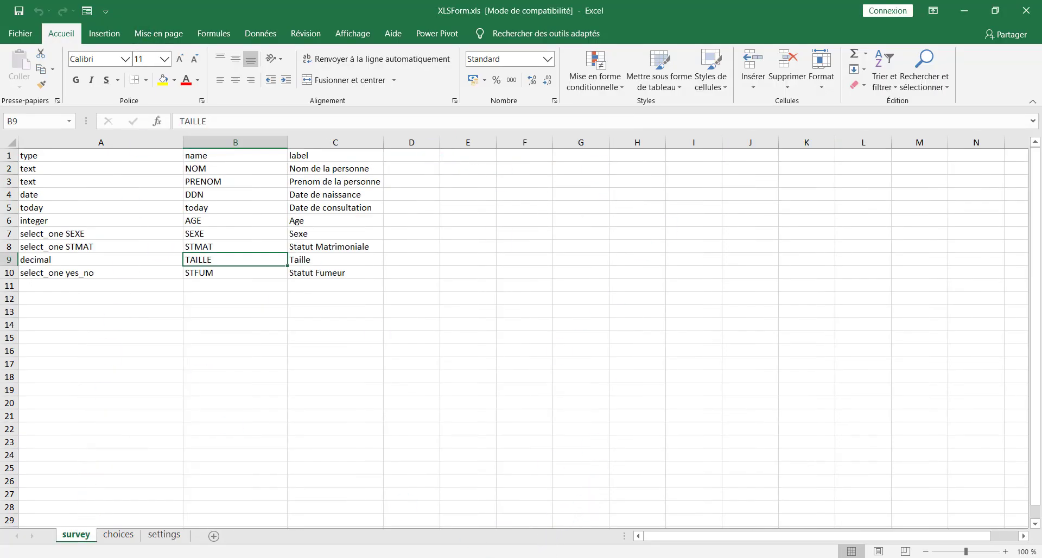
{"action": "key", "text": "alt+Tab"}
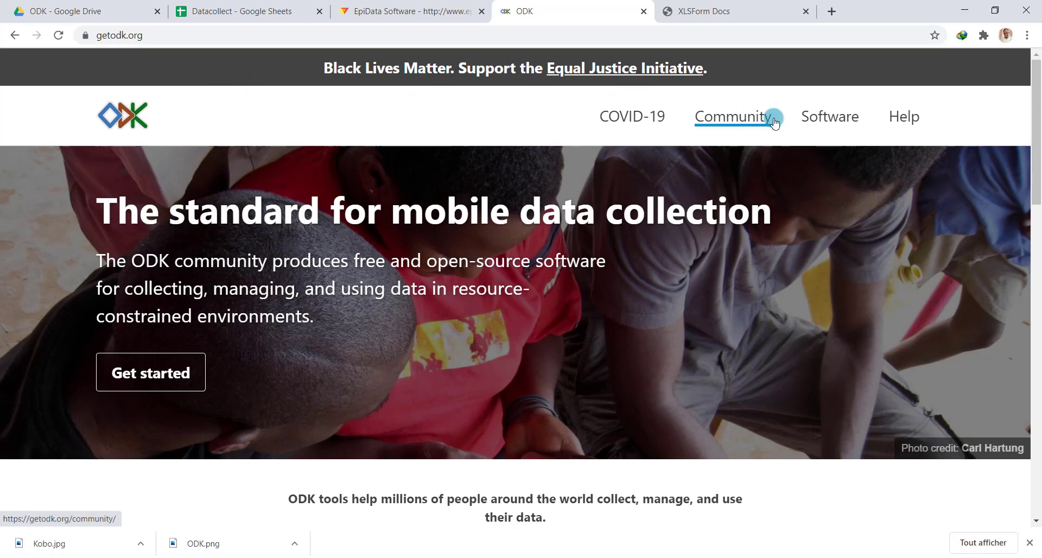
From the ODK Software page, open XLSForm Online in a new tab
{"action": "left_click", "coordinate": [838, 122]}
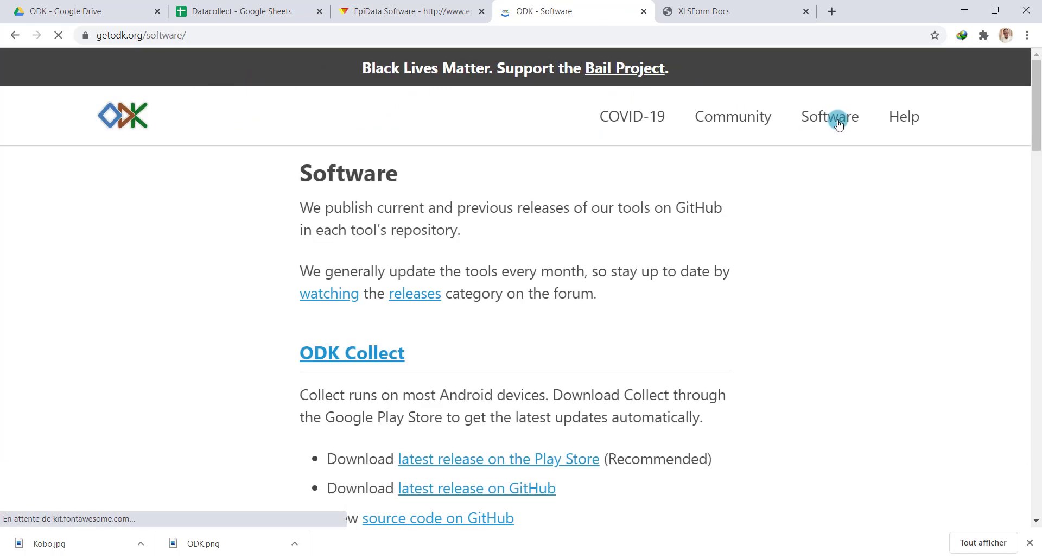
{"action": "scroll", "coordinate": [647, 256], "scroll_direction": "down", "scroll_amount": 2}
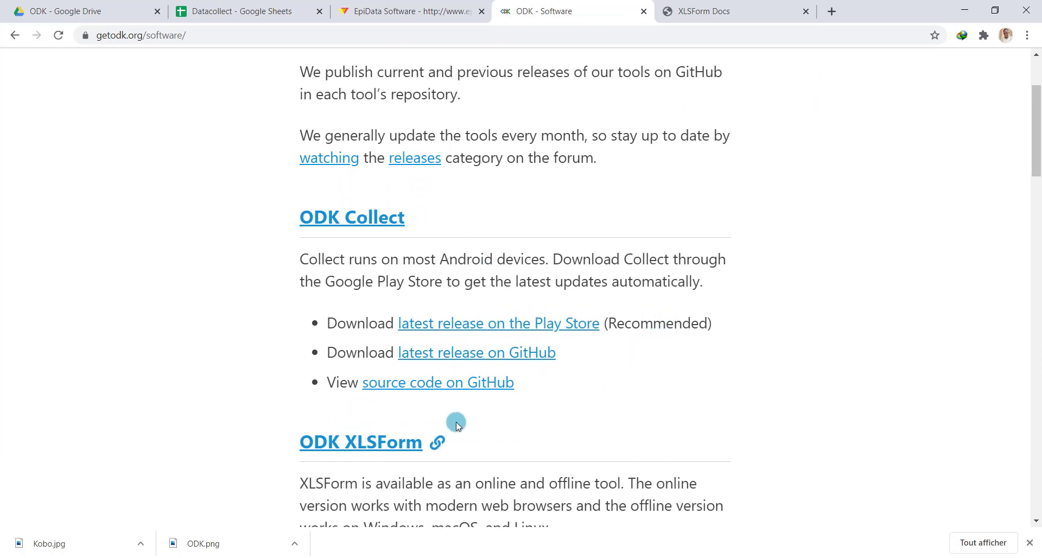
{"action": "scroll", "coordinate": [456, 422], "scroll_direction": "down", "scroll_amount": 5}
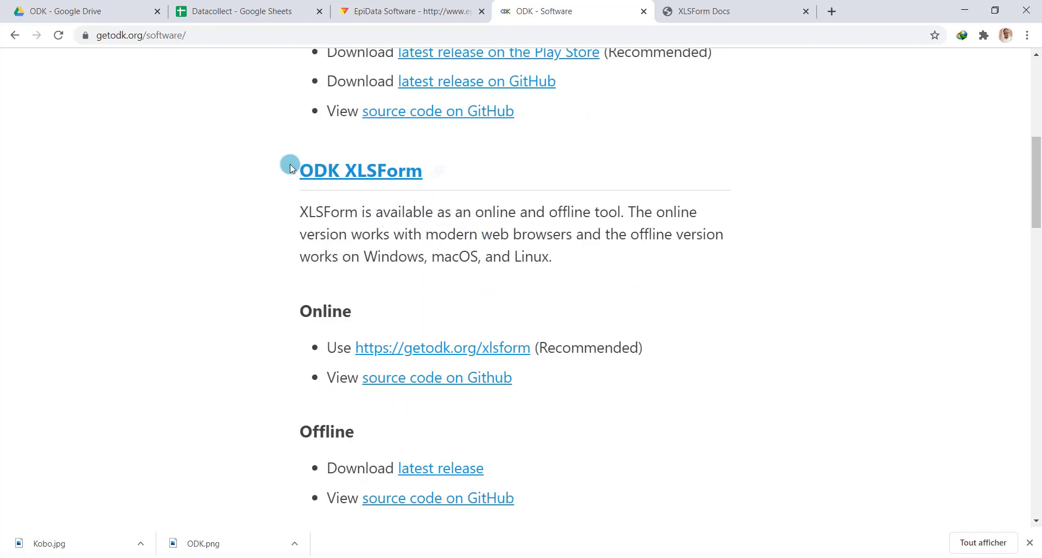
{"action": "right_click", "coordinate": [487, 347]}
{"action": "left_click", "coordinate": [539, 356]}
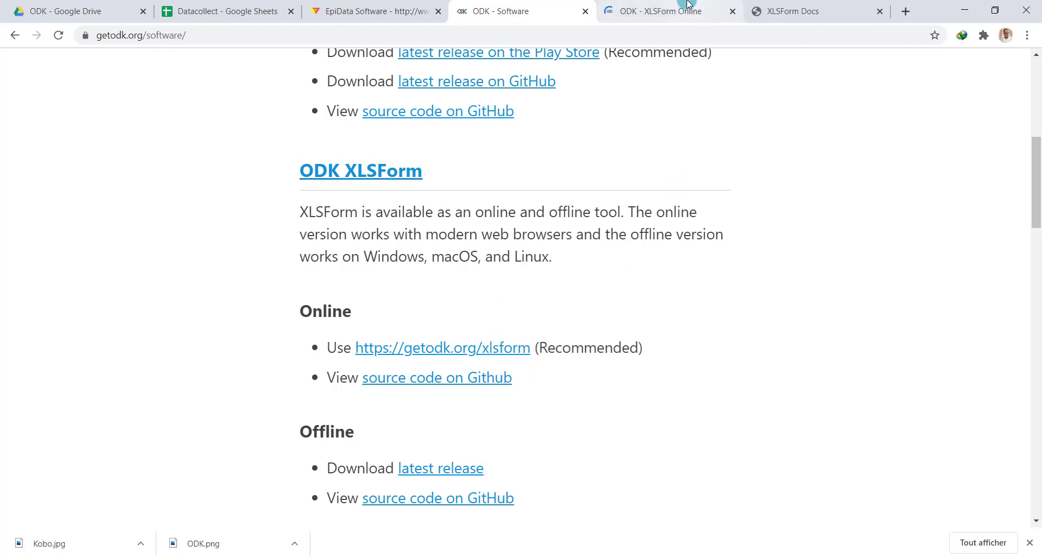
Go to the XLSForm documentation page to its 'What is an XLSForm?' section
{"action": "left_click", "coordinate": [783, 6]}
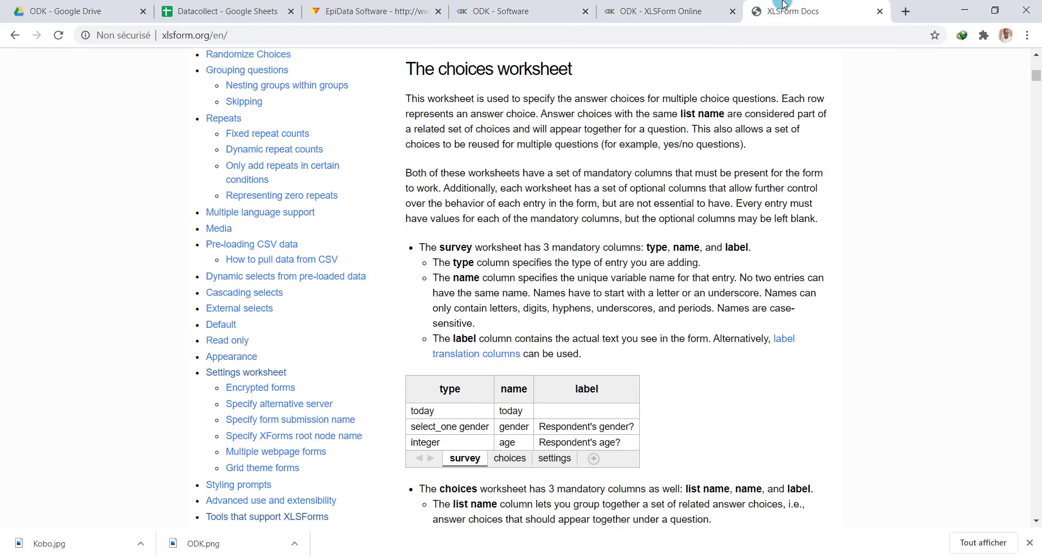
{"action": "scroll", "coordinate": [625, 157], "scroll_direction": "up", "scroll_amount": 15}
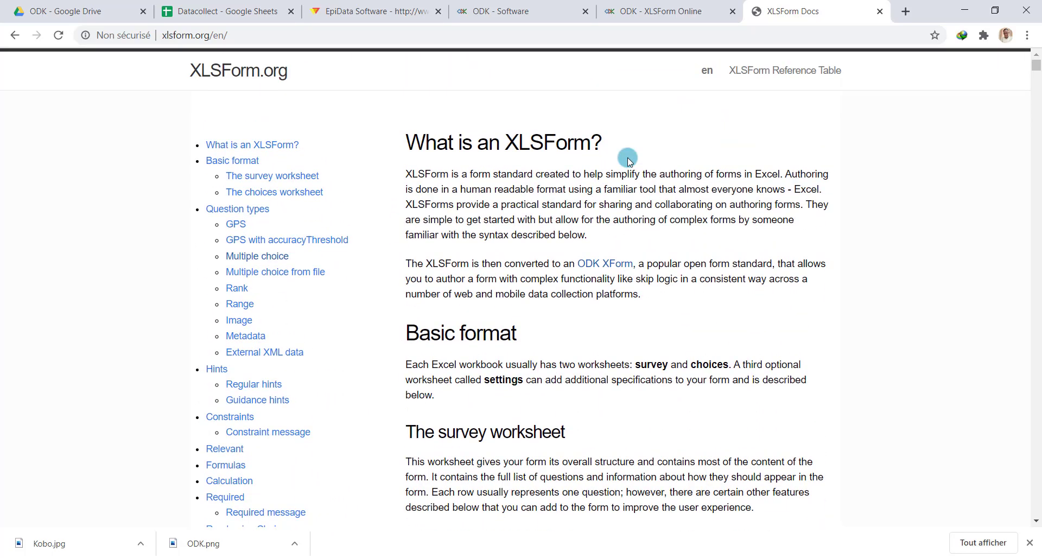
{"action": "scroll", "coordinate": [629, 160], "scroll_direction": "down", "scroll_amount": 5}
Upload XLSForm.xlsx from Fiche consultation, convert it to an XForm, and open the Enketo preview in a new tab
{"action": "left_click", "coordinate": [662, 11]}
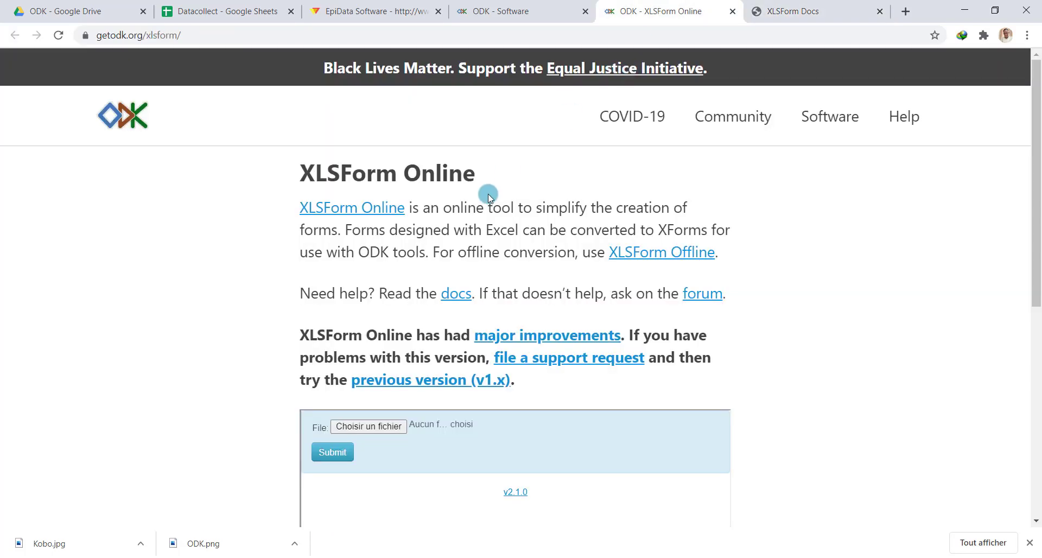
{"action": "scroll", "coordinate": [470, 311], "scroll_direction": "down", "scroll_amount": 3}
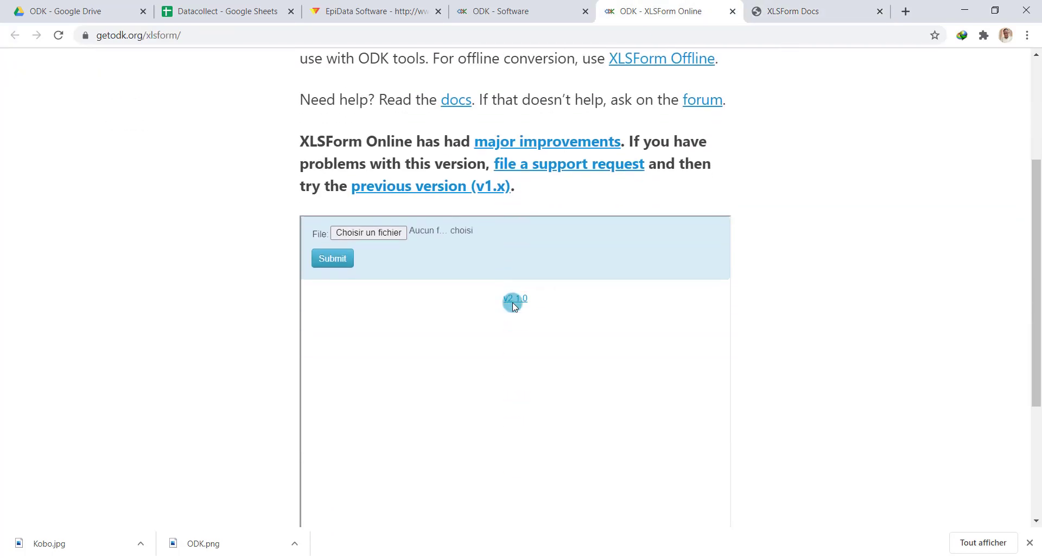
{"action": "left_click", "coordinate": [372, 223]}
{"action": "double_click", "coordinate": [193, 225]}
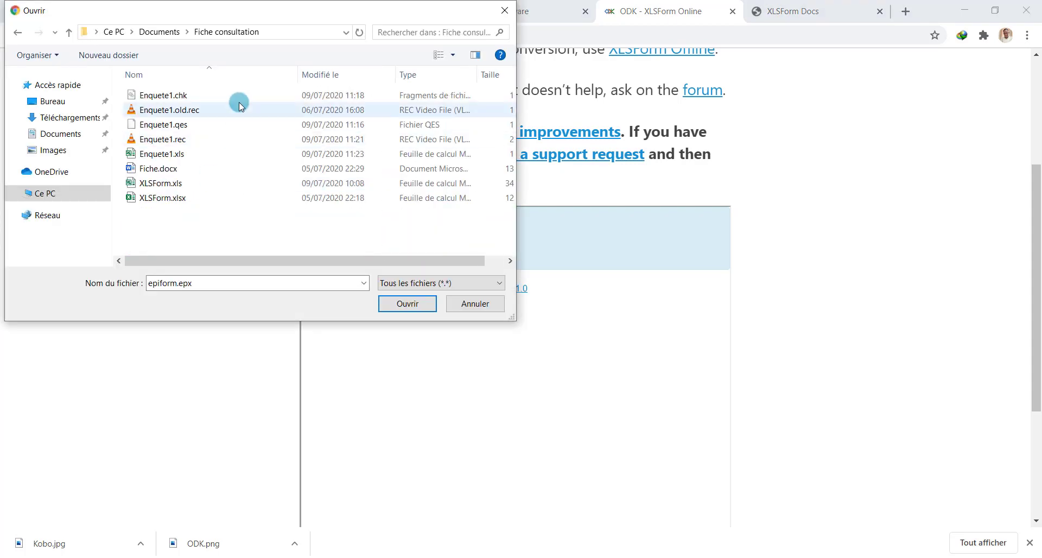
{"action": "left_click", "coordinate": [202, 197]}
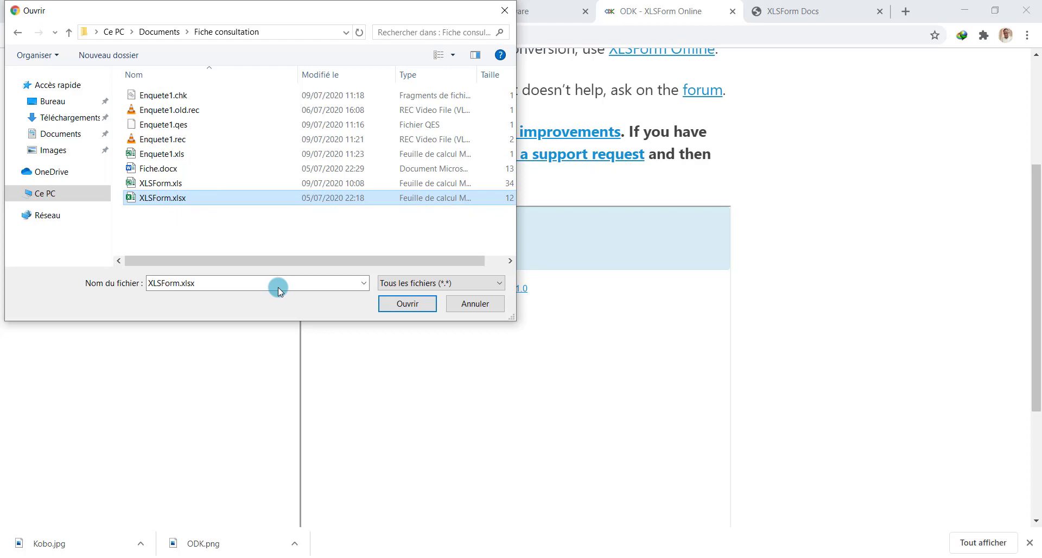
{"action": "left_click", "coordinate": [405, 303]}
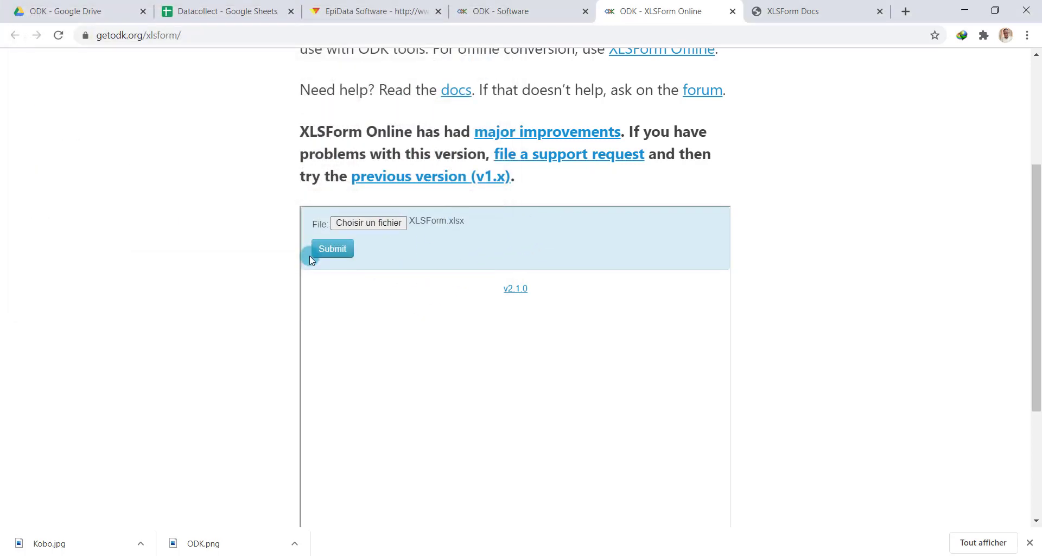
{"action": "left_click", "coordinate": [333, 250]}
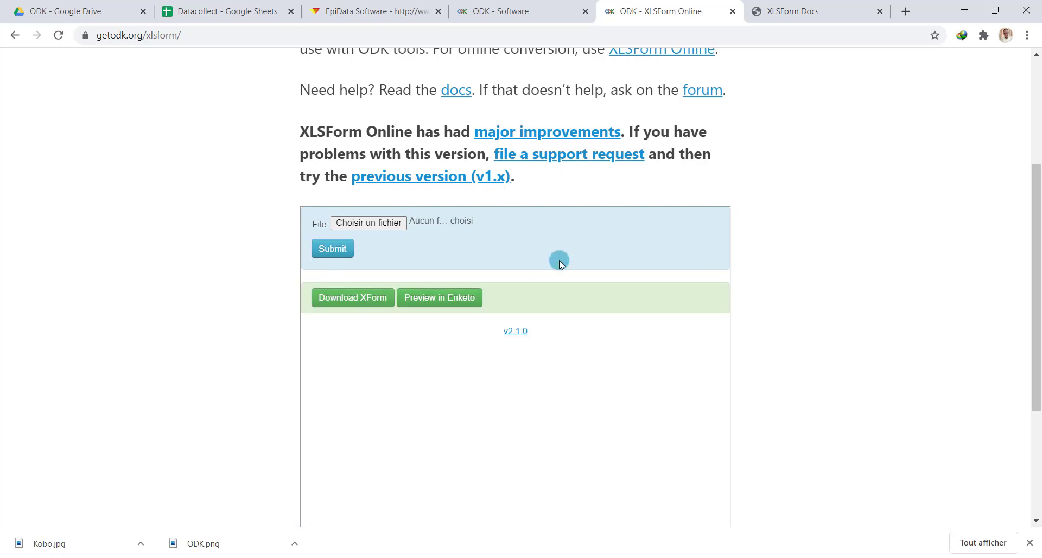
{"action": "right_click", "coordinate": [449, 298]}
{"action": "left_click", "coordinate": [473, 303]}
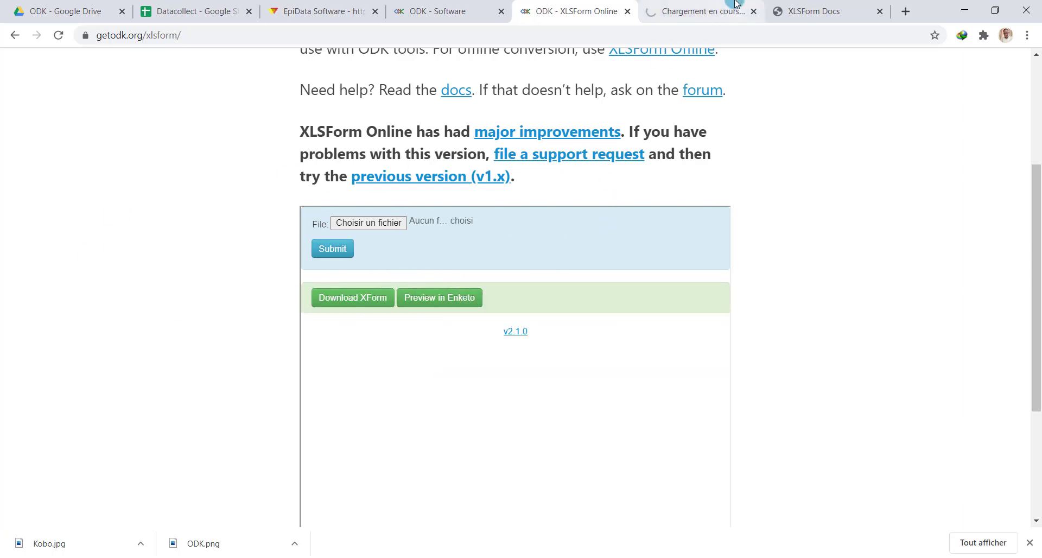
In the Enketo preview, try the Nom, Prénom, Date de naissance and Age fields
{"action": "left_click", "coordinate": [701, 11]}
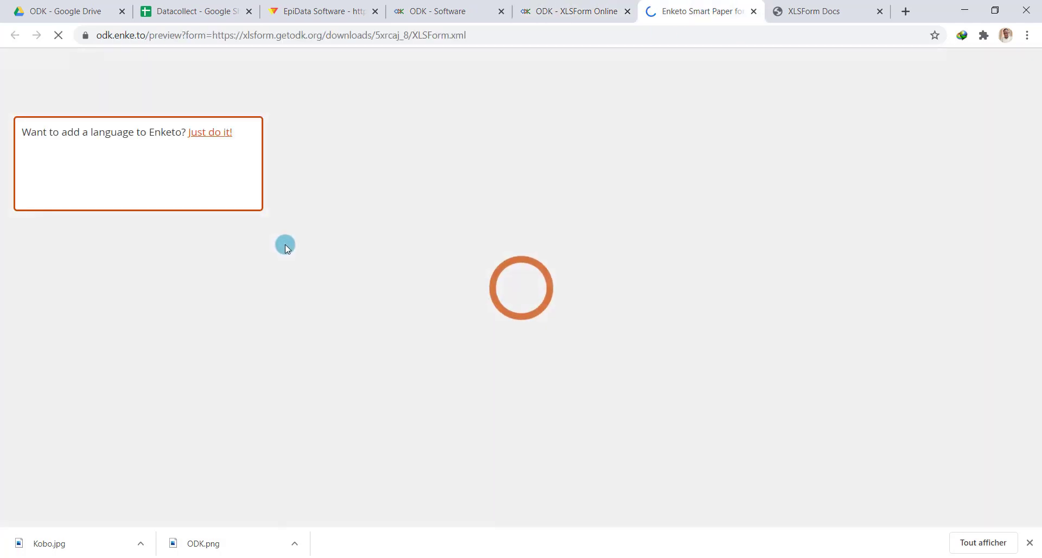
{"action": "scroll", "coordinate": [500, 275], "scroll_direction": "down", "scroll_amount": 2}
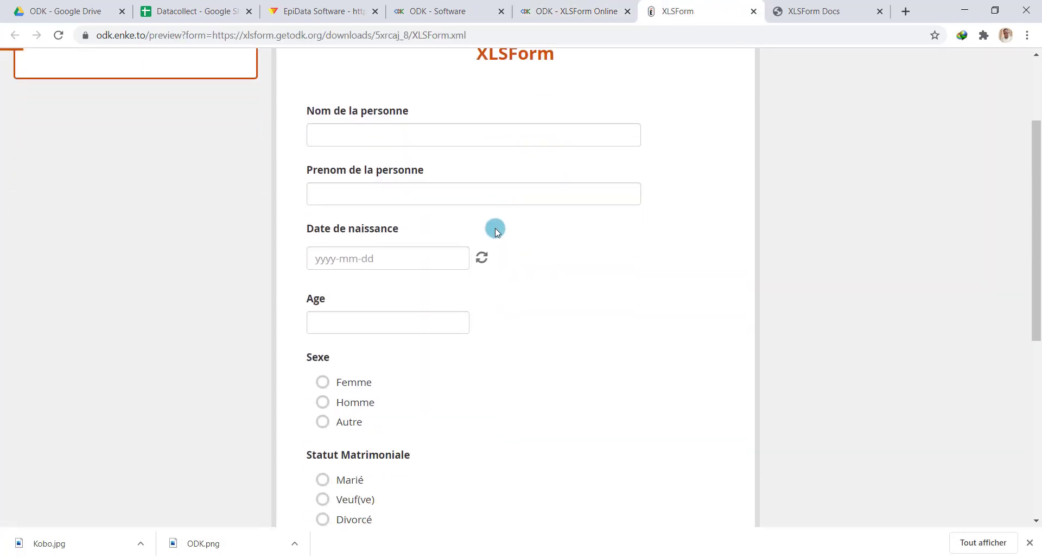
{"action": "left_click", "coordinate": [427, 124]}
{"action": "left_click", "coordinate": [413, 188]}
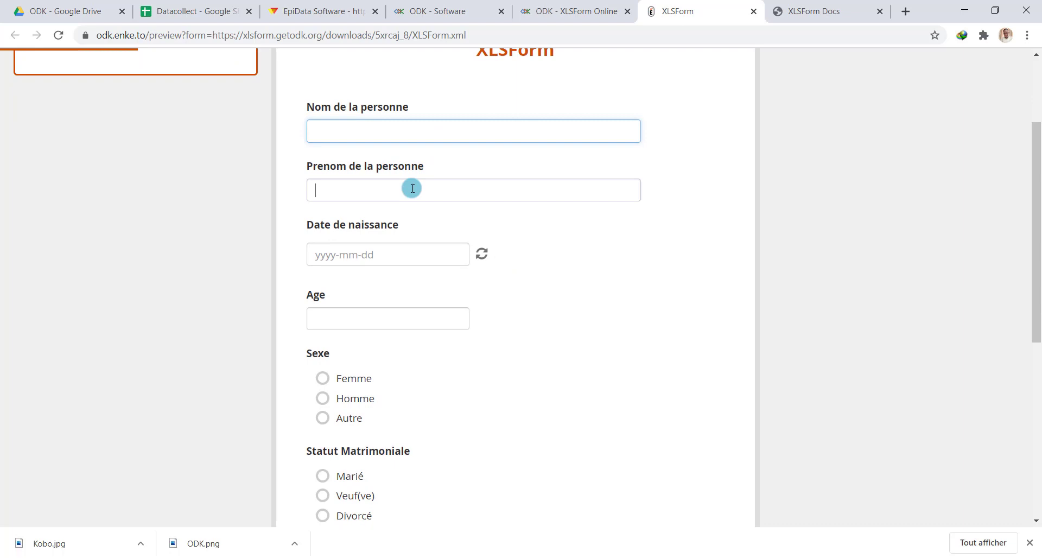
{"action": "left_click", "coordinate": [401, 255]}
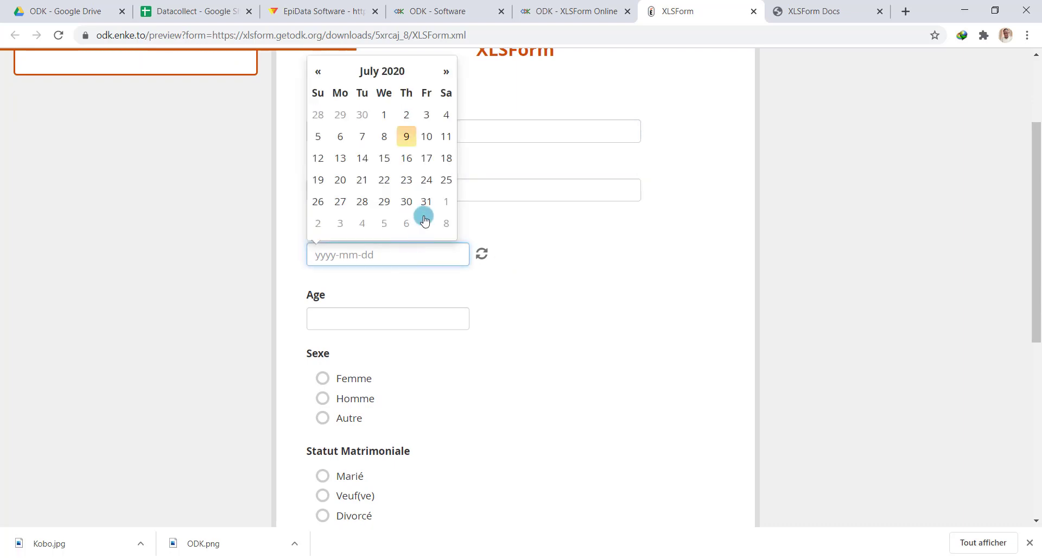
{"action": "left_click", "coordinate": [386, 315]}
{"action": "scroll", "coordinate": [326, 304], "scroll_direction": "down", "scroll_amount": 3}
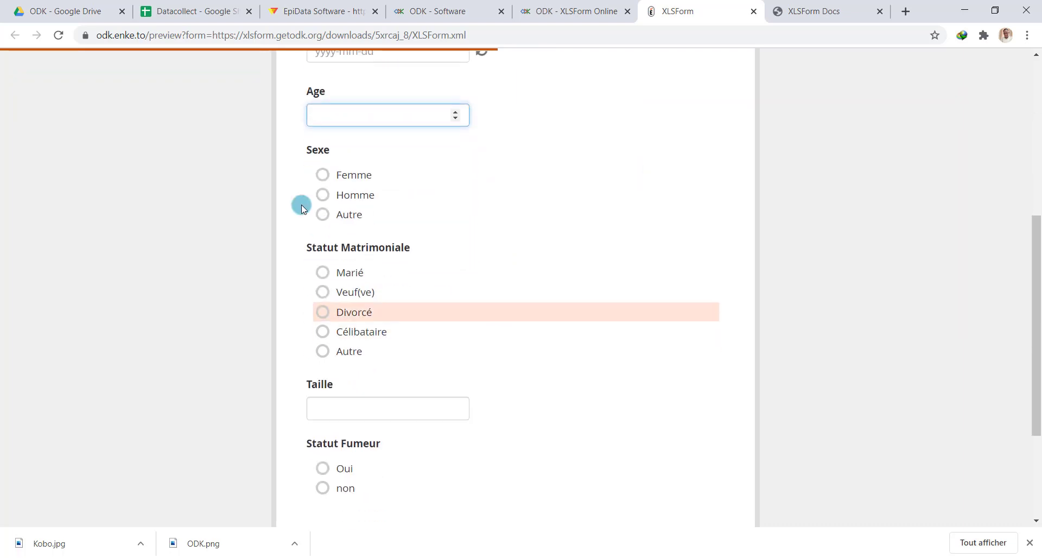
Test the Sexe options (Femme, Homme, Autre) and the marital statuses Marié, Veuf(ve) and Célibataire
{"action": "left_click", "coordinate": [359, 175]}
{"action": "left_click", "coordinate": [360, 195]}
{"action": "left_click", "coordinate": [356, 215]}
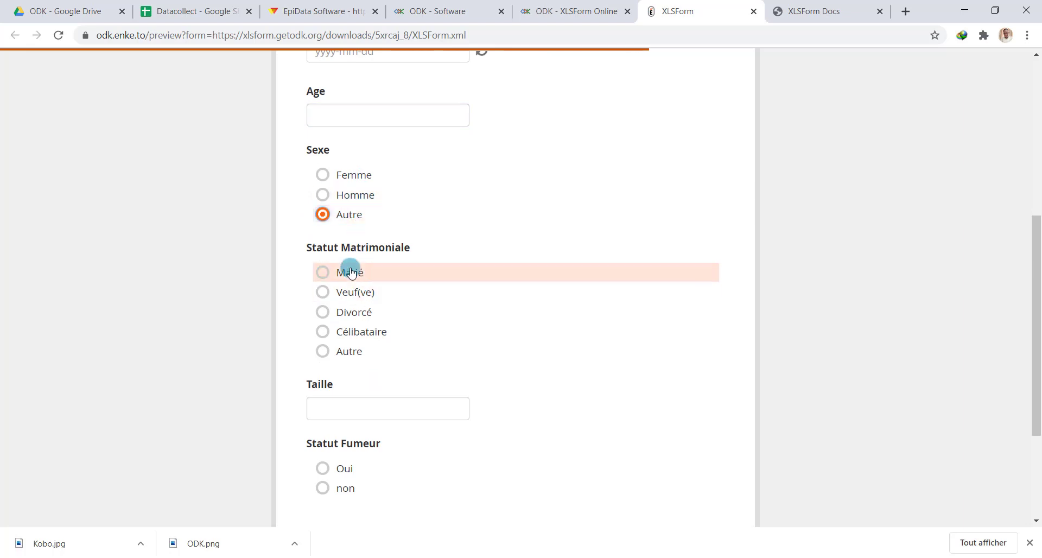
{"action": "left_click", "coordinate": [352, 272]}
{"action": "left_click", "coordinate": [356, 293]}
{"action": "left_click", "coordinate": [359, 332]}
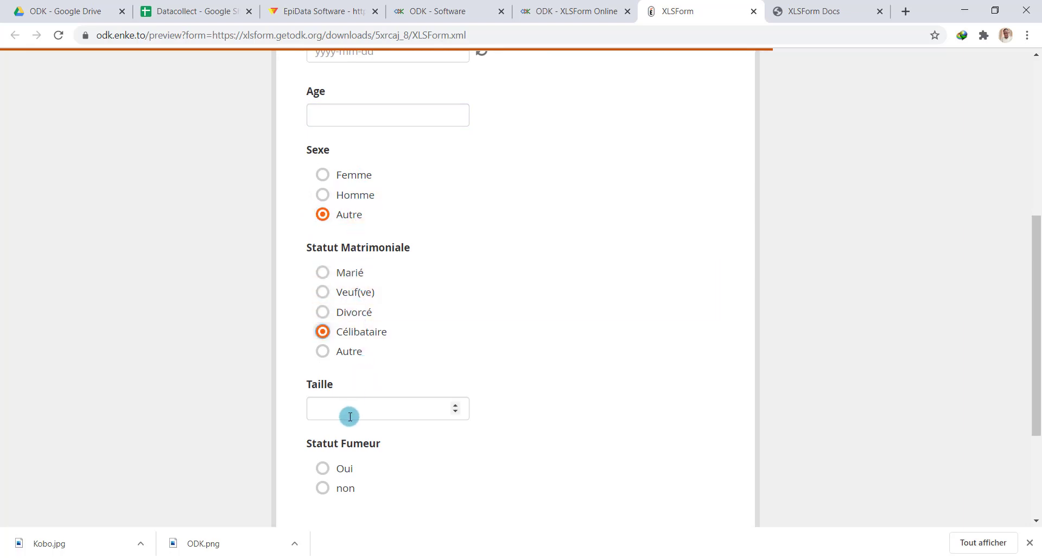
Set Taille to 4 and answer Statut Fumeur with Oui
{"action": "left_click", "coordinate": [365, 408]}
{"action": "scroll", "coordinate": [375, 391], "scroll_direction": "down", "scroll_amount": 3}
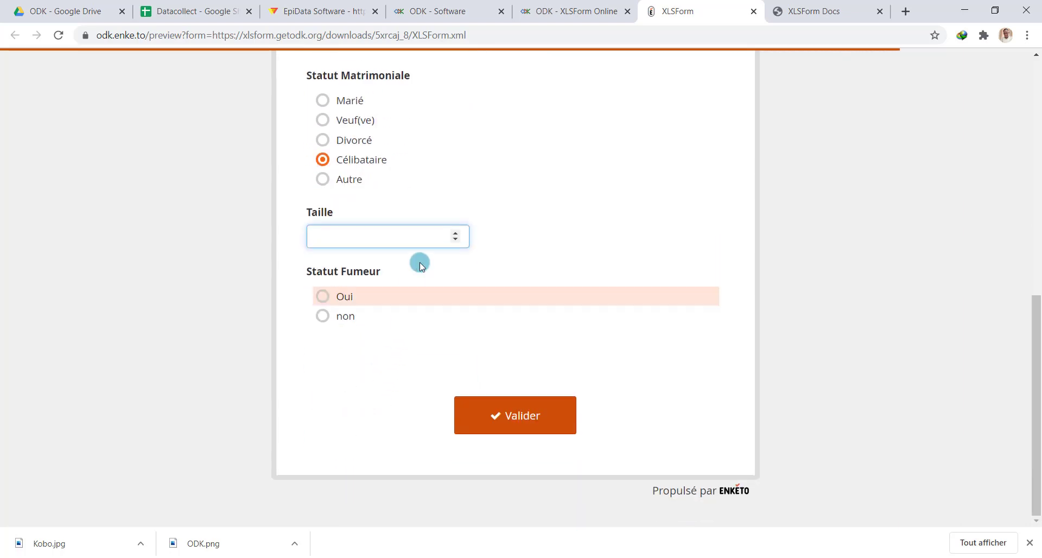
{"action": "left_click", "coordinate": [458, 234]}
{"action": "left_click", "coordinate": [458, 234]}
{"action": "left_click", "coordinate": [458, 233]}
{"action": "left_click", "coordinate": [458, 234]}
{"action": "left_click", "coordinate": [445, 278]}
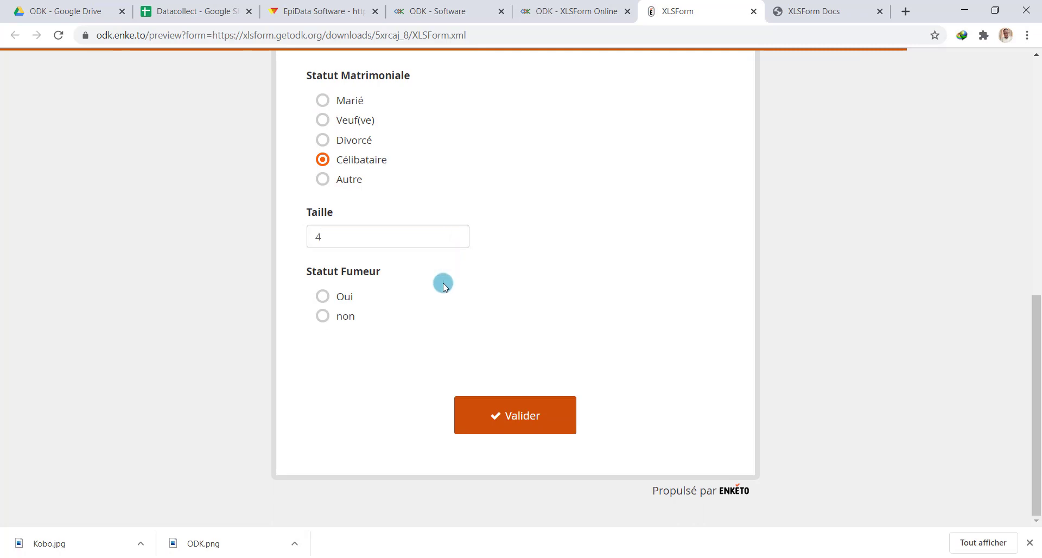
{"action": "left_click", "coordinate": [348, 296]}
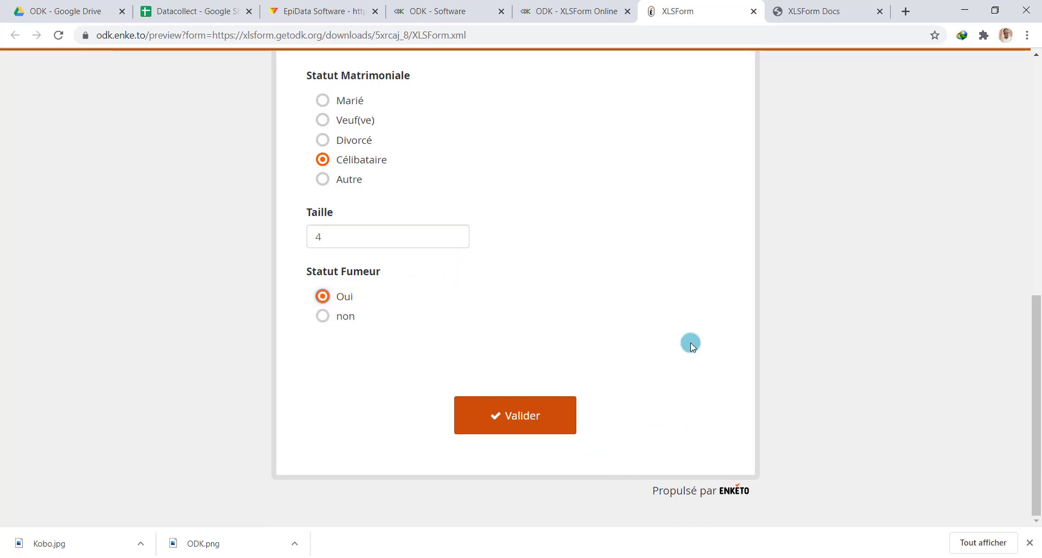
Reload the Enketo preview to clear all test answers
{"action": "key", "text": "F5"}
{"action": "scroll", "coordinate": [384, 251], "scroll_direction": "down", "scroll_amount": 8}
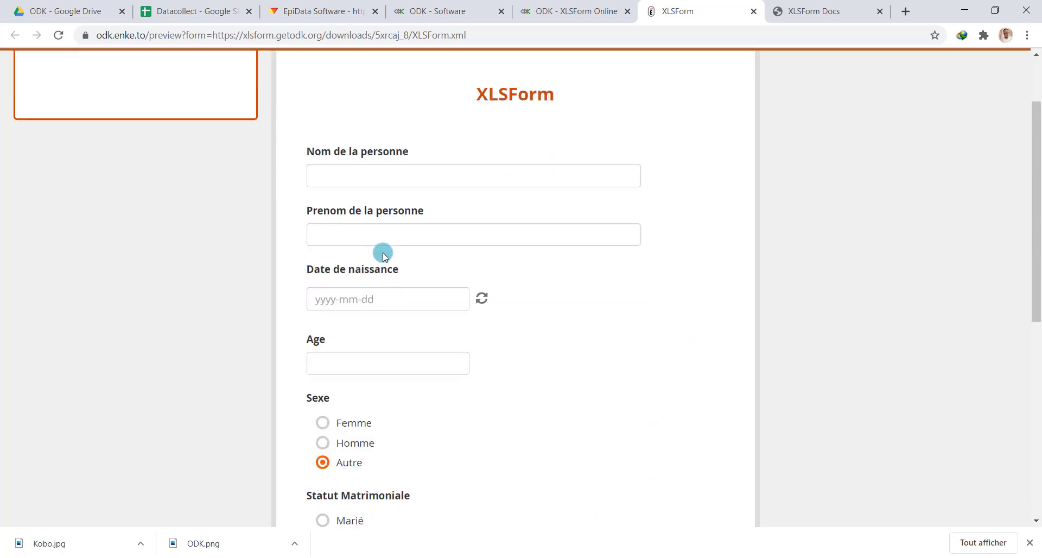
{"action": "scroll", "coordinate": [438, 200], "scroll_direction": "up", "scroll_amount": 5}
{"action": "scroll", "coordinate": [440, 201], "scroll_direction": "down", "scroll_amount": 1}
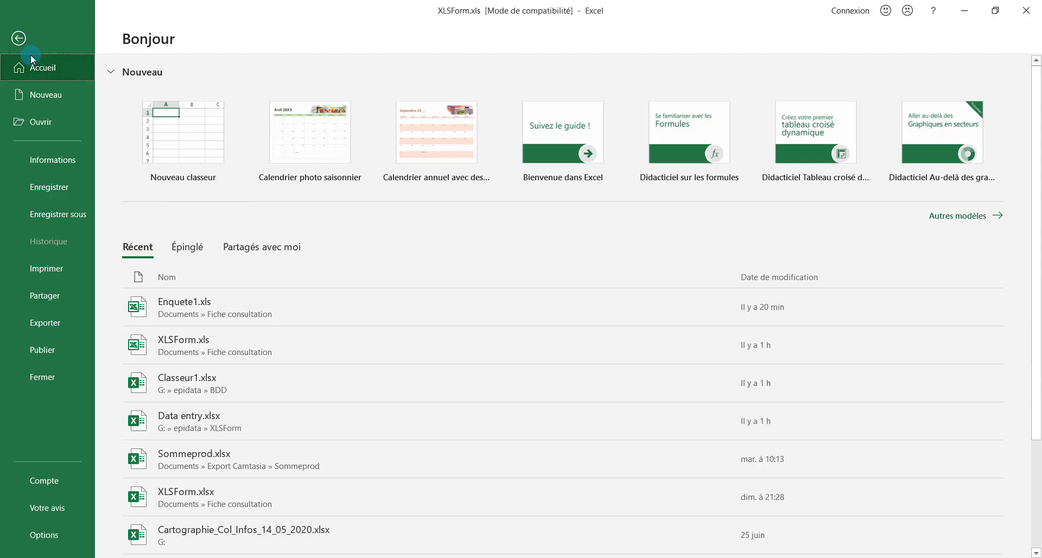
Compare the preview's questions with the Excel survey sheet, then go back to XLSForm Online
{"action": "left_click", "coordinate": [11, 26]}
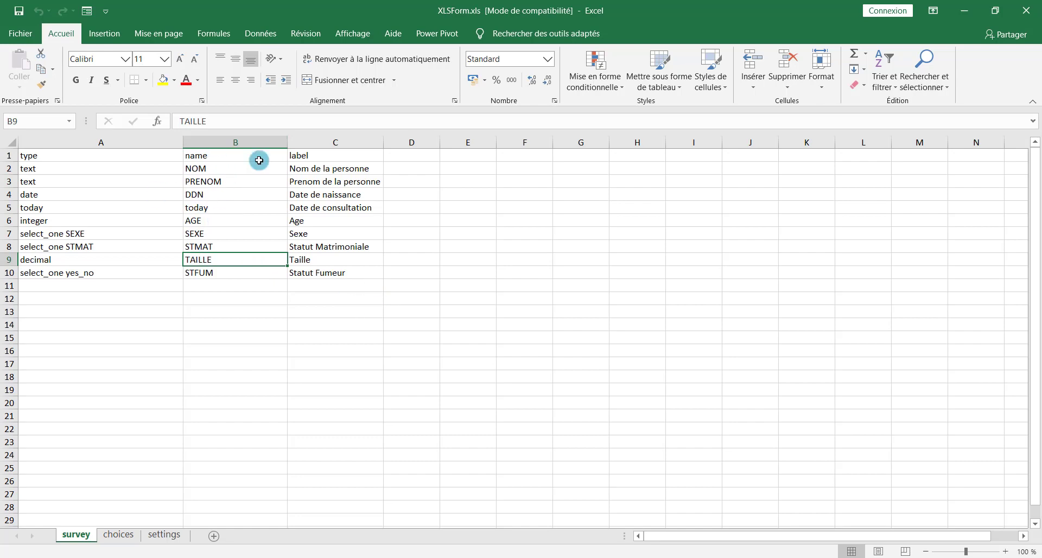
{"action": "left_click", "coordinate": [372, 476]}
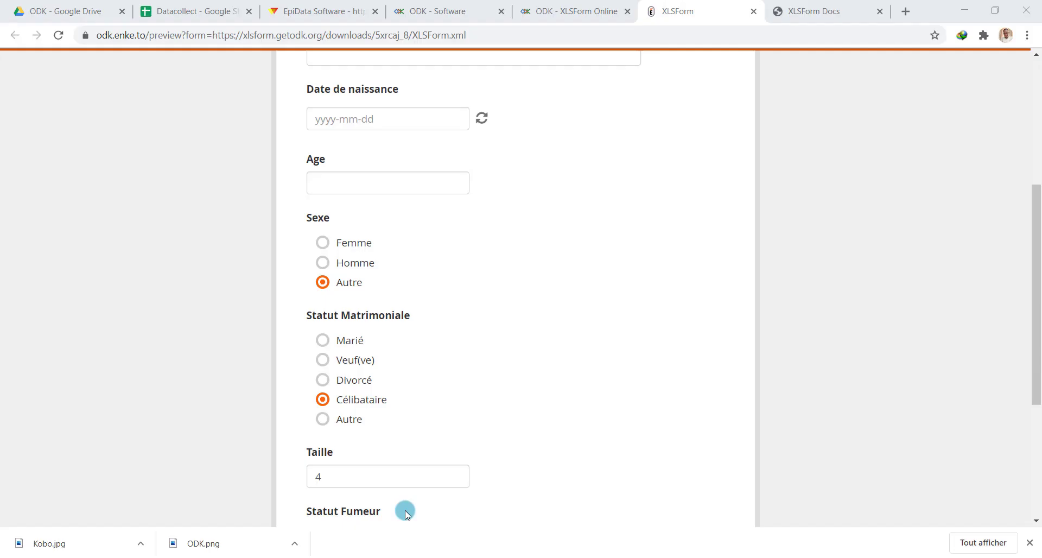
{"action": "scroll", "coordinate": [387, 418], "scroll_direction": "up", "scroll_amount": 5}
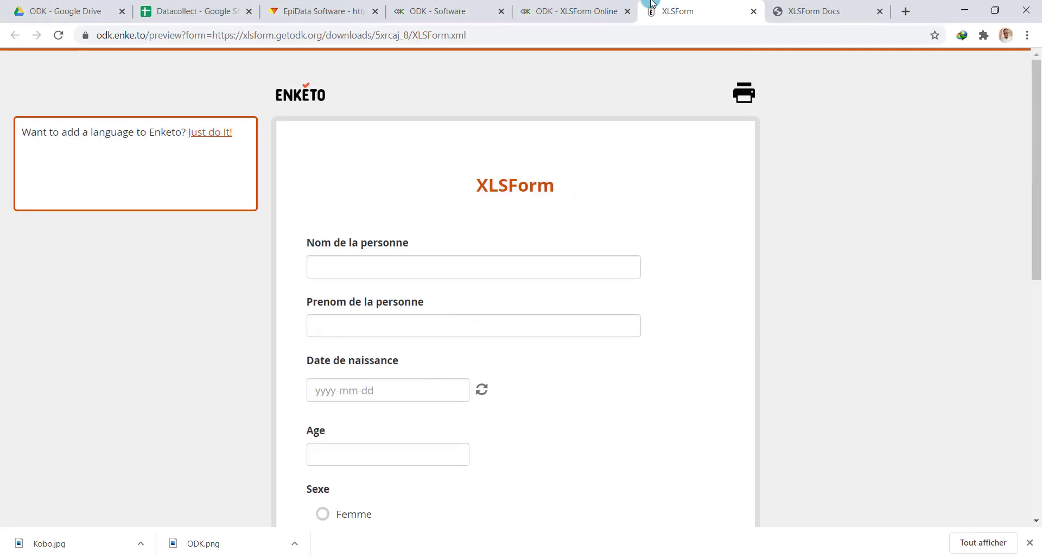
{"action": "left_click", "coordinate": [582, 7]}
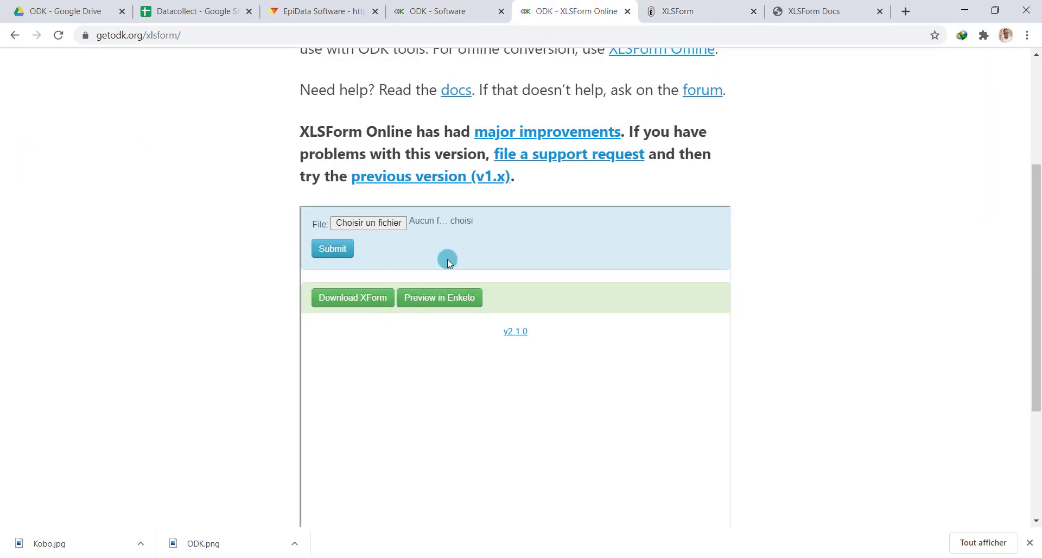
Download the converted XForm and inspect XLSForm (1).xml in a text editor
{"action": "left_click", "coordinate": [361, 305]}
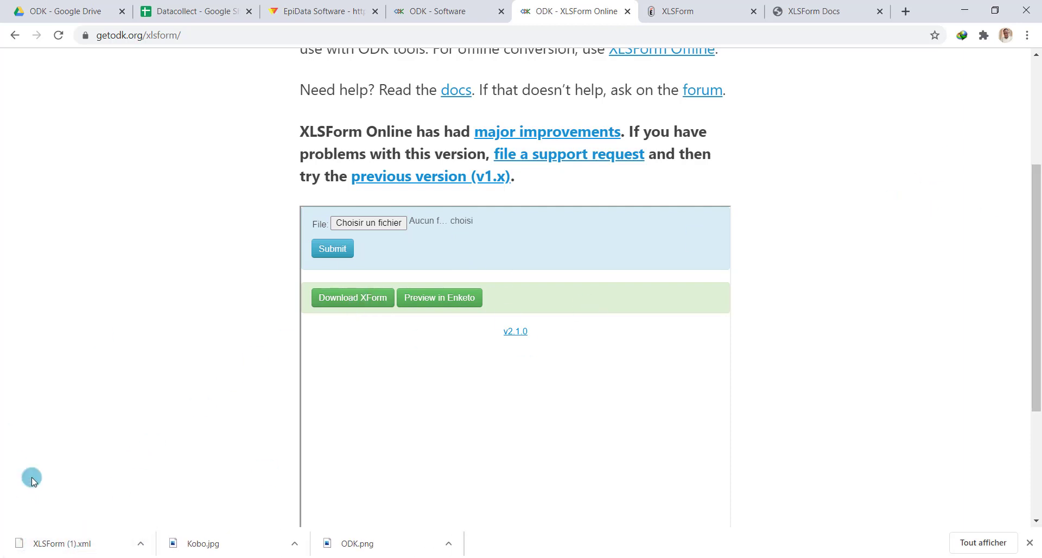
{"action": "right_click", "coordinate": [90, 554]}
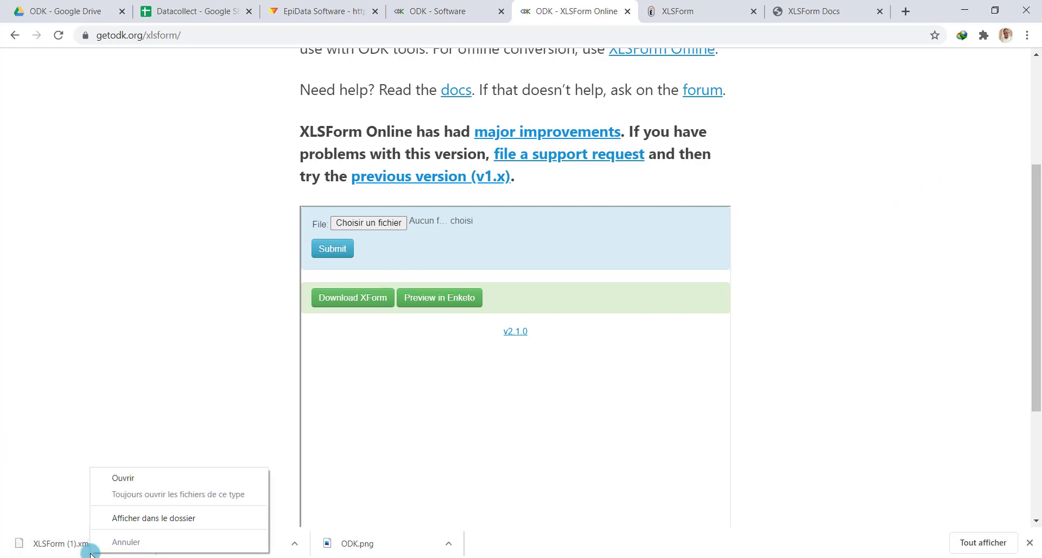
{"action": "left_click", "coordinate": [150, 518]}
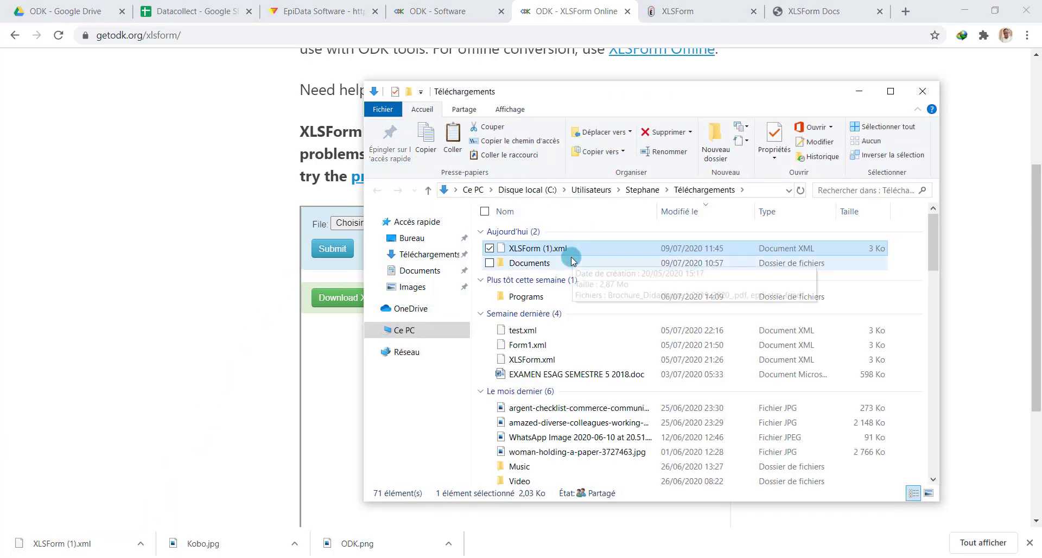
{"action": "right_click", "coordinate": [590, 247]}
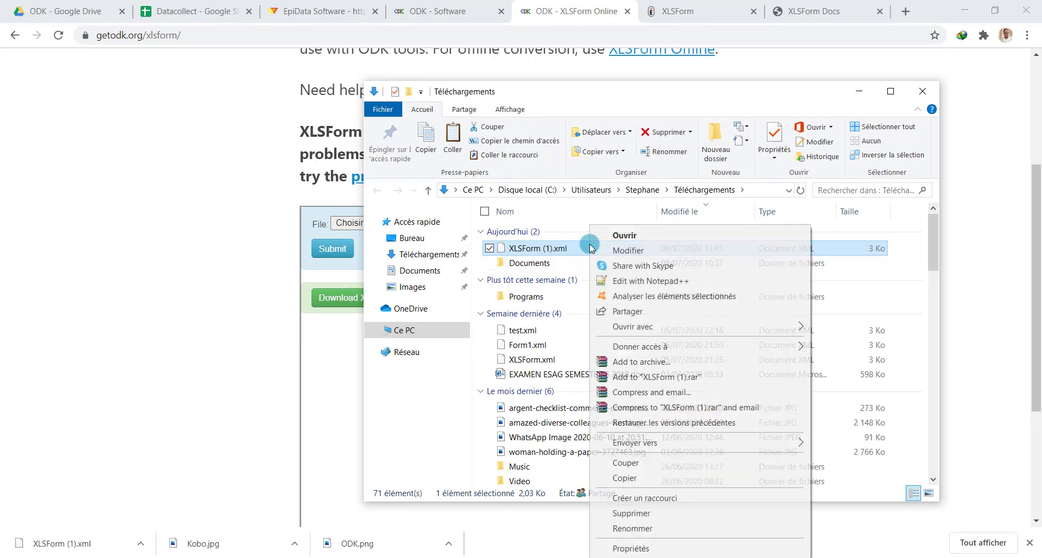
{"action": "left_click", "coordinate": [636, 278]}
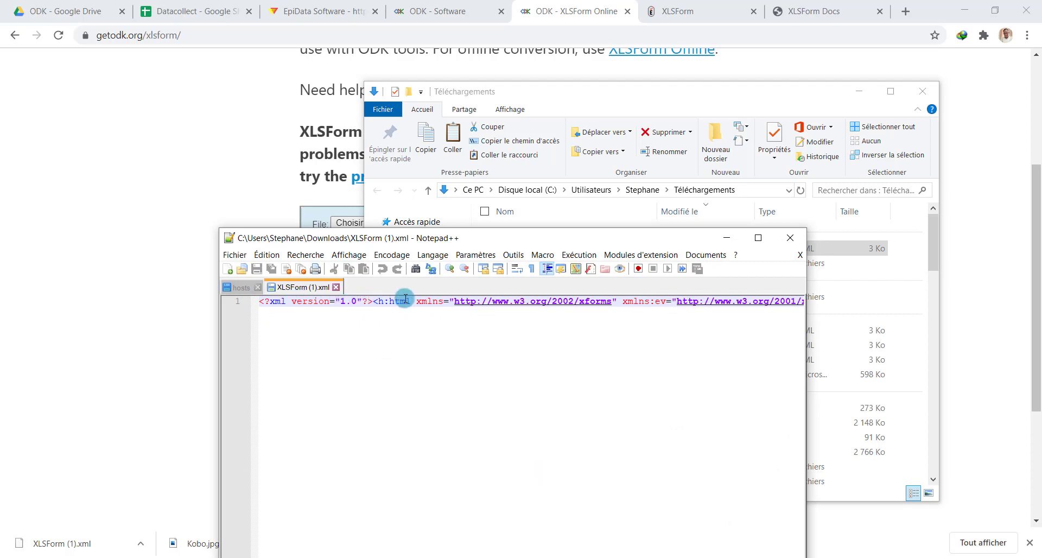
{"action": "left_click_drag", "start_coordinate": [615, 238], "coordinate": [635, 73]}
{"action": "left_click_drag", "start_coordinate": [275, 416], "coordinate": [245, 404]}
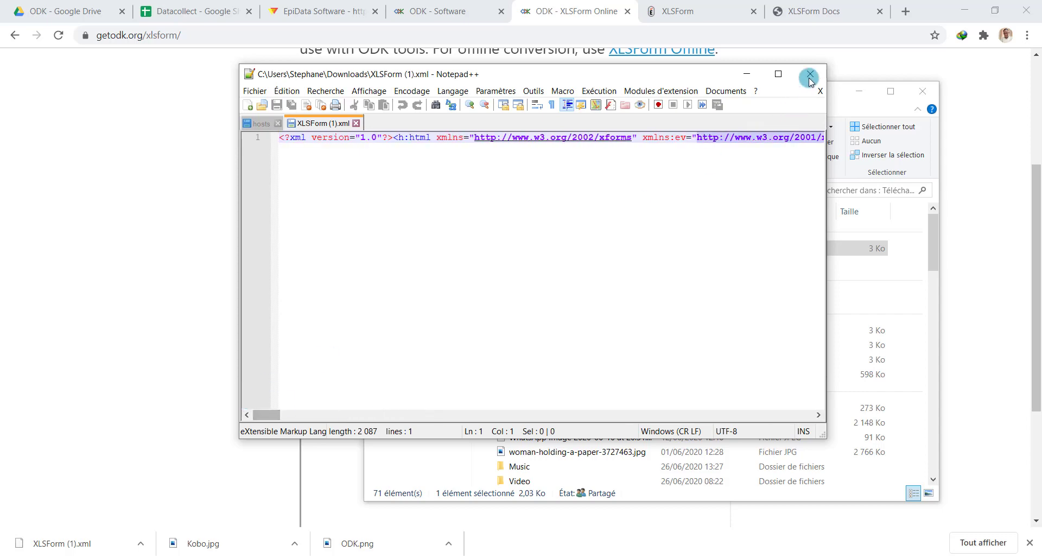
{"action": "left_click", "coordinate": [810, 74]}
Rename the downloaded XForm to Enquete.xml
{"action": "left_click", "coordinate": [553, 251]}
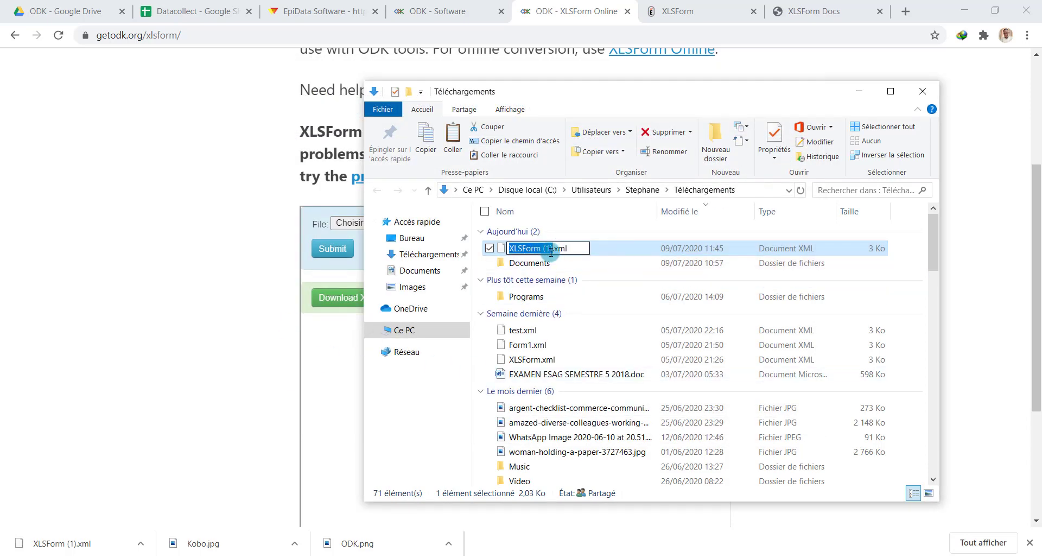
{"action": "type", "text": "En"}
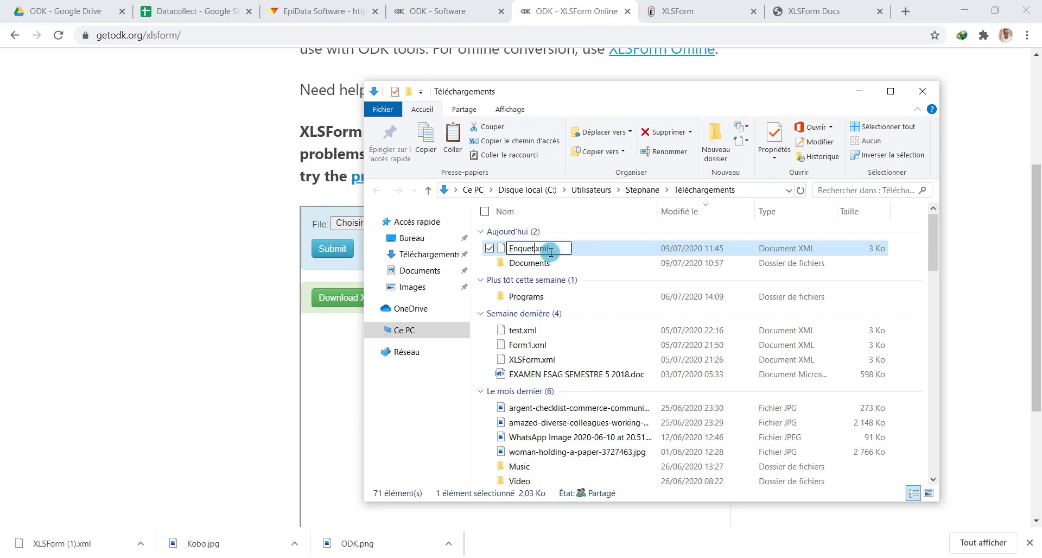
{"action": "type", "text": "quete"}
{"action": "key", "text": "Return"}
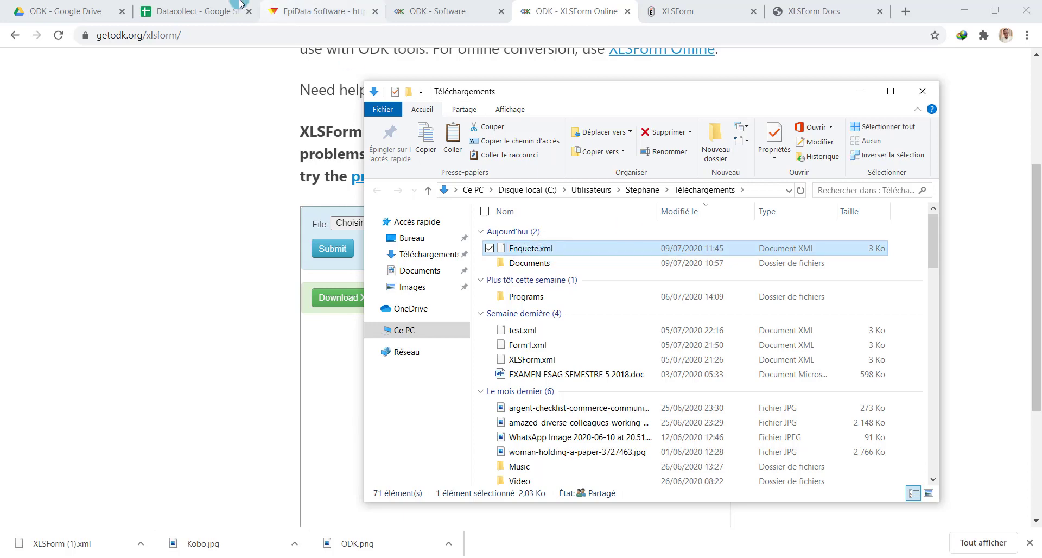
{"action": "left_click", "coordinate": [184, 9]}
{"action": "left_click", "coordinate": [103, 5]}
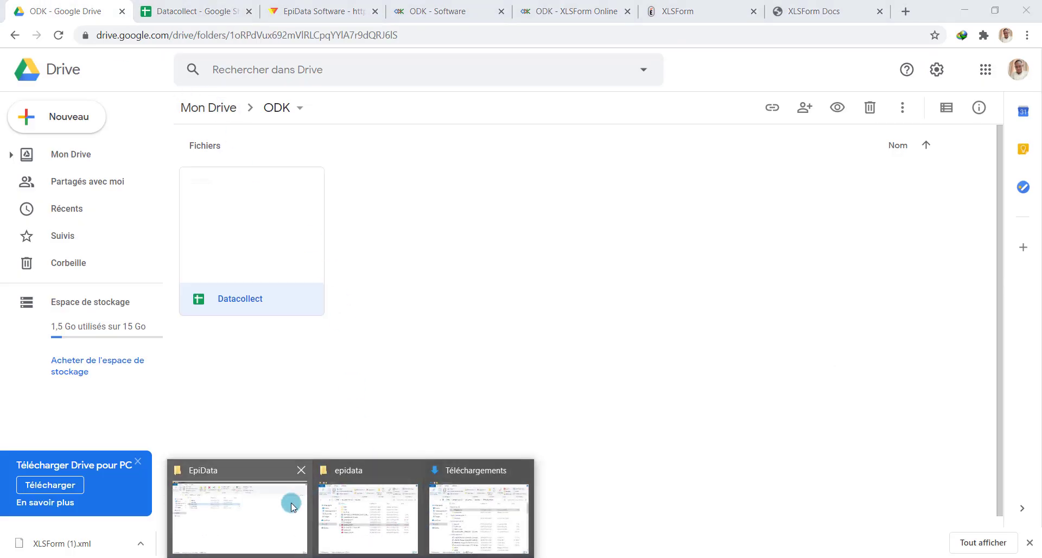
Drag Enquete.xml from the Téléchargements window into the Drive ODK folder beside Datacollect
{"action": "mouse_move", "coordinate": [356, 499]}
{"action": "left_click", "coordinate": [481, 500]}
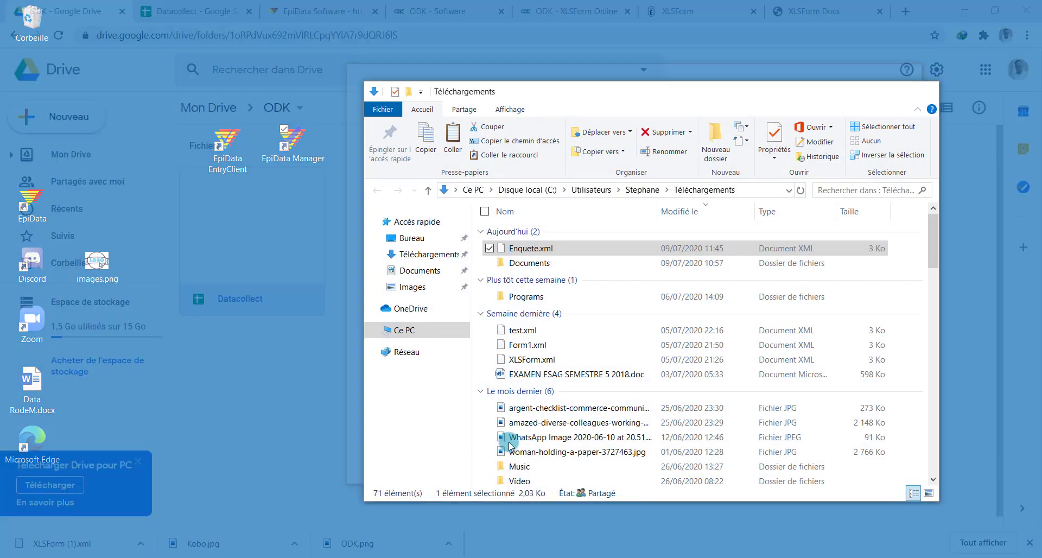
{"action": "left_click_drag", "start_coordinate": [643, 92], "coordinate": [721, 112]}
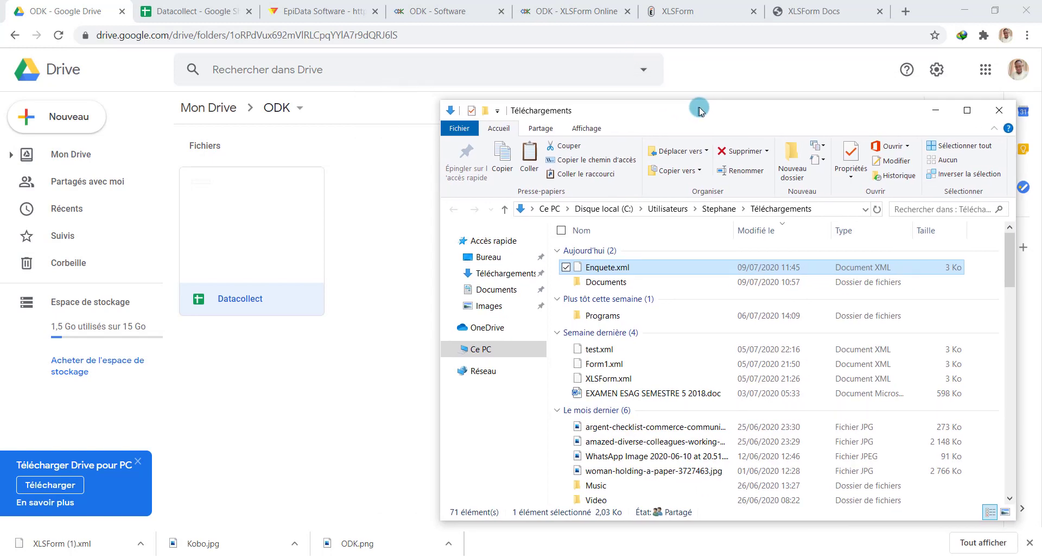
{"action": "left_click_drag", "start_coordinate": [624, 270], "coordinate": [397, 315]}
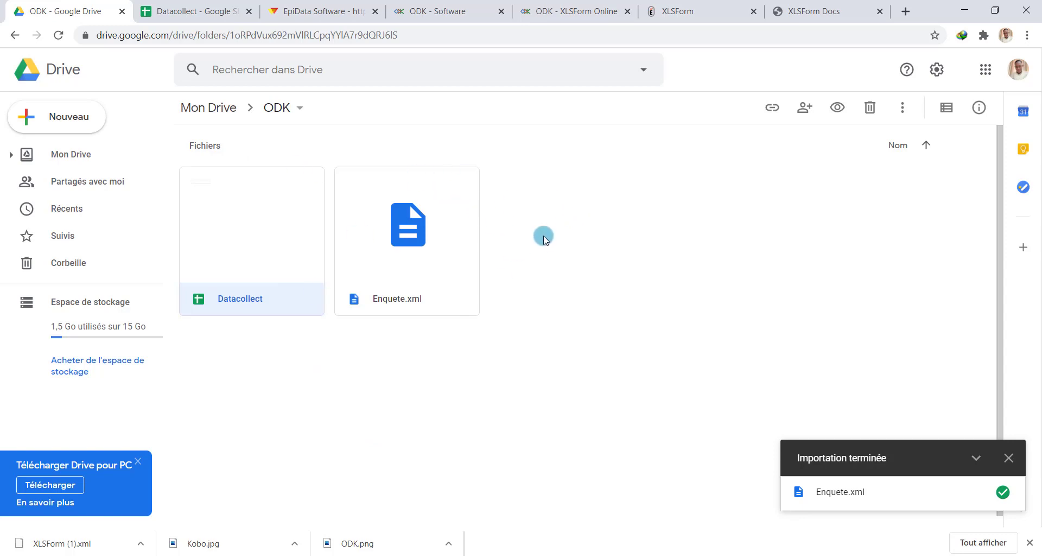
{"action": "left_click", "coordinate": [559, 10]}
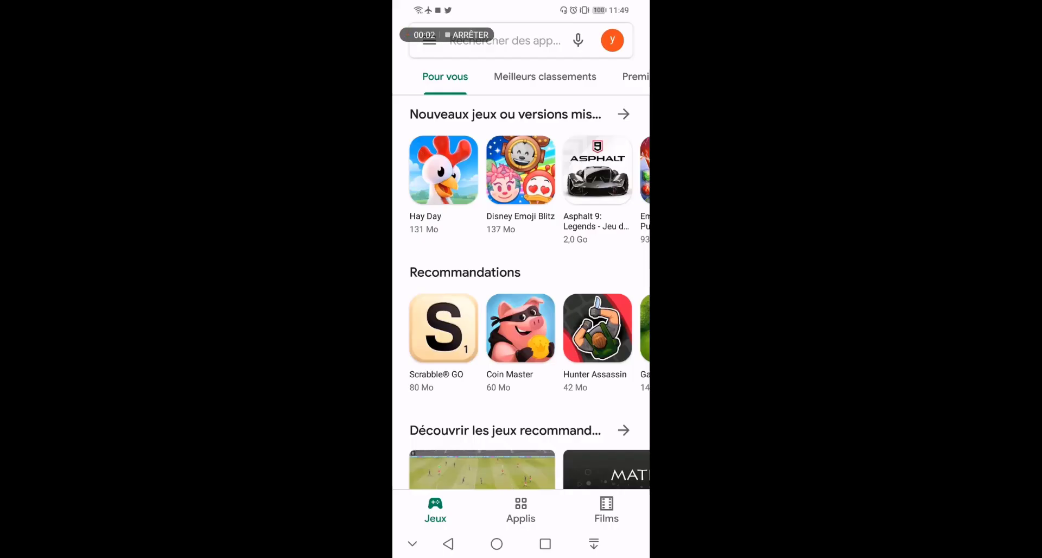
Install ODK Collect from the Play Store via the 'odk collect 2019' search, launch it and allow file access
{"action": "left_click", "coordinate": [529, 48]}
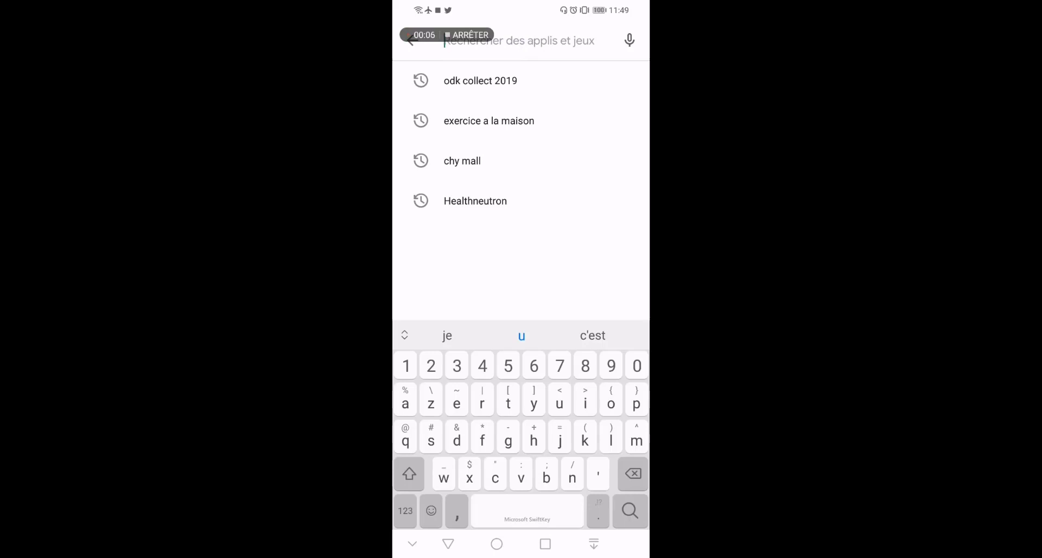
{"action": "left_click", "coordinate": [502, 80]}
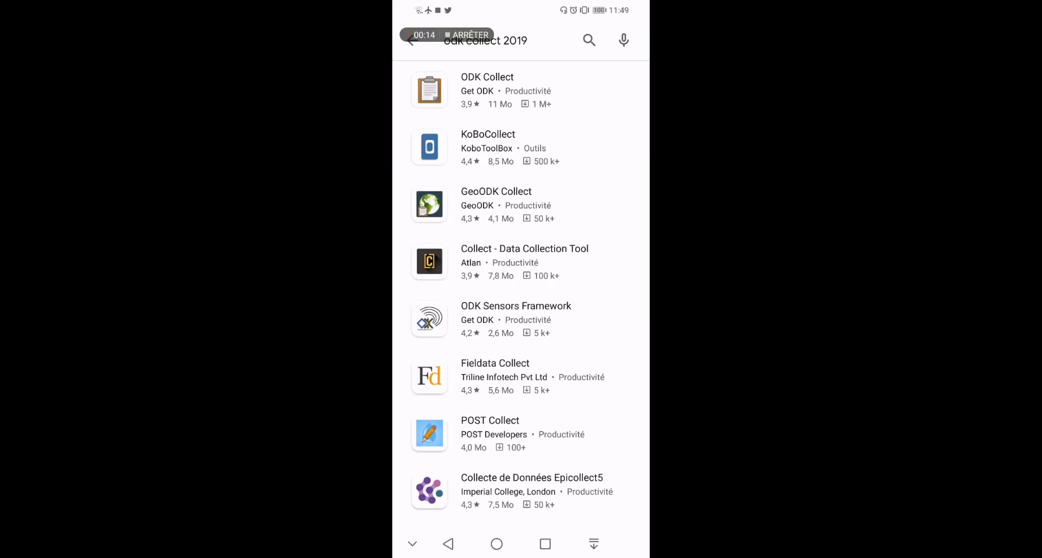
{"action": "left_click", "coordinate": [487, 89]}
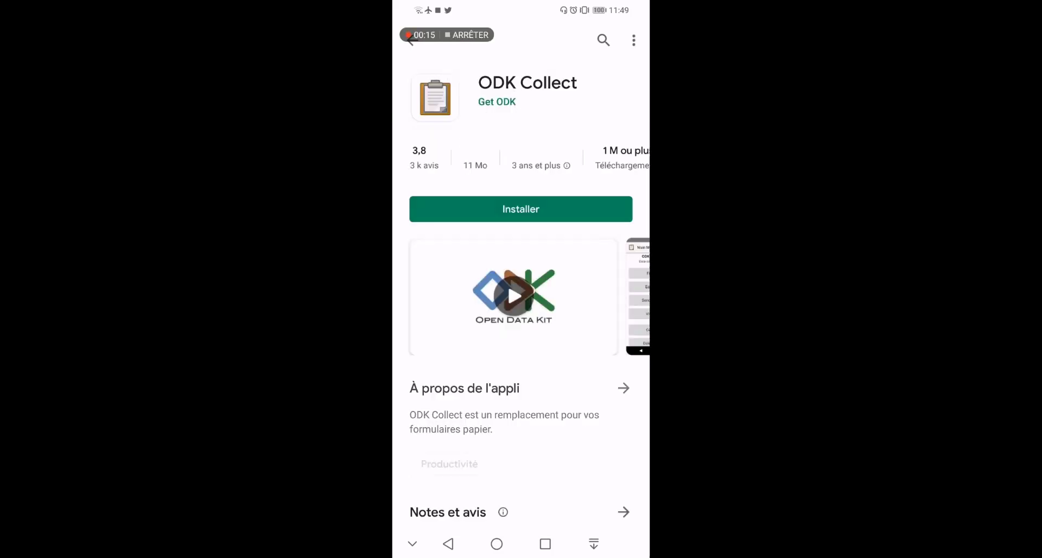
{"action": "left_click", "coordinate": [562, 210]}
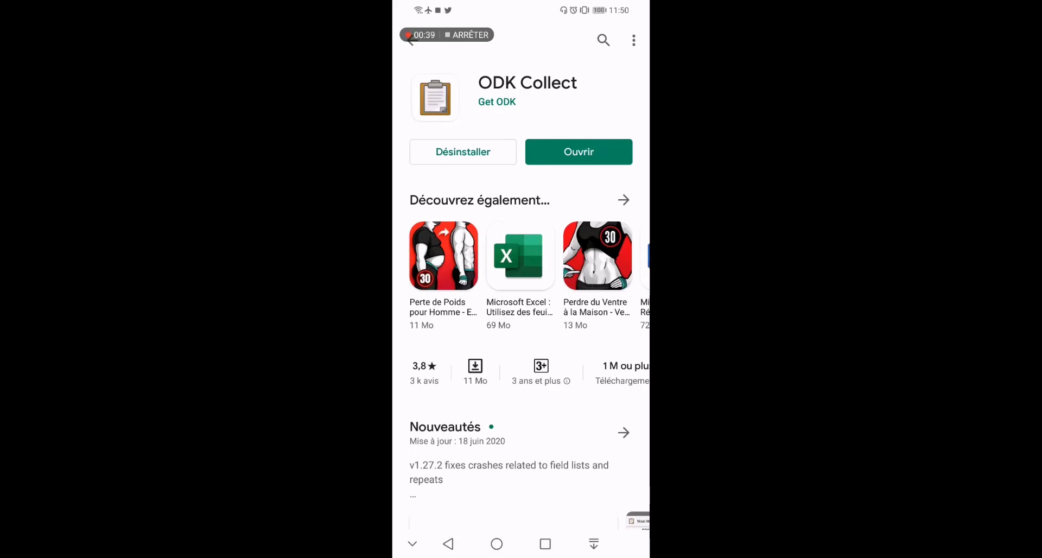
{"action": "left_click", "coordinate": [579, 152]}
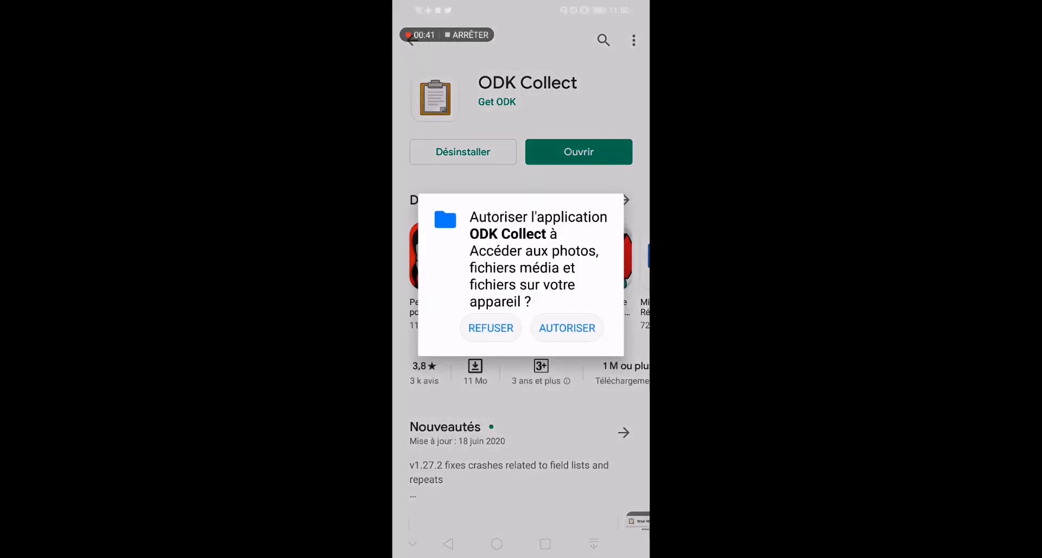
{"action": "left_click", "coordinate": [567, 328]}
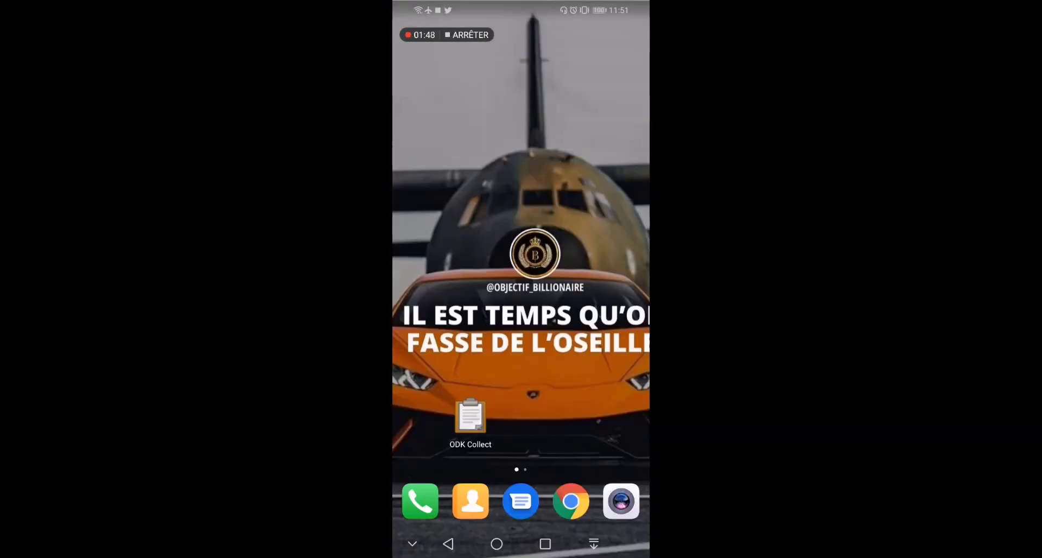
Launch ODK Collect and open ⋮ > Modifier les Paramètres > Serveur, showing ODK Aggregate
{"action": "left_click", "coordinate": [470, 417]}
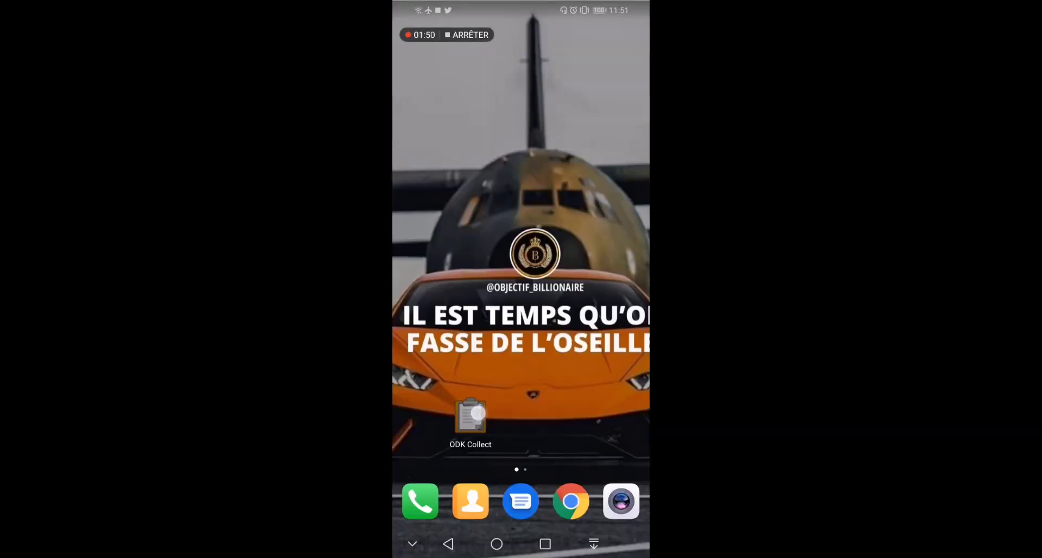
{"action": "left_click_drag", "start_coordinate": [431, 381], "coordinate": [432, 341]}
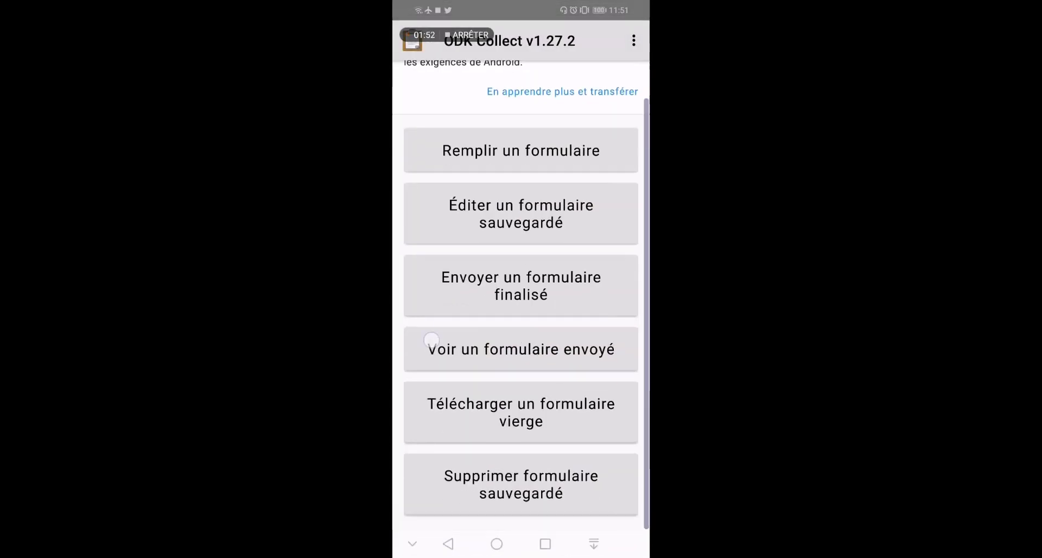
{"action": "scroll", "coordinate": [521, 296], "scroll_direction": "up", "scroll_amount": 1}
{"action": "left_click", "coordinate": [634, 39]}
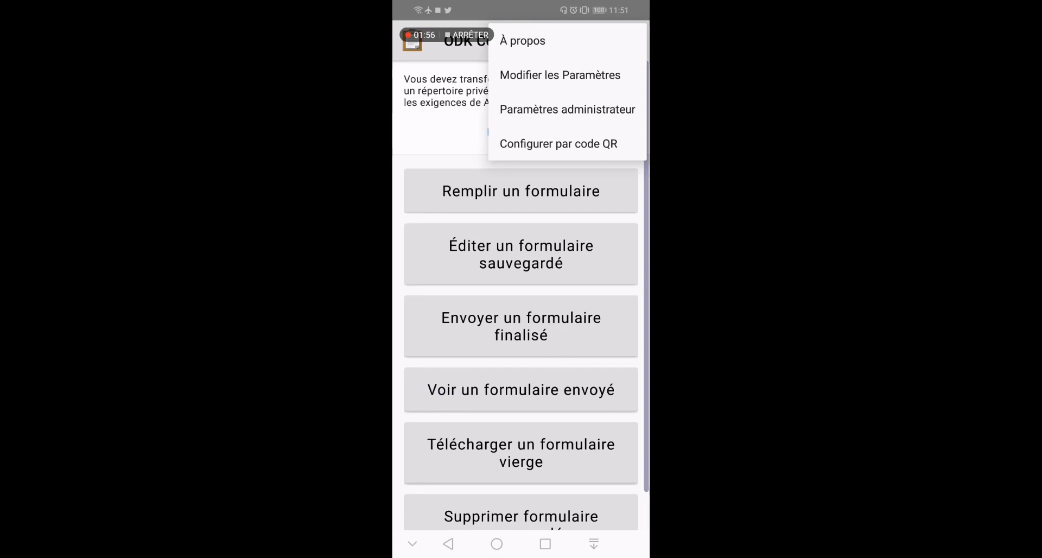
{"action": "left_click", "coordinate": [561, 75]}
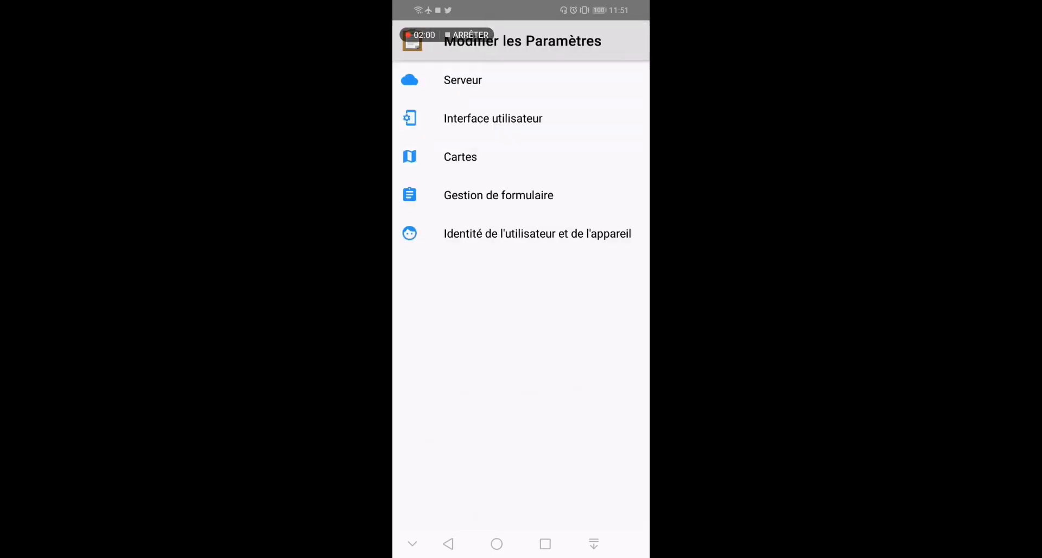
{"action": "left_click", "coordinate": [478, 85]}
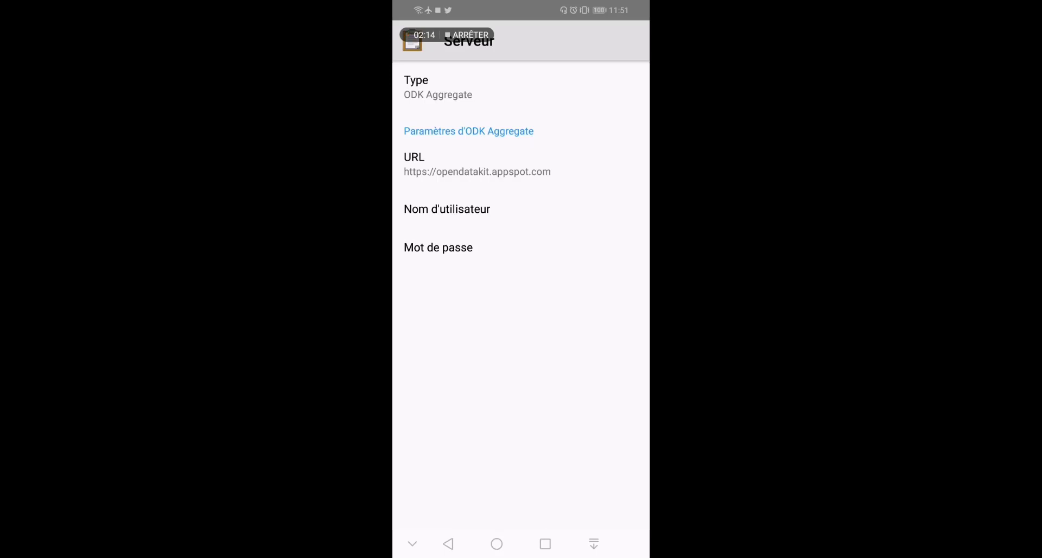
Set the server type to Google Drive, Google Sheets and link the user's Google account
{"action": "left_click", "coordinate": [471, 85]}
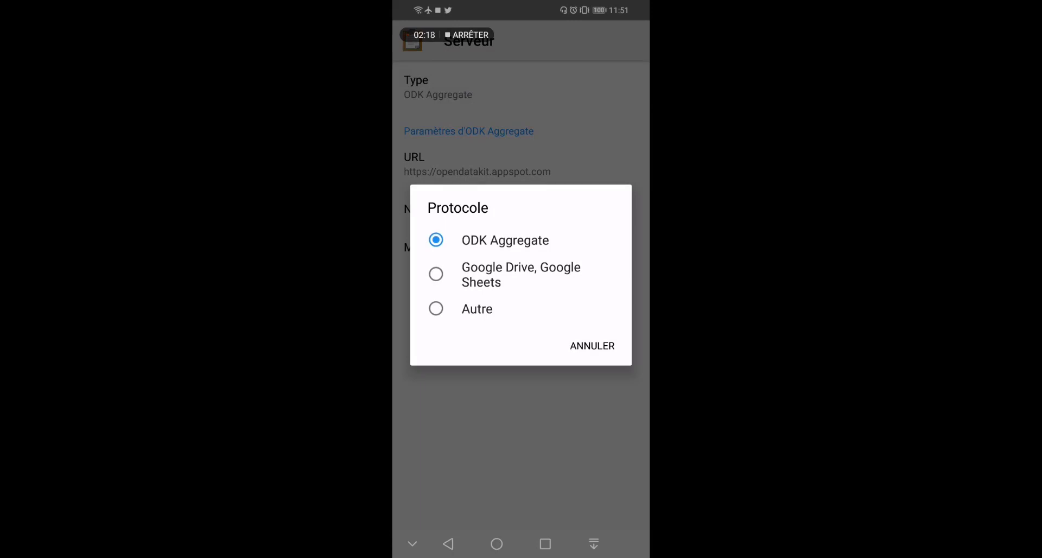
{"action": "left_click", "coordinate": [501, 275]}
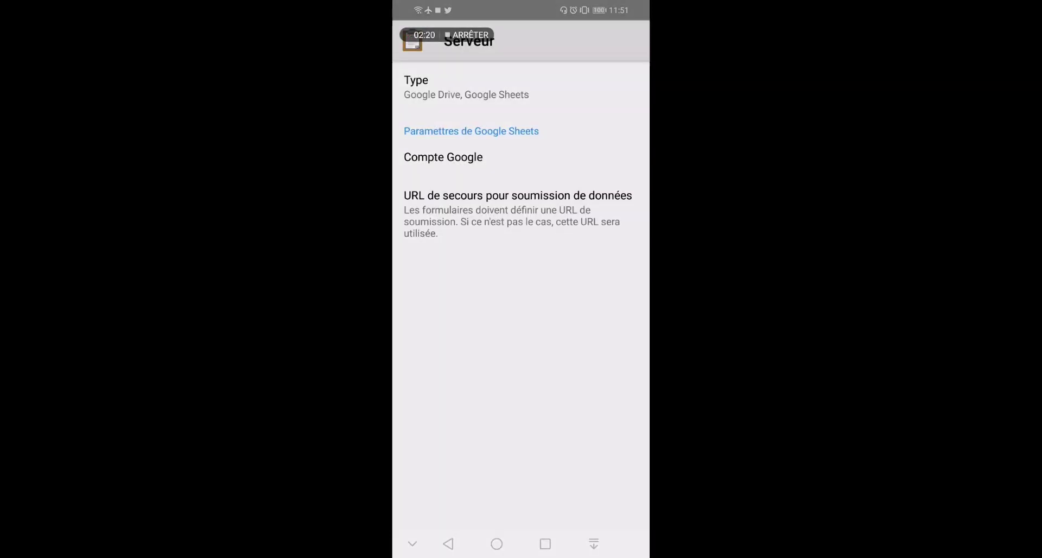
{"action": "left_click", "coordinate": [473, 156]}
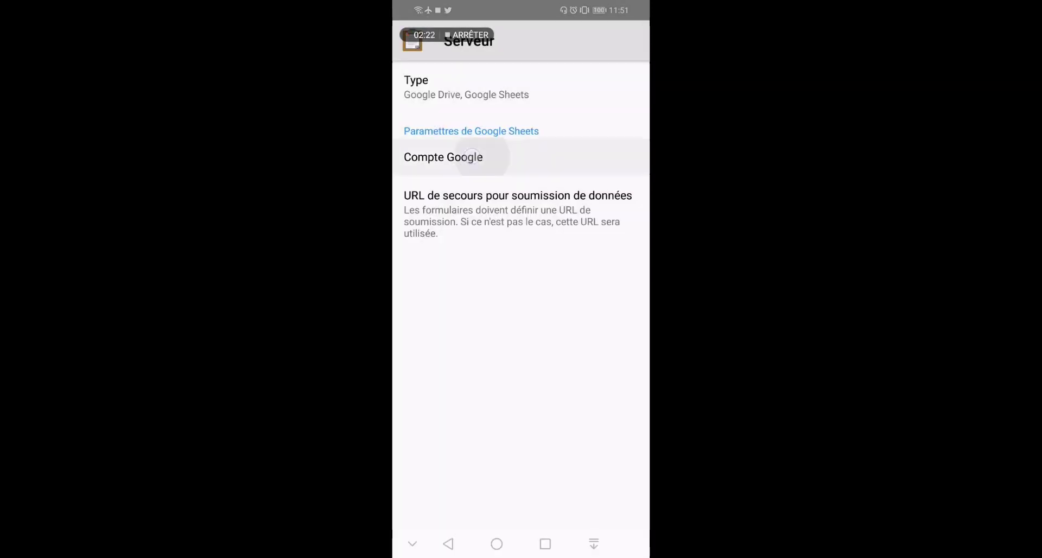
{"action": "left_click", "coordinate": [584, 305]}
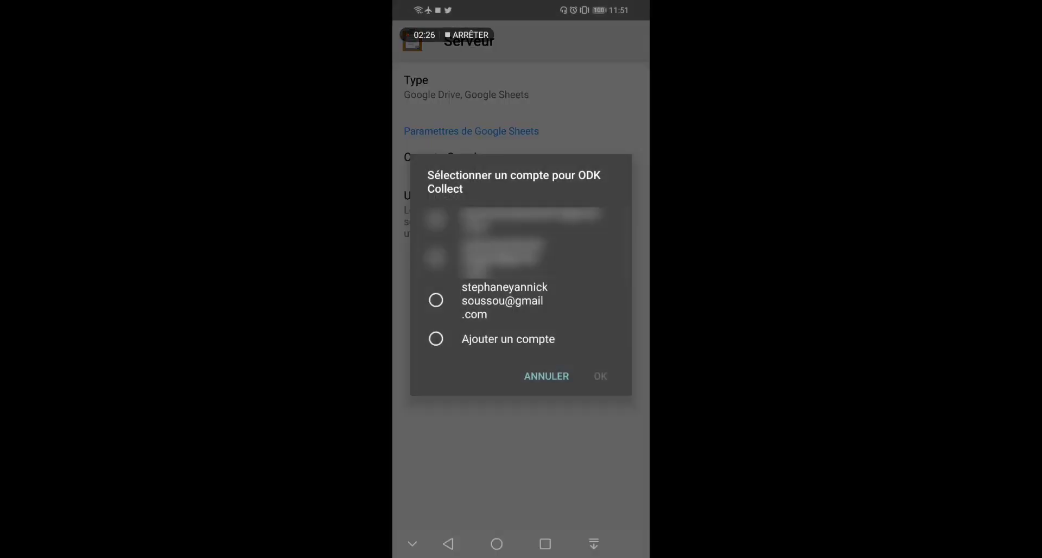
{"action": "left_click", "coordinate": [436, 300]}
{"action": "left_click", "coordinate": [601, 375]}
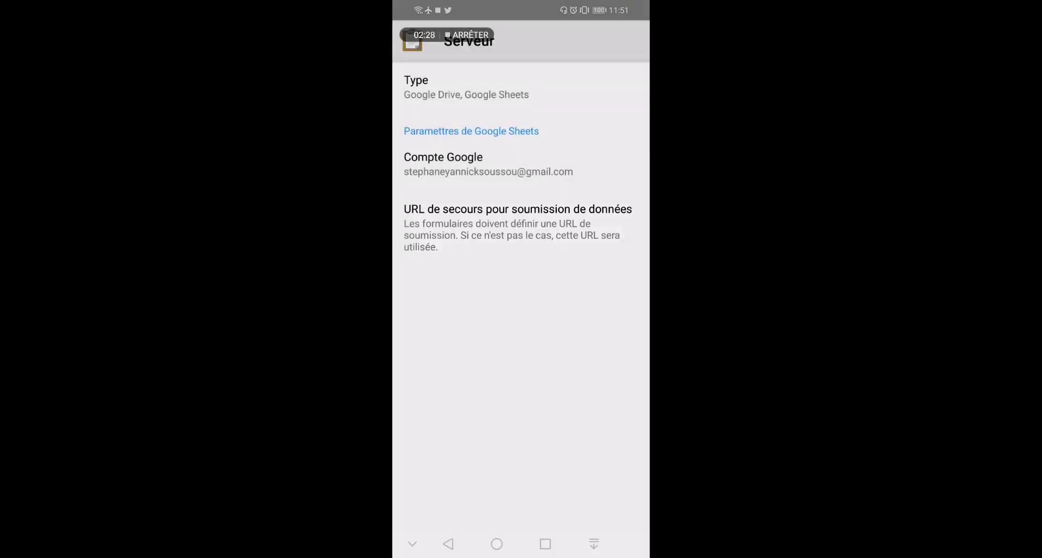
Paste the Datacollect spreadsheet URL as the fallback submission URL (URL de secours)
{"action": "left_click", "coordinate": [553, 224]}
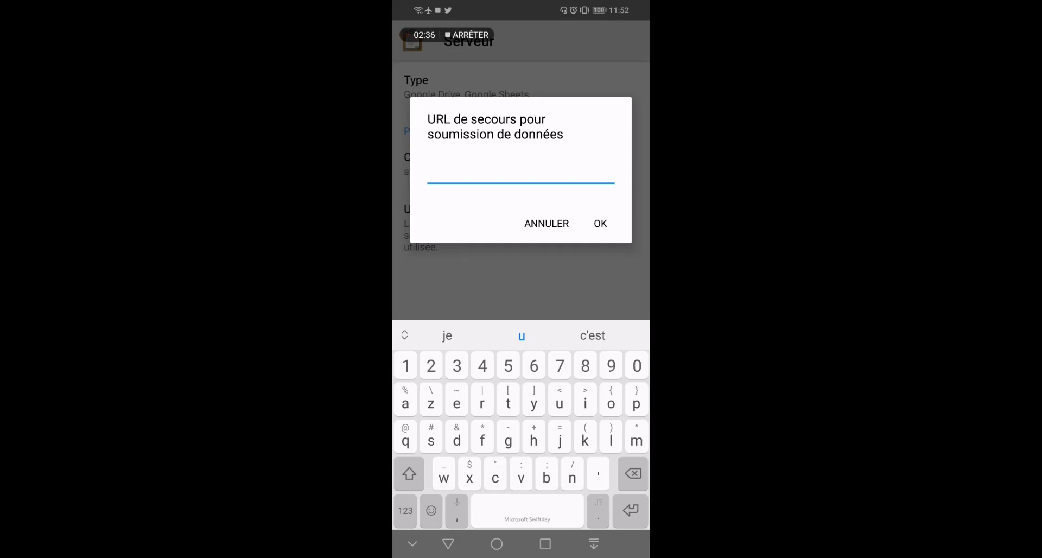
{"action": "left_click", "coordinate": [449, 173]}
{"action": "left_click", "coordinate": [469, 146]}
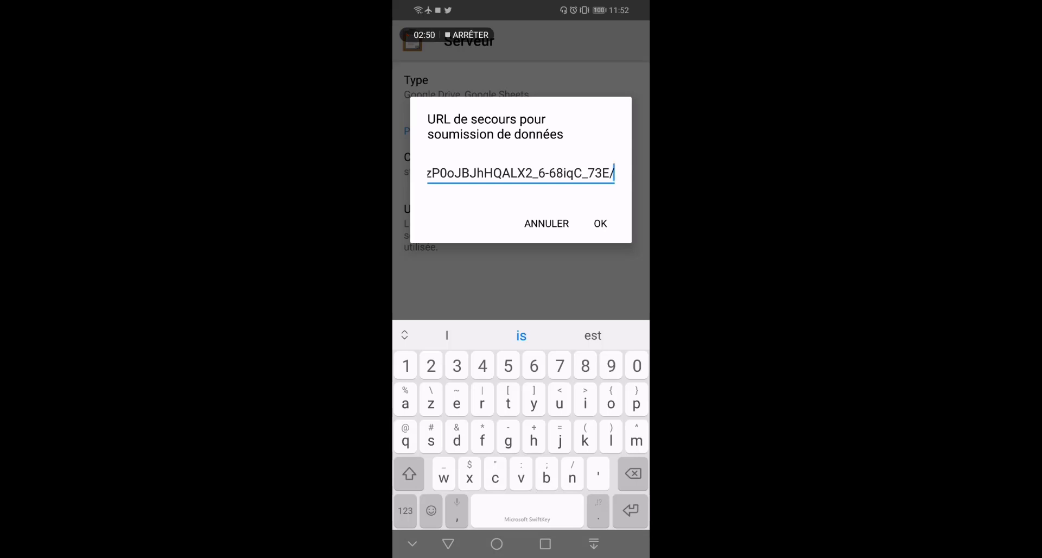
{"action": "left_click", "coordinate": [600, 223]}
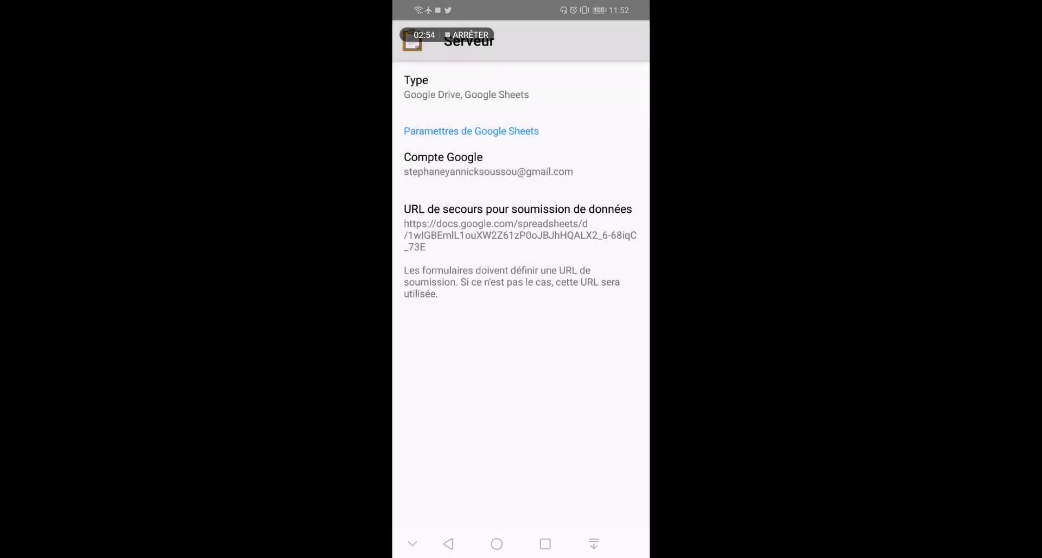
{"action": "left_click", "coordinate": [448, 544]}
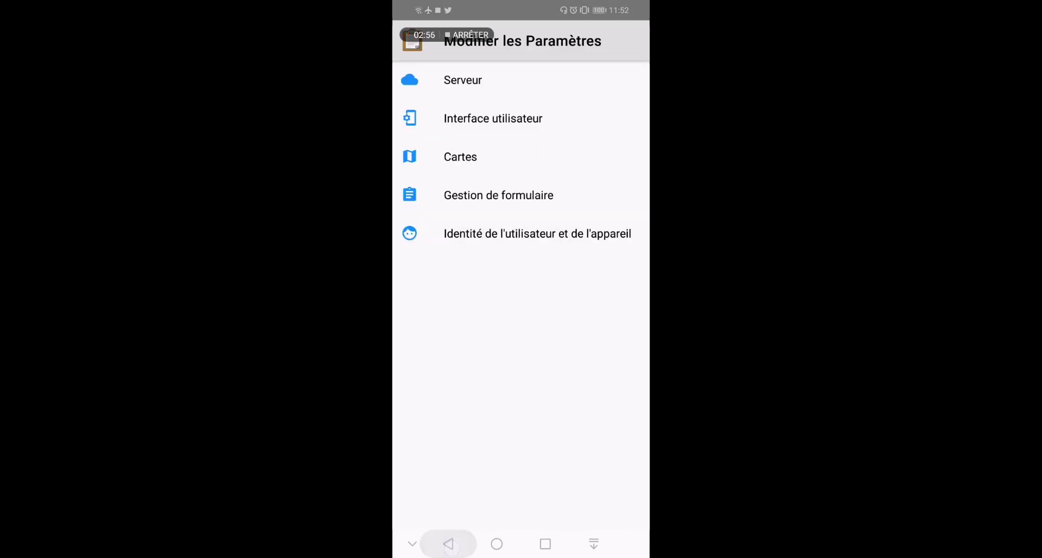
Download the blank form Enquete.xml from the Drive ODK folder, then open 'Remplir un formulaire'
{"action": "left_click", "coordinate": [449, 545]}
{"action": "left_click_drag", "start_coordinate": [597, 342], "coordinate": [606, 261]}
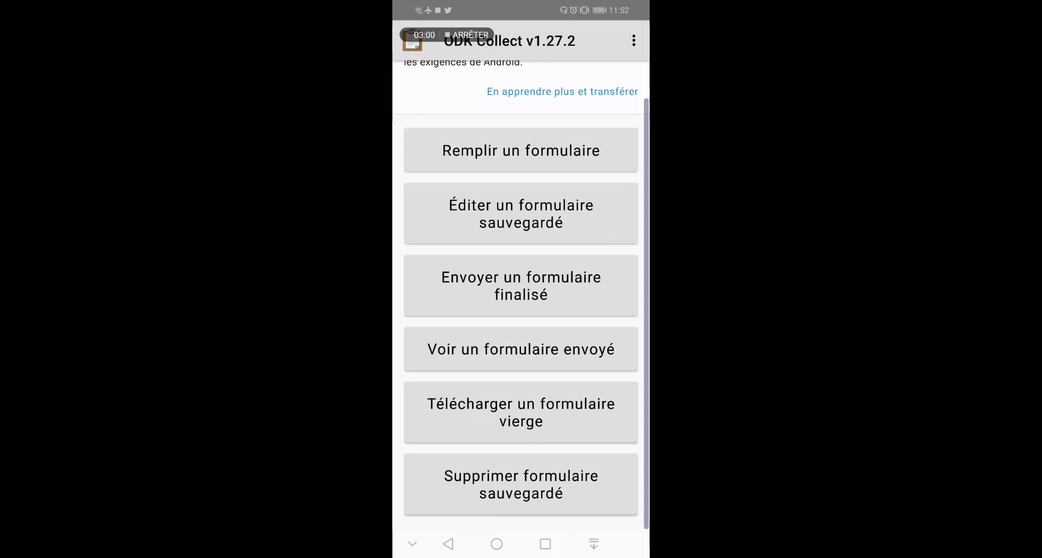
{"action": "left_click", "coordinate": [566, 412]}
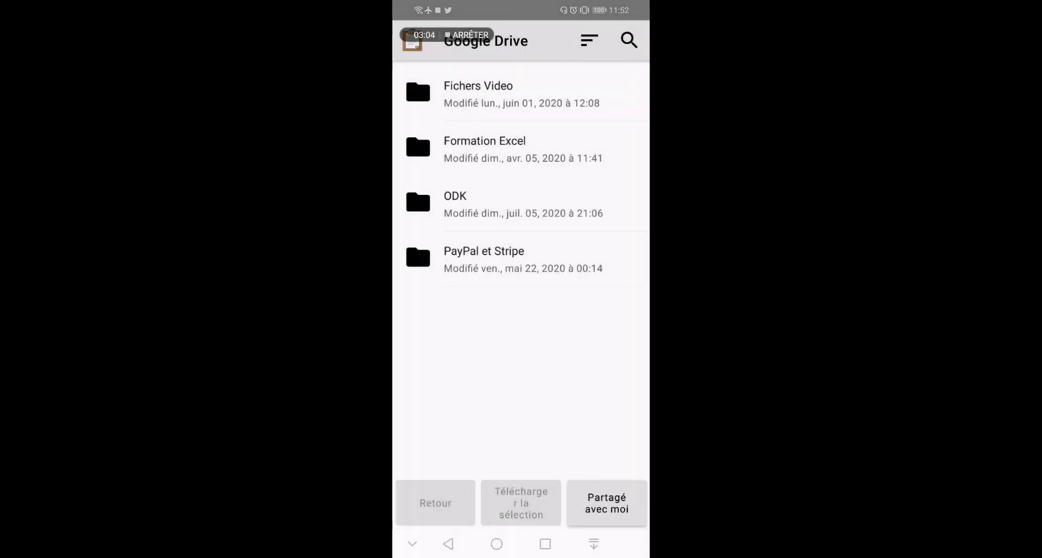
{"action": "left_click", "coordinate": [529, 209]}
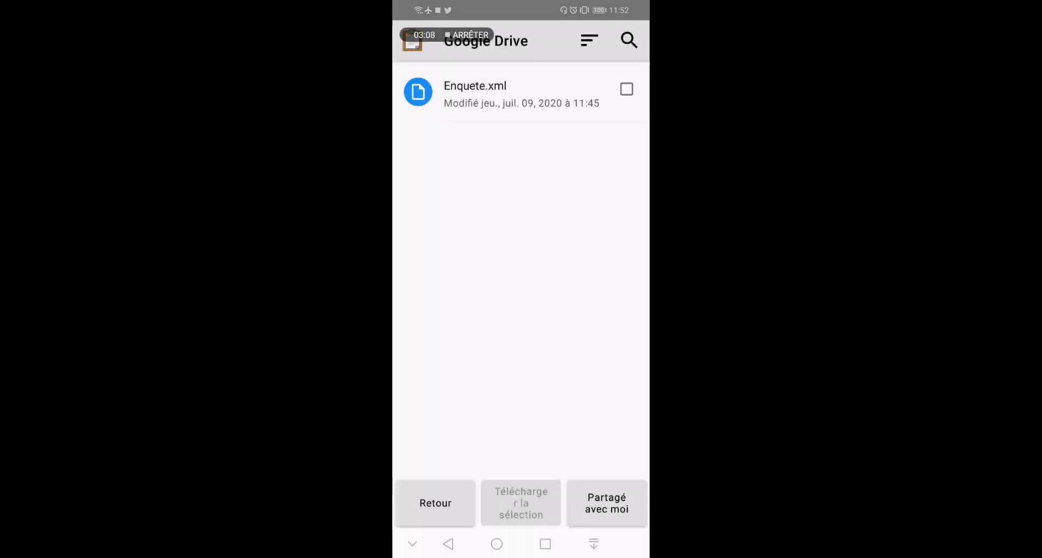
{"action": "left_click", "coordinate": [626, 89]}
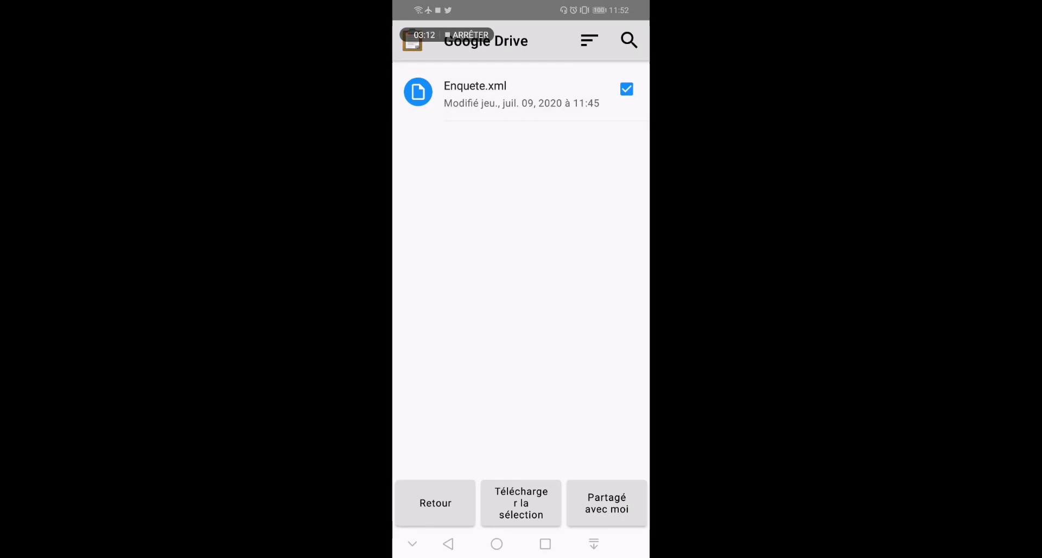
{"action": "left_click", "coordinate": [521, 502]}
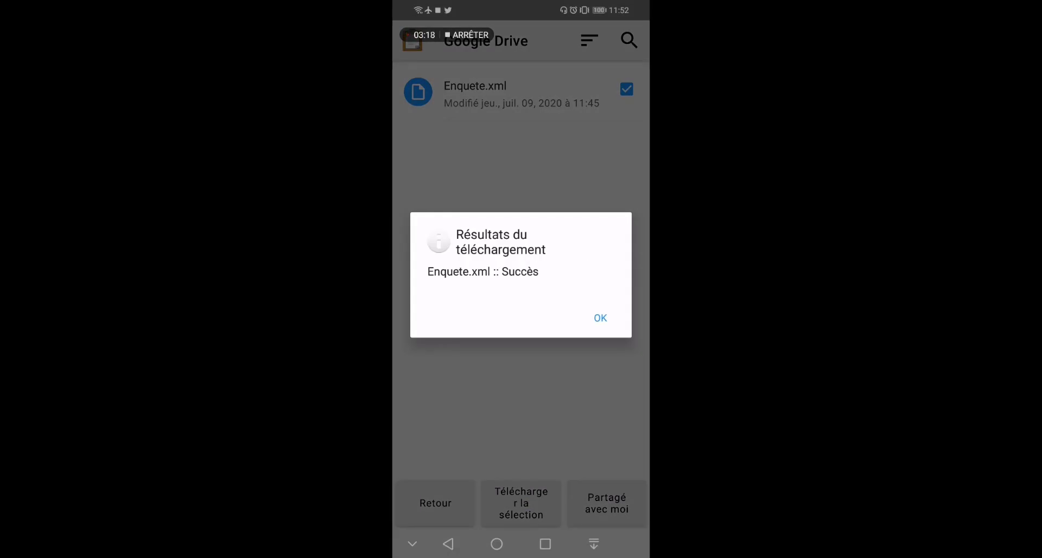
{"action": "left_click", "coordinate": [600, 317]}
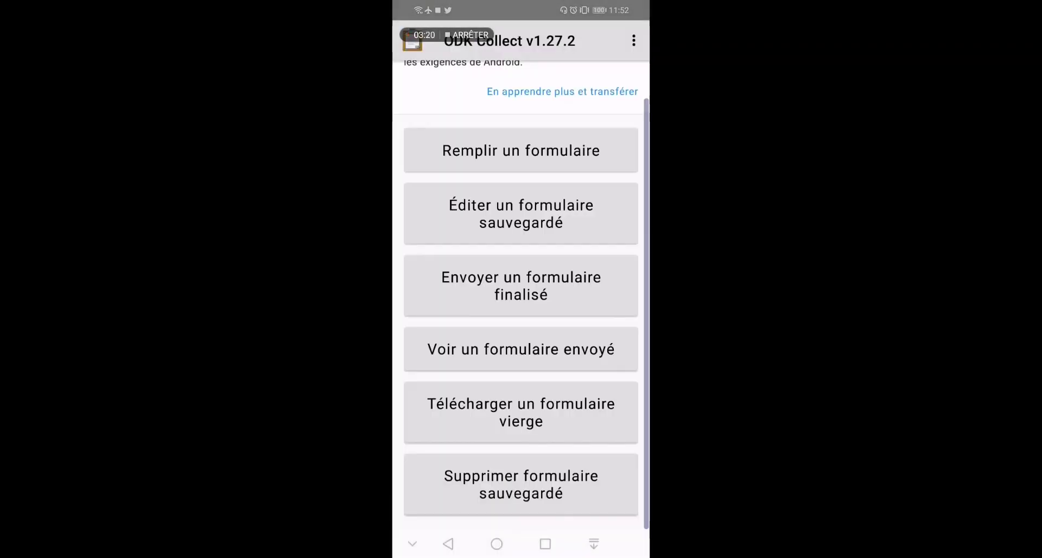
{"action": "left_click_drag", "start_coordinate": [410, 378], "coordinate": [407, 432]}
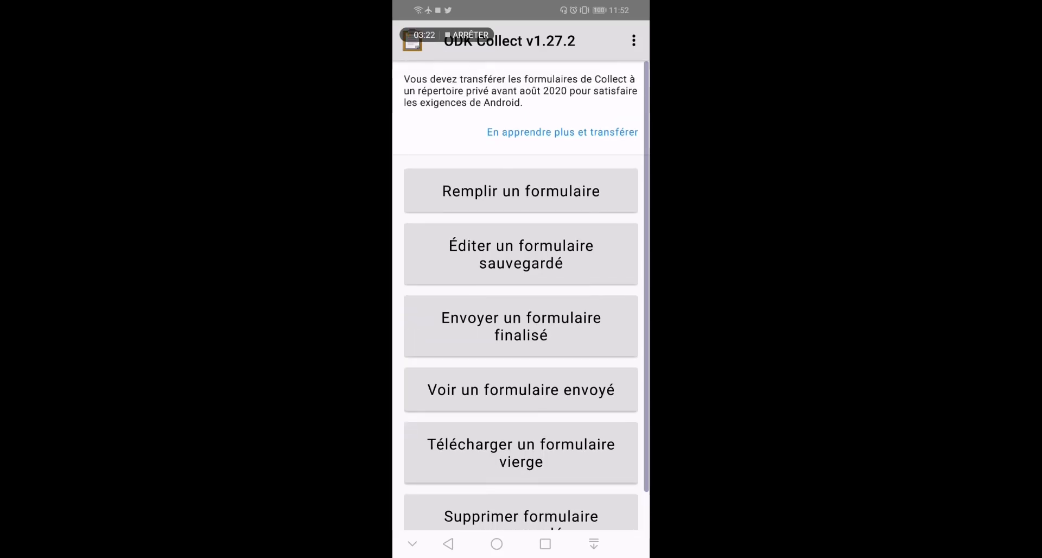
{"action": "left_click", "coordinate": [559, 194]}
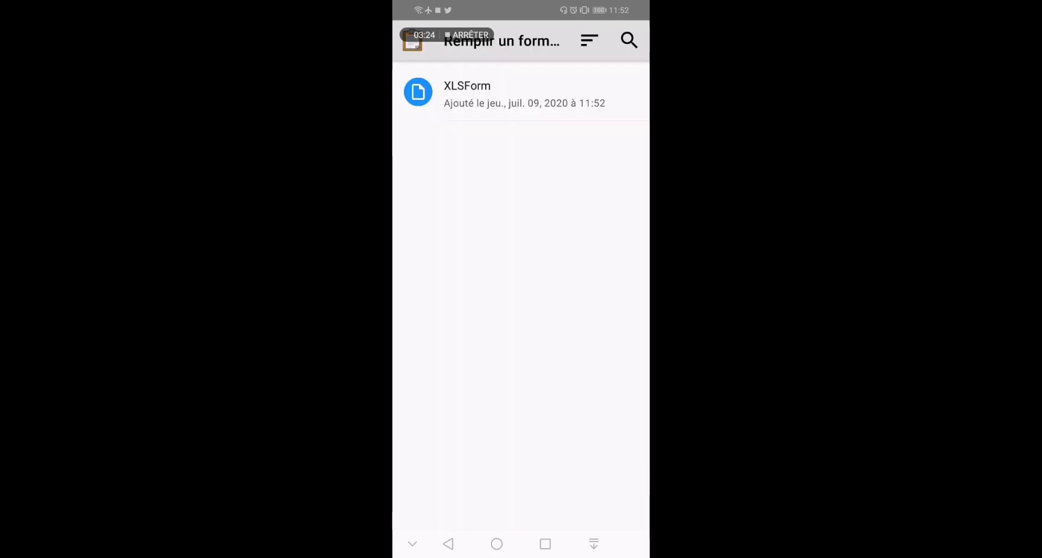
Start an XLSForm record, enter the person's last and first name, and birth date 01 juil. 2020
{"action": "left_click", "coordinate": [523, 93]}
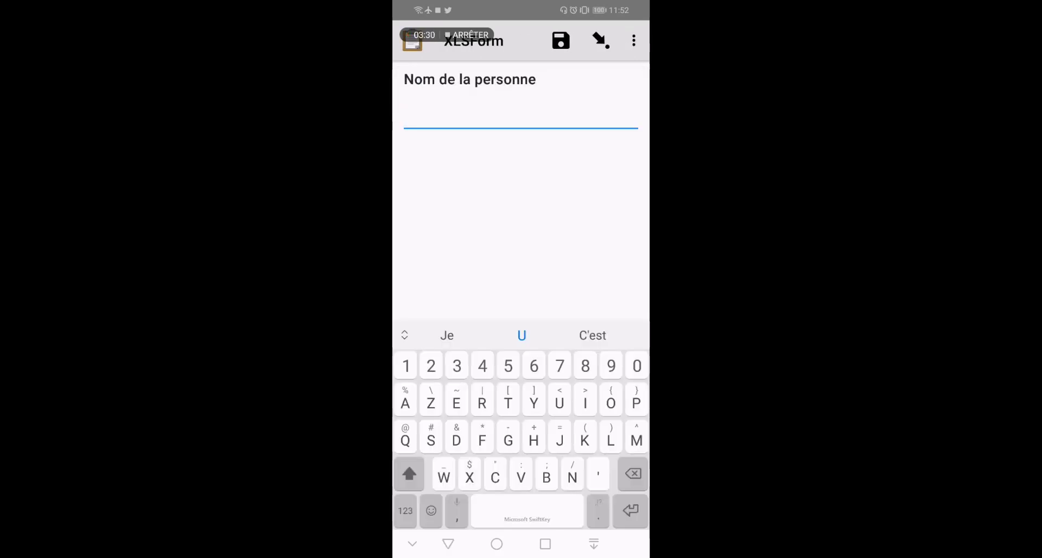
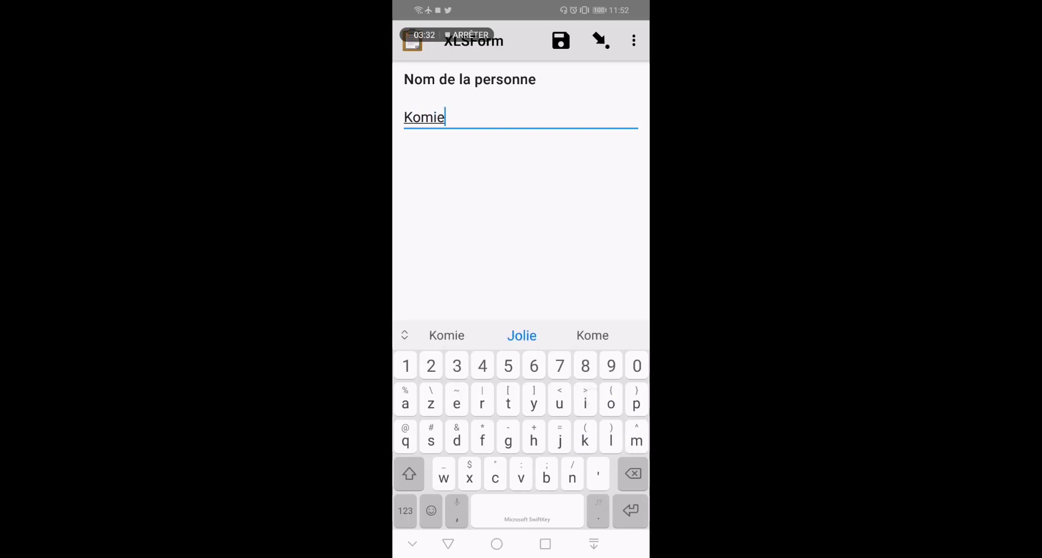
{"action": "left_click_drag", "start_coordinate": [642, 253], "coordinate": [426, 264]}
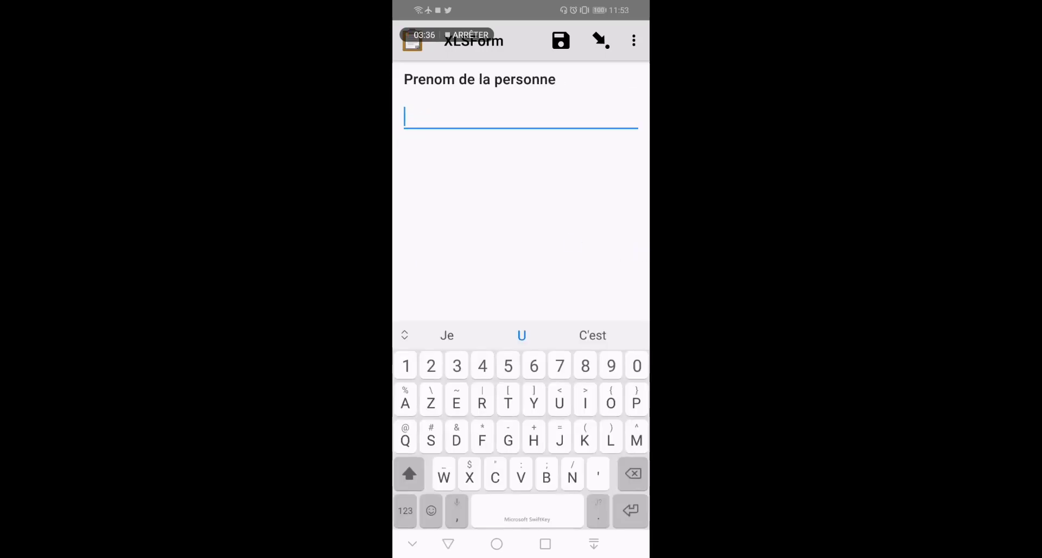
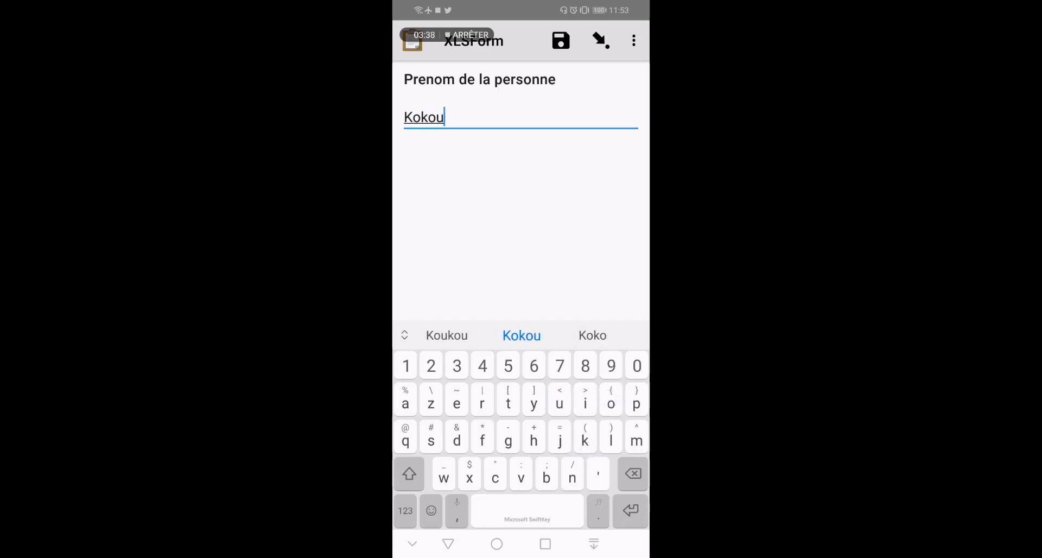
{"action": "left_click_drag", "start_coordinate": [628, 268], "coordinate": [453, 270]}
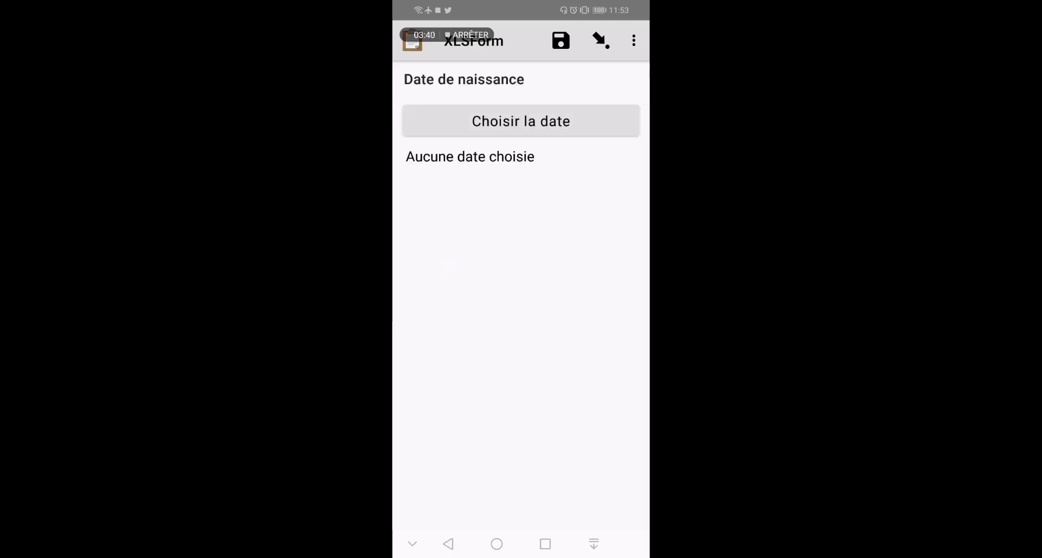
{"action": "left_click", "coordinate": [570, 121]}
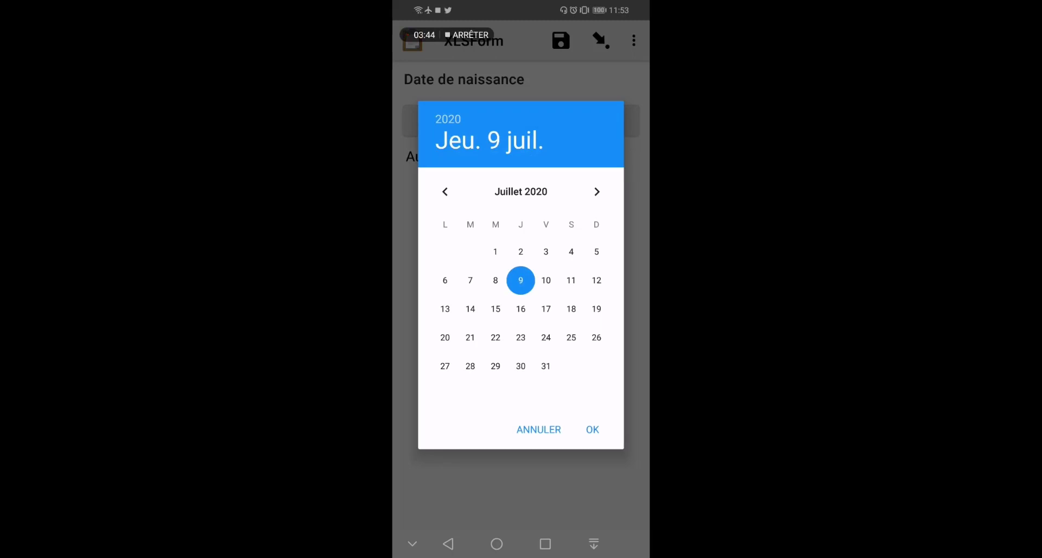
{"action": "left_click", "coordinate": [495, 252]}
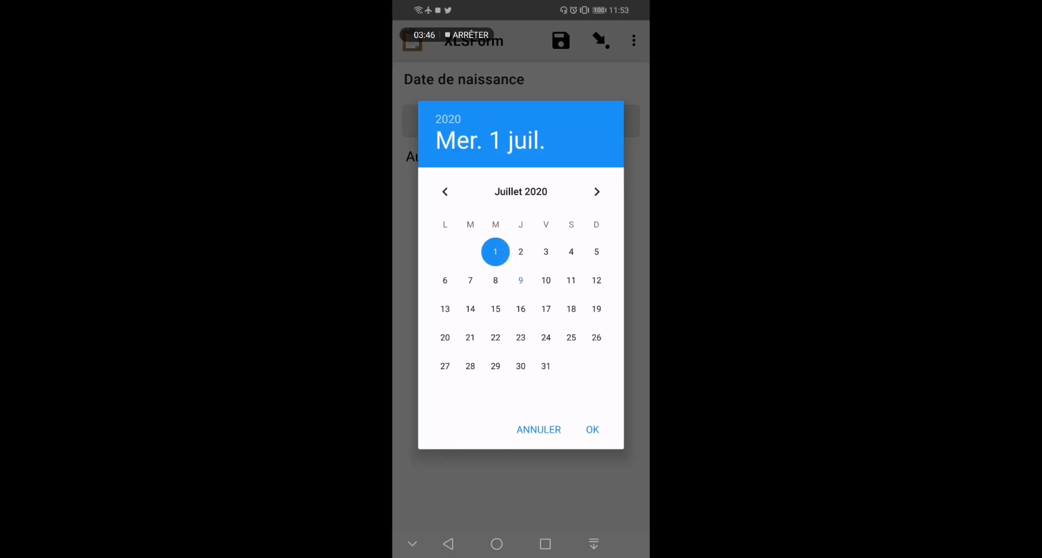
{"action": "left_click", "coordinate": [593, 429]}
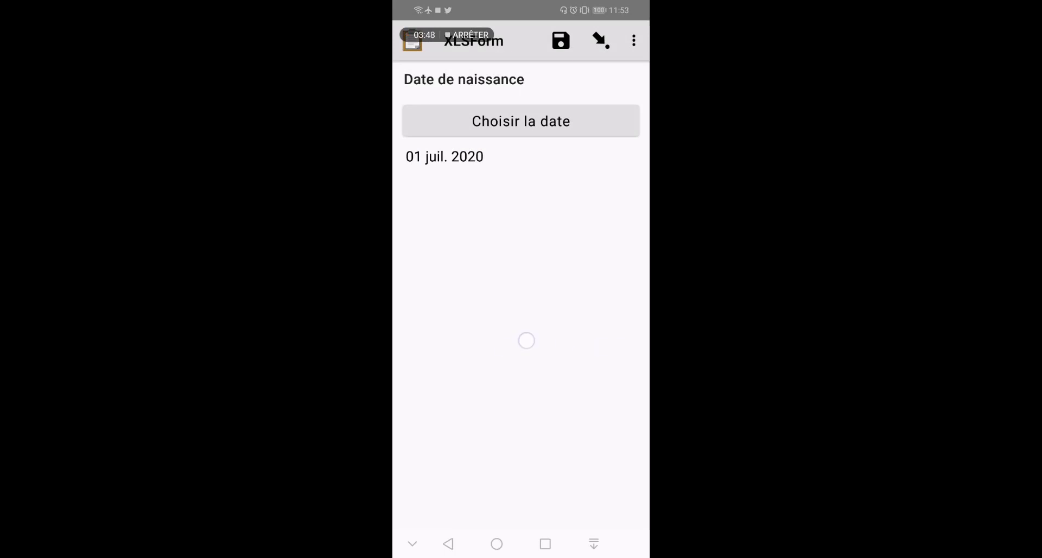
Answer Age 1, Sexe Homme, Célibataire, Taille 1.50 and Statut Fumeur non
{"action": "left_click_drag", "start_coordinate": [526, 340], "coordinate": [423, 342]}
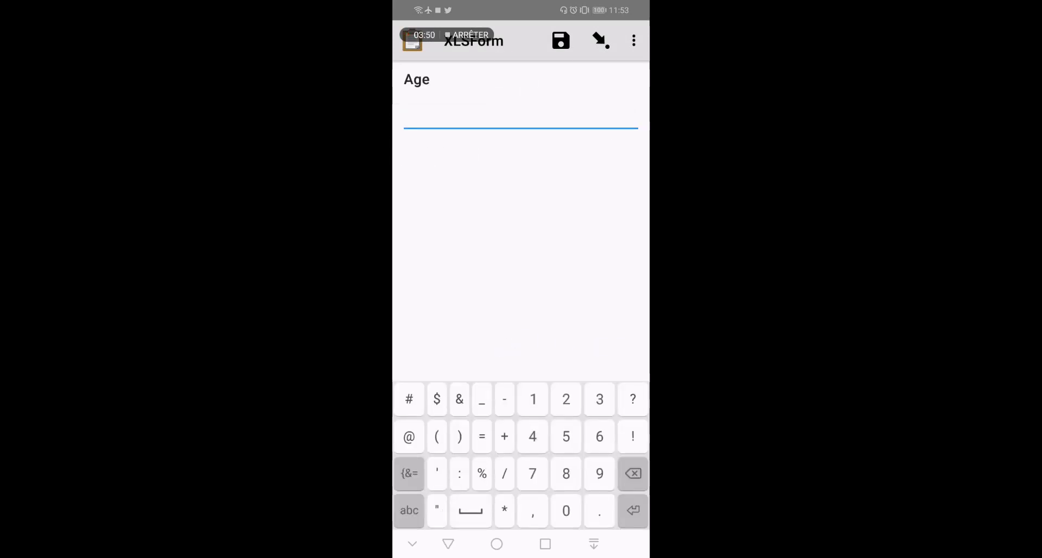
{"action": "type", "text": "1"}
{"action": "left_click_drag", "start_coordinate": [639, 267], "coordinate": [423, 269]}
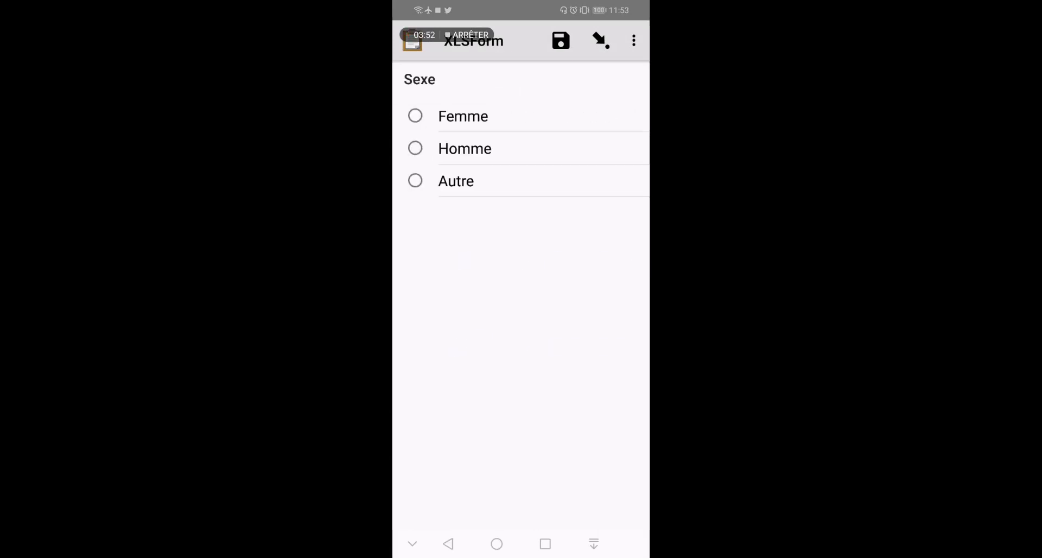
{"action": "left_click", "coordinate": [485, 148]}
{"action": "left_click_drag", "start_coordinate": [504, 354], "coordinate": [423, 354]}
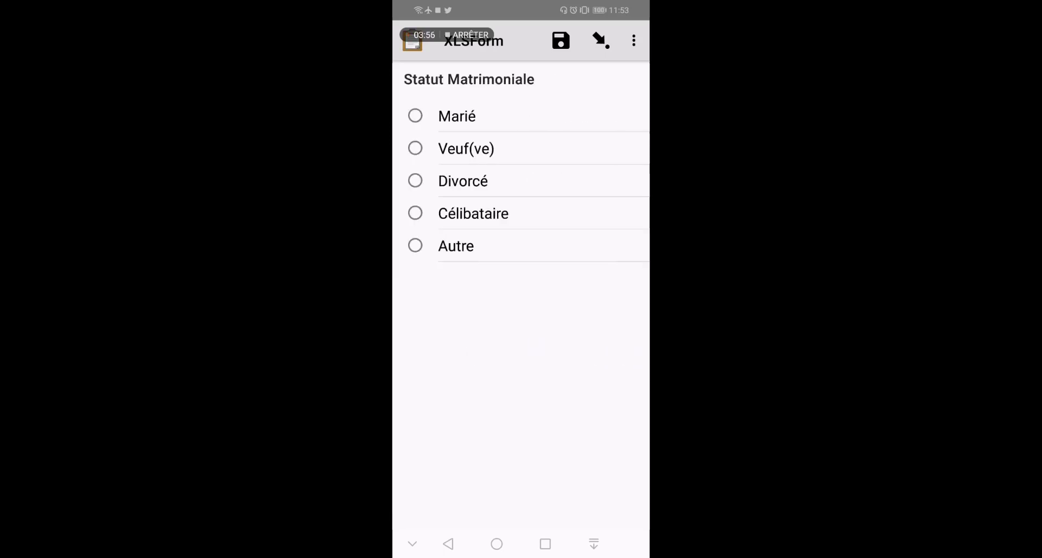
{"action": "left_click", "coordinate": [479, 215]}
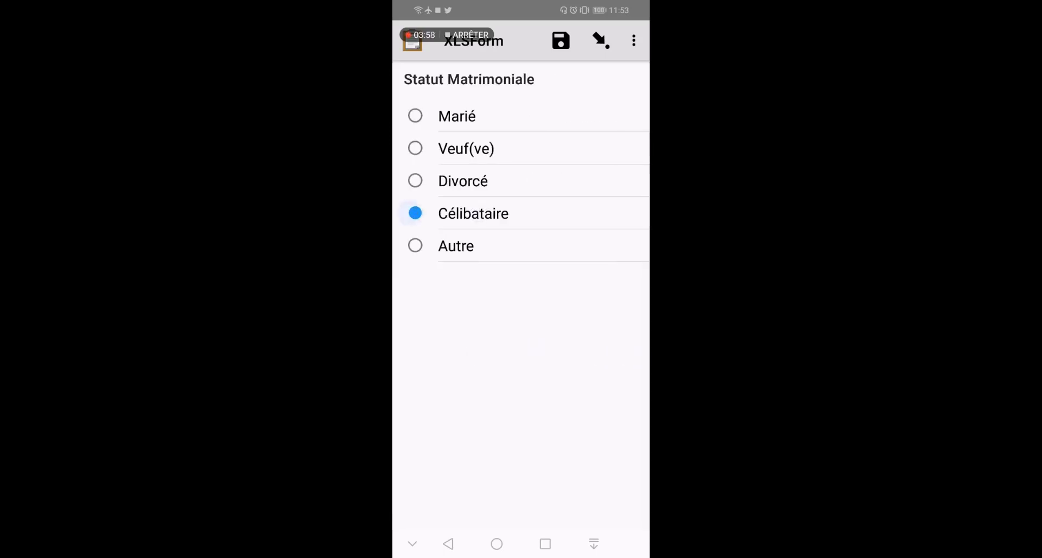
{"action": "left_click_drag", "start_coordinate": [631, 373], "coordinate": [484, 365]}
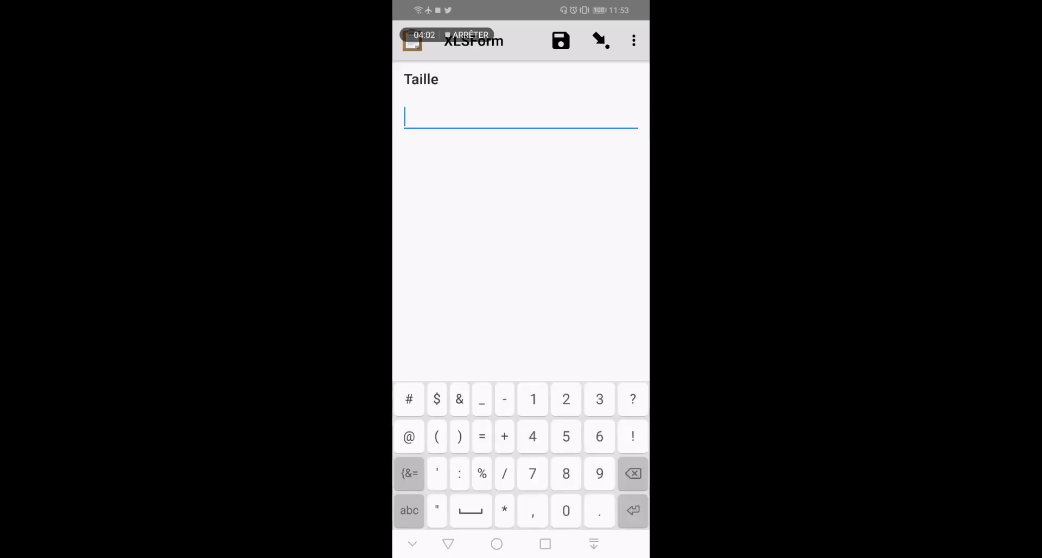
{"action": "type", "text": "1.50"}
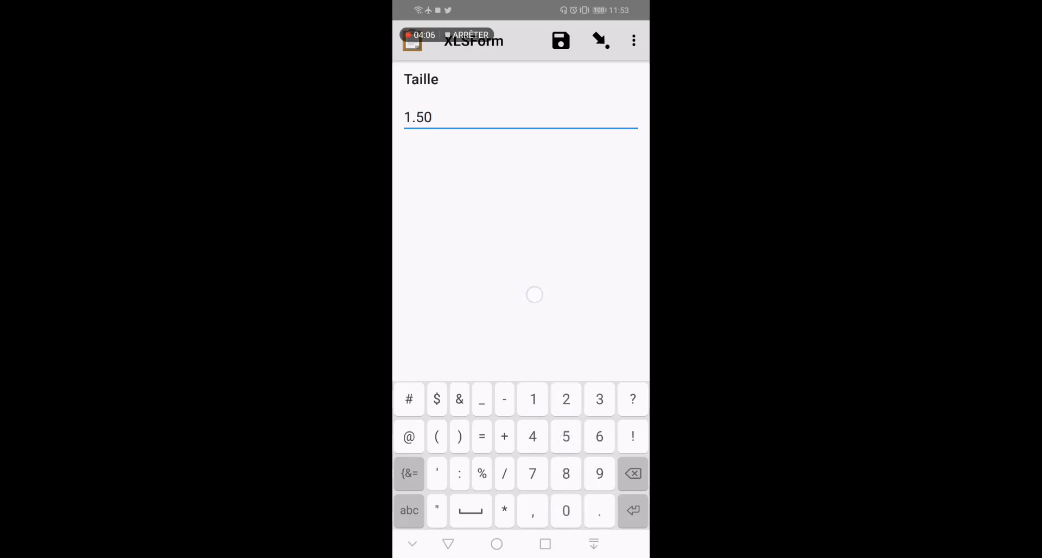
{"action": "left_click_drag", "start_coordinate": [535, 294], "coordinate": [449, 302]}
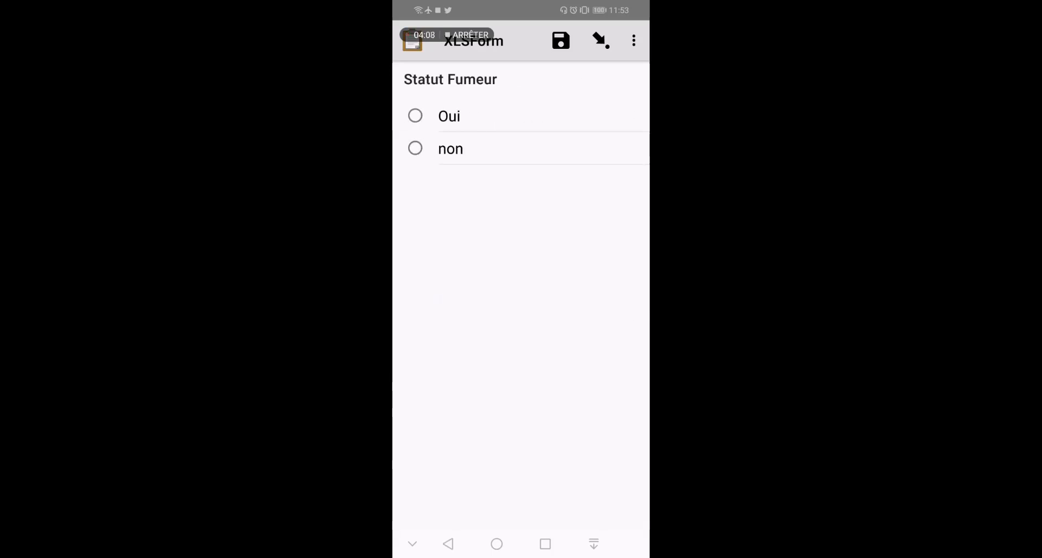
{"action": "left_click", "coordinate": [415, 149]}
Save the record as finalized, check the saved forms, and reopen the blank forms list
{"action": "left_click_drag", "start_coordinate": [584, 353], "coordinate": [518, 344]}
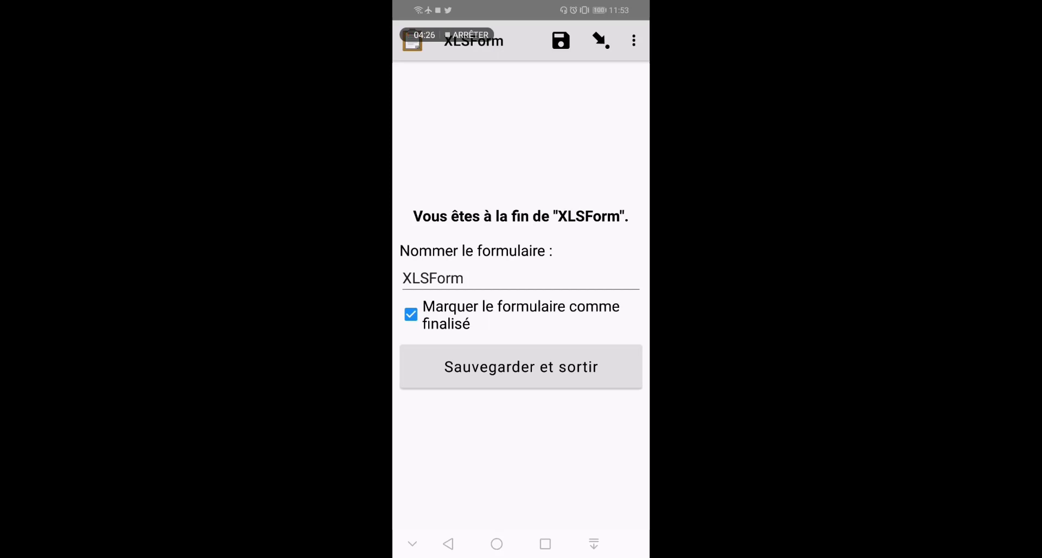
{"action": "left_click", "coordinate": [544, 369]}
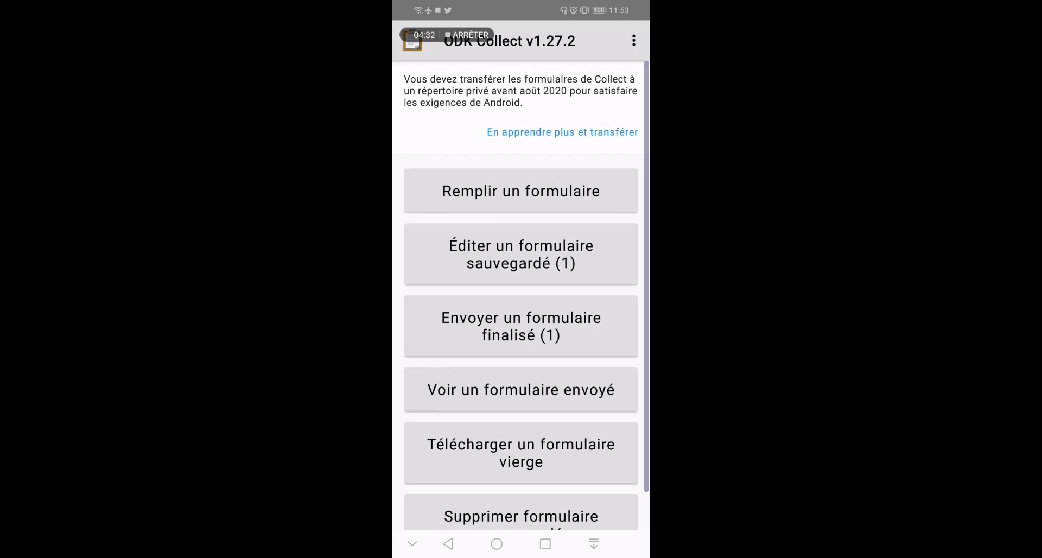
{"action": "scroll", "coordinate": [432, 394], "scroll_direction": "down", "scroll_amount": 2}
{"action": "scroll", "coordinate": [417, 277], "scroll_direction": "up", "scroll_amount": 2}
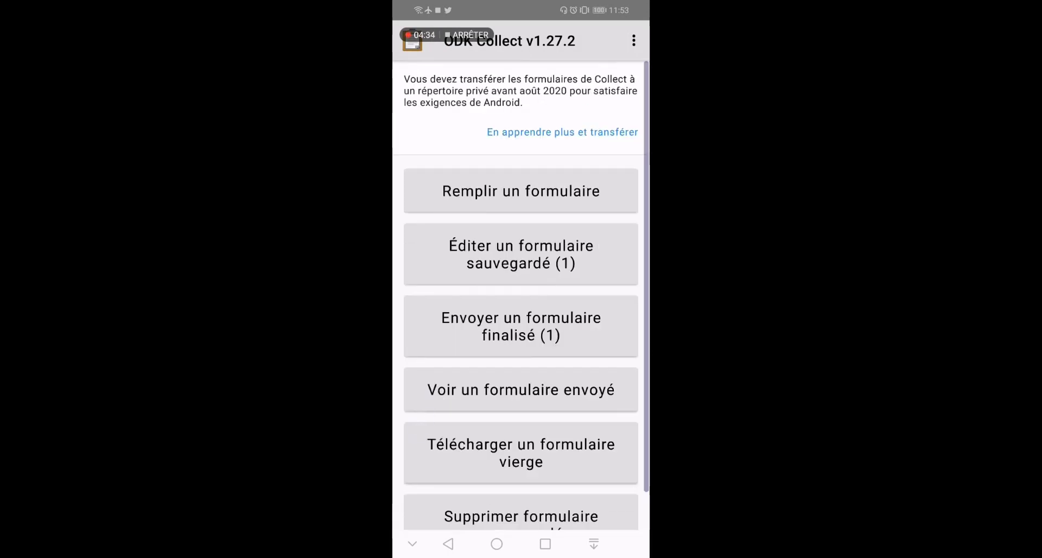
{"action": "left_click", "coordinate": [570, 246]}
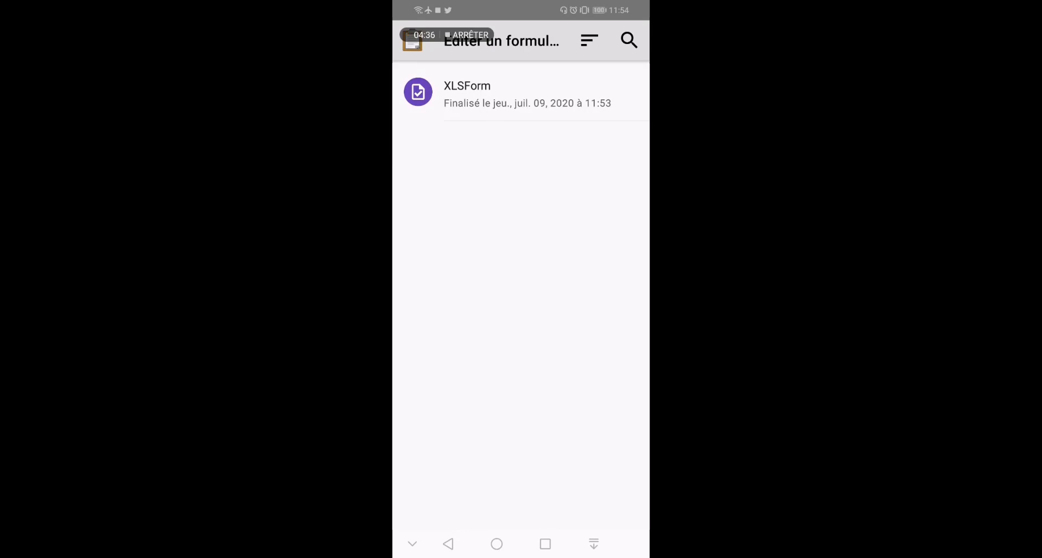
{"action": "left_click", "coordinate": [448, 544]}
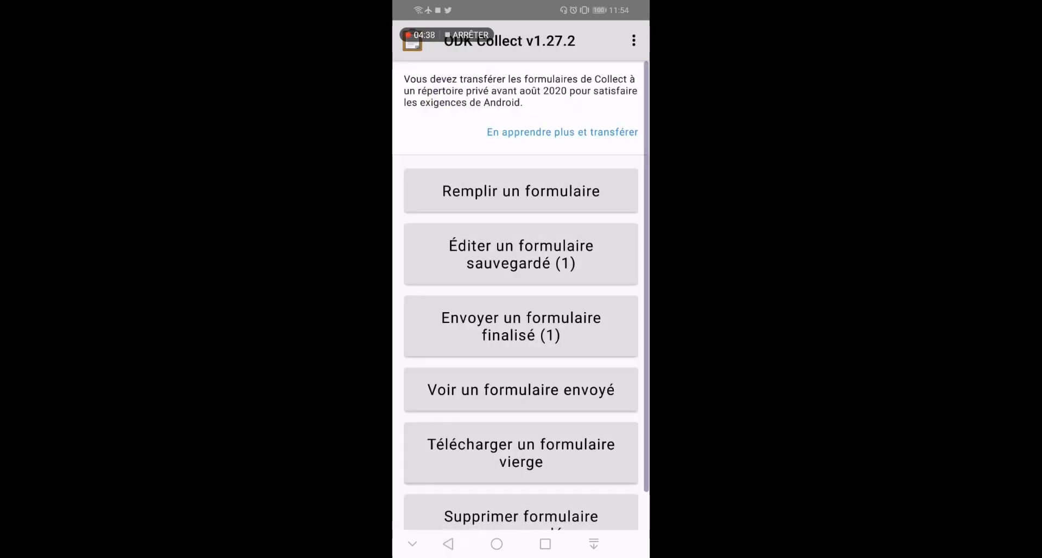
{"action": "left_click", "coordinate": [575, 205]}
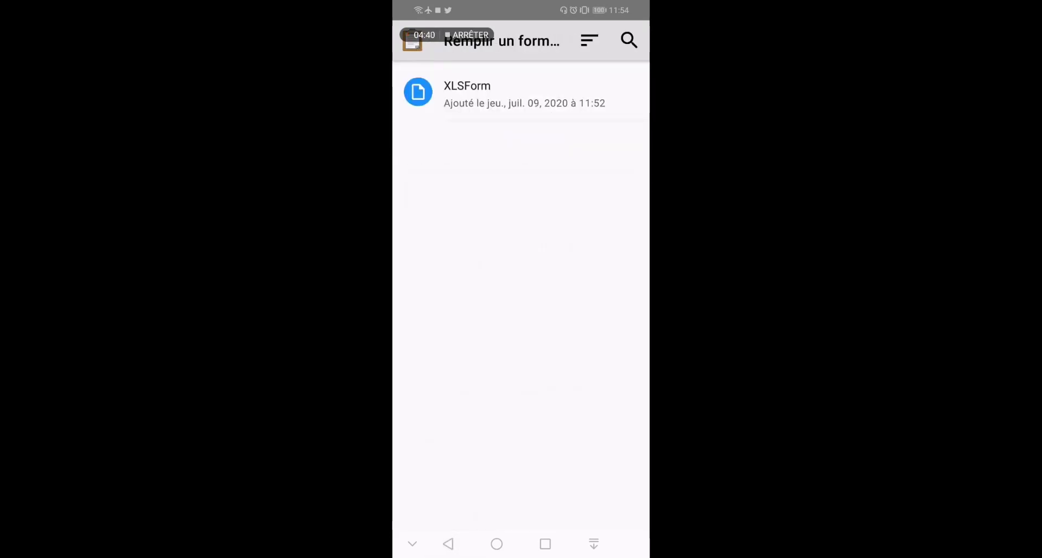
Start a new record with the person's last and first name, born 12 October 2019
{"action": "left_click", "coordinate": [558, 91]}
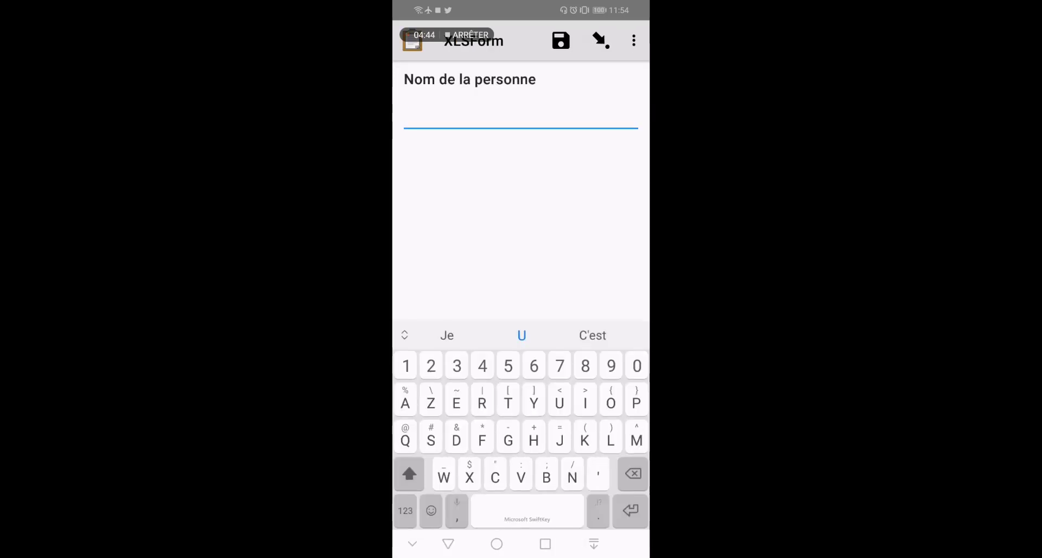
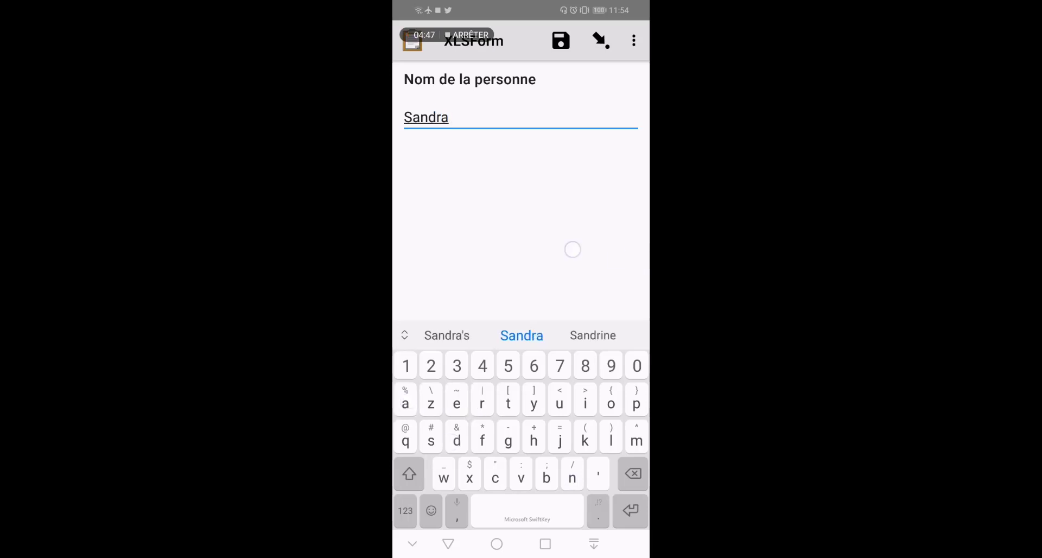
{"action": "left_click_drag", "start_coordinate": [572, 248], "coordinate": [445, 250]}
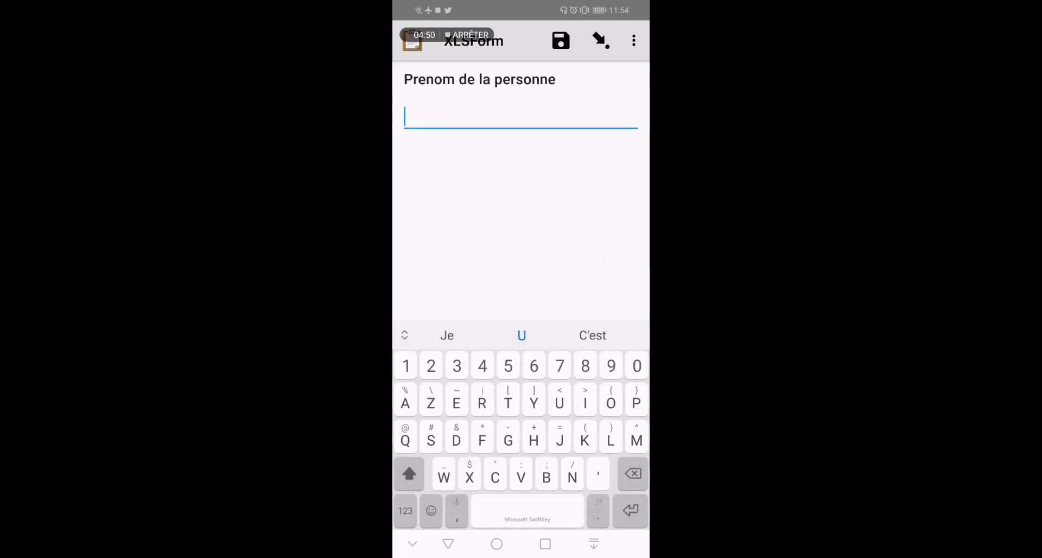
{"action": "left_click_drag", "start_coordinate": [595, 271], "coordinate": [445, 263]}
{"action": "left_click", "coordinate": [583, 120]}
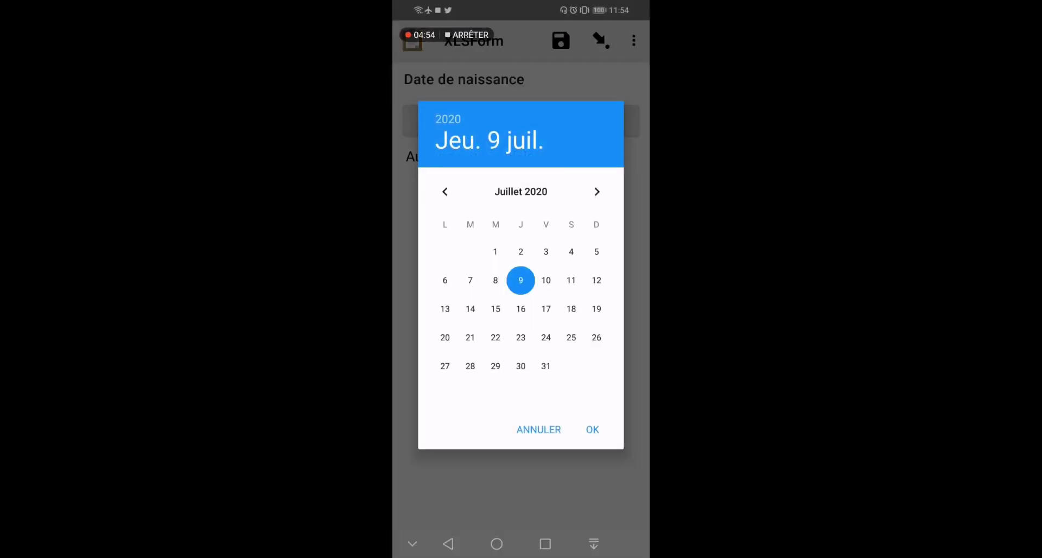
{"action": "left_click", "coordinate": [445, 191]}
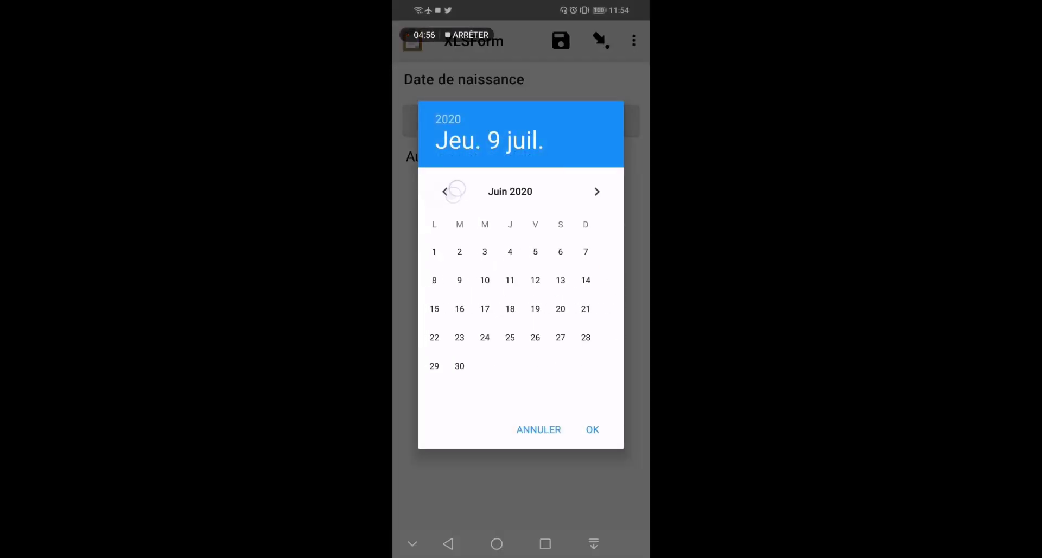
{"action": "left_click", "coordinate": [448, 190]}
{"action": "left_click", "coordinate": [447, 191]}
{"action": "left_click", "coordinate": [446, 191]}
{"action": "left_click", "coordinate": [447, 191]}
{"action": "left_click", "coordinate": [446, 191]}
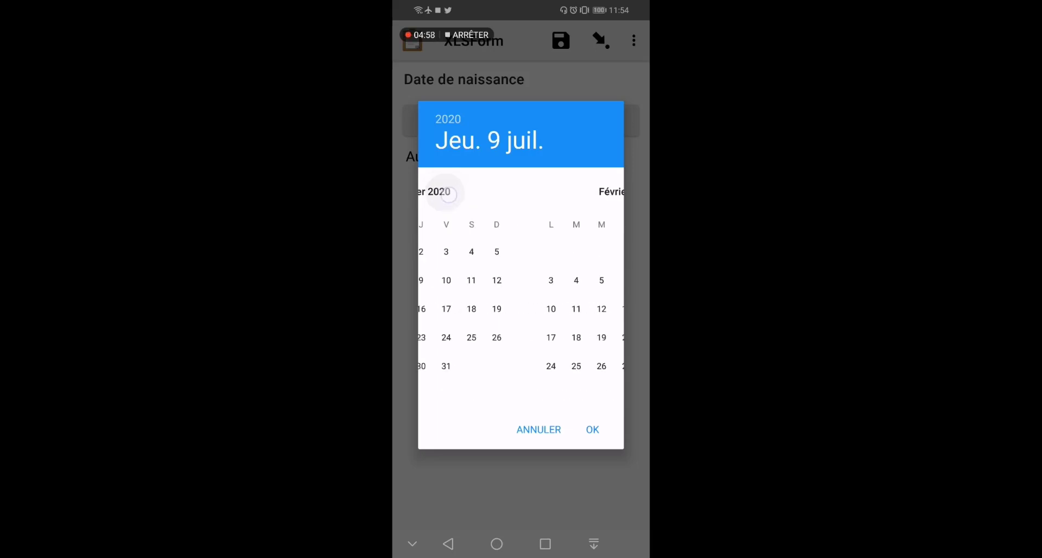
{"action": "left_click", "coordinate": [446, 192]}
{"action": "left_click", "coordinate": [447, 191]}
{"action": "left_click", "coordinate": [447, 191]}
{"action": "left_click", "coordinate": [567, 281]}
{"action": "left_click", "coordinate": [593, 429]}
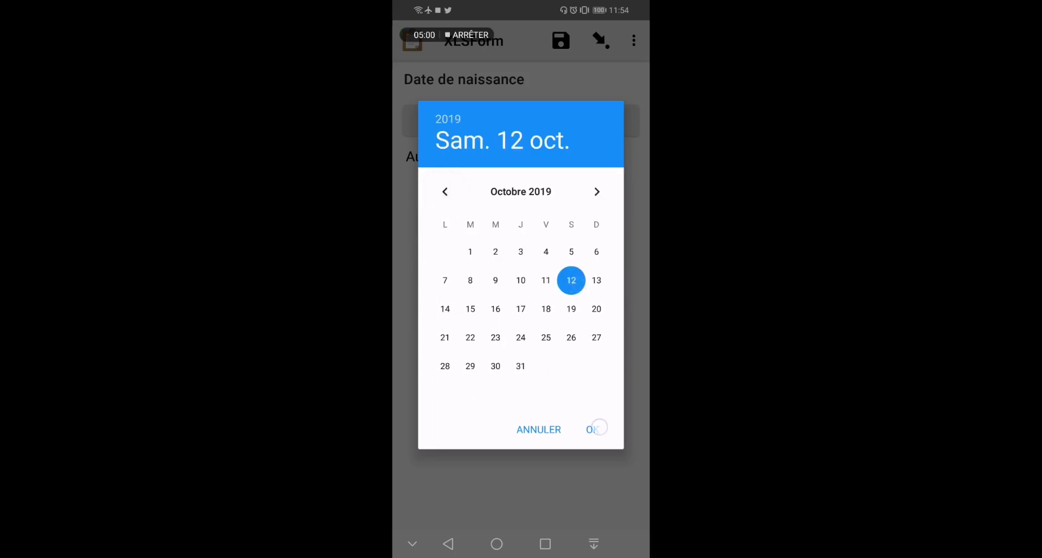
Answer Age 2, Sexe Femme, Marié, Taille 2.10 and Statut Fumeur Oui
{"action": "left_click_drag", "start_coordinate": [603, 344], "coordinate": [483, 326]}
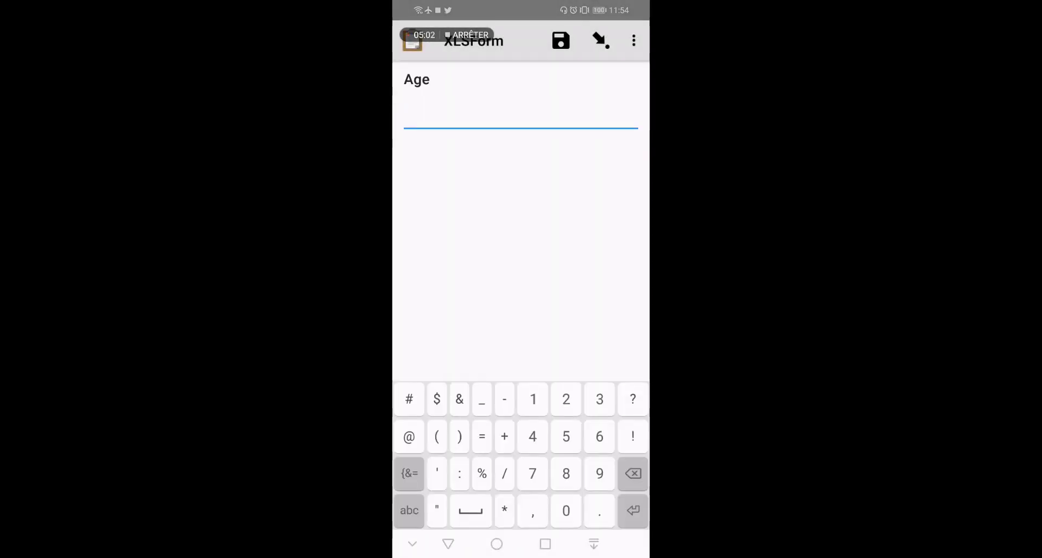
{"action": "type", "text": "2"}
{"action": "left_click_drag", "start_coordinate": [582, 277], "coordinate": [478, 271]}
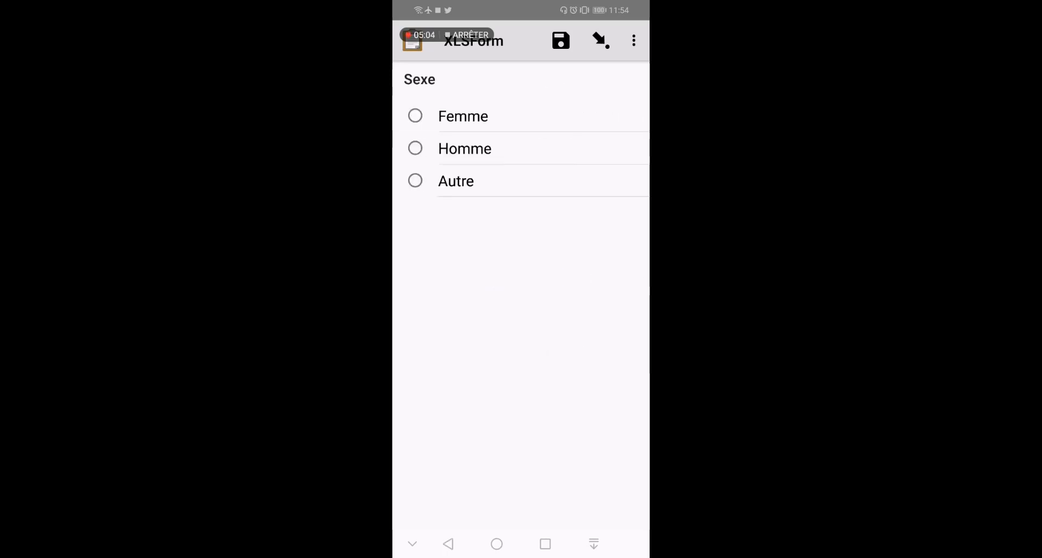
{"action": "left_click", "coordinate": [480, 117]}
{"action": "left_click_drag", "start_coordinate": [596, 320], "coordinate": [478, 321]}
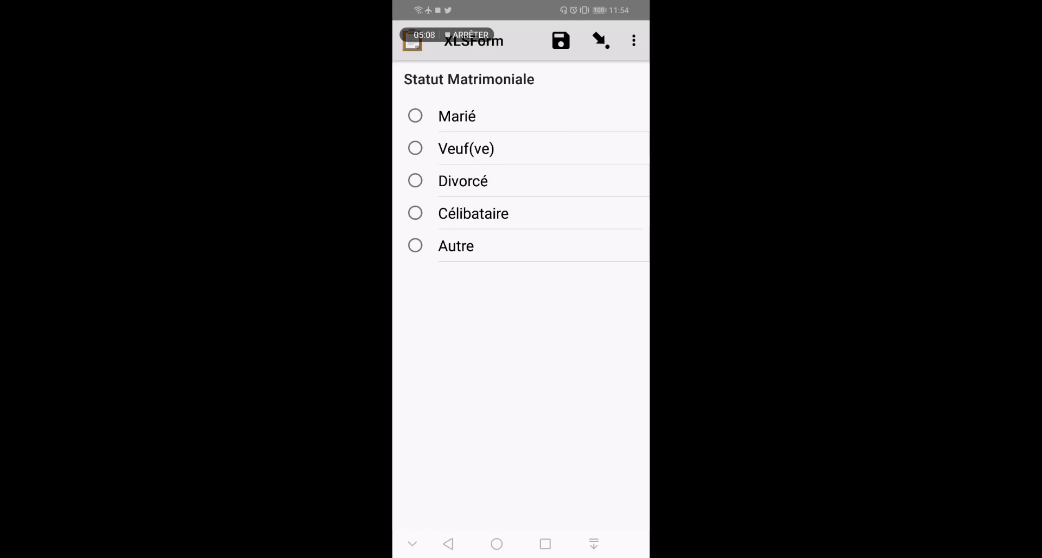
{"action": "left_click", "coordinate": [465, 123]}
{"action": "left_click_drag", "start_coordinate": [600, 364], "coordinate": [478, 364]}
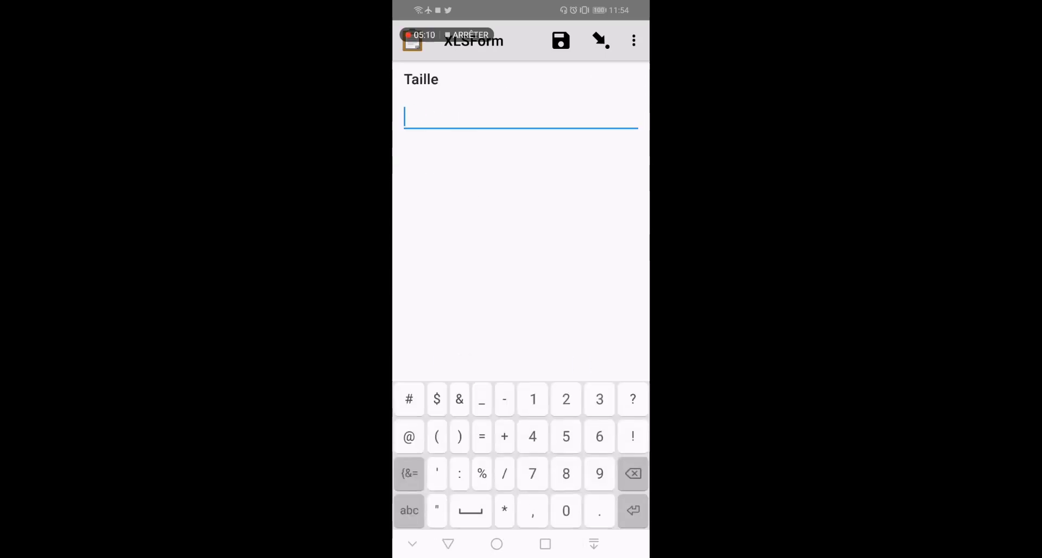
{"action": "type", "text": "2."}
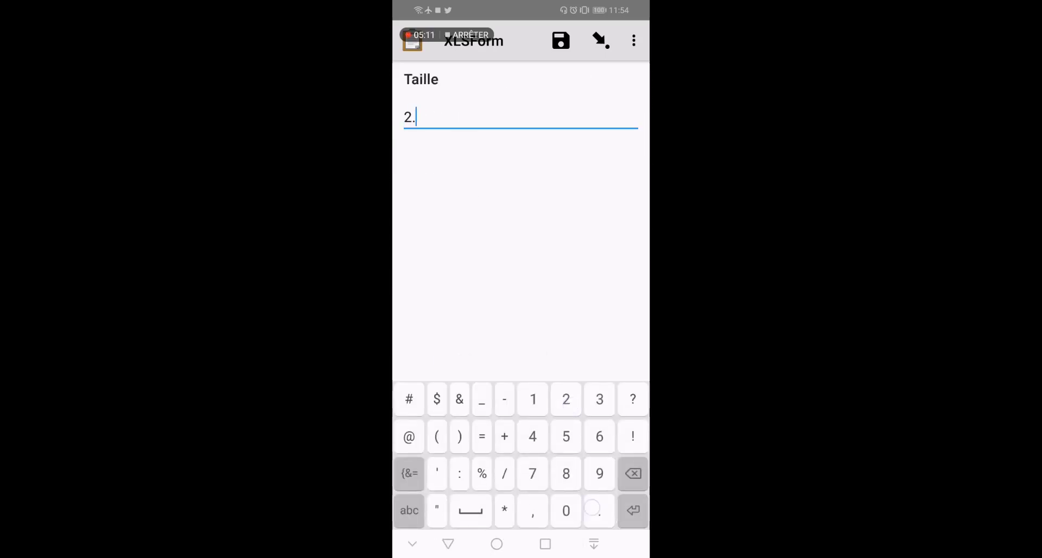
{"action": "type", "text": "10"}
{"action": "left_click_drag", "start_coordinate": [596, 295], "coordinate": [489, 292]}
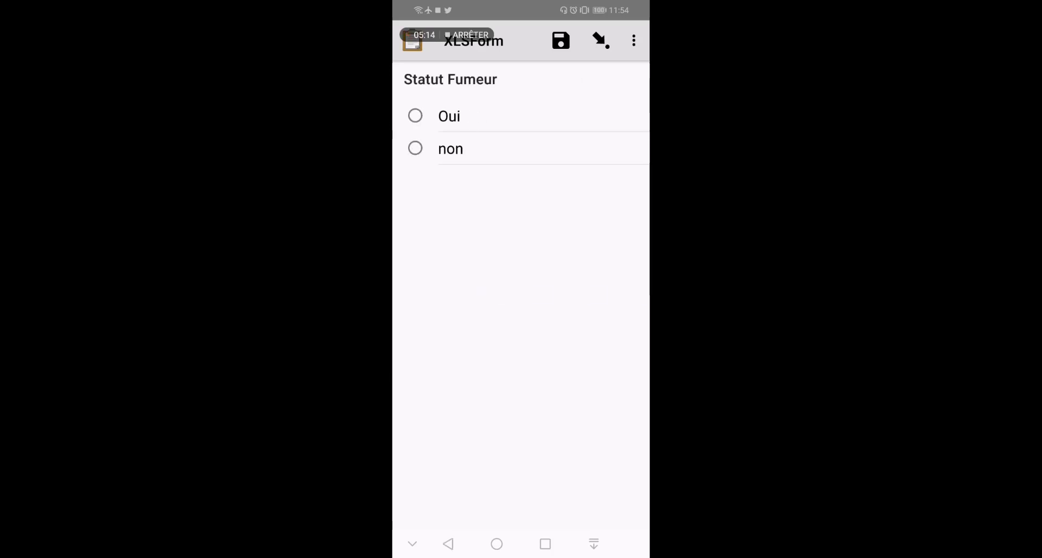
{"action": "left_click", "coordinate": [452, 113]}
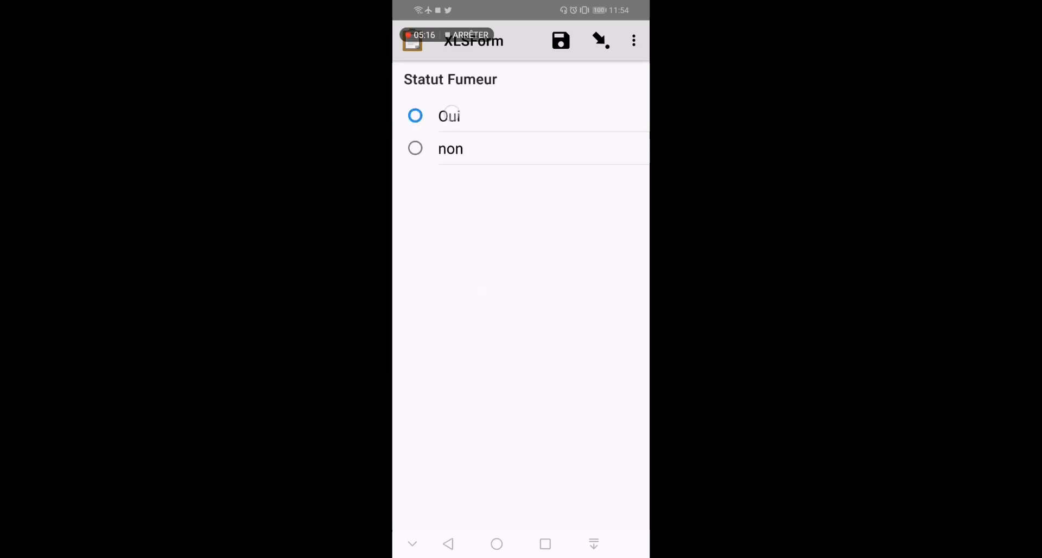
{"action": "left_click_drag", "start_coordinate": [545, 343], "coordinate": [423, 345]}
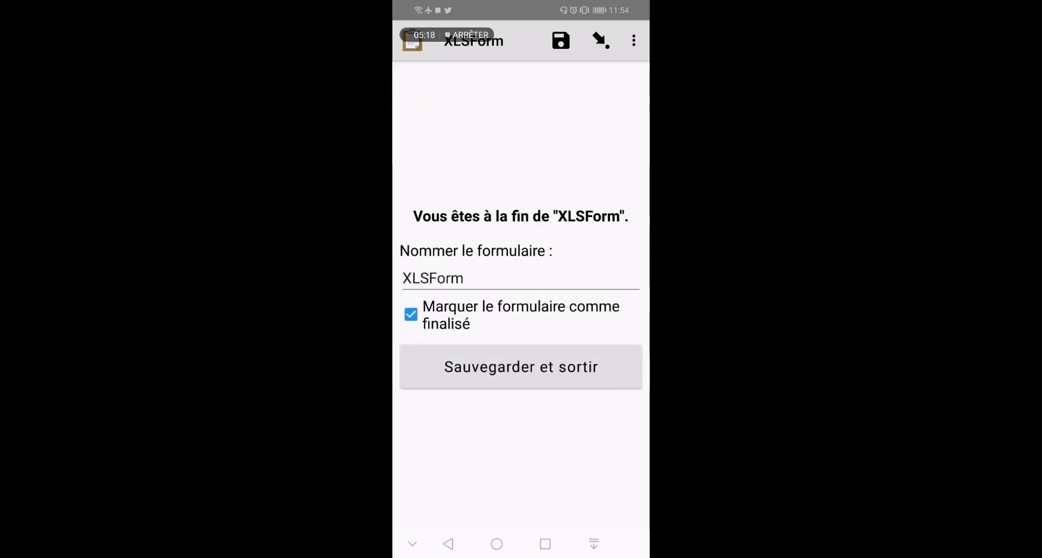
Name the record XLSForm1 and save it as finalized
{"action": "left_click", "coordinate": [512, 281]}
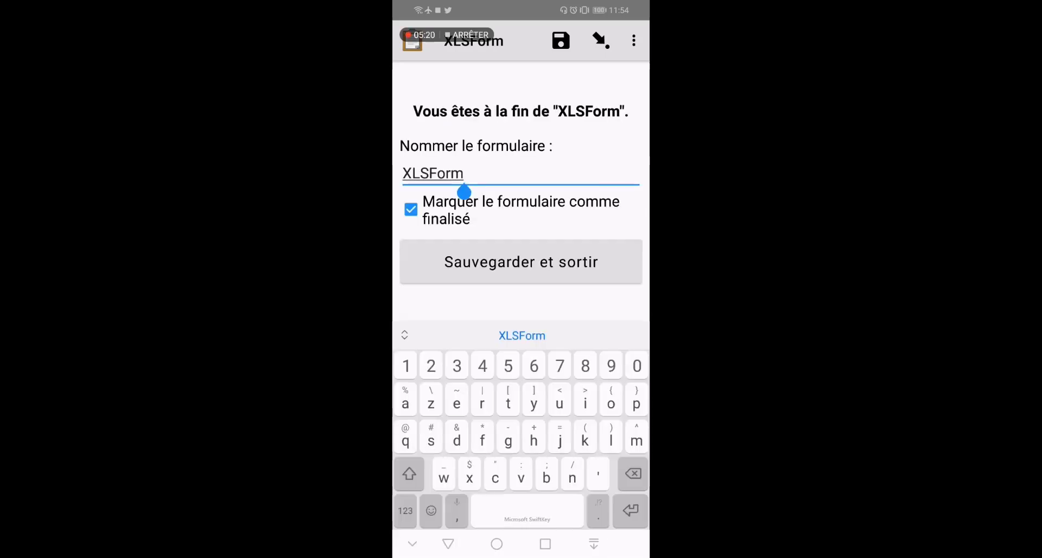
{"action": "type", "text": "1"}
{"action": "left_click", "coordinate": [559, 266]}
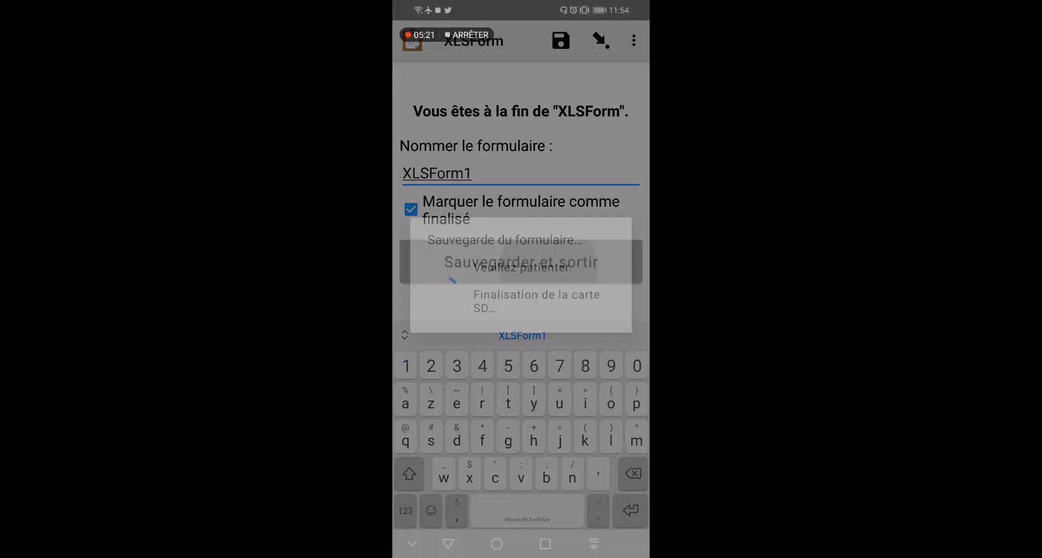
{"action": "left_click_drag", "start_coordinate": [439, 369], "coordinate": [419, 293]}
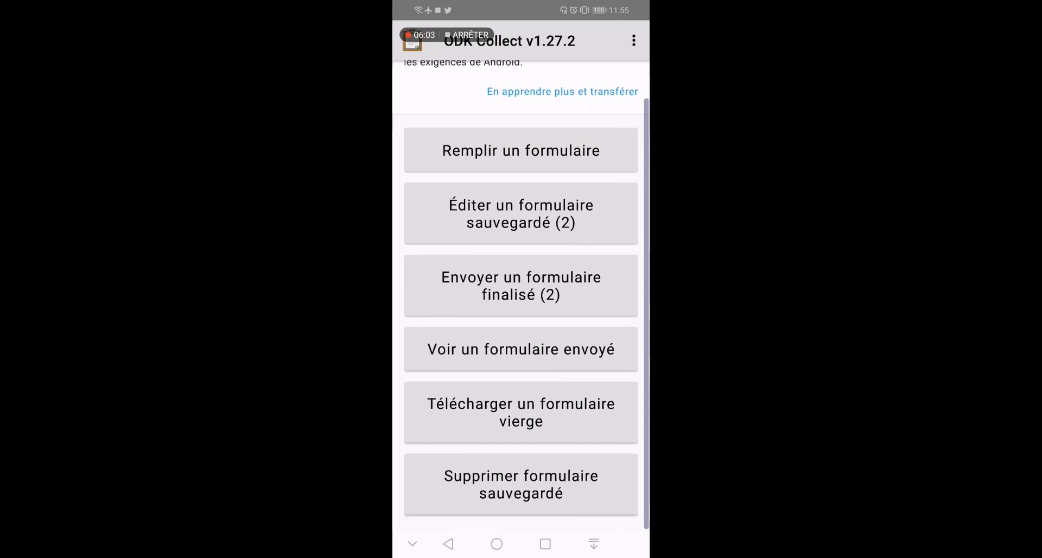
Select XLSForm and XLSForm1 under Envoyer un formulaire finalisé and send both
{"action": "left_click", "coordinate": [582, 284]}
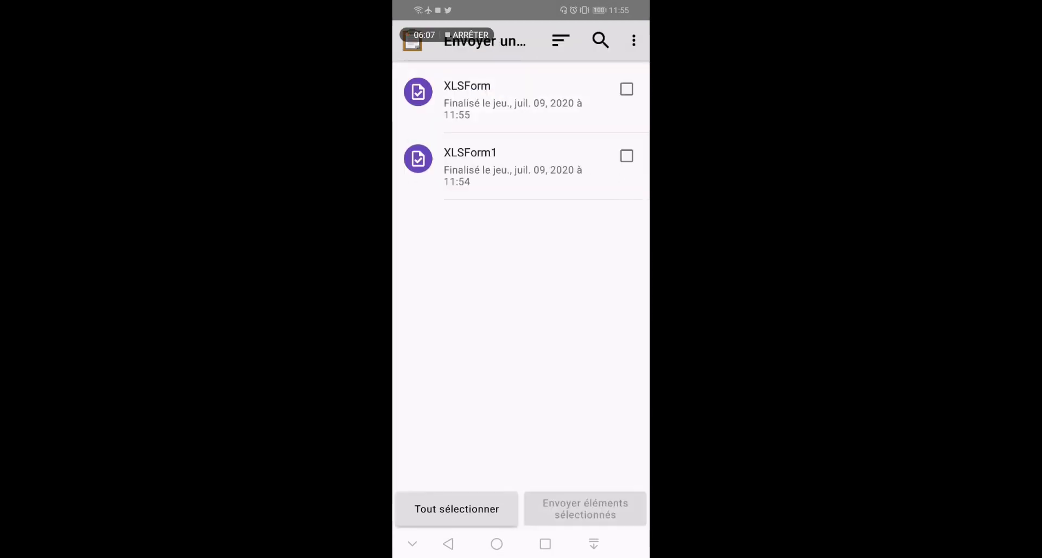
{"action": "left_click", "coordinate": [620, 92]}
{"action": "left_click", "coordinate": [619, 162]}
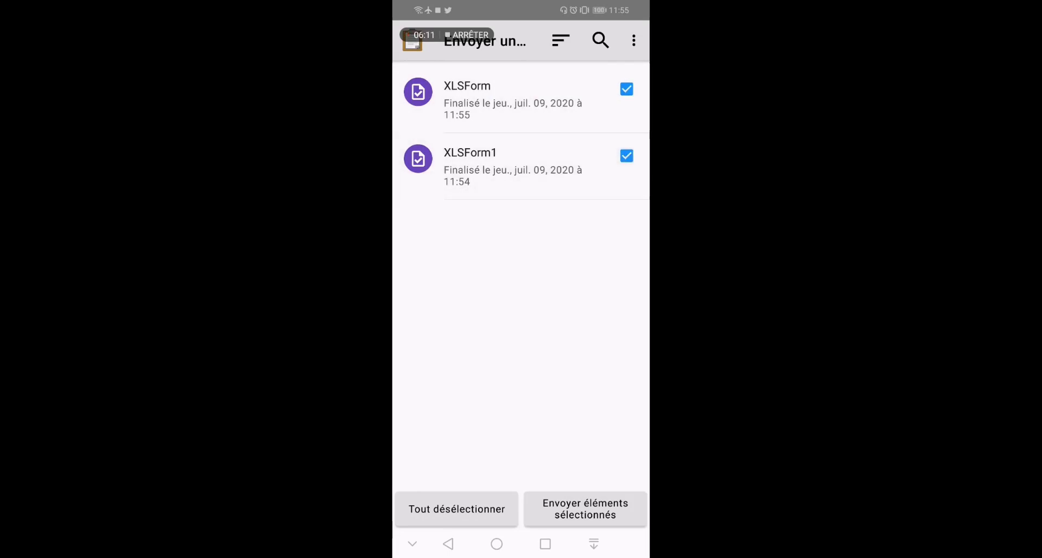
{"action": "left_click", "coordinate": [585, 508]}
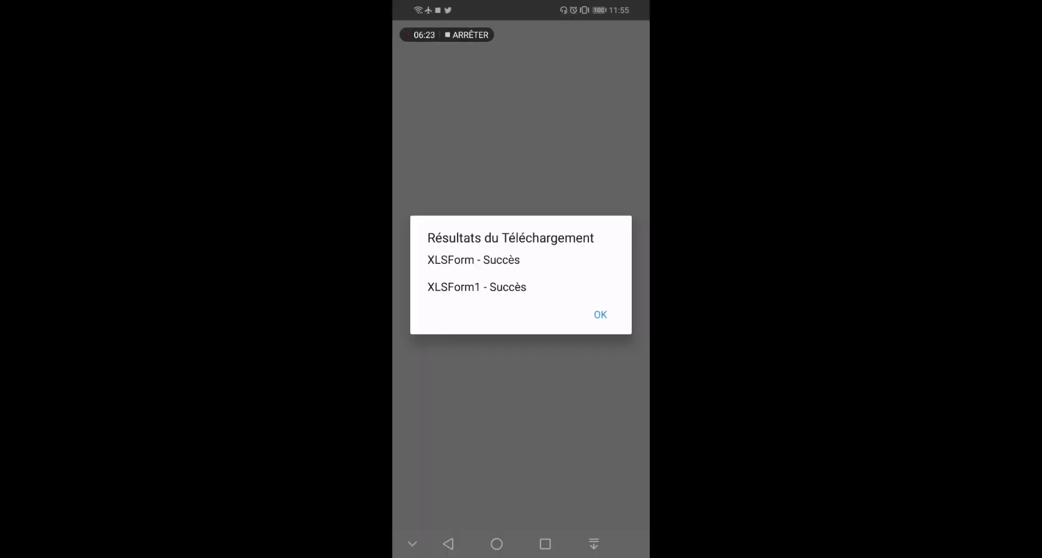
{"action": "left_click", "coordinate": [605, 301]}
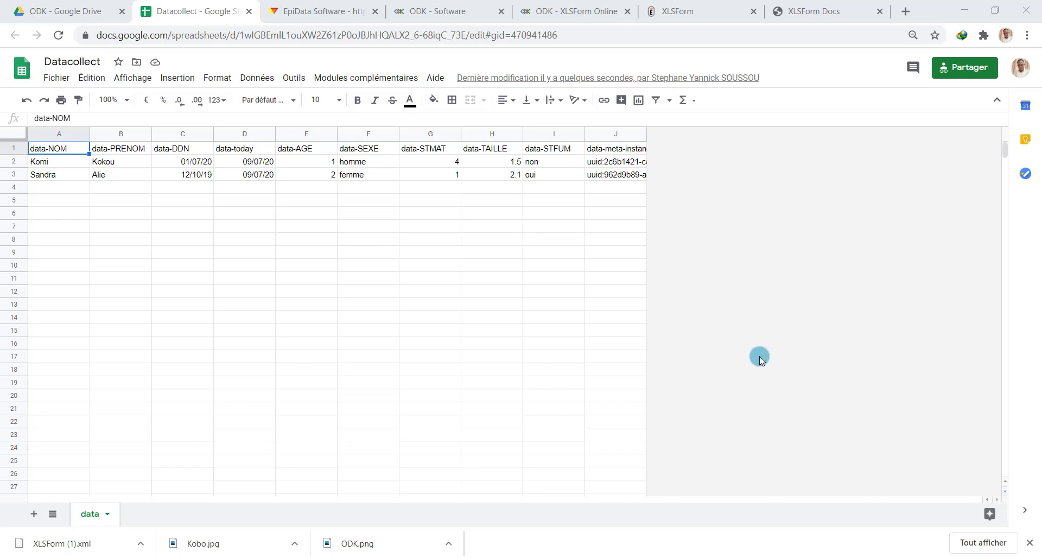
Check rows 2–3 in the Datacollect sheet, then bring up XLSForm.xls's survey sheet in Excel
{"action": "left_click", "coordinate": [649, 138]}
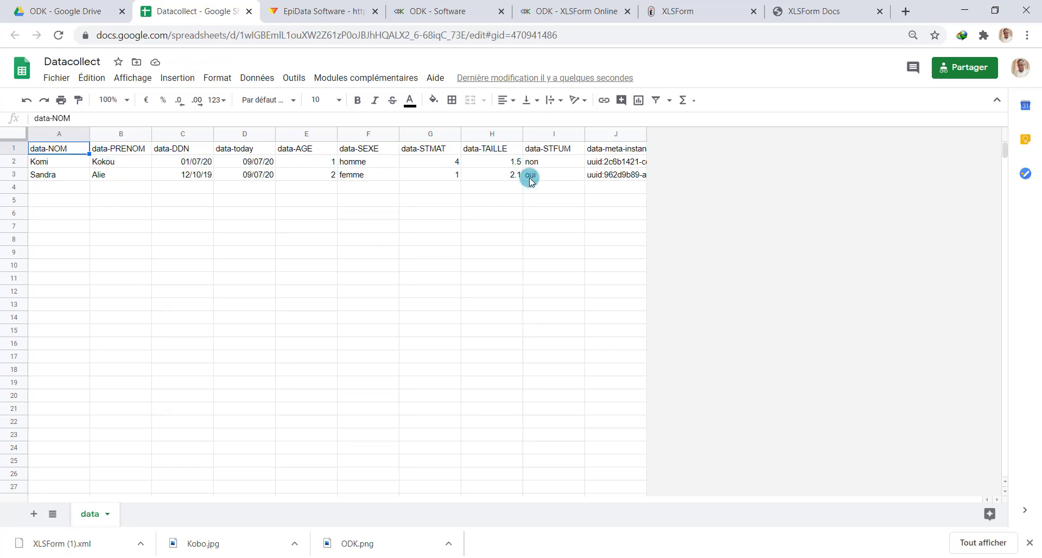
{"action": "left_click", "coordinate": [480, 554]}
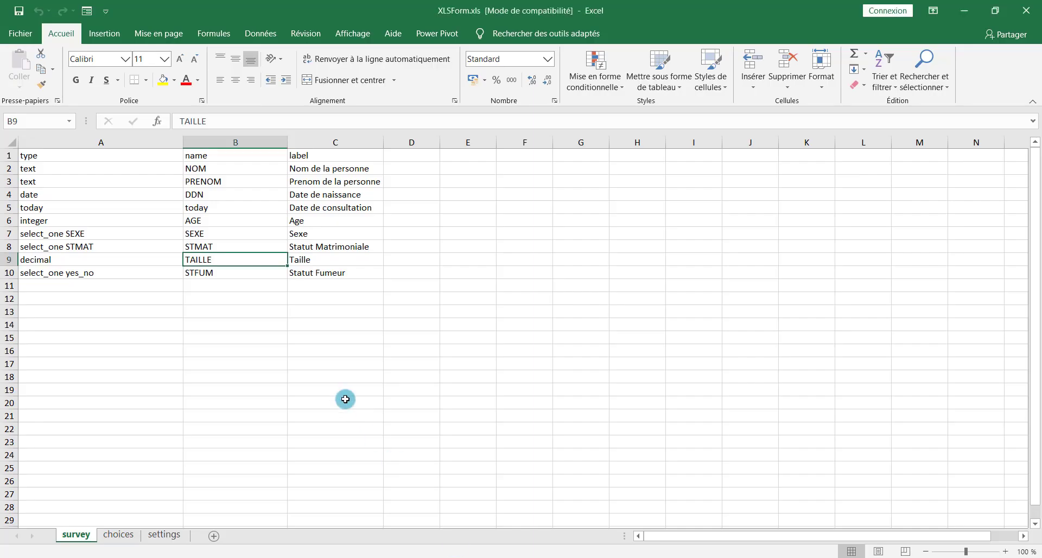
Lay the restored Excel survey sheet over Datacollect's data-NOM to data-STFUM columns to compare, then minimize it
{"action": "double_click", "coordinate": [610, 17]}
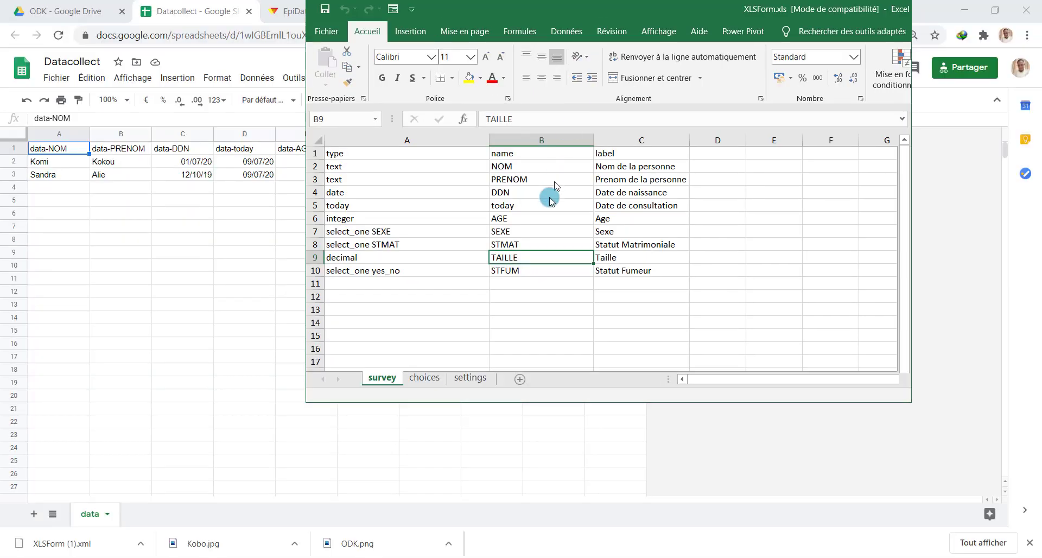
{"action": "left_click_drag", "start_coordinate": [552, 8], "coordinate": [233, 238]}
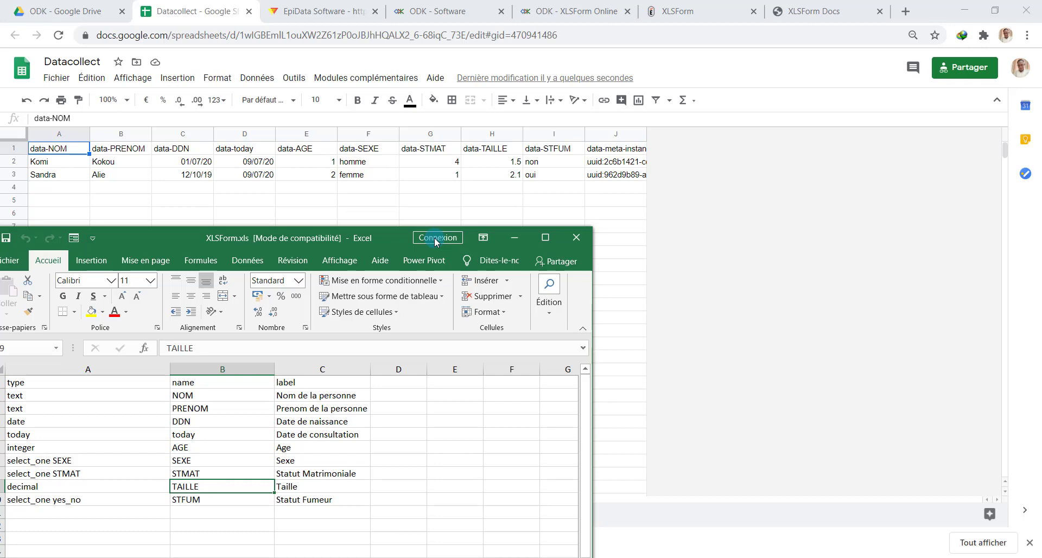
{"action": "left_click", "coordinate": [515, 238]}
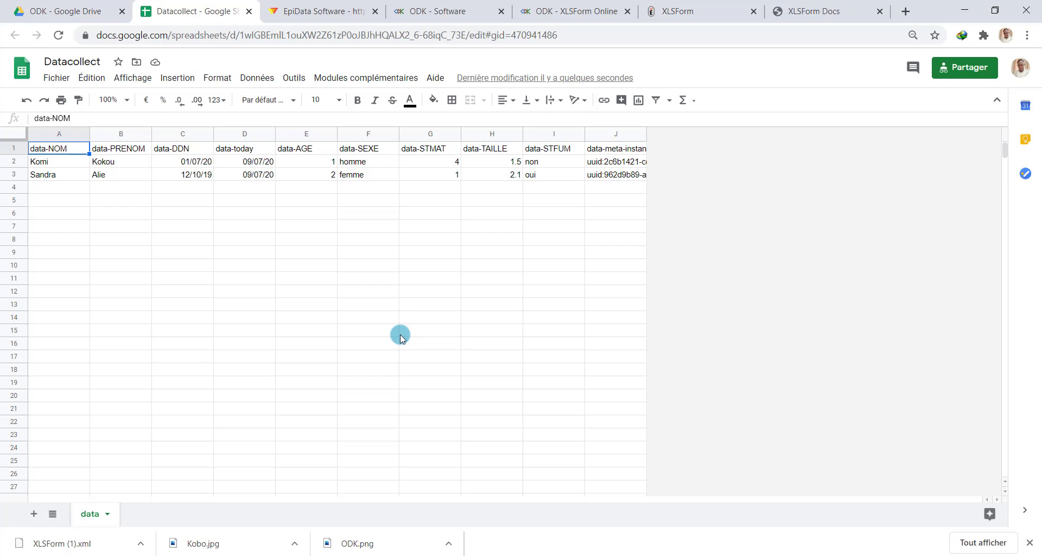
Search the web for kobocollect, open kobotoolbox.org, and go to its sign-up section
{"action": "left_click", "coordinate": [683, 2]}
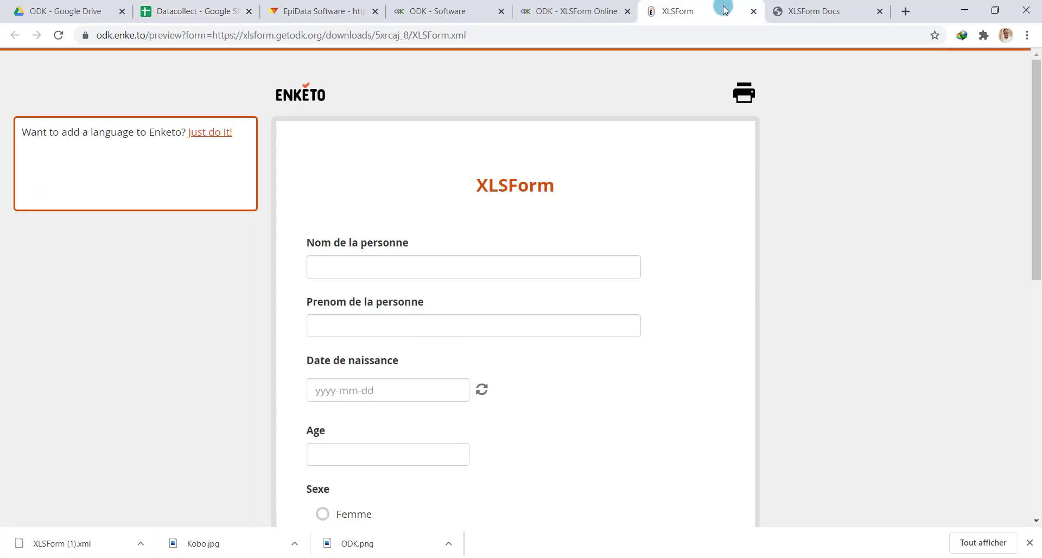
{"action": "left_click", "coordinate": [684, 37]}
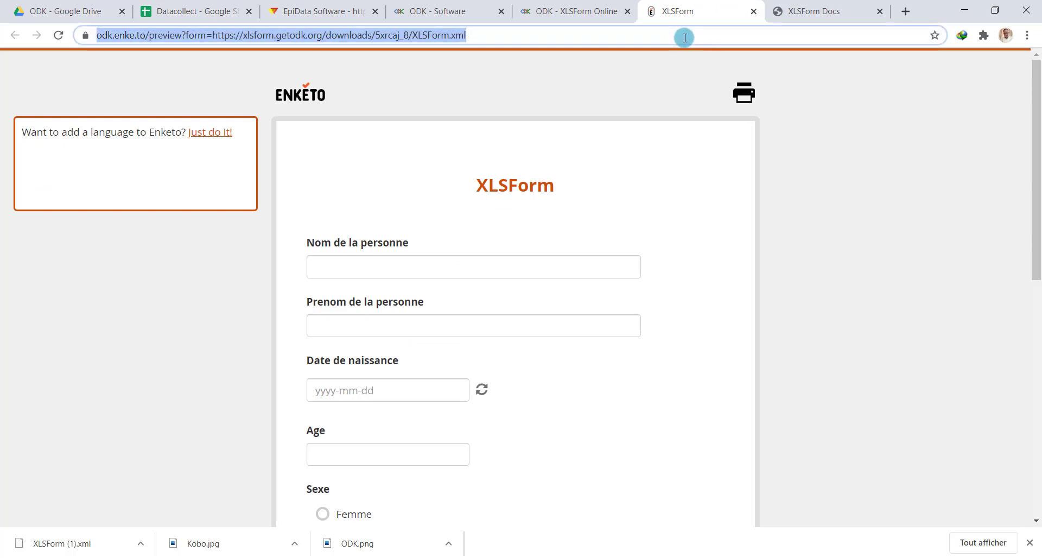
{"action": "type", "text": "kobocollect"}
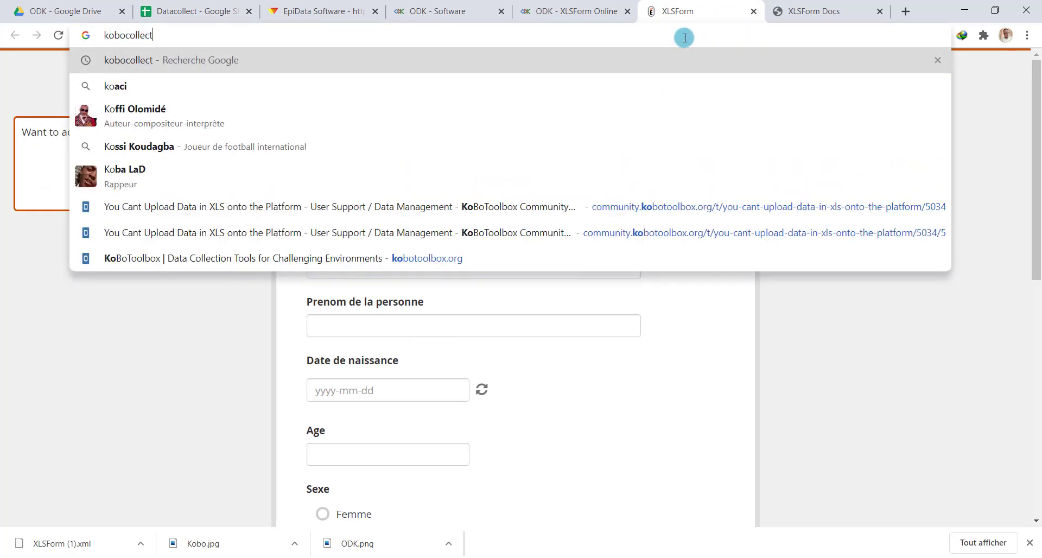
{"action": "key", "text": "Return"}
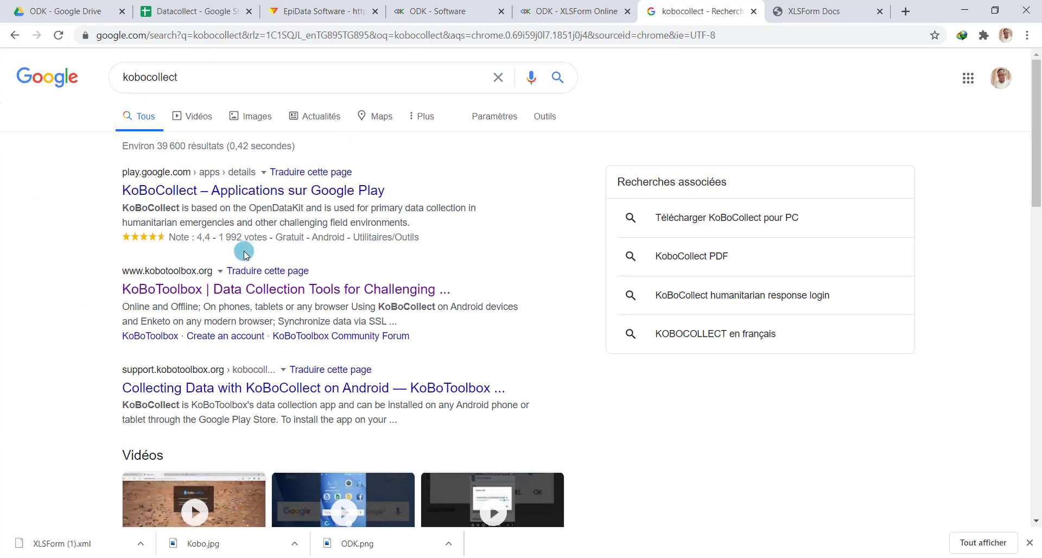
{"action": "left_click", "coordinate": [242, 291]}
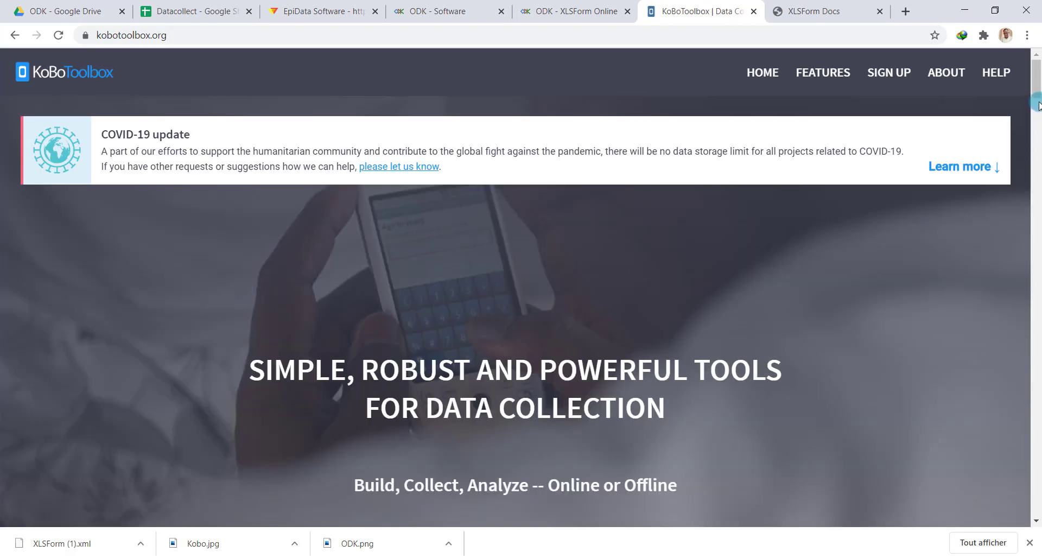
{"action": "left_click_drag", "start_coordinate": [1037, 89], "coordinate": [1038, 68]}
{"action": "left_click", "coordinate": [879, 73]}
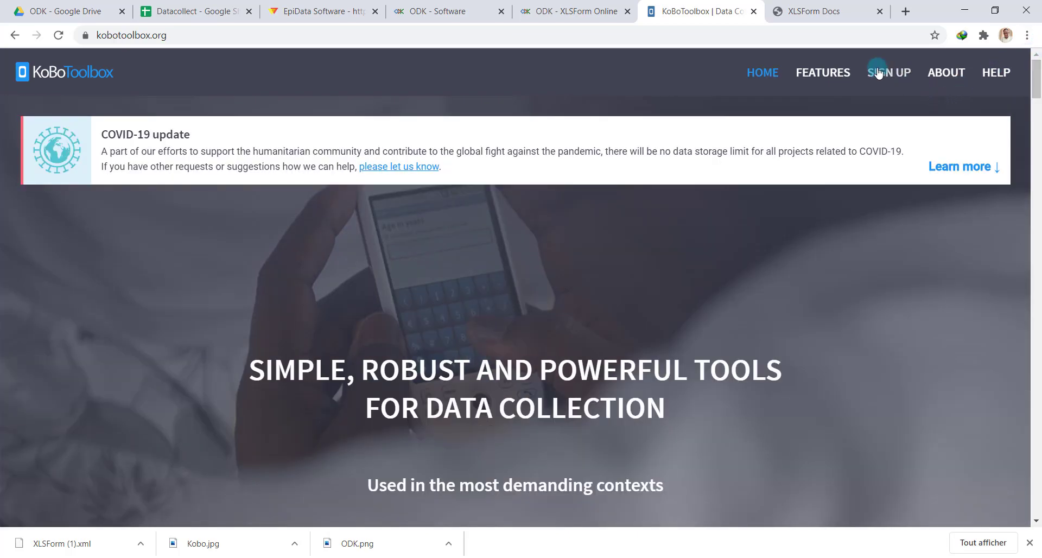
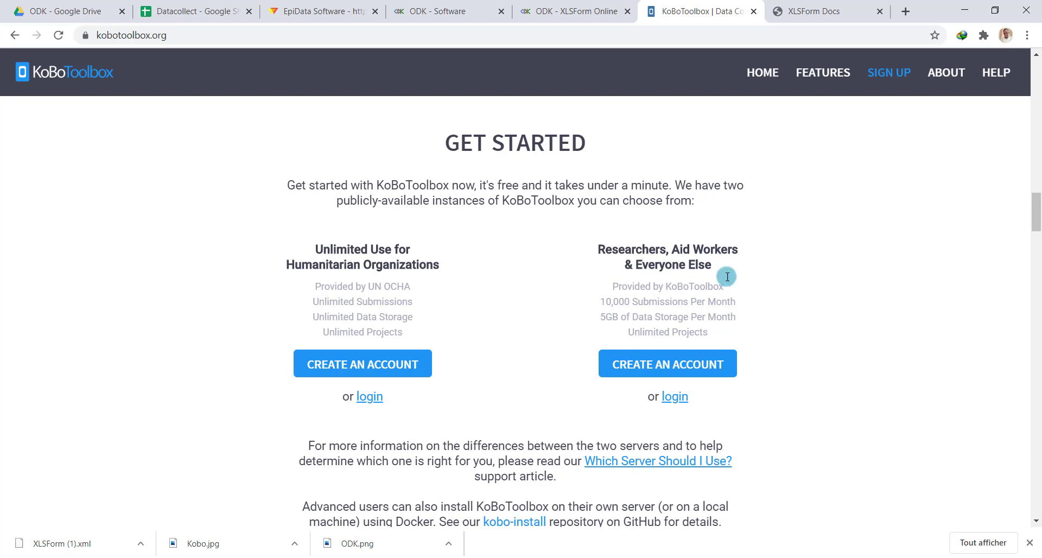
Choose CREATE AN ACCOUNT under Unlimited Use for Humanitarian Organizations
{"action": "left_click", "coordinate": [364, 364]}
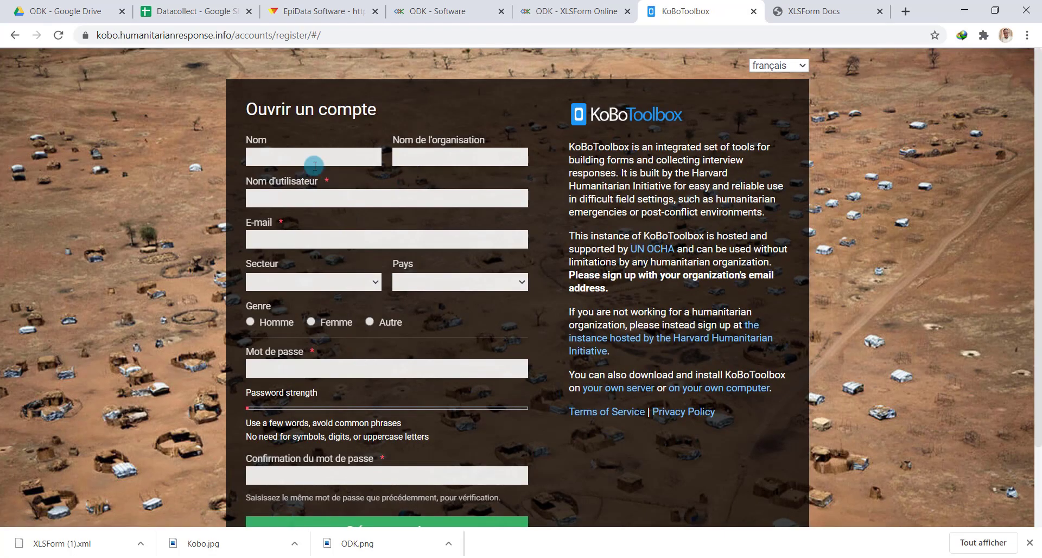
Enter the user's full name, a username and the e-mail address in the sign-up form
{"action": "left_click", "coordinate": [318, 156]}
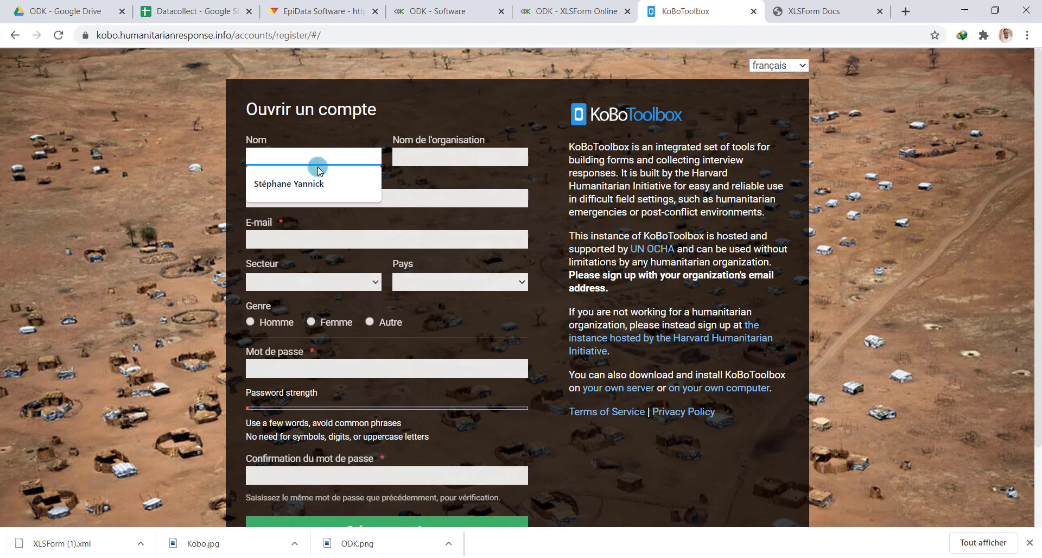
{"action": "left_click", "coordinate": [318, 184]}
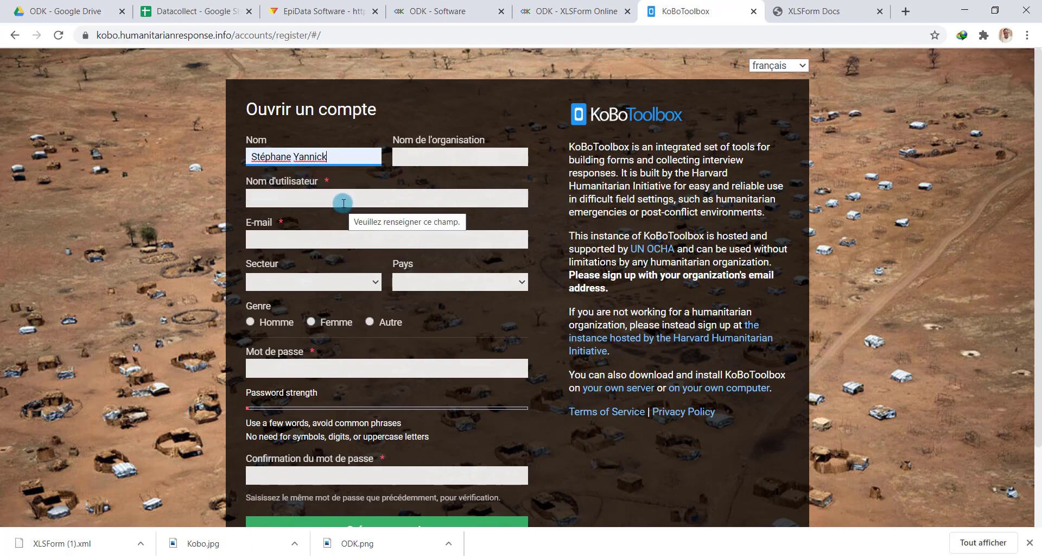
{"action": "left_click", "coordinate": [334, 191]}
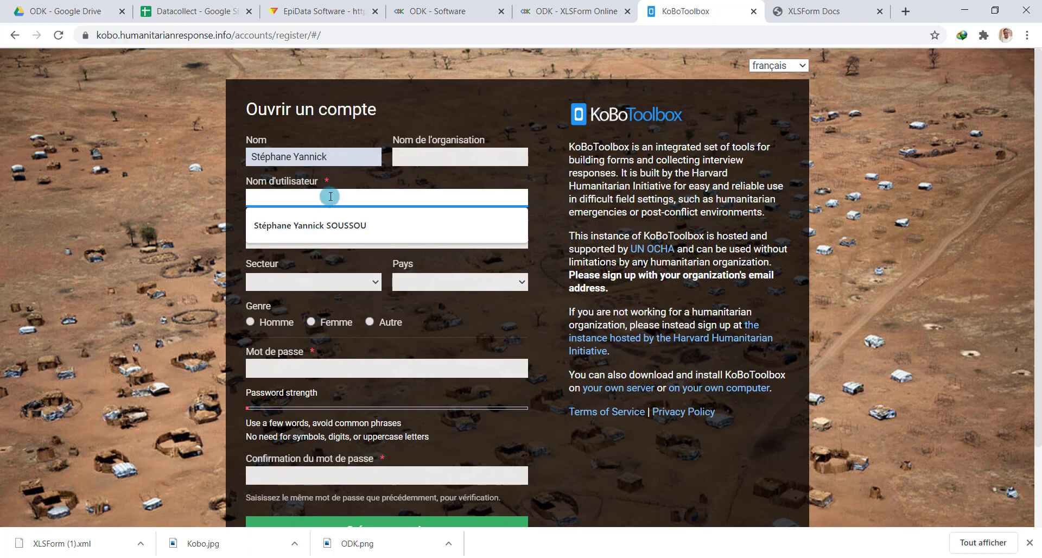
{"action": "type", "text": "ste"}
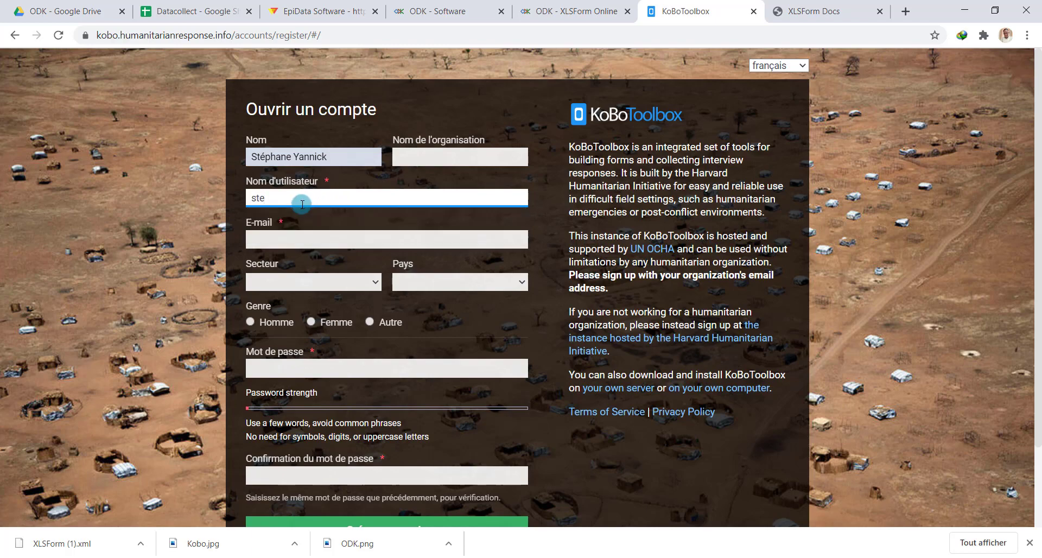
{"action": "type", "text": "phane"}
{"action": "key", "text": "Tab"}
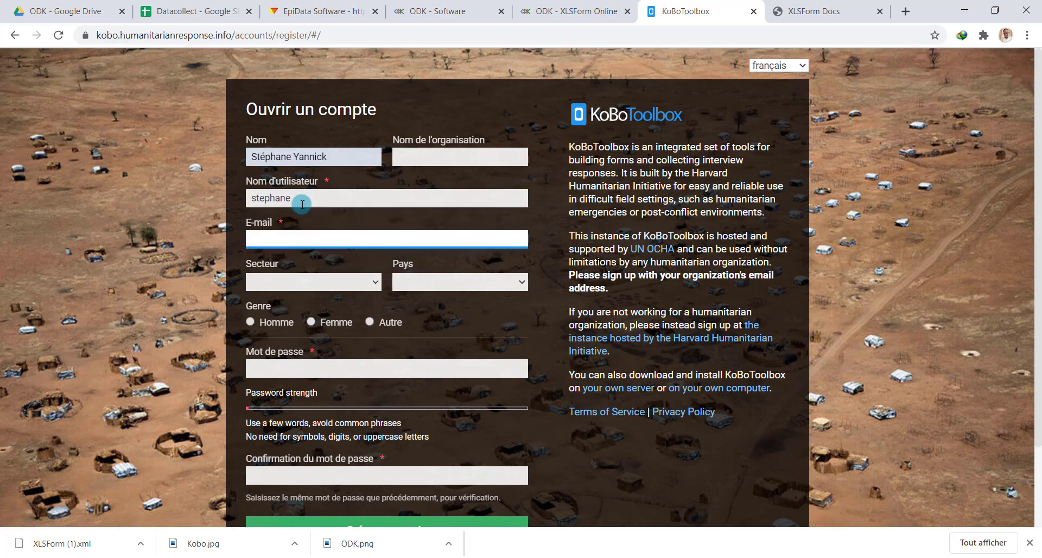
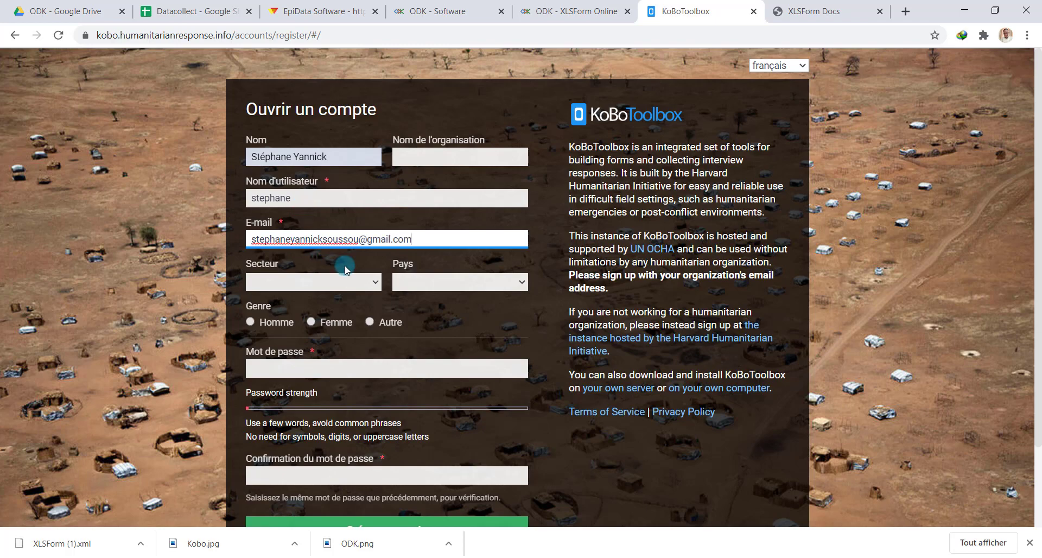
Set sector to Environnement, country to Togo, and gender to Homme
{"action": "left_click", "coordinate": [358, 283]}
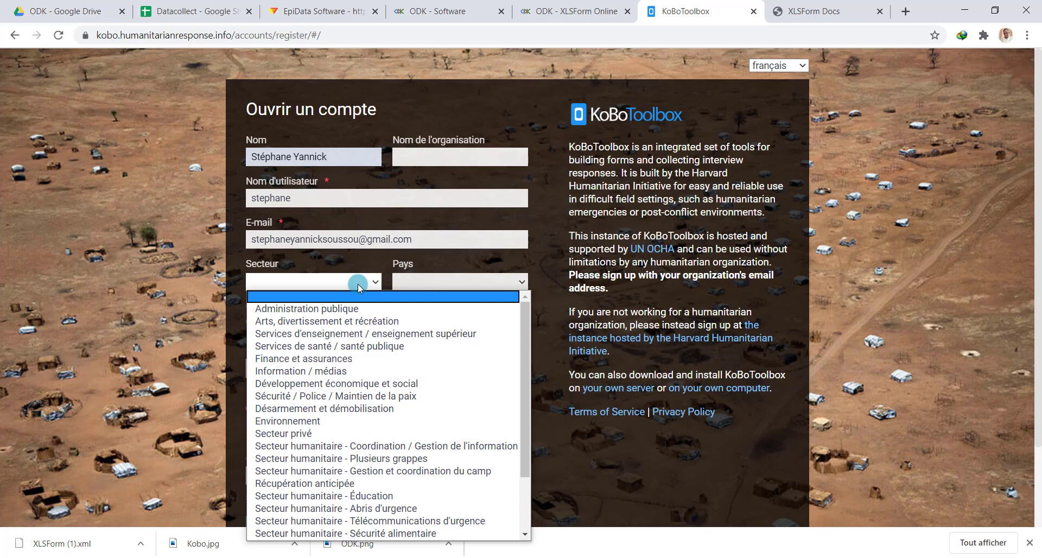
{"action": "left_click", "coordinate": [334, 423]}
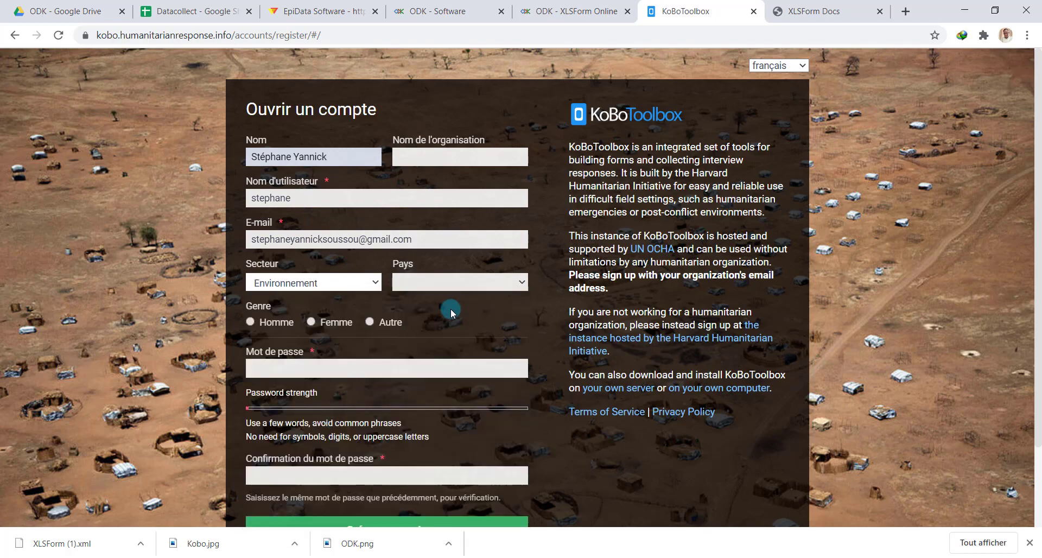
{"action": "left_click", "coordinate": [456, 283]}
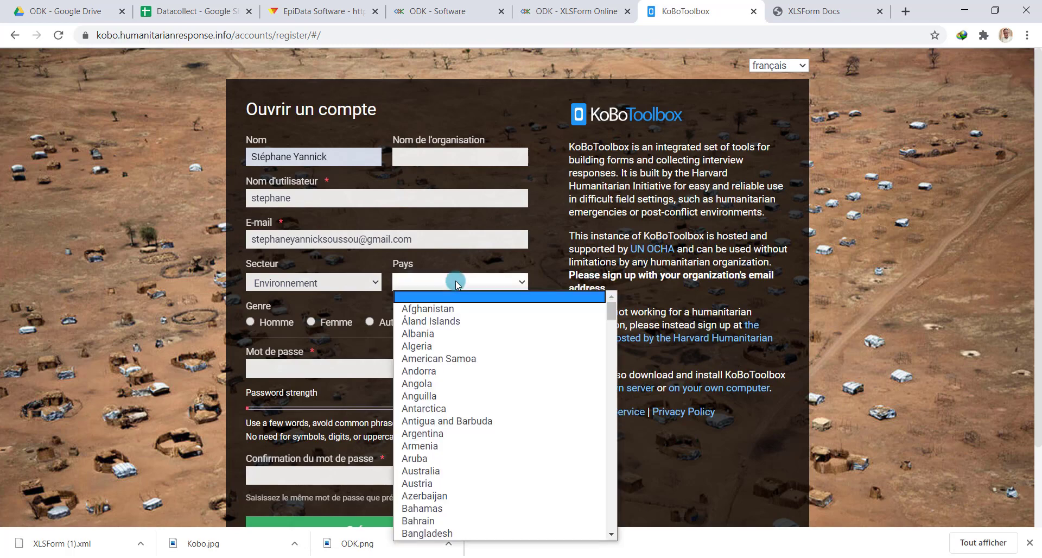
{"action": "key", "text": "t"}
{"action": "key", "text": "t"}
{"action": "key", "text": "t"}
{"action": "key", "text": "t"}
{"action": "key", "text": "t"}
{"action": "key", "text": "t"}
{"action": "key", "text": "t"}
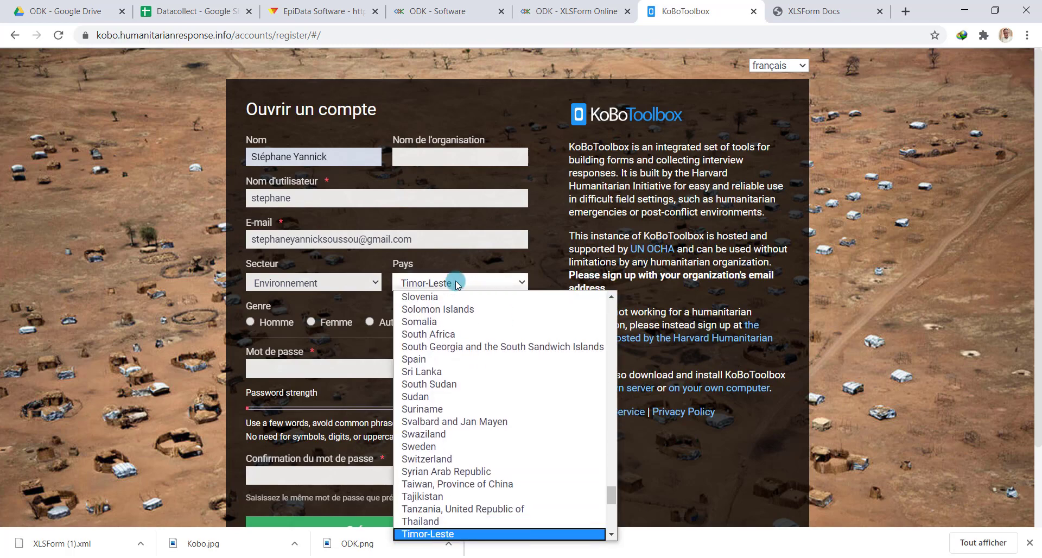
{"action": "key", "text": "t"}
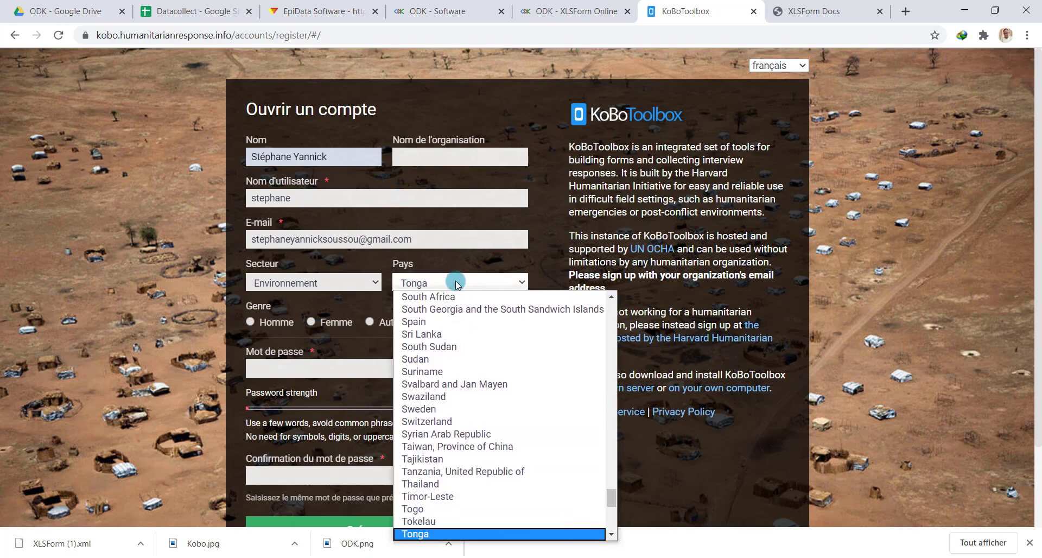
{"action": "left_click", "coordinate": [438, 509]}
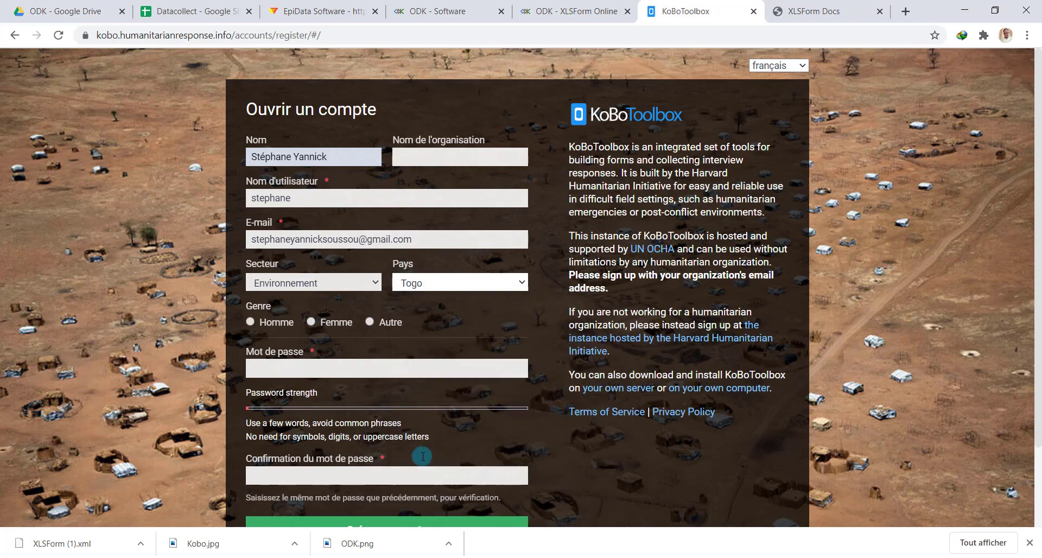
{"action": "left_click", "coordinate": [251, 322]}
Enter the account password and its confirmation, then submit the registration
{"action": "left_click", "coordinate": [306, 369]}
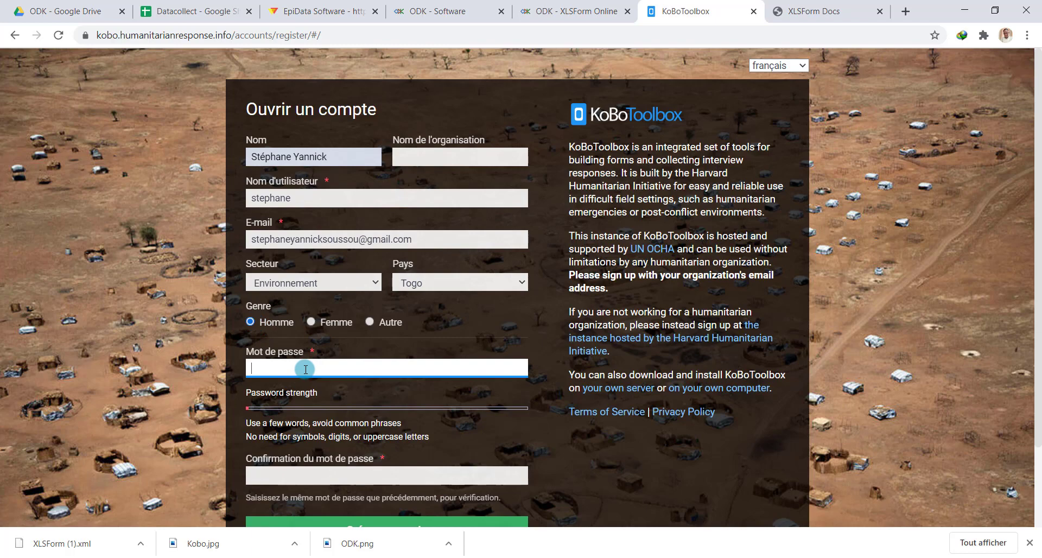
{"action": "type", "text": "•••"}
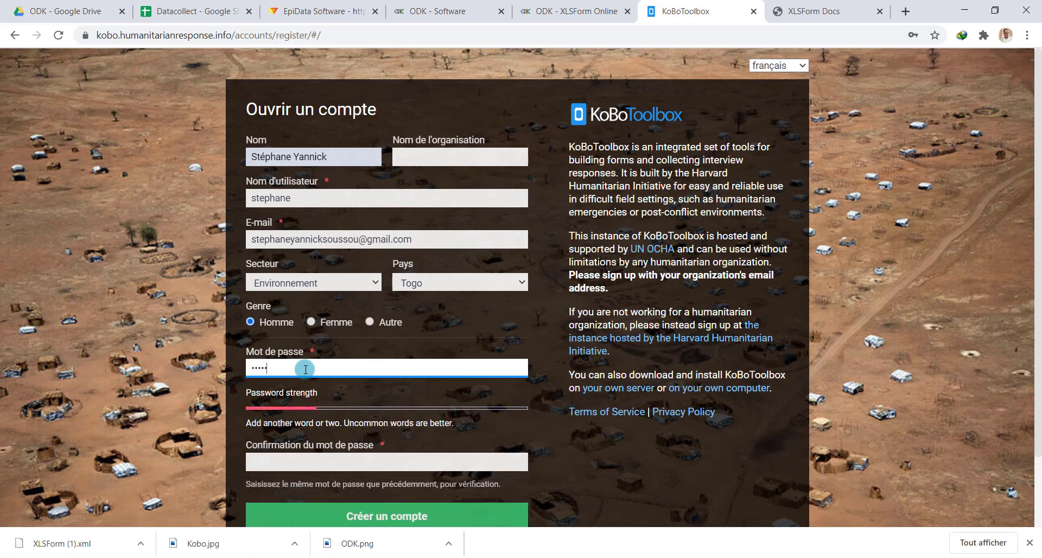
{"action": "type", "text": "•••"}
{"action": "key", "text": "BackSpace"}
{"action": "key", "text": "BackSpace"}
{"action": "key", "text": "BackSpace"}
{"action": "type", "text": "••••••••••••••••"}
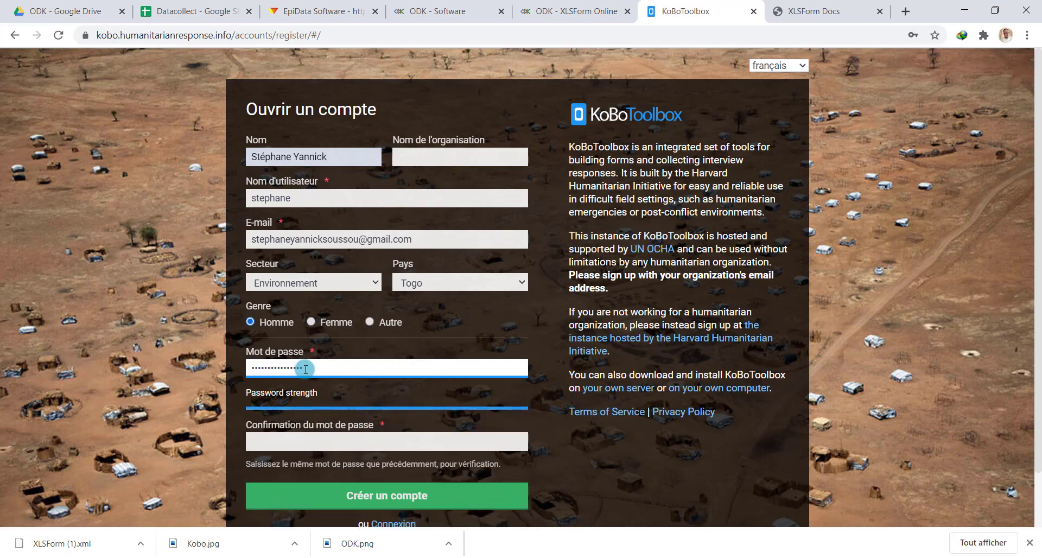
{"action": "left_click", "coordinate": [334, 448]}
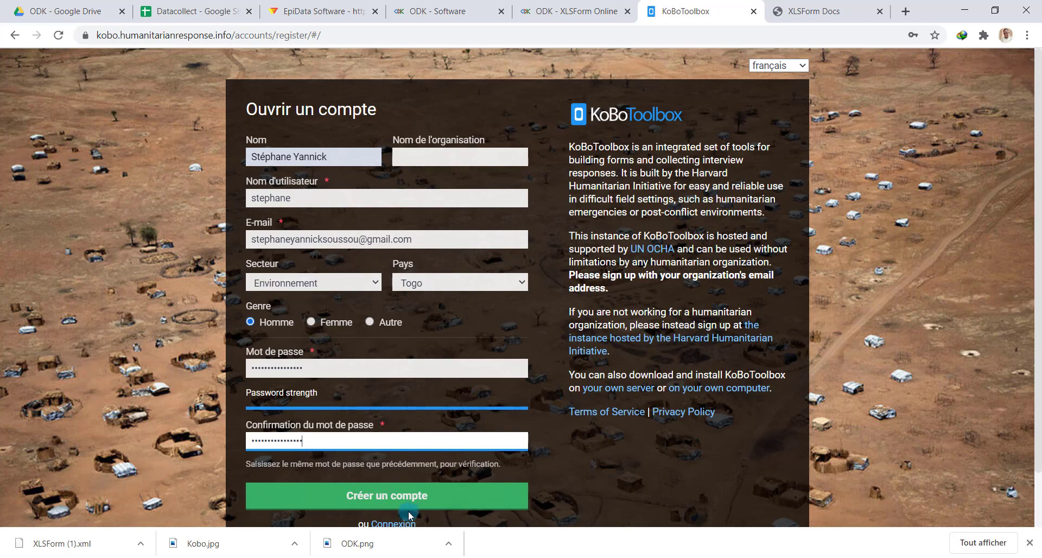
{"action": "left_click", "coordinate": [425, 502]}
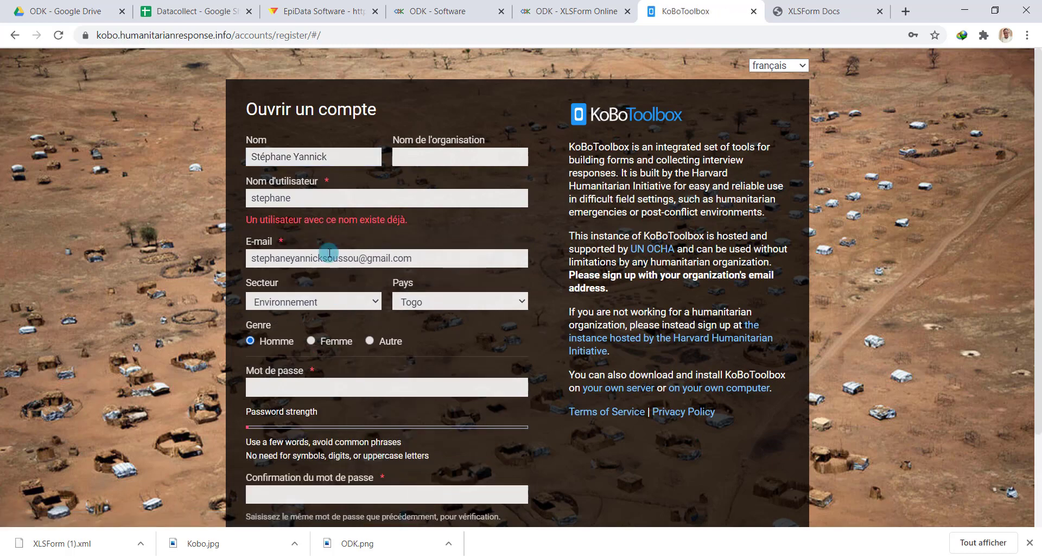
Replace the taken username, enter and confirm a new password, and resubmit the registration
{"action": "left_click", "coordinate": [301, 201]}
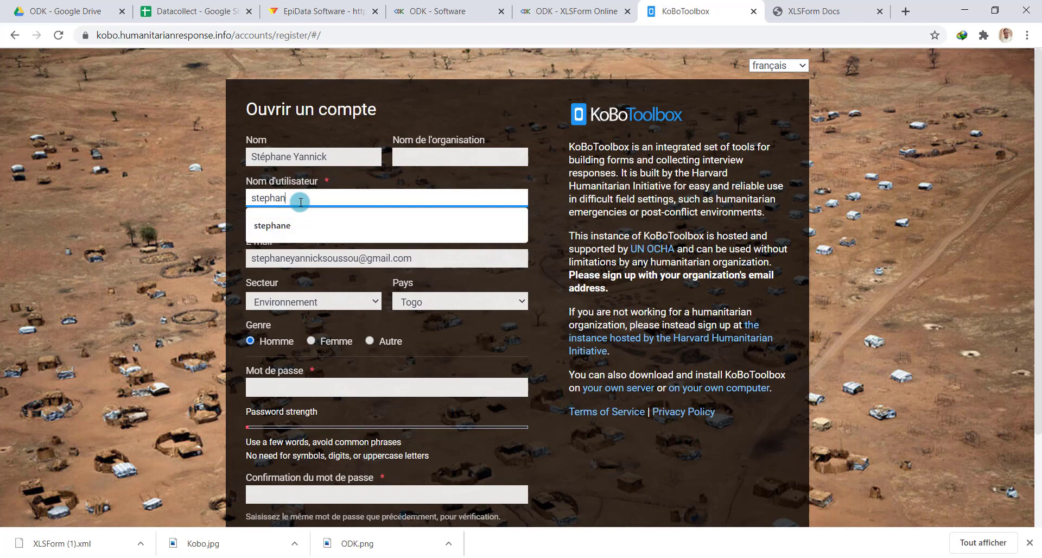
{"action": "key", "text": "BackSpace"}
{"action": "key", "text": "BackSpace"}
{"action": "key", "text": "BackSpace"}
{"action": "key", "text": "BackSpace"}
{"action": "key", "text": "BackSpace"}
{"action": "key", "text": "BackSpace"}
{"action": "key", "text": "BackSpace"}
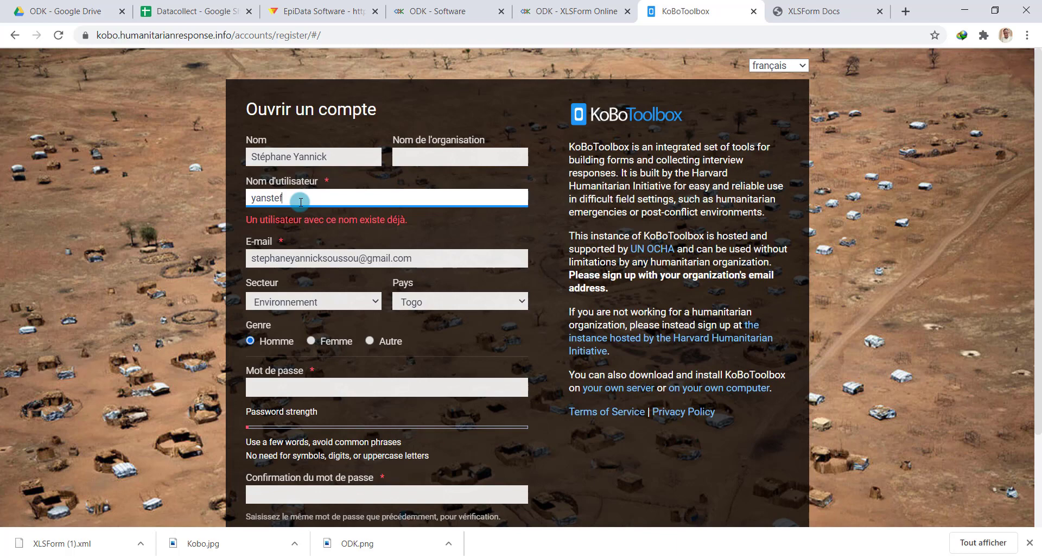
{"action": "left_click", "coordinate": [315, 382]}
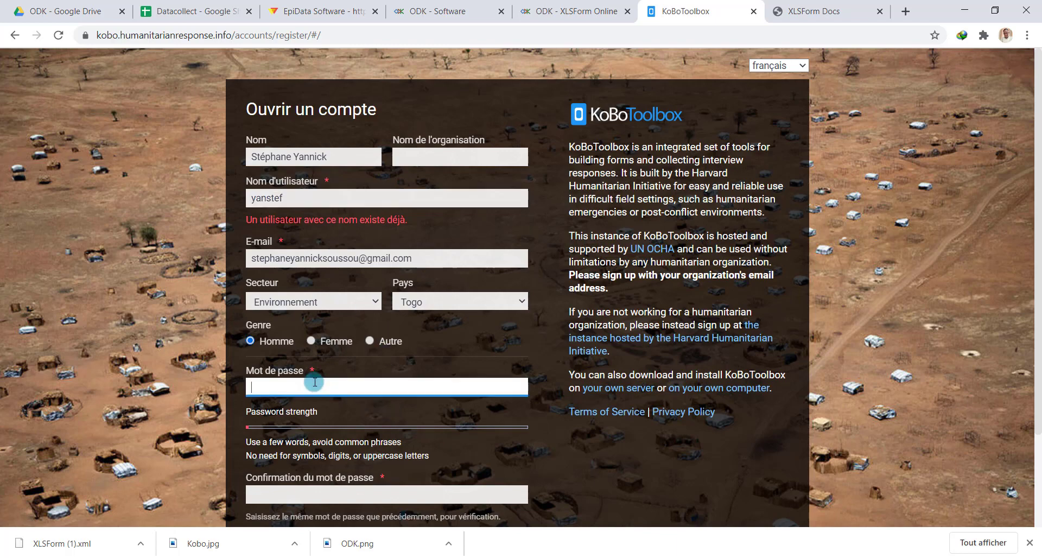
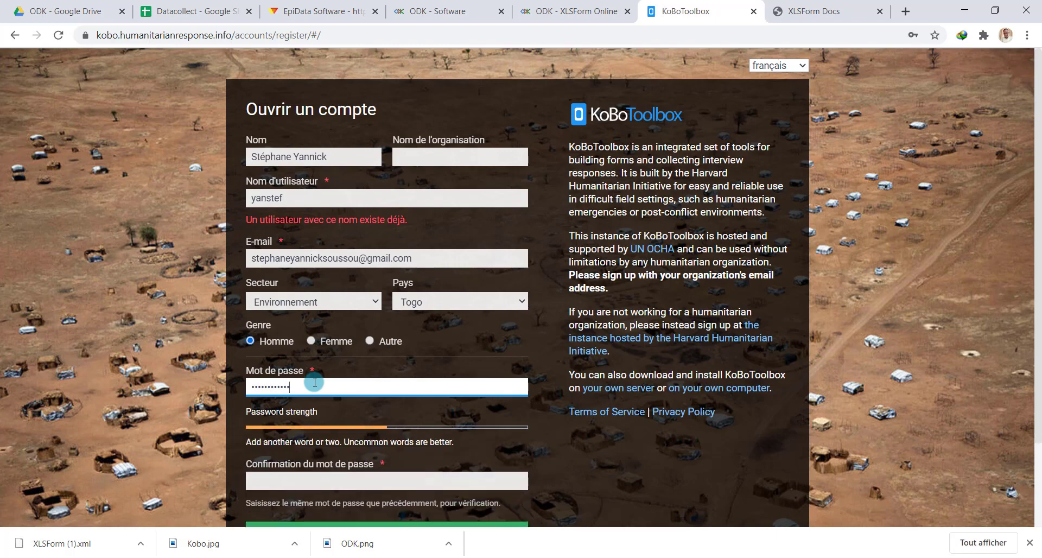
{"action": "key", "text": "Tab"}
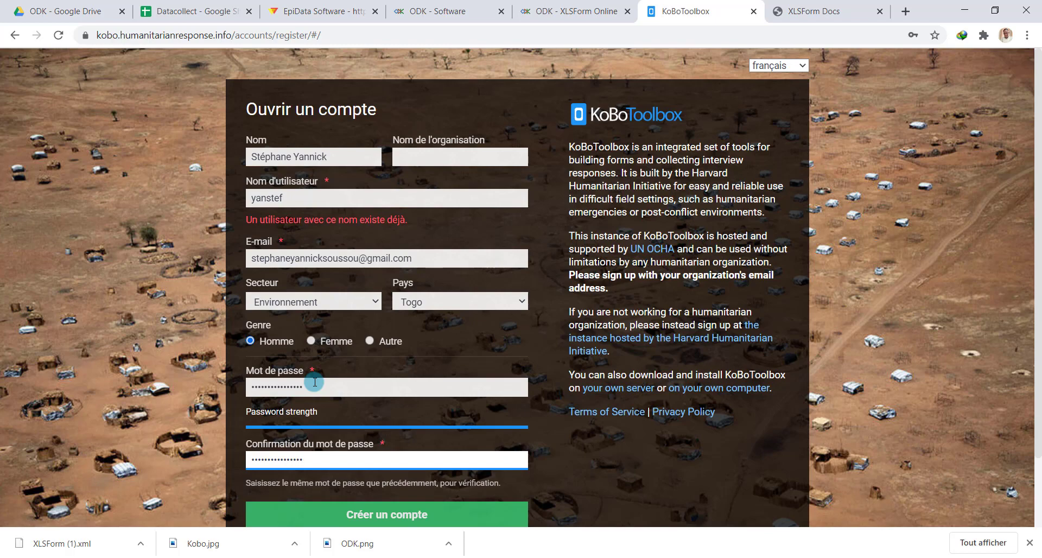
{"action": "left_click", "coordinate": [400, 516]}
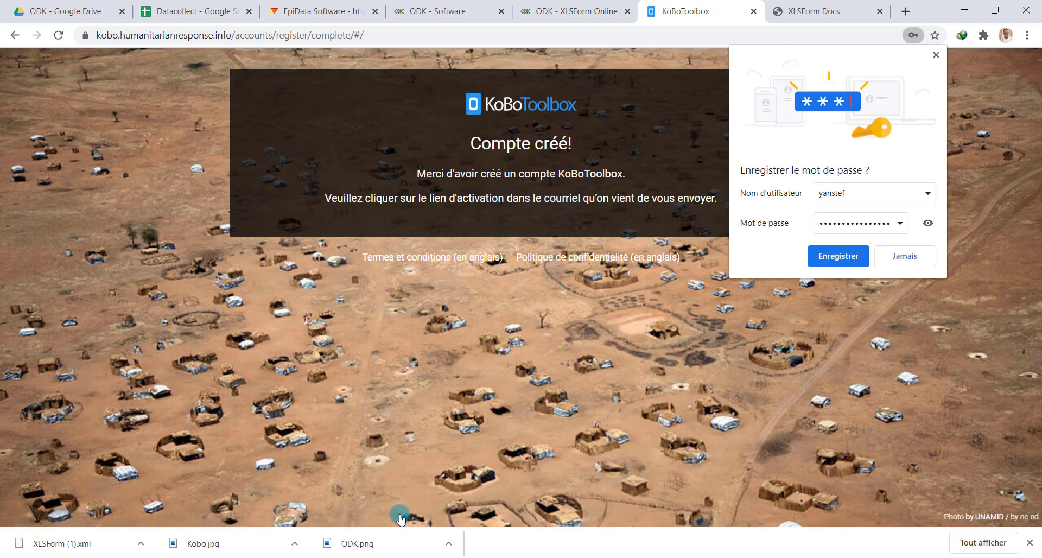
Decline saving the password, then follow the KoBoToolbox activation link from the Gmail inbox
{"action": "left_click", "coordinate": [906, 259]}
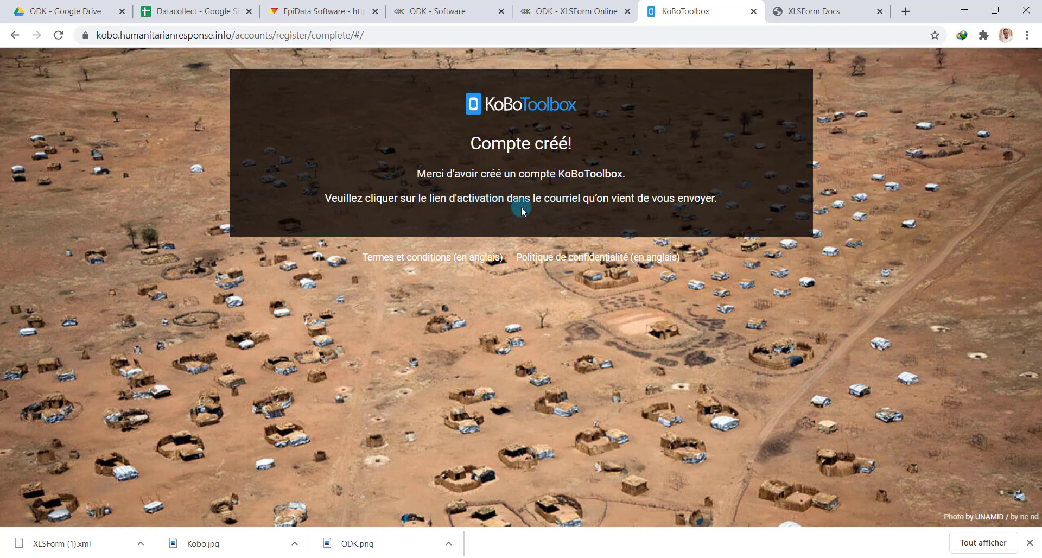
{"action": "left_click", "coordinate": [906, 11]}
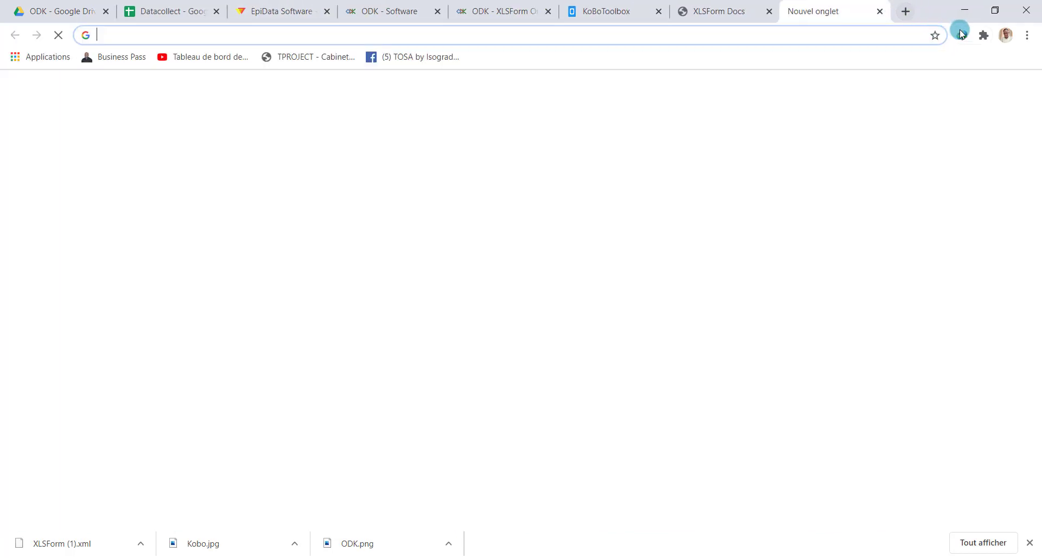
{"action": "left_click", "coordinate": [908, 91]}
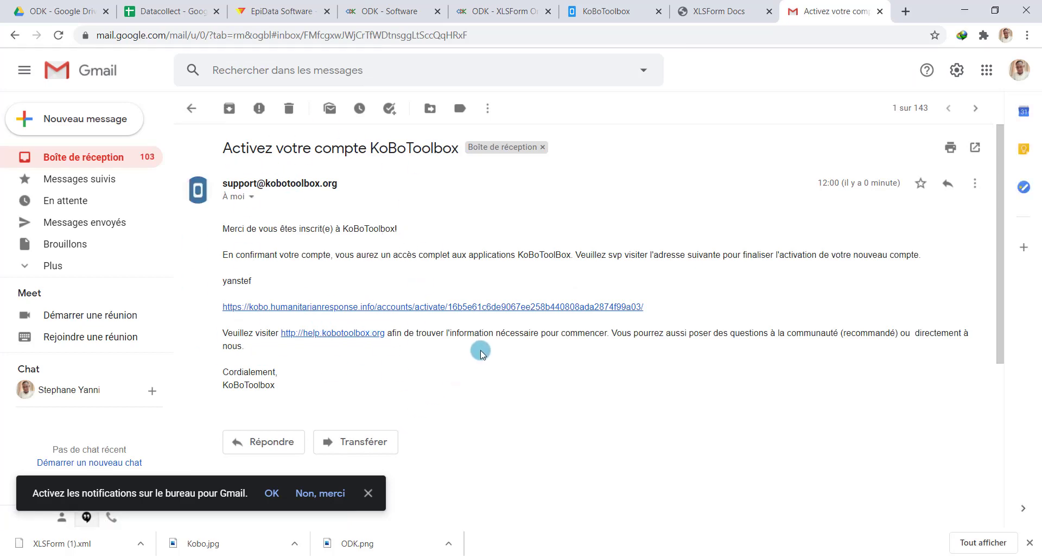
{"action": "left_click", "coordinate": [425, 308]}
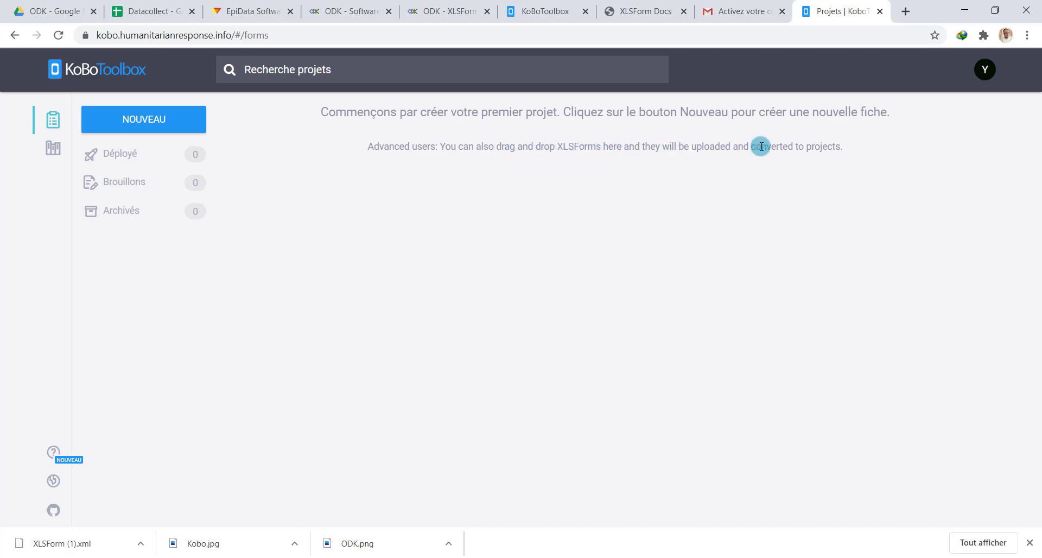
Start a new project by uploading XLSForm.xlsx from the Documents\Fiche consultation folder
{"action": "left_click", "coordinate": [138, 120]}
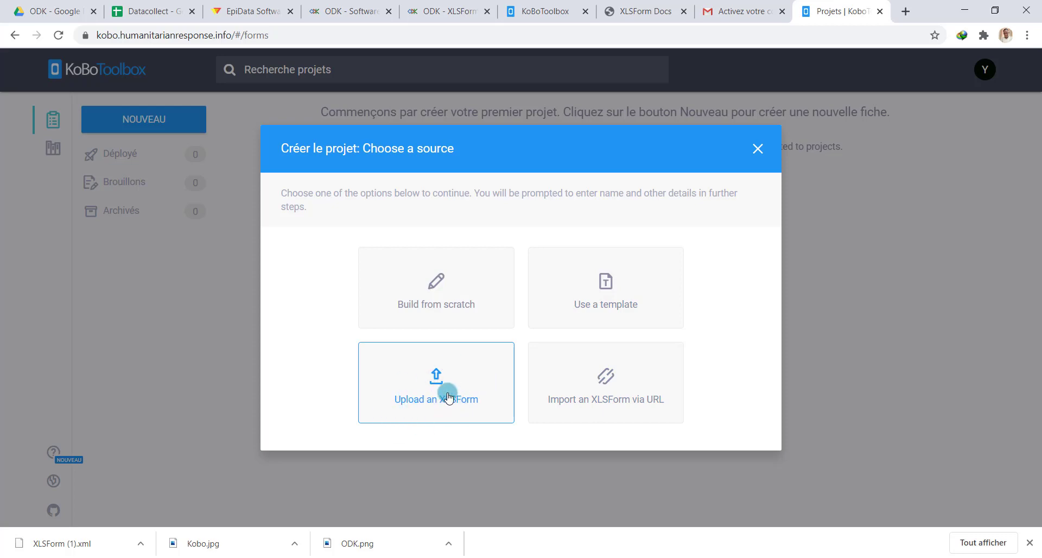
{"action": "left_click", "coordinate": [432, 380]}
{"action": "left_click", "coordinate": [58, 134]}
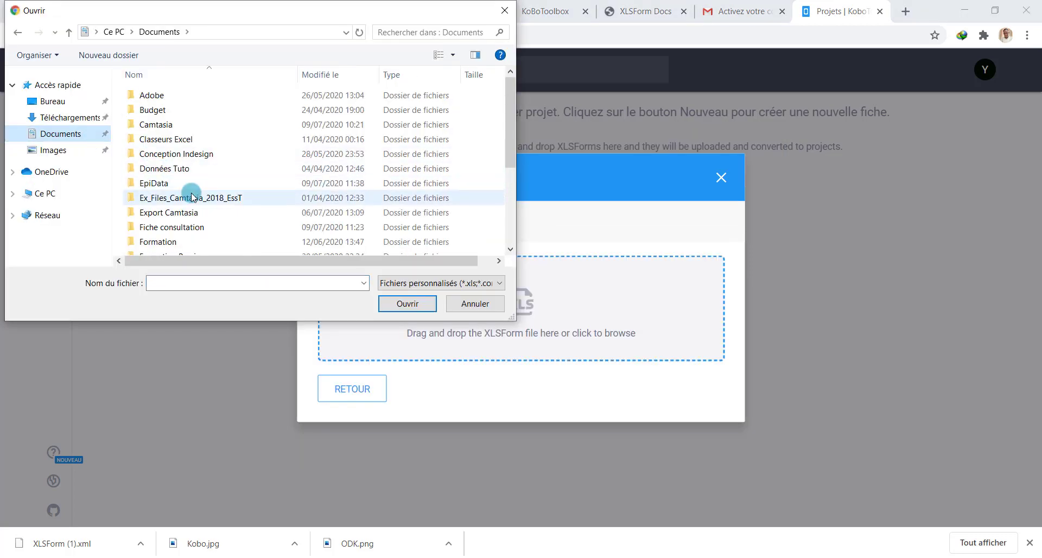
{"action": "double_click", "coordinate": [196, 224]}
{"action": "left_click", "coordinate": [181, 125]}
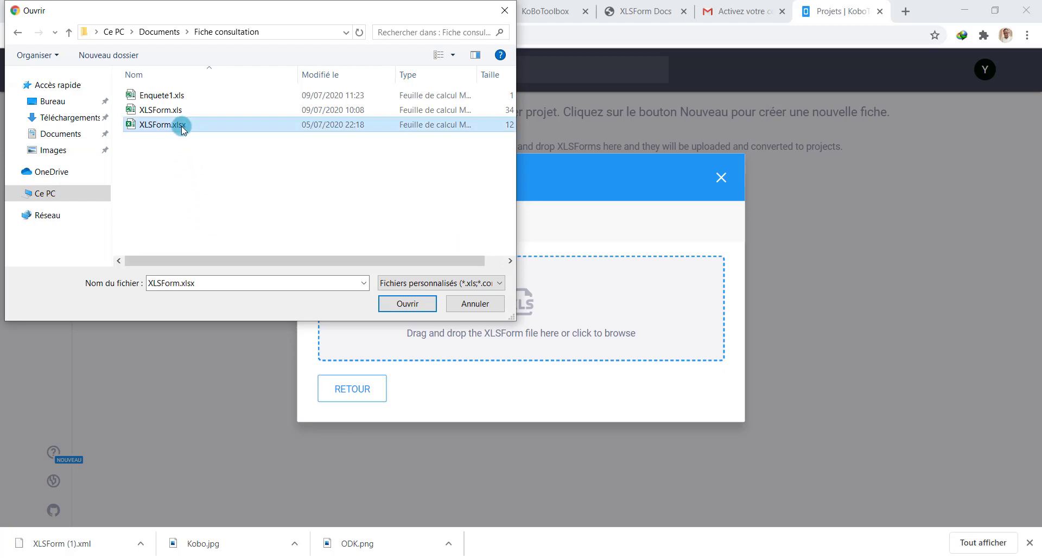
{"action": "left_click", "coordinate": [407, 304]}
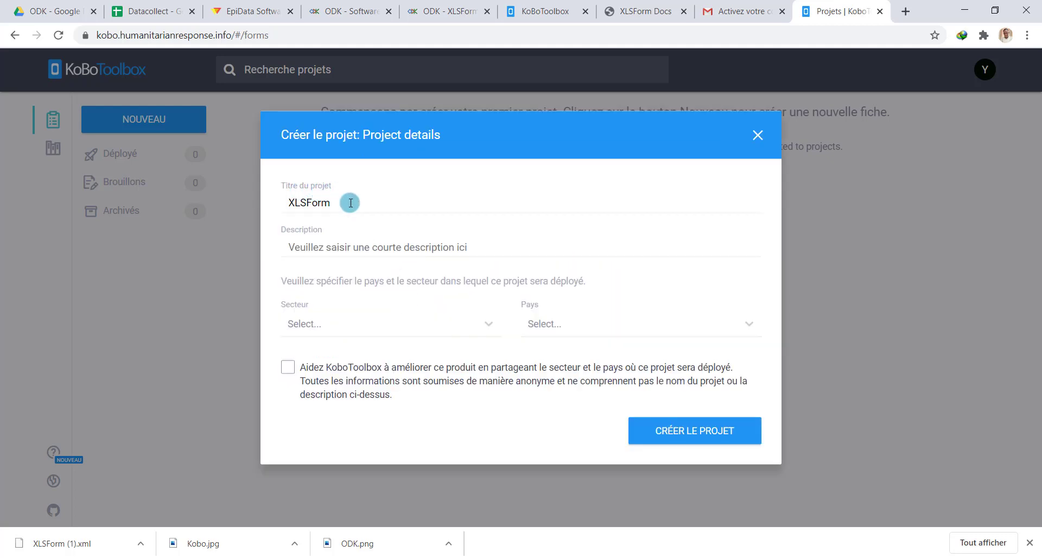
Set sector Administration publique and country Togo, opt into sharing, and create the project
{"action": "left_click", "coordinate": [311, 247]}
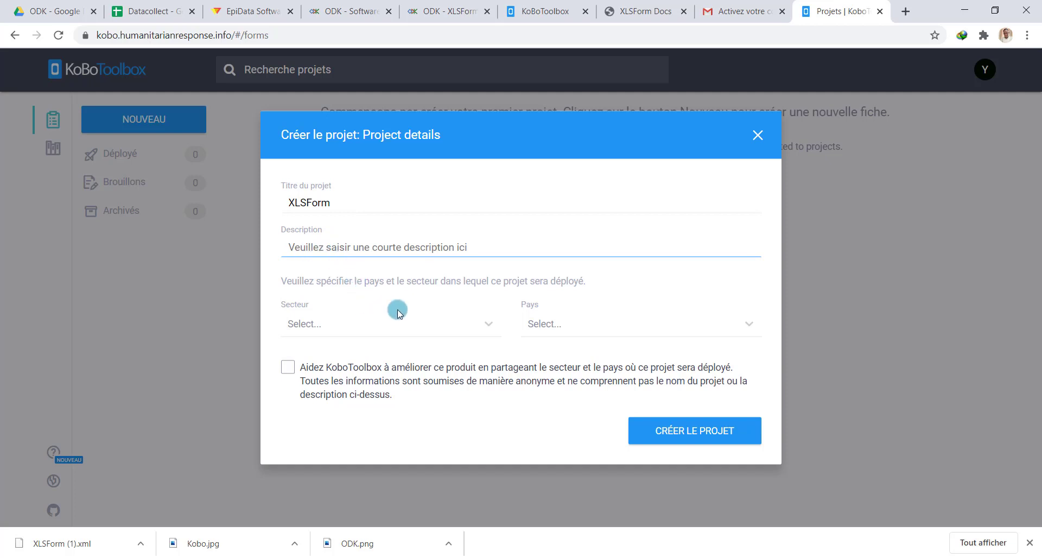
{"action": "left_click", "coordinate": [478, 333]}
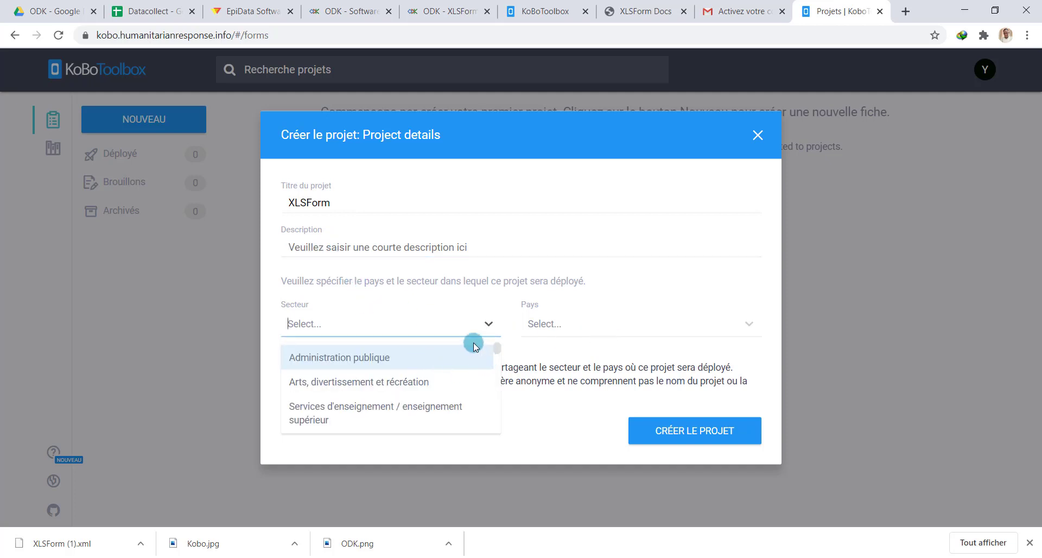
{"action": "left_click", "coordinate": [383, 357]}
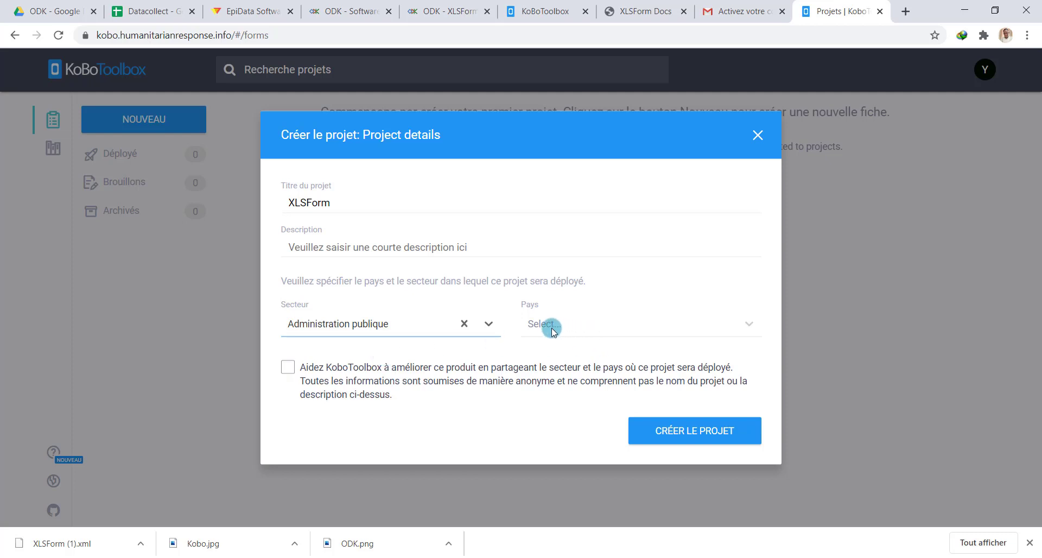
{"action": "left_click", "coordinate": [574, 329]}
{"action": "type", "text": "f"}
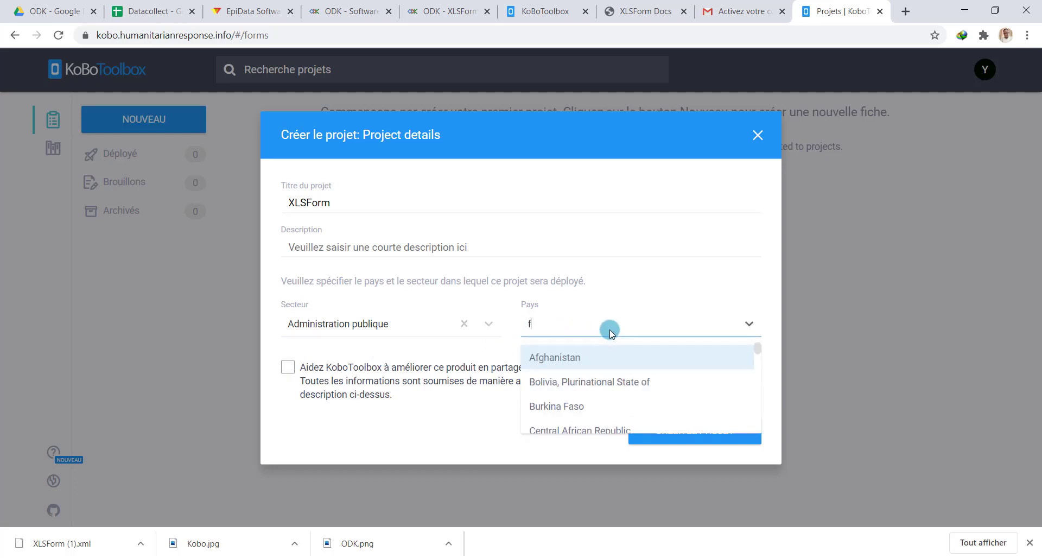
{"action": "key", "text": "BackSpace"}
{"action": "type", "text": "togo"}
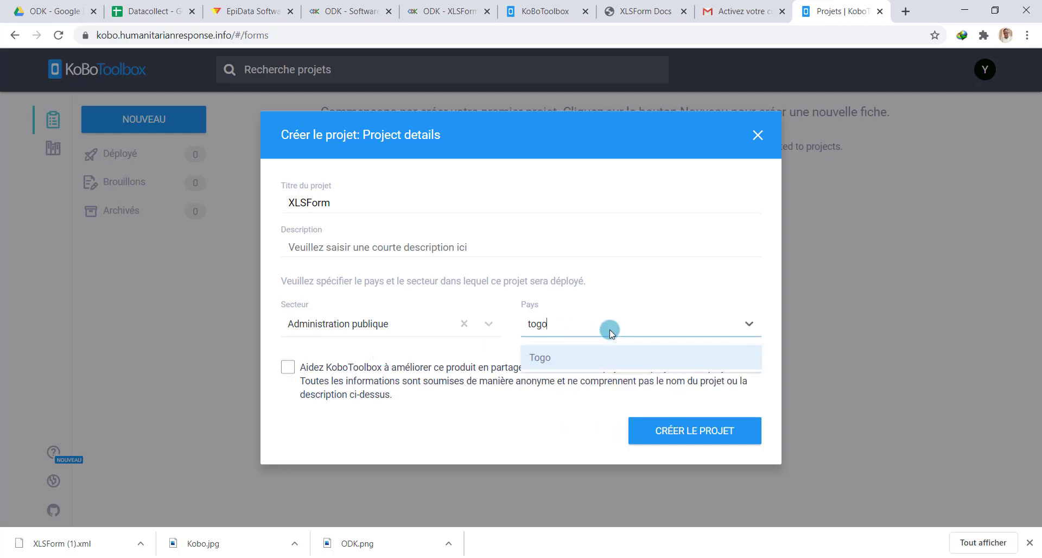
{"action": "left_click", "coordinate": [582, 357]}
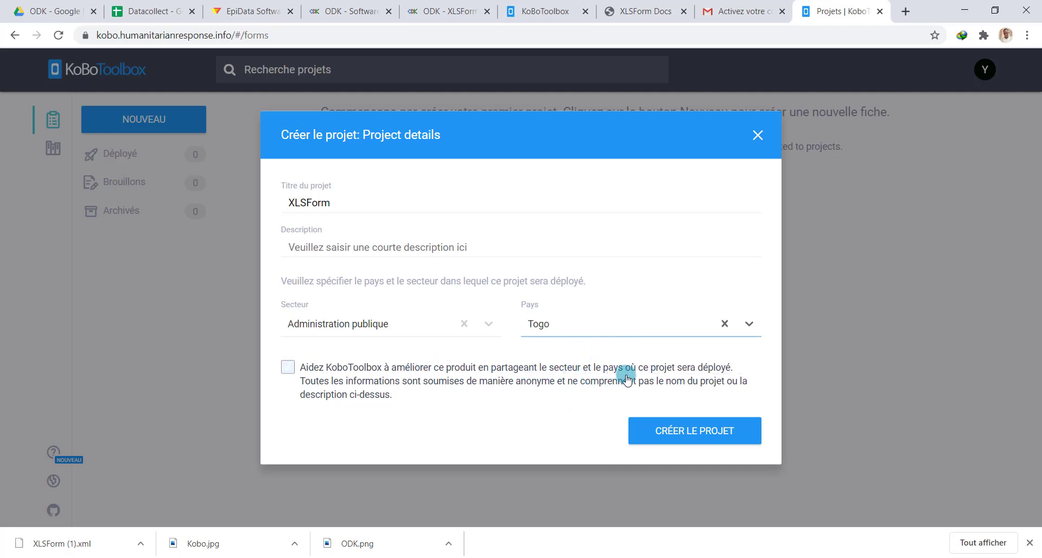
{"action": "left_click", "coordinate": [288, 367]}
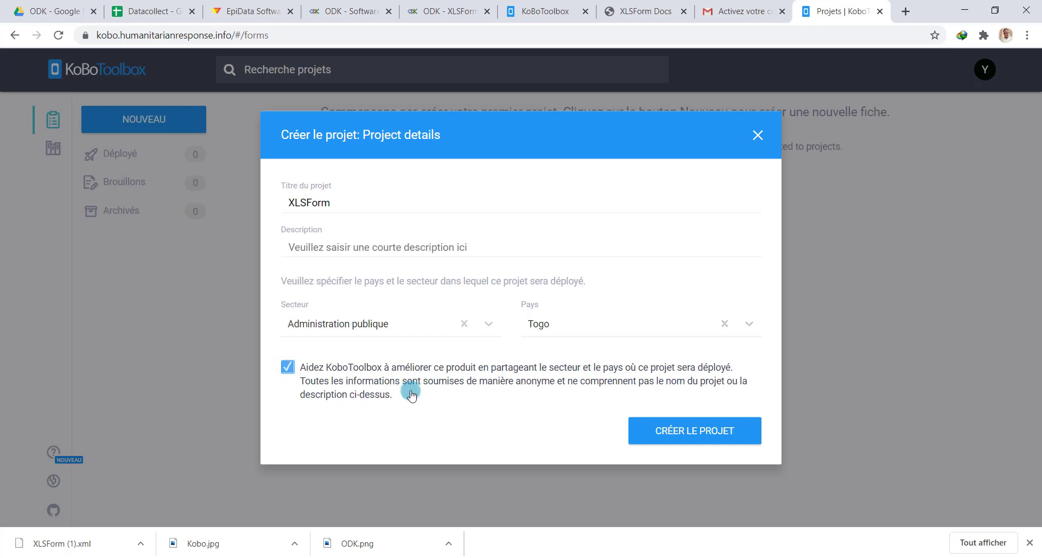
{"action": "left_click", "coordinate": [685, 431]}
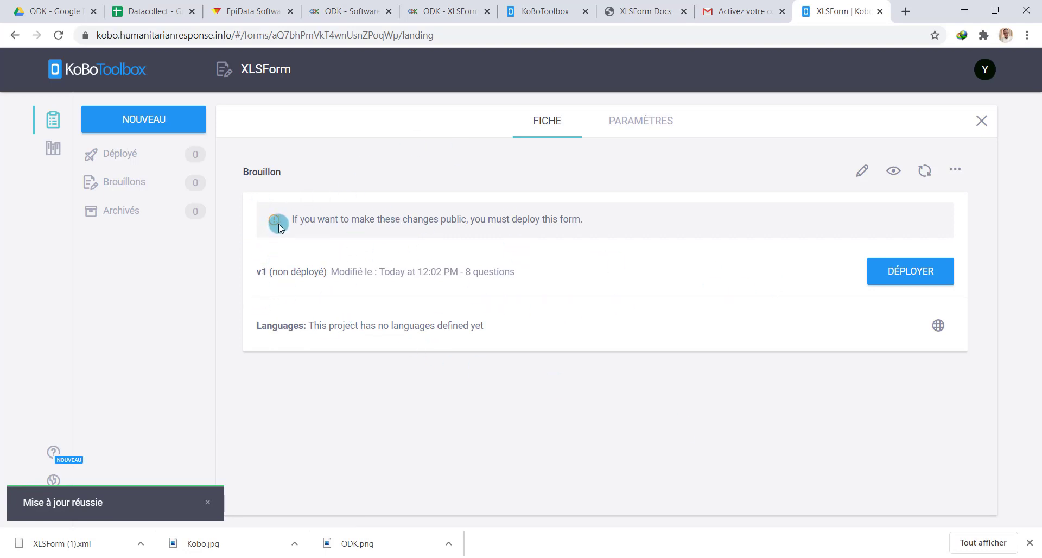
Deploy the XLSForm project's form as v1
{"action": "left_click", "coordinate": [922, 278]}
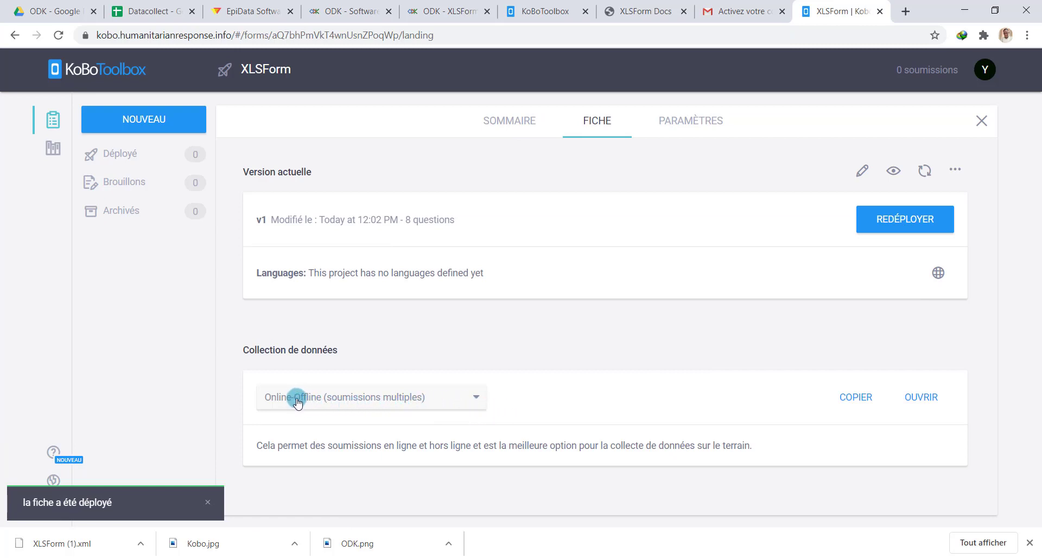
{"action": "left_click", "coordinate": [469, 402]}
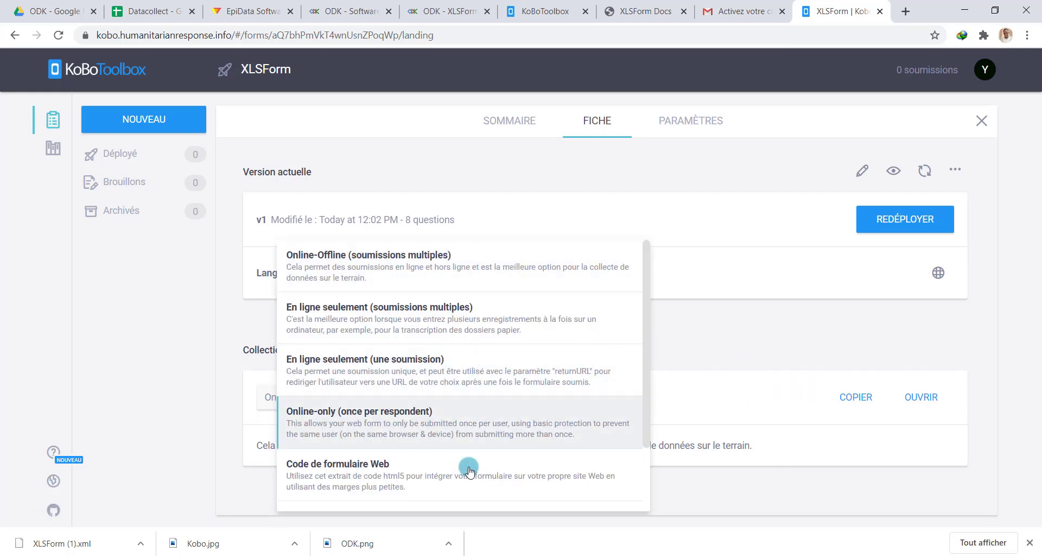
{"action": "left_click", "coordinate": [707, 409]}
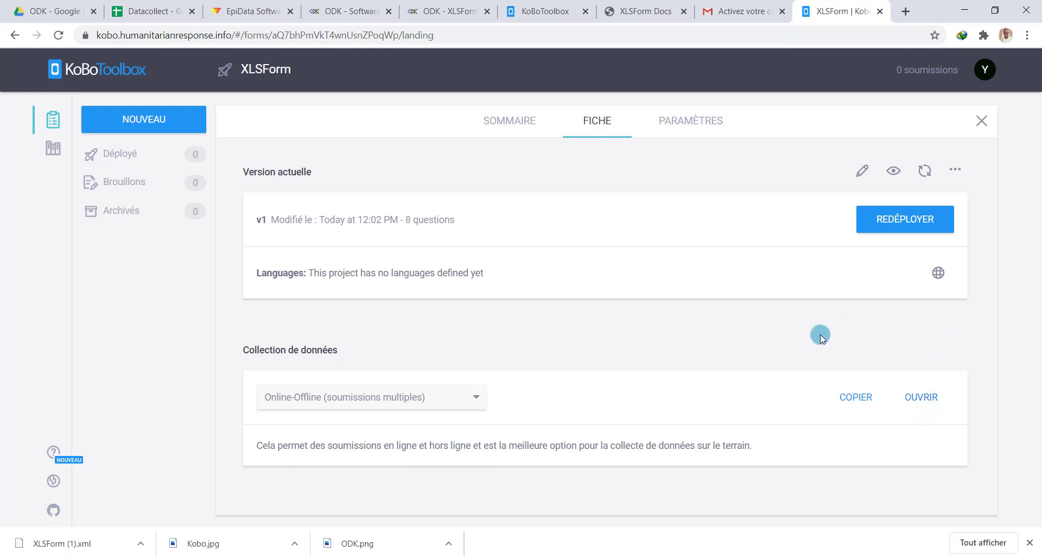
{"action": "left_click", "coordinate": [892, 172]}
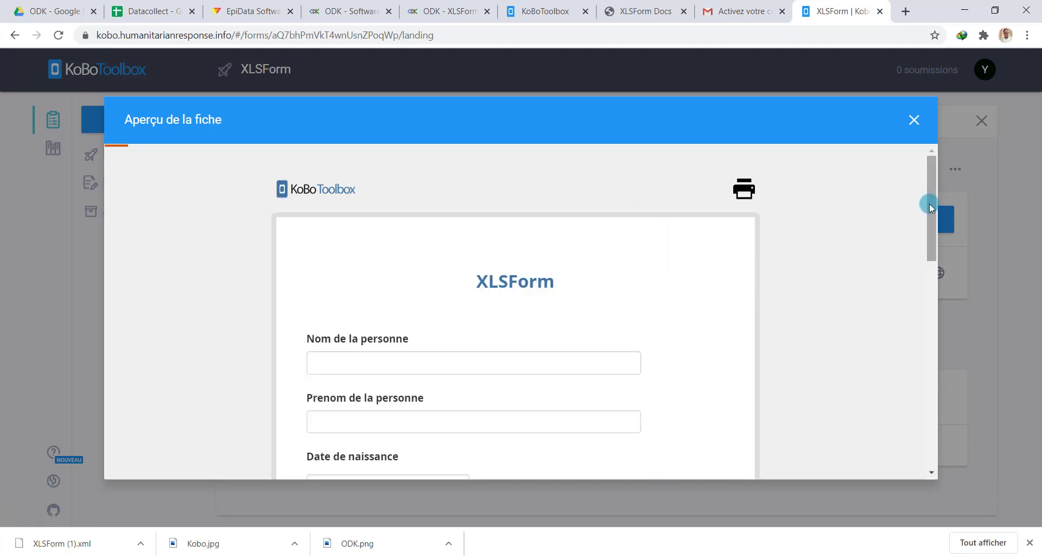
{"action": "mouse_move", "coordinate": [927, 204]}
{"action": "left_mouse_down"}
{"action": "mouse_move", "coordinate": [917, 380]}
{"action": "mouse_move", "coordinate": [935, 458]}
{"action": "mouse_move", "coordinate": [930, 196]}
{"action": "left_mouse_up"}
{"action": "left_click", "coordinate": [915, 120]}
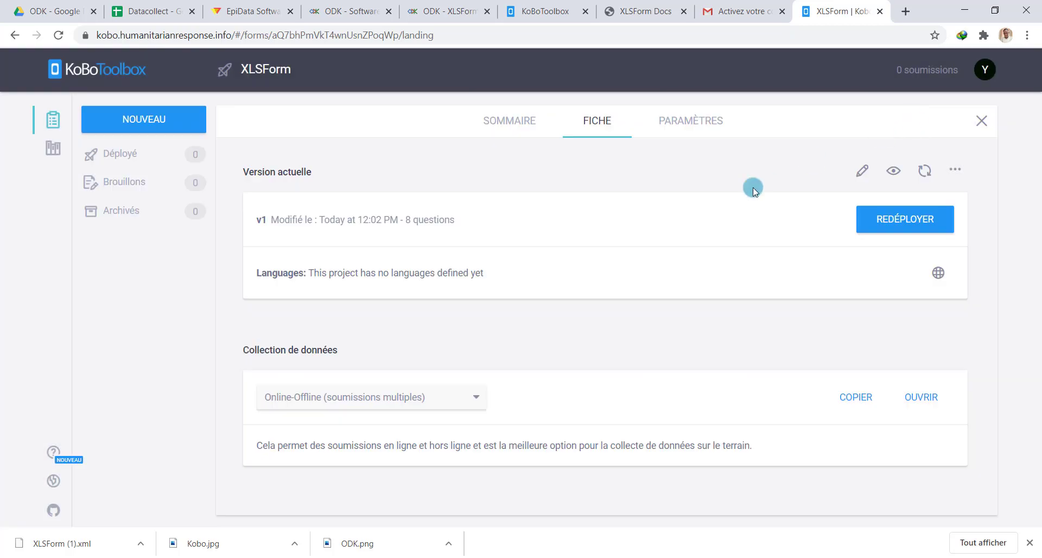
{"action": "left_click", "coordinate": [670, 131]}
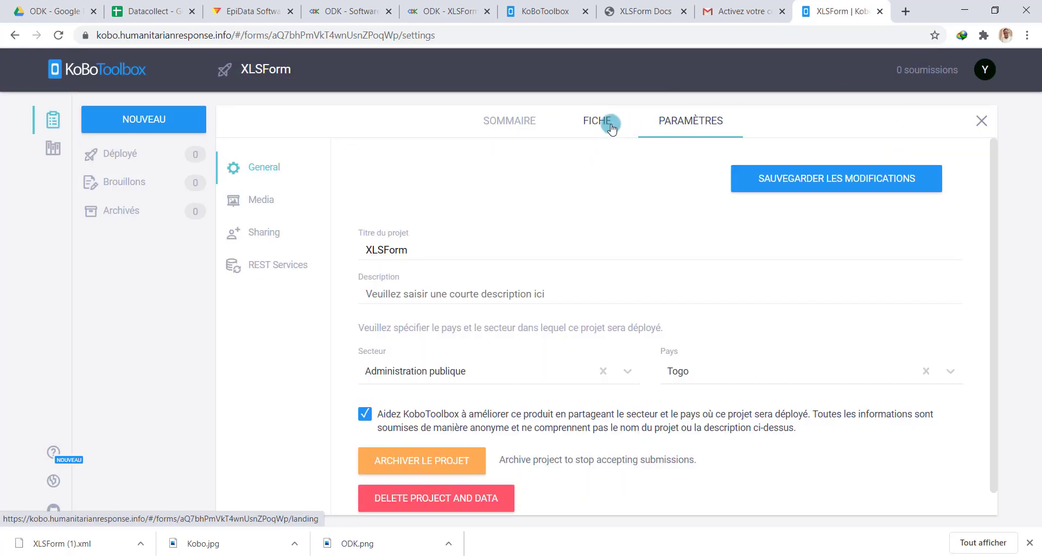
{"action": "left_click", "coordinate": [597, 123]}
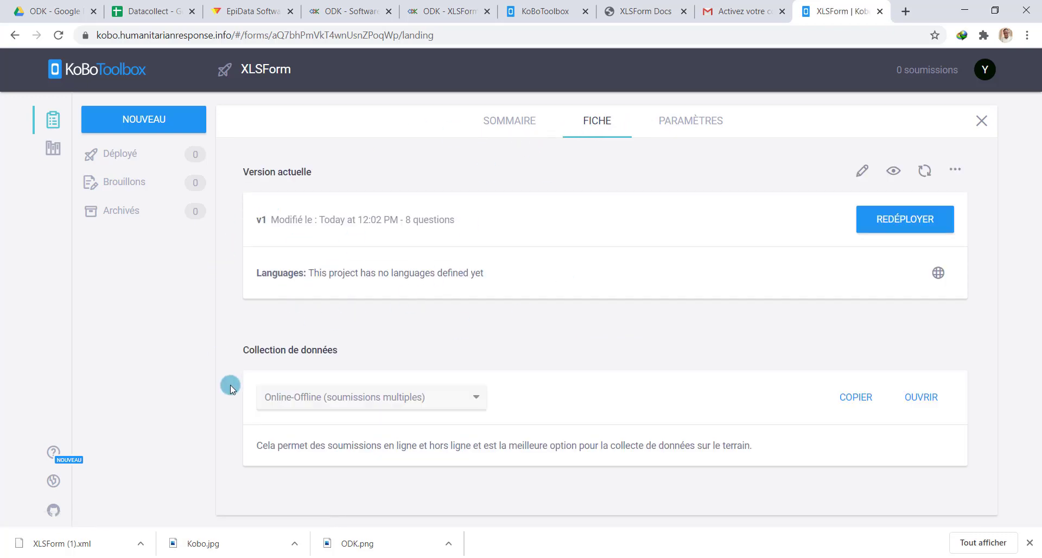
Start a new project from scratch titled 'Projet test' with description 'Description rapide'
{"action": "left_click", "coordinate": [139, 123]}
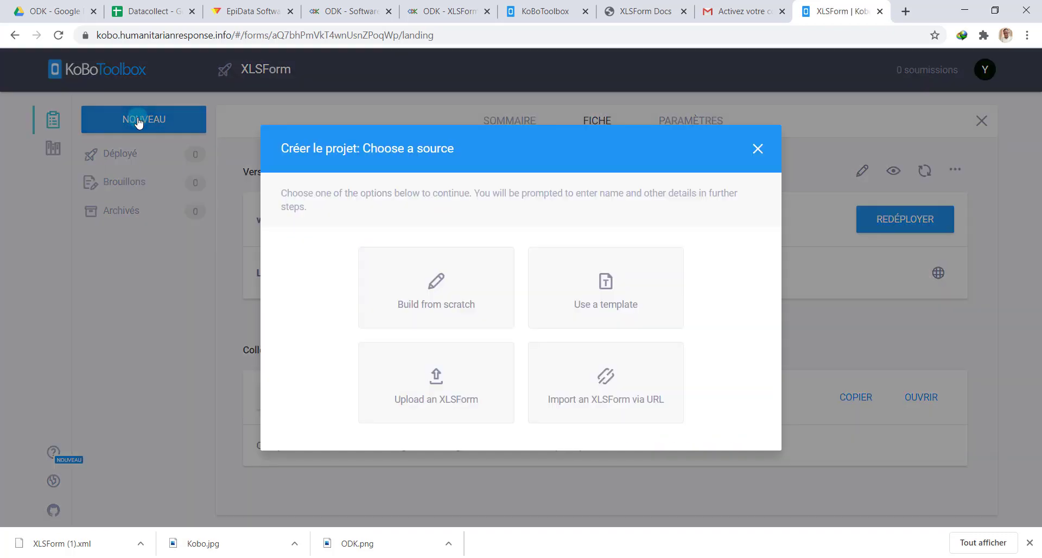
{"action": "left_click", "coordinate": [456, 287]}
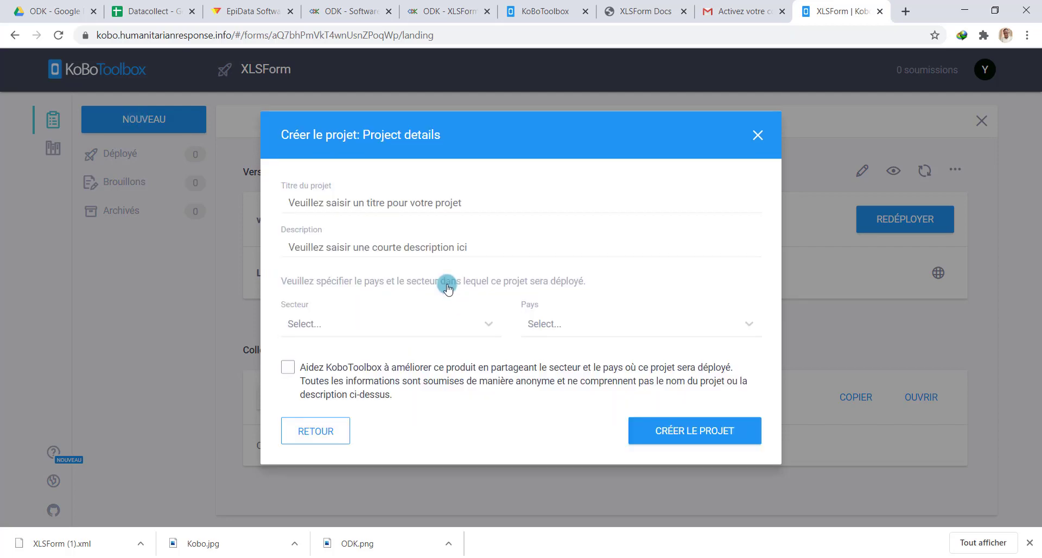
{"action": "left_click", "coordinate": [396, 201]}
{"action": "type", "text": "Projet test"}
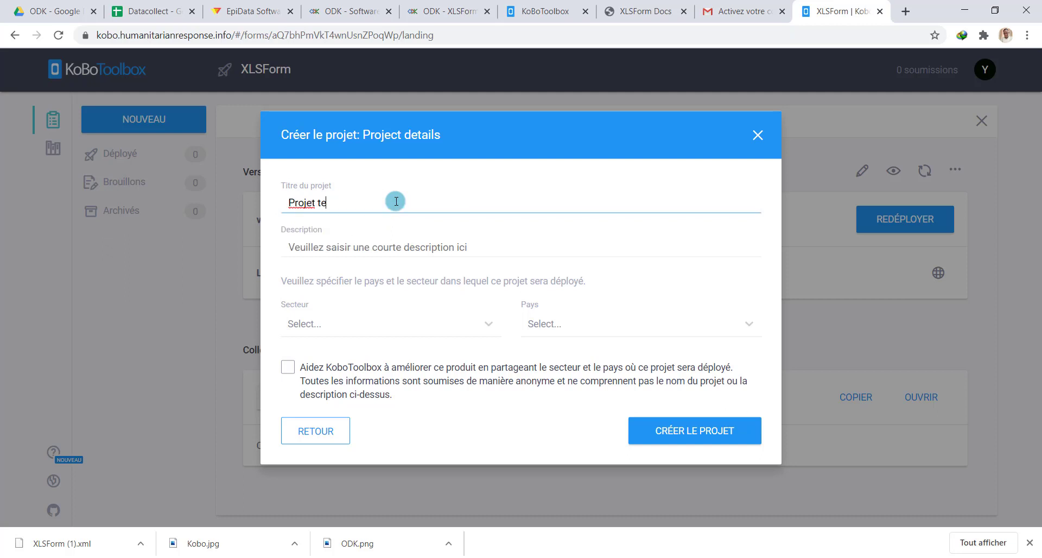
{"action": "left_click", "coordinate": [389, 240]}
{"action": "type", "text": "Descr"}
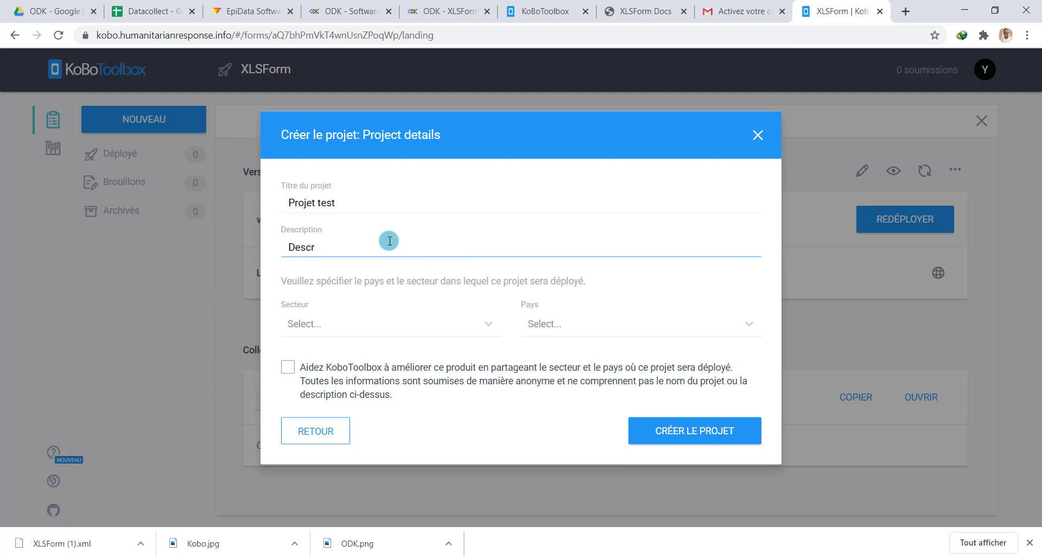
{"action": "type", "text": "iption rapide"}
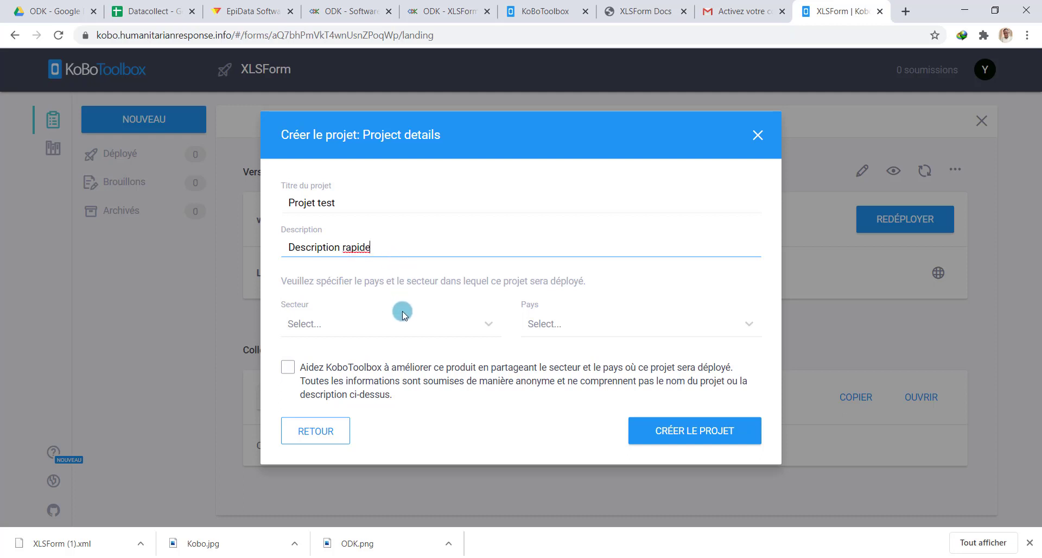
Set sector Administration publique and country Togo, opt into sharing, and create the project
{"action": "left_click", "coordinate": [404, 322]}
{"action": "left_click", "coordinate": [392, 356]}
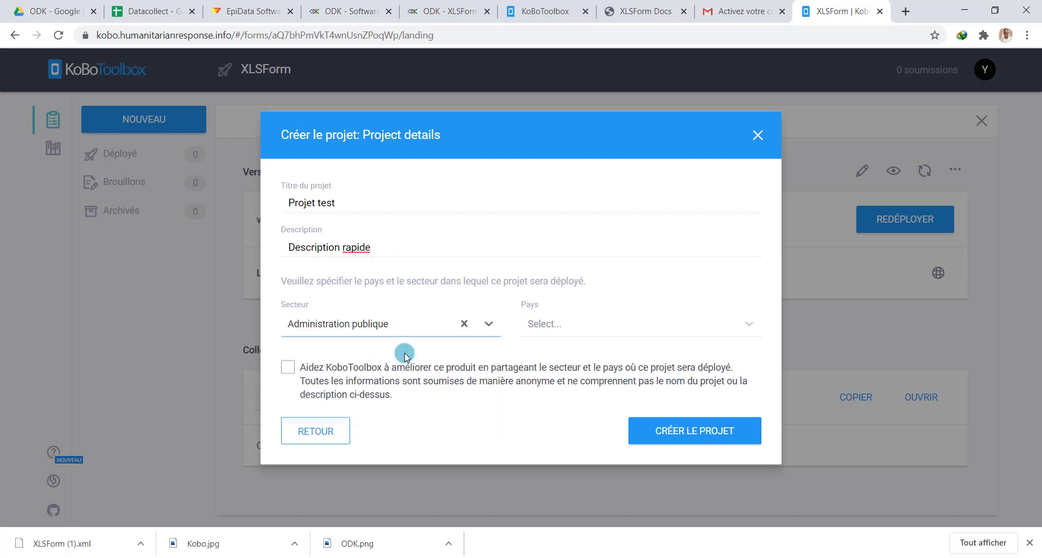
{"action": "left_click", "coordinate": [582, 325]}
{"action": "type", "text": "Togo"}
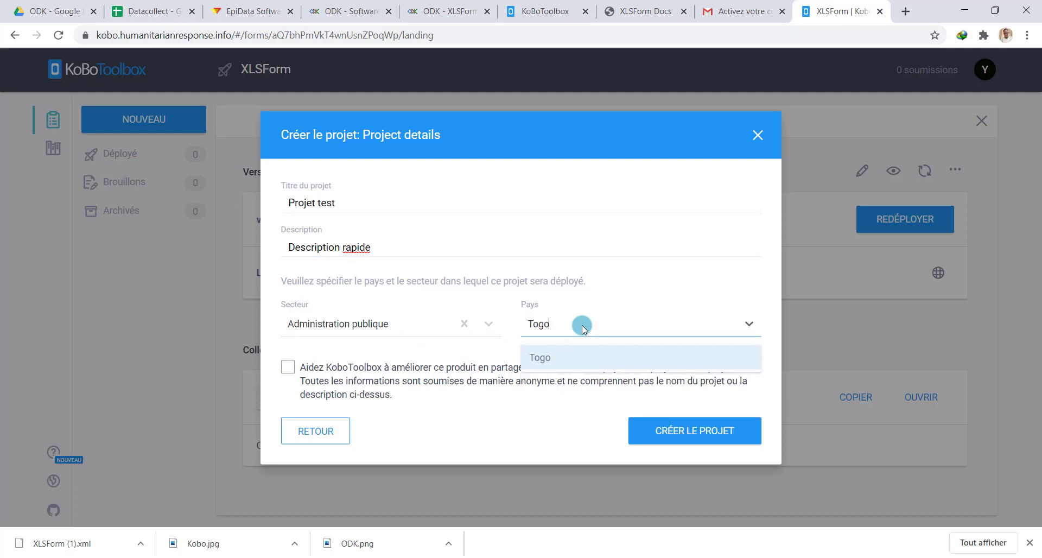
{"action": "left_click", "coordinate": [591, 362]}
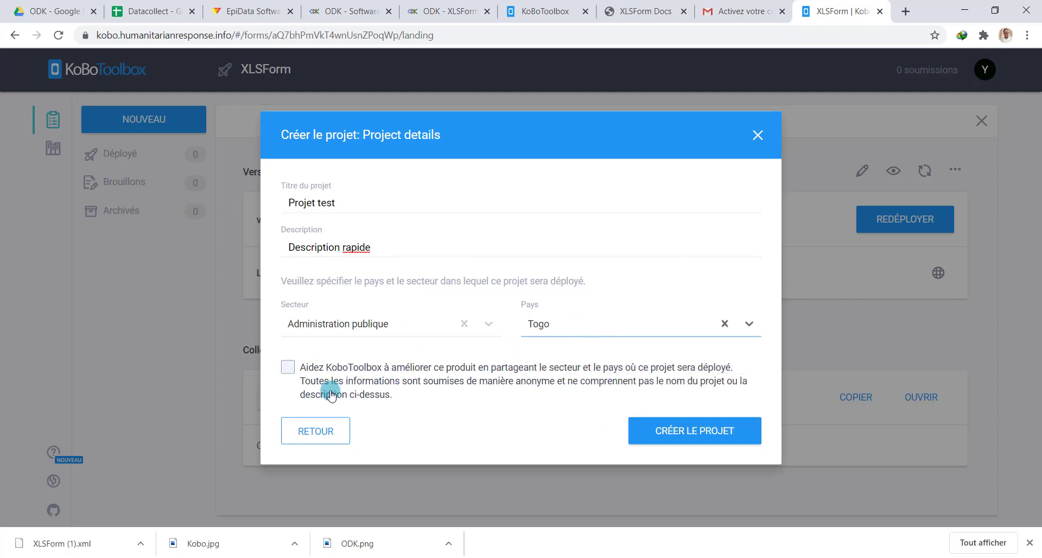
{"action": "left_click", "coordinate": [288, 367]}
{"action": "left_click", "coordinate": [708, 432]}
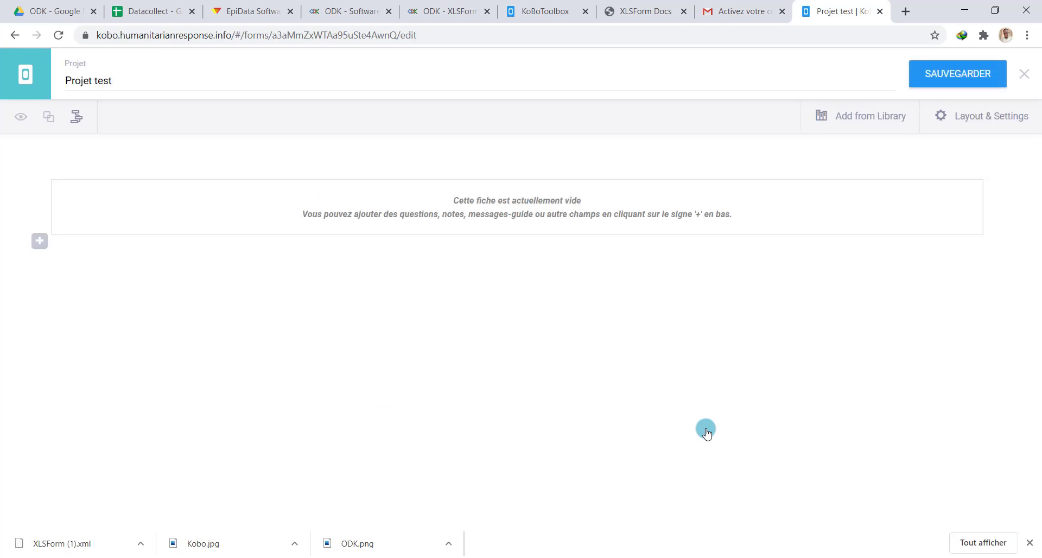
Add a text question labelled 'Nom de la personne'
{"action": "left_click", "coordinate": [39, 240]}
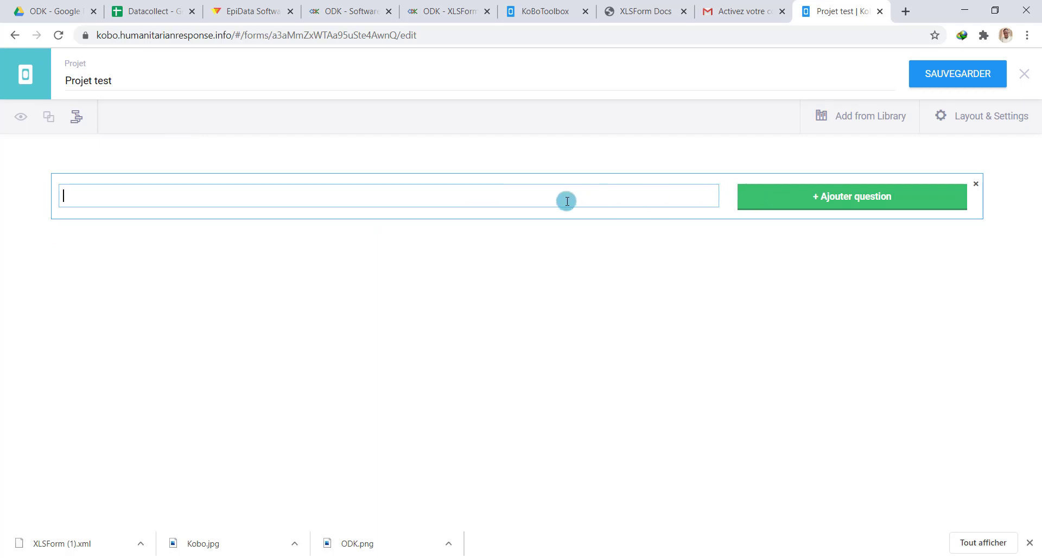
{"action": "type", "text": "Nom"}
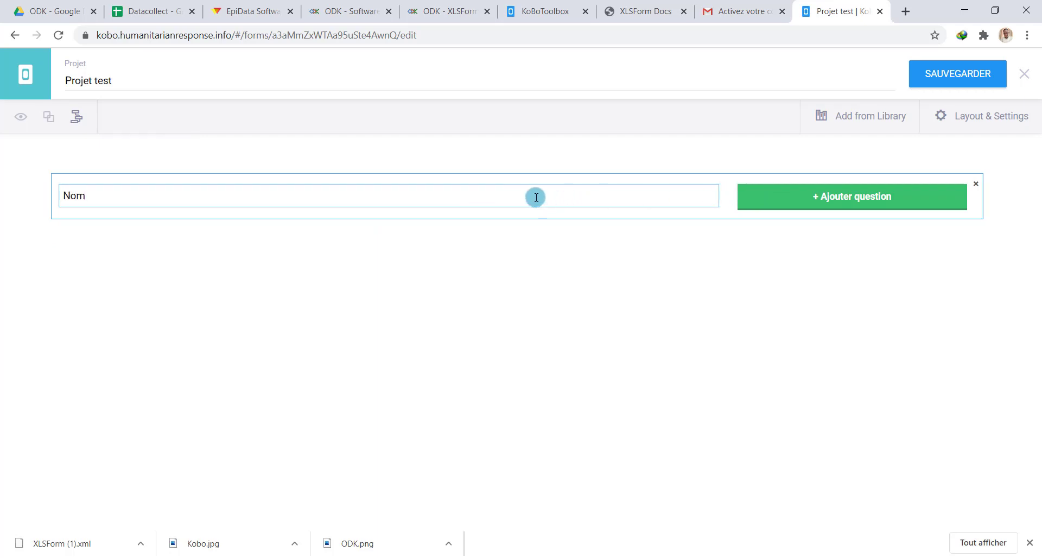
{"action": "type", "text": " pe"}
{"action": "type", "text": " la person"}
{"action": "left_click", "coordinate": [865, 200]}
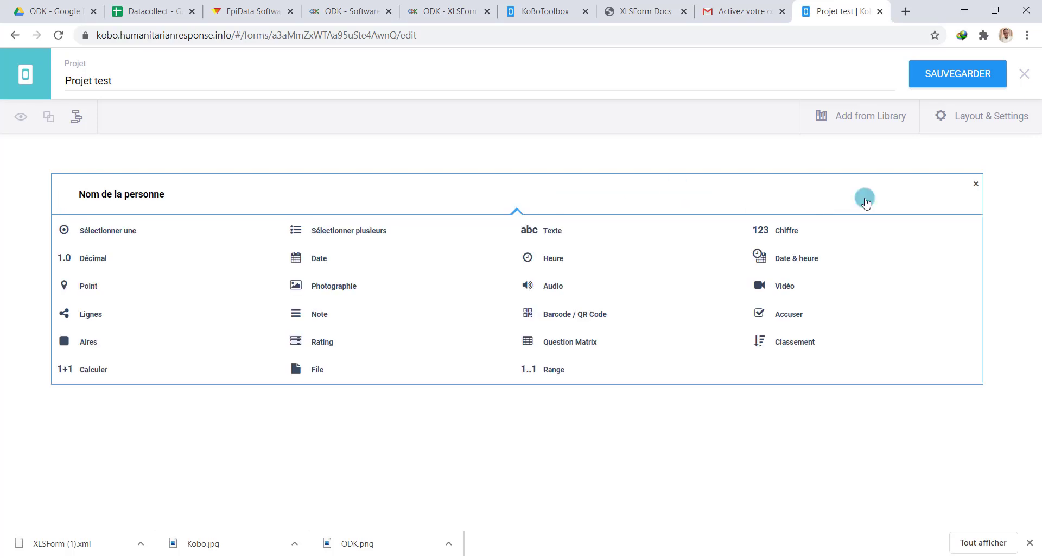
{"action": "left_click", "coordinate": [559, 233]}
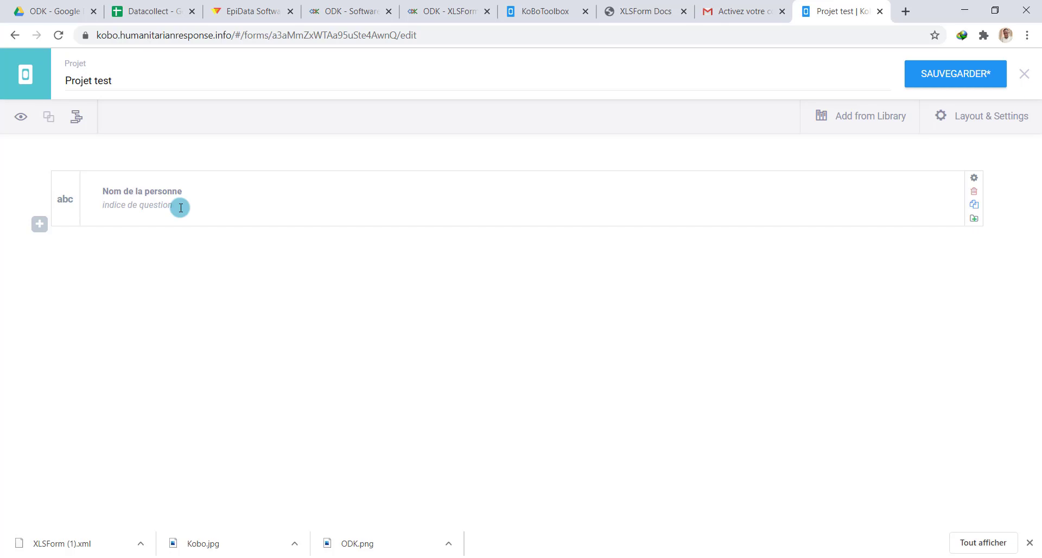
Add a number question labelled 'Age' and save the form
{"action": "left_click", "coordinate": [37, 225]}
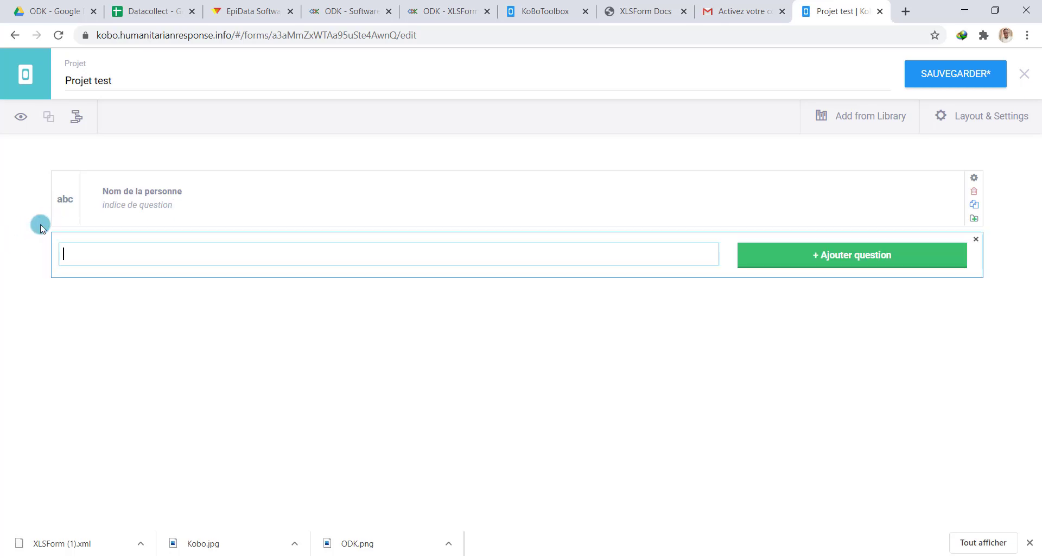
{"action": "left_click", "coordinate": [819, 257]}
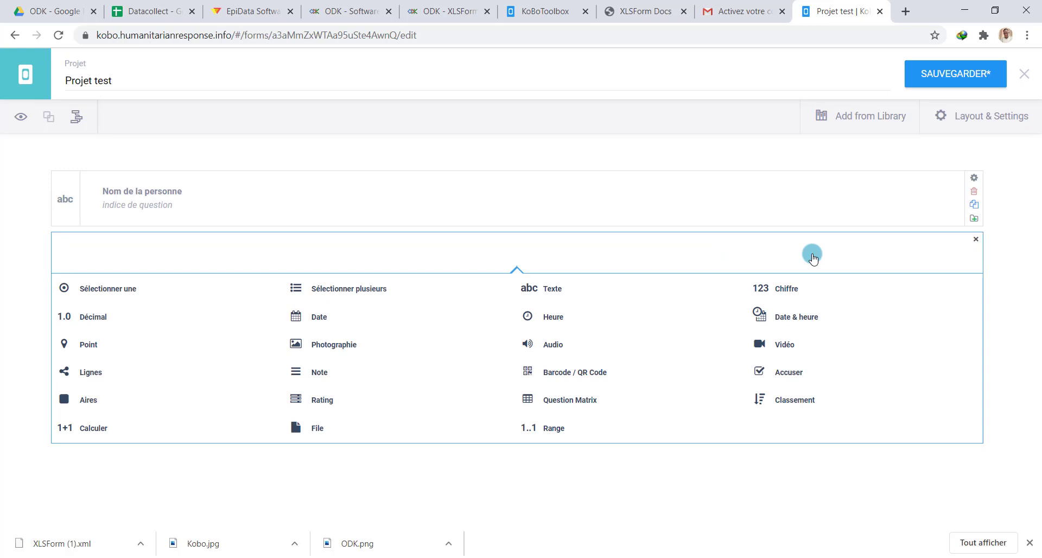
{"action": "left_click", "coordinate": [777, 291]}
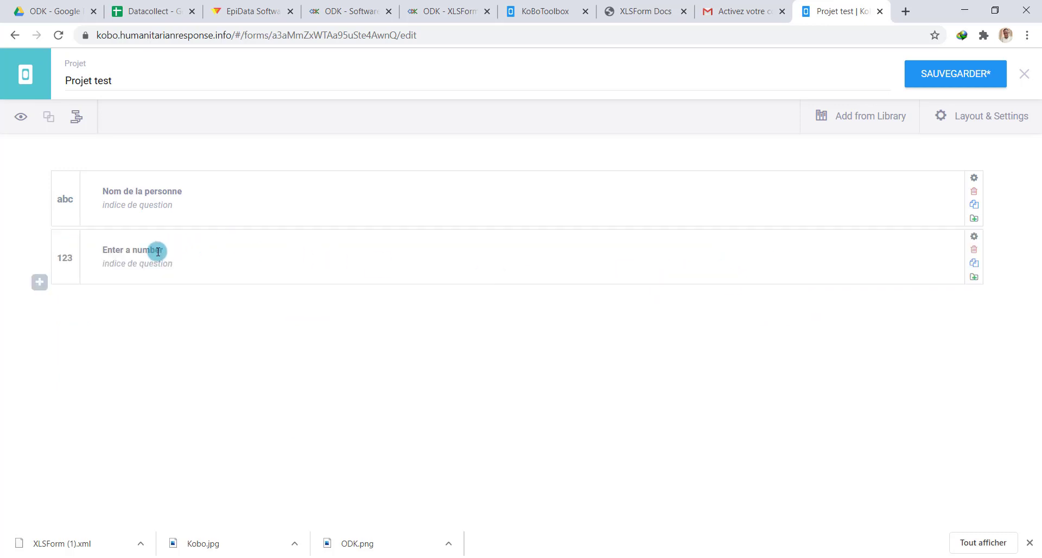
{"action": "left_click_drag", "start_coordinate": [157, 251], "coordinate": [85, 248]}
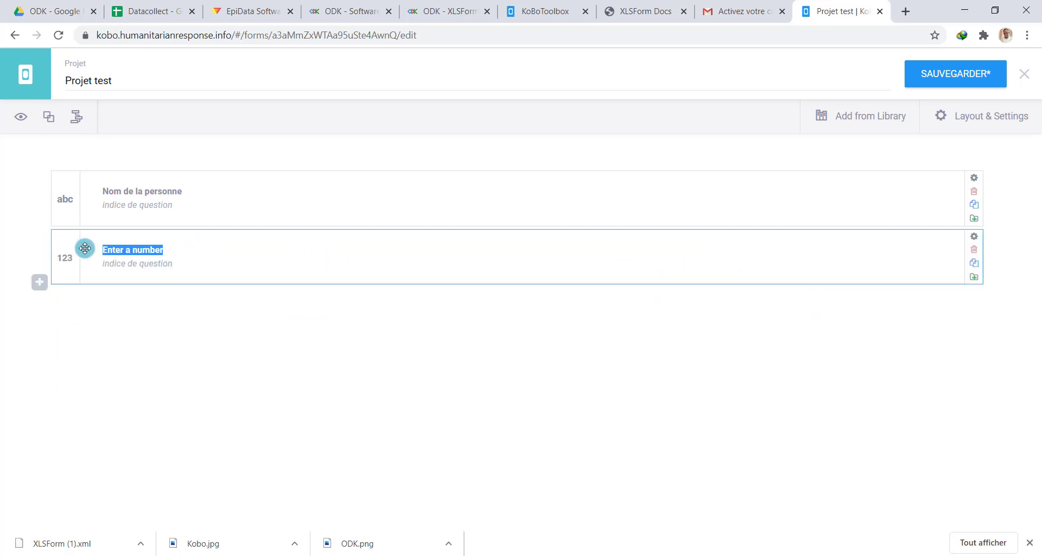
{"action": "type", "text": "Age"}
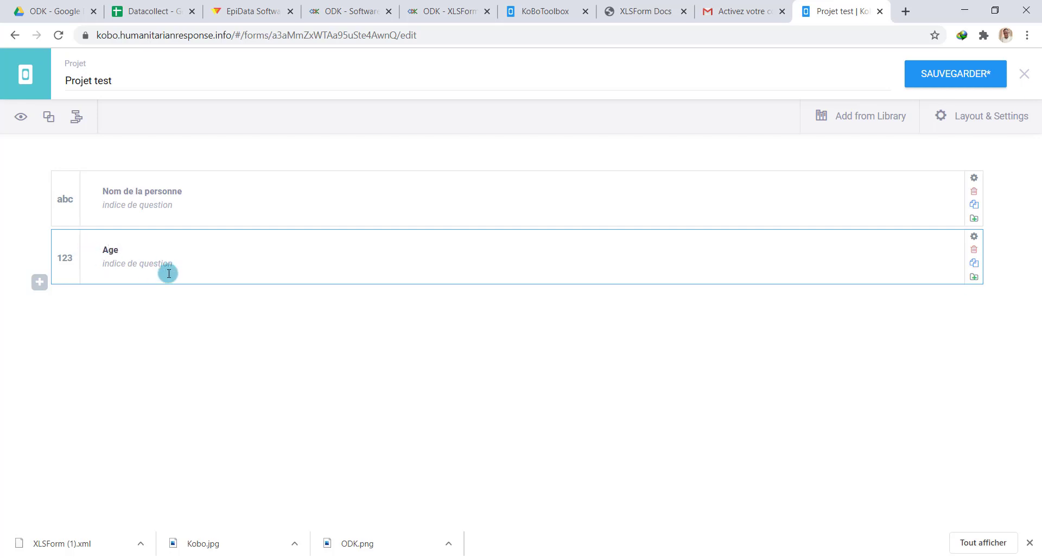
{"action": "left_click", "coordinate": [218, 307]}
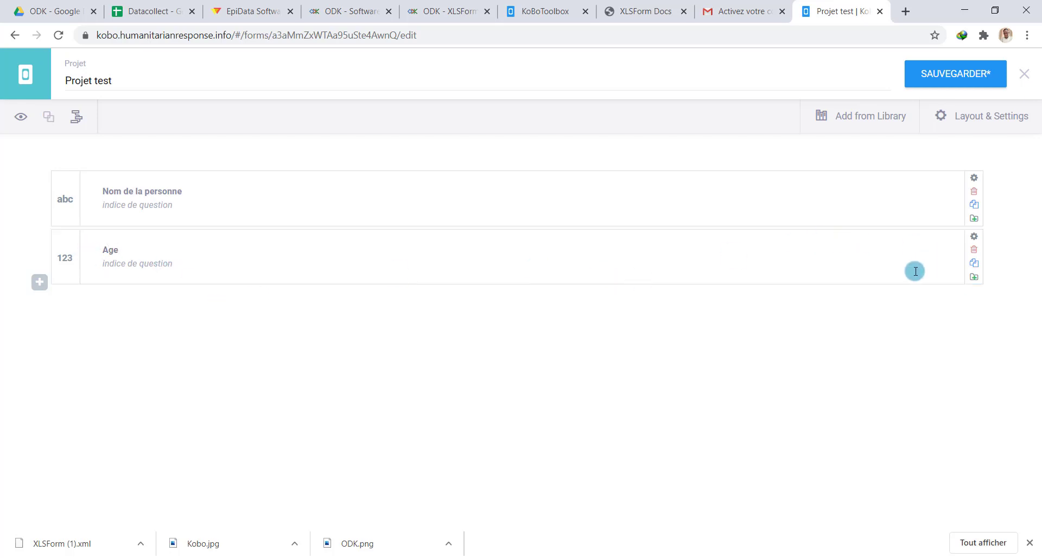
{"action": "left_click", "coordinate": [980, 72]}
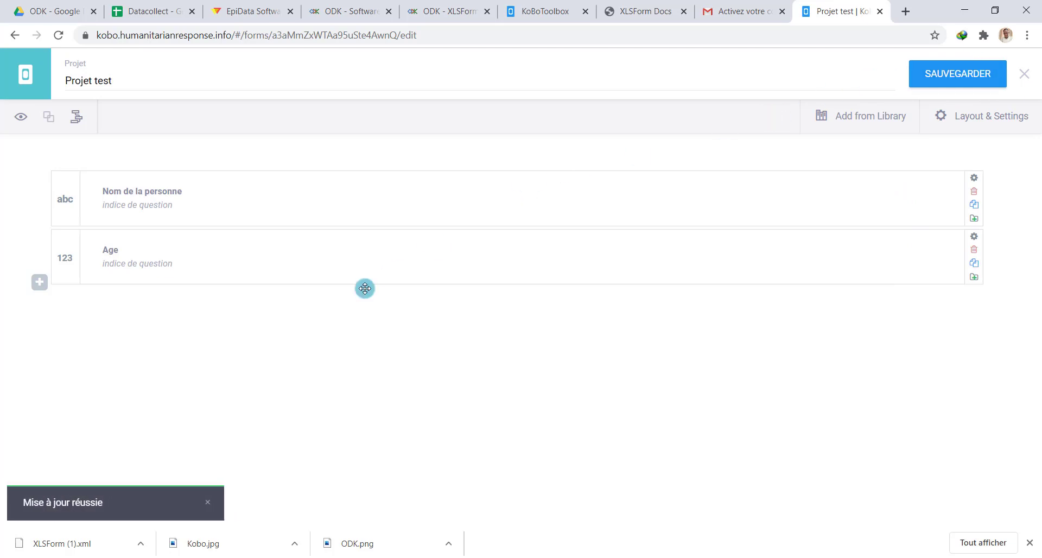
Preview Projet test, validate it to get 'Le formulaire est valide !', then close the preview
{"action": "left_click", "coordinate": [21, 122]}
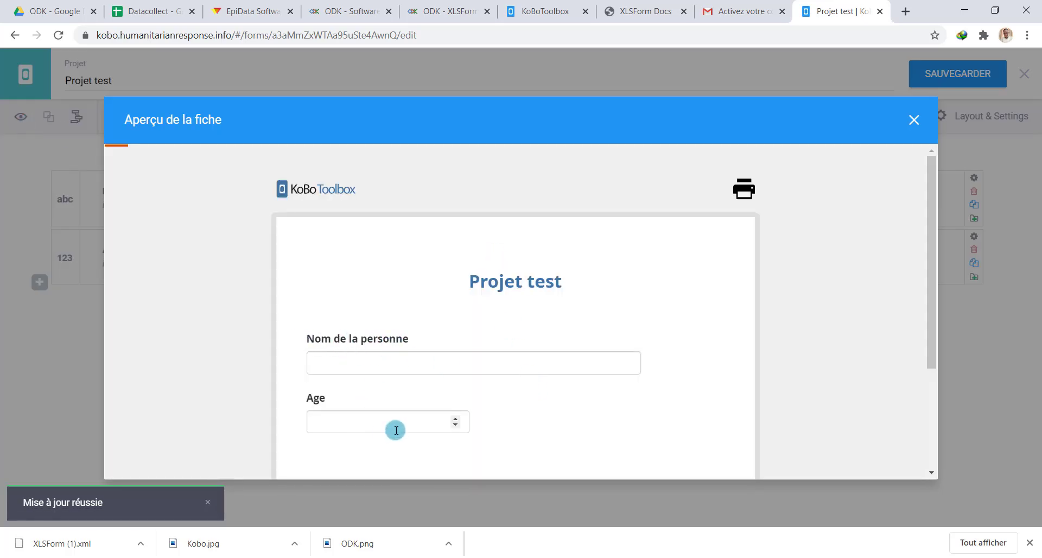
{"action": "left_click", "coordinate": [362, 420]}
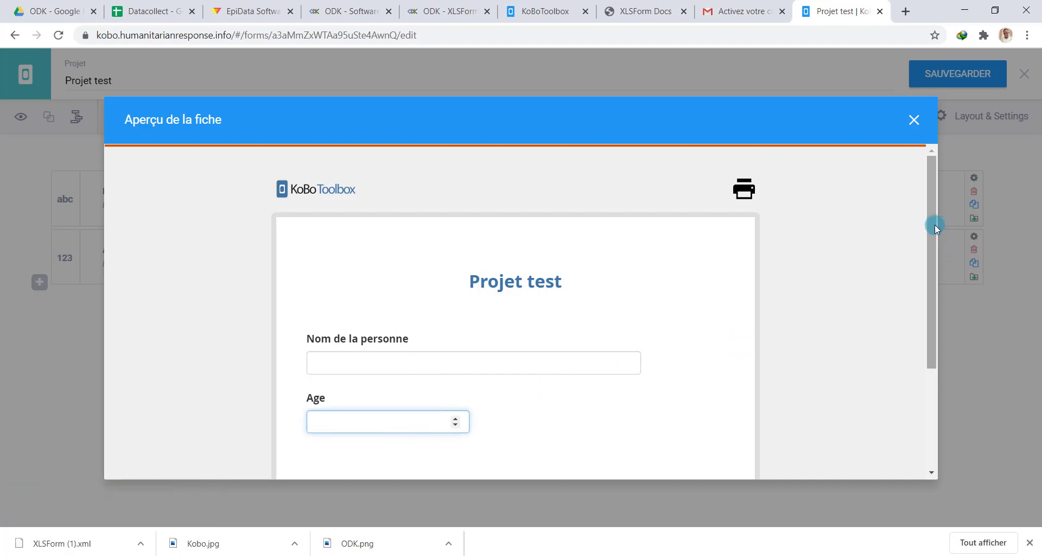
{"action": "left_click_drag", "start_coordinate": [934, 225], "coordinate": [885, 119]}
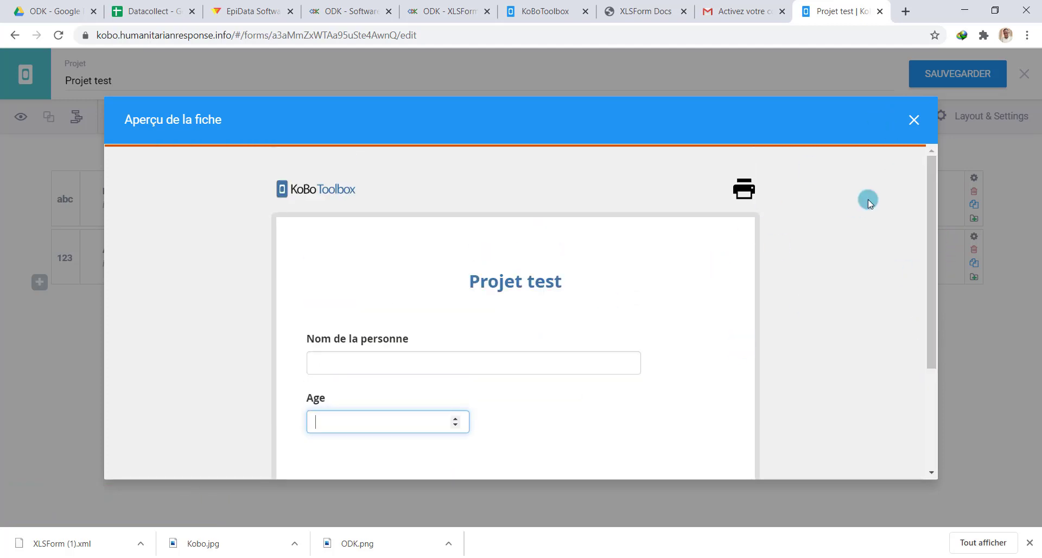
{"action": "left_click_drag", "start_coordinate": [935, 234], "coordinate": [927, 402]}
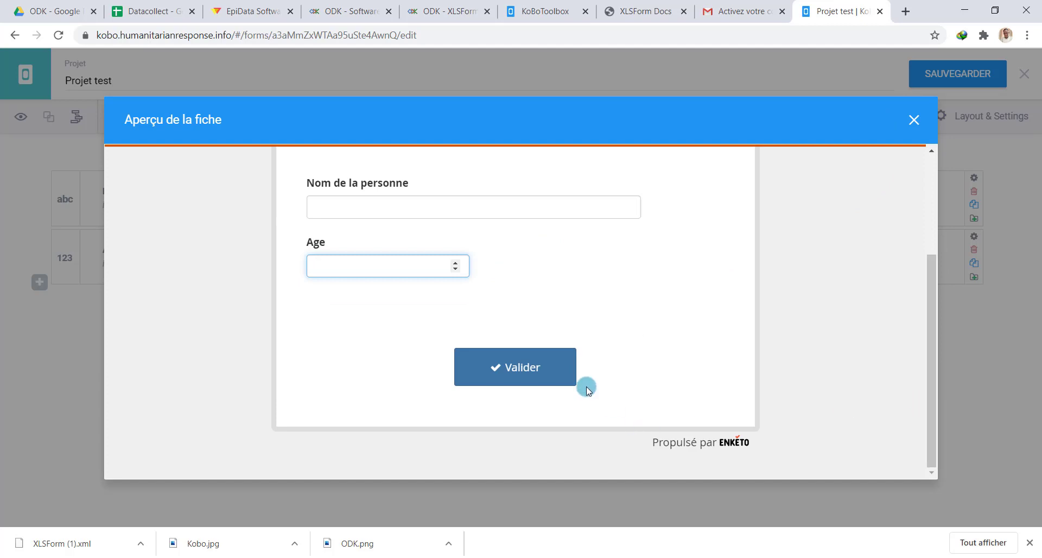
{"action": "left_click", "coordinate": [535, 365]}
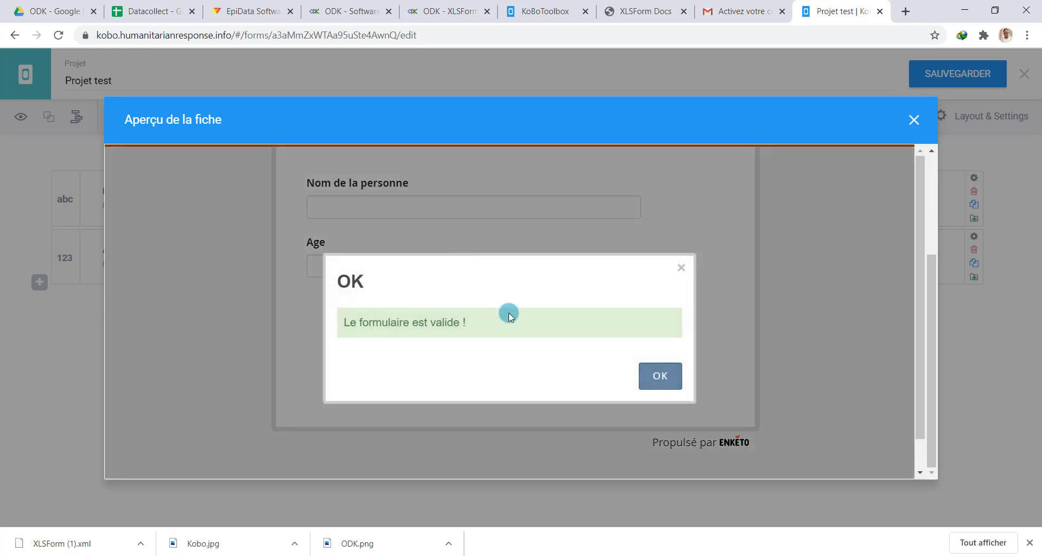
{"action": "left_click", "coordinate": [660, 379]}
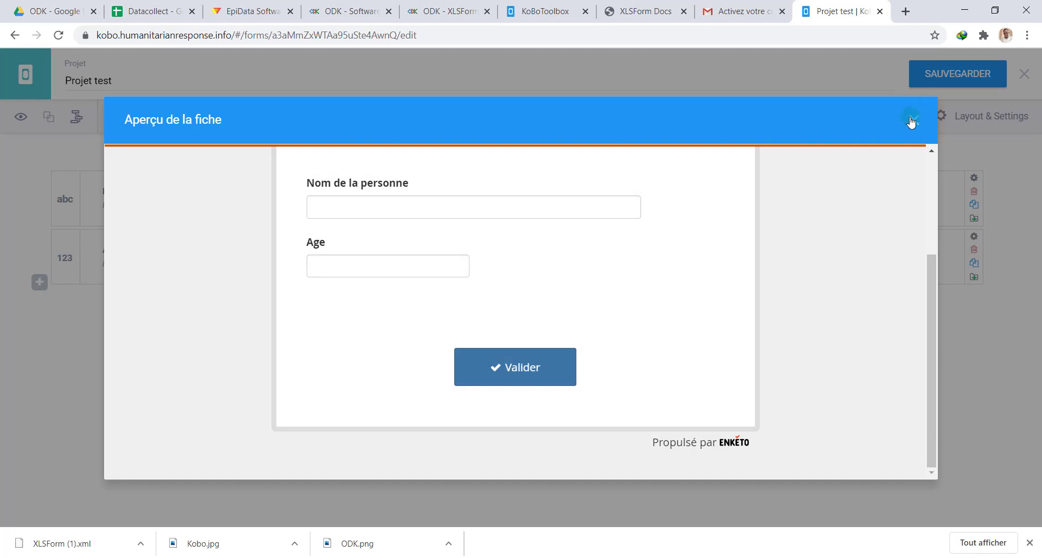
{"action": "left_click", "coordinate": [913, 120]}
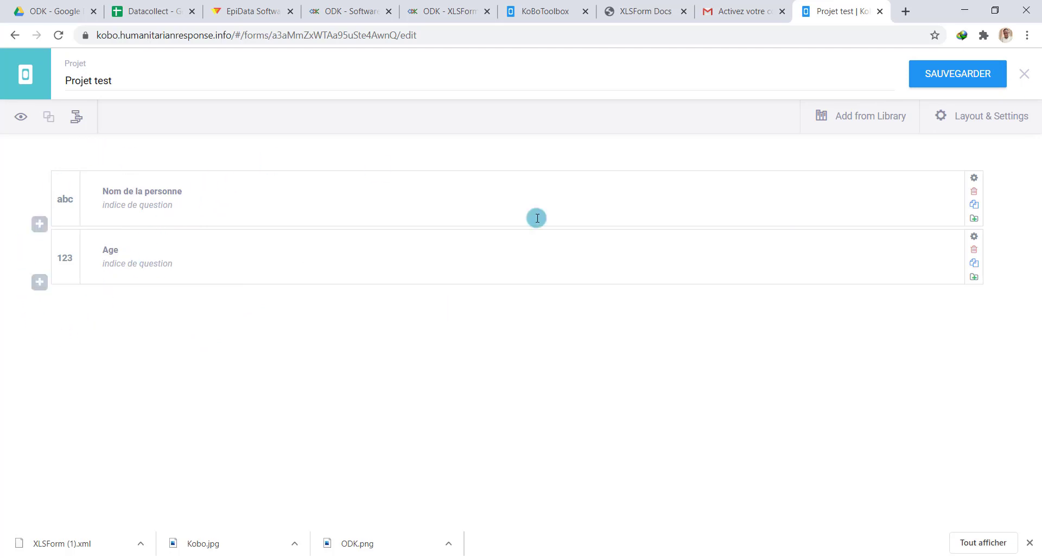
Glance at Layout & Settings, then close the form editor to reach the Projet test page
{"action": "left_click", "coordinate": [41, 282]}
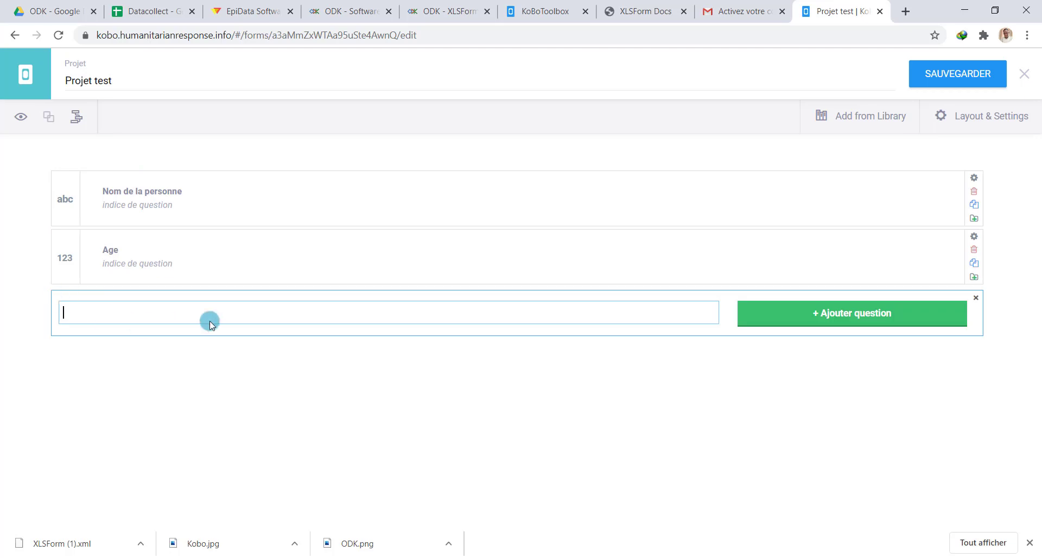
{"action": "left_click", "coordinate": [991, 120]}
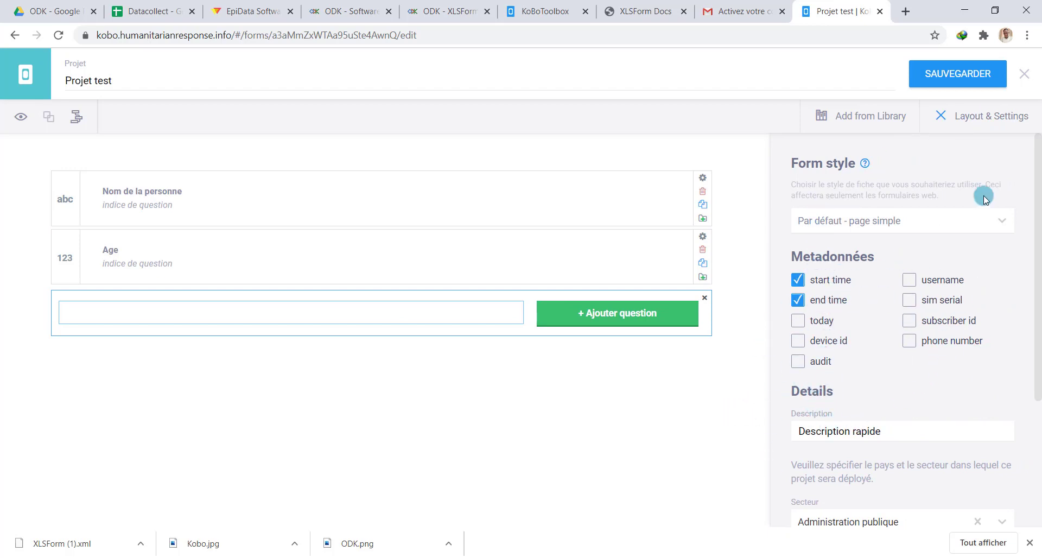
{"action": "left_click", "coordinate": [1025, 74]}
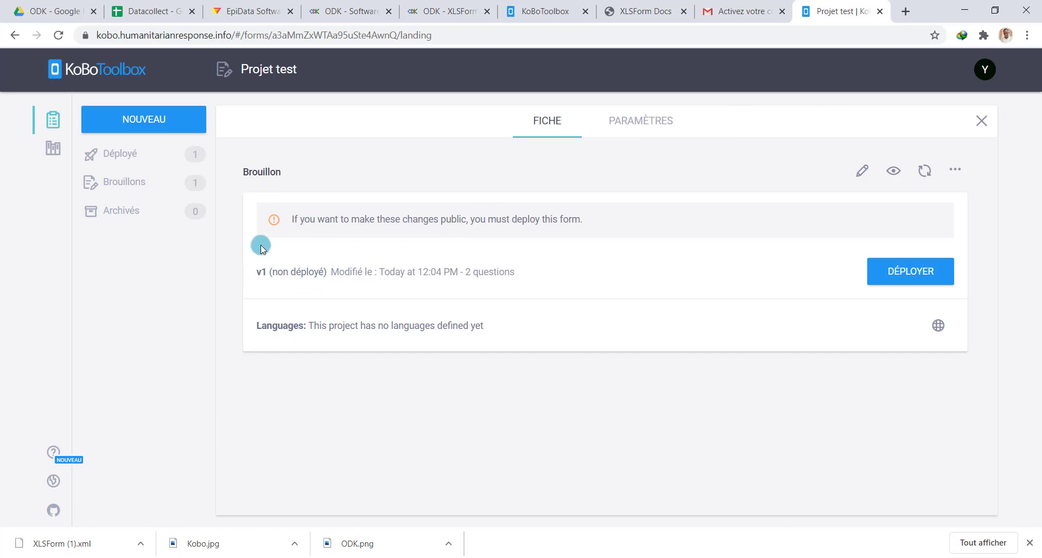
Expand the Déployé list in the KoBoToolbox sidebar so the XLSForm project appears
{"action": "left_click", "coordinate": [145, 157]}
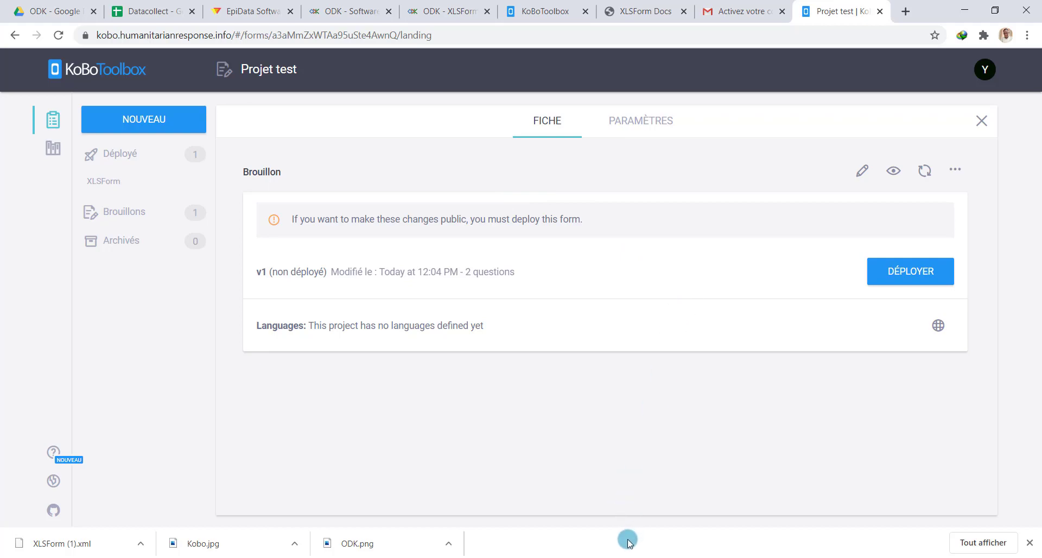
{"action": "mouse_move", "coordinate": [633, 534]}
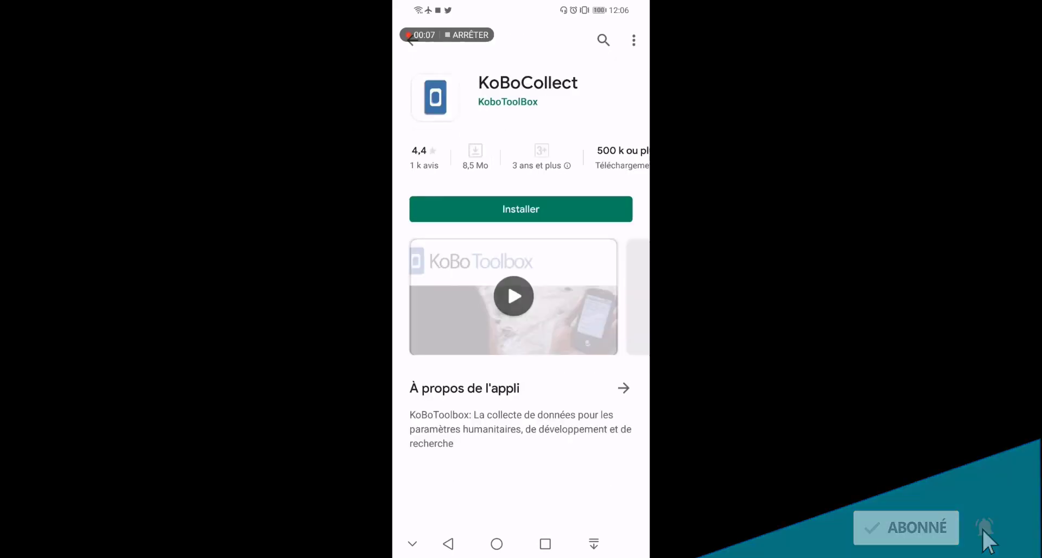
Install KoBoCollect, view the sent forms XLSForm and XLSForm1, then return to the main menu
{"action": "left_click", "coordinate": [540, 213]}
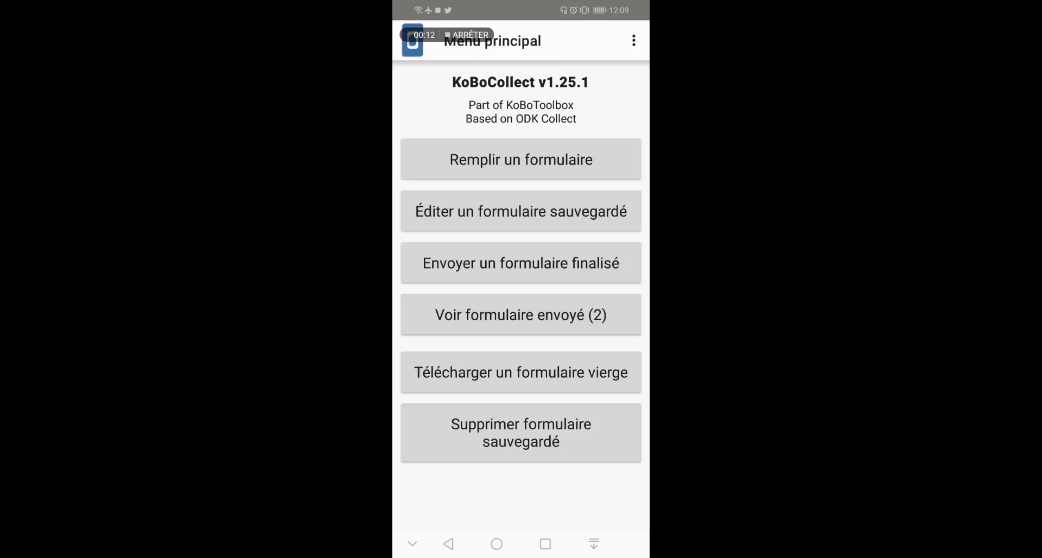
{"action": "left_click", "coordinate": [521, 315]}
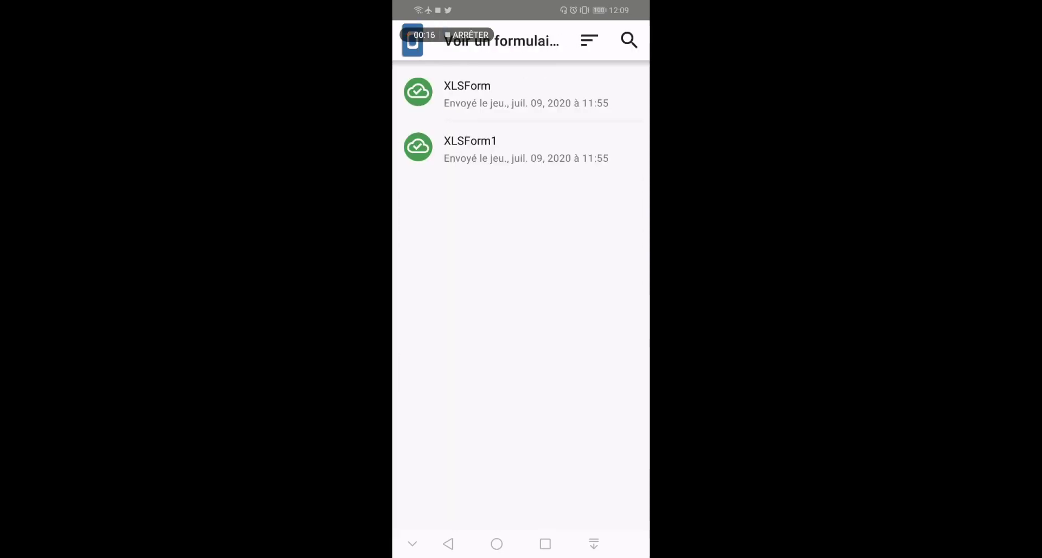
{"action": "left_click", "coordinate": [448, 544]}
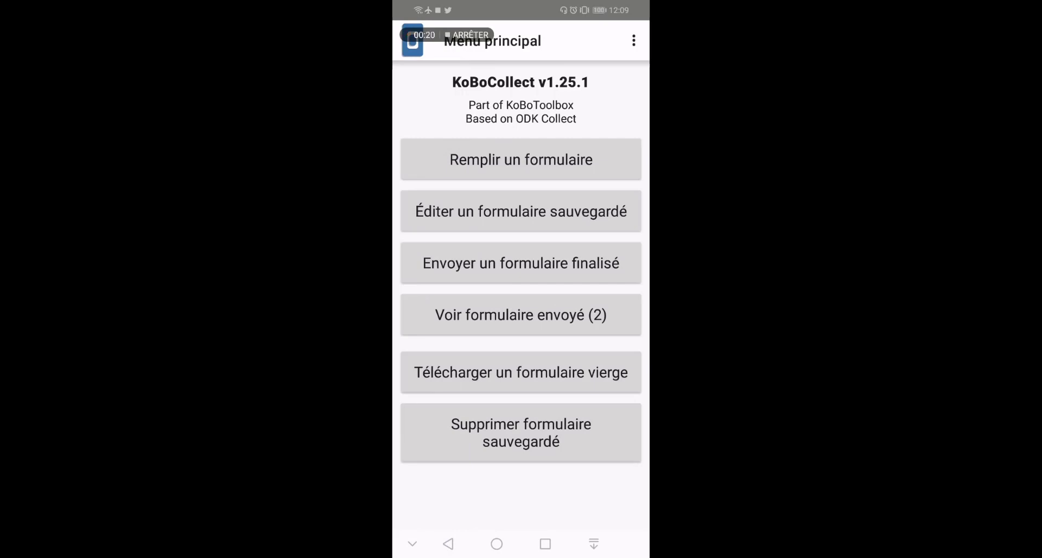
Check the Gestion de formulaire options in KoBoCollect's Modifier les Paramètres
{"action": "left_click", "coordinate": [633, 40]}
{"action": "left_click", "coordinate": [615, 75]}
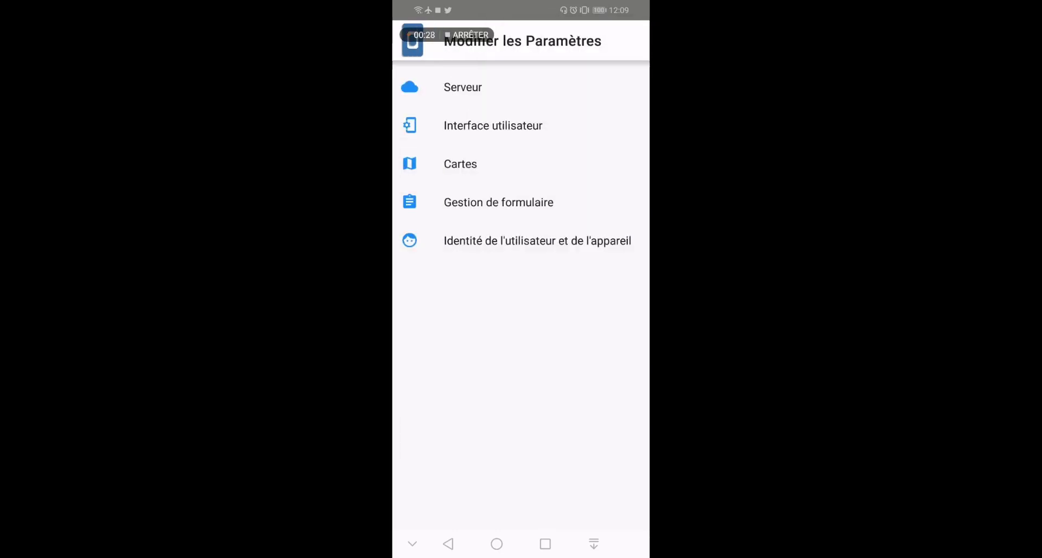
{"action": "left_click", "coordinate": [498, 202]}
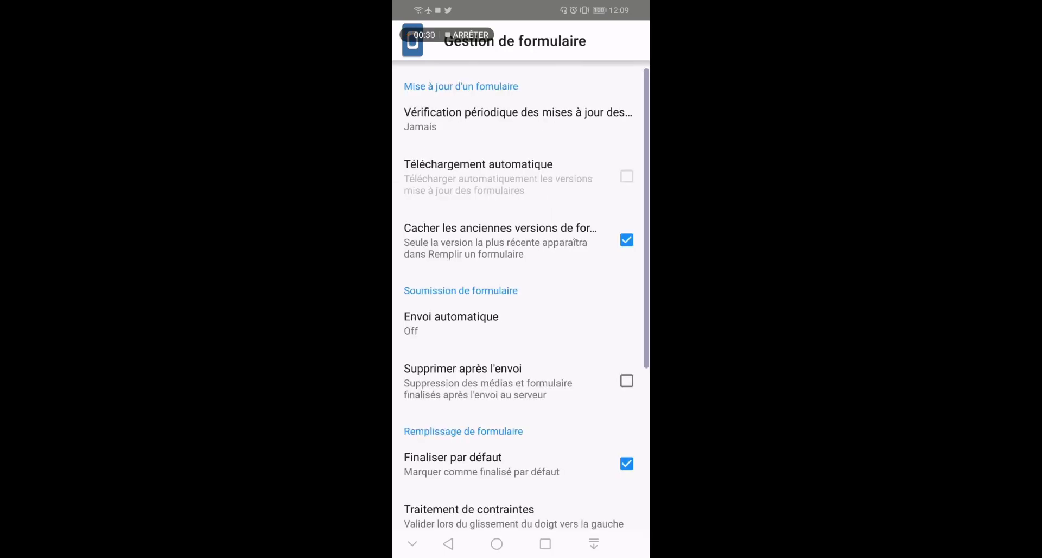
{"action": "left_click", "coordinate": [449, 544]}
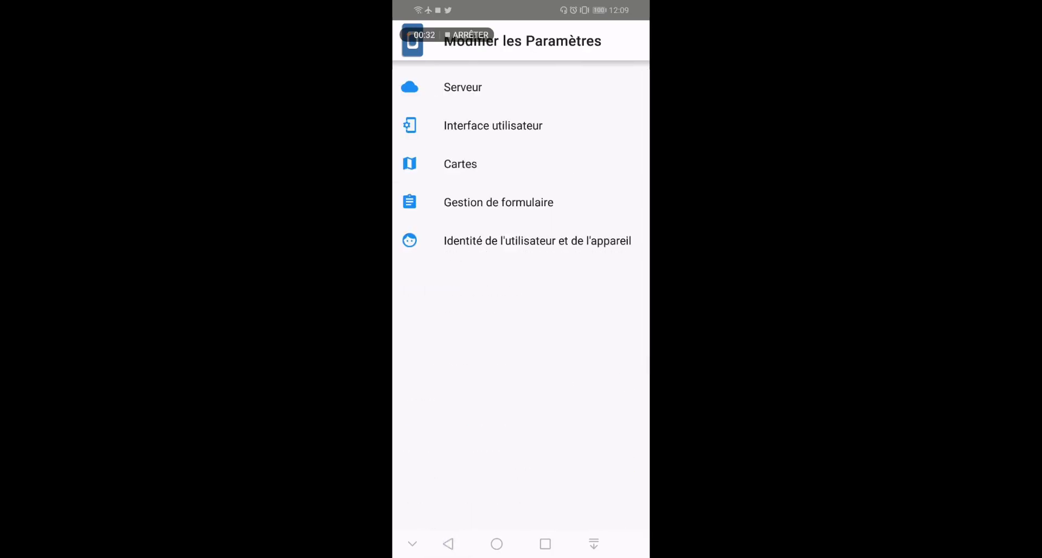
Enter the KoBoToolbox account username in the Serveur settings
{"action": "left_click", "coordinate": [487, 89]}
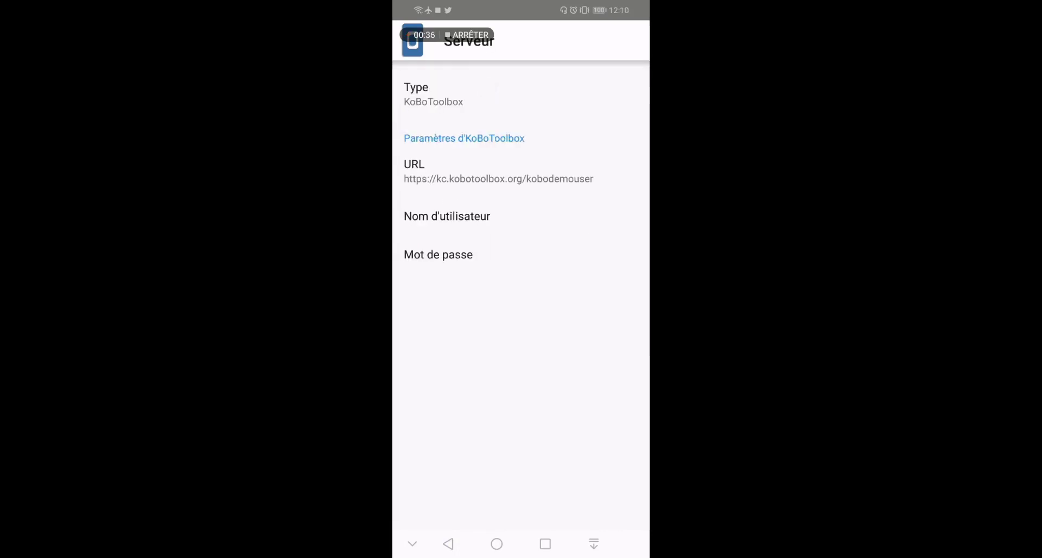
{"action": "left_click", "coordinate": [465, 217]}
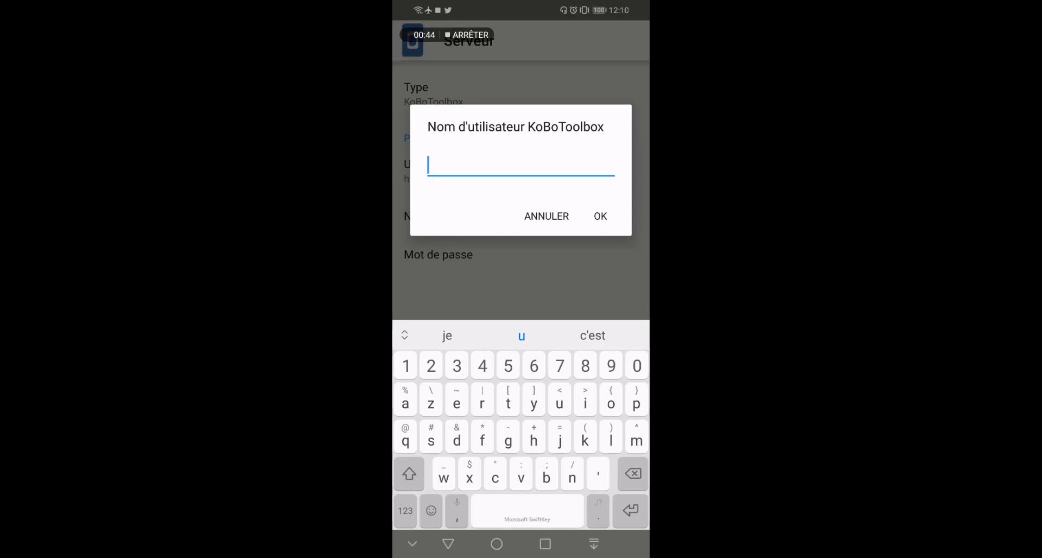
{"action": "type", "text": "yans"}
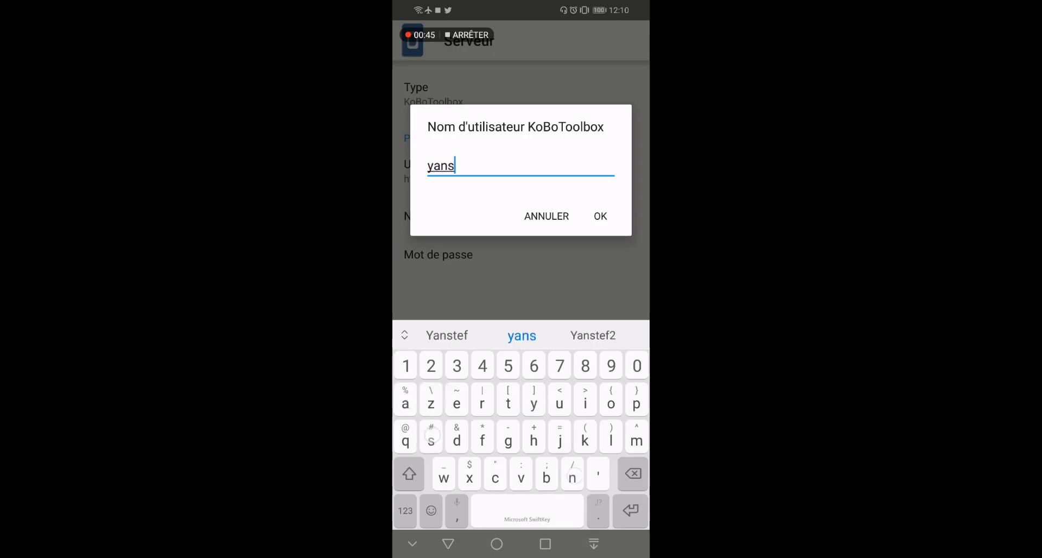
{"action": "type", "text": "tef"}
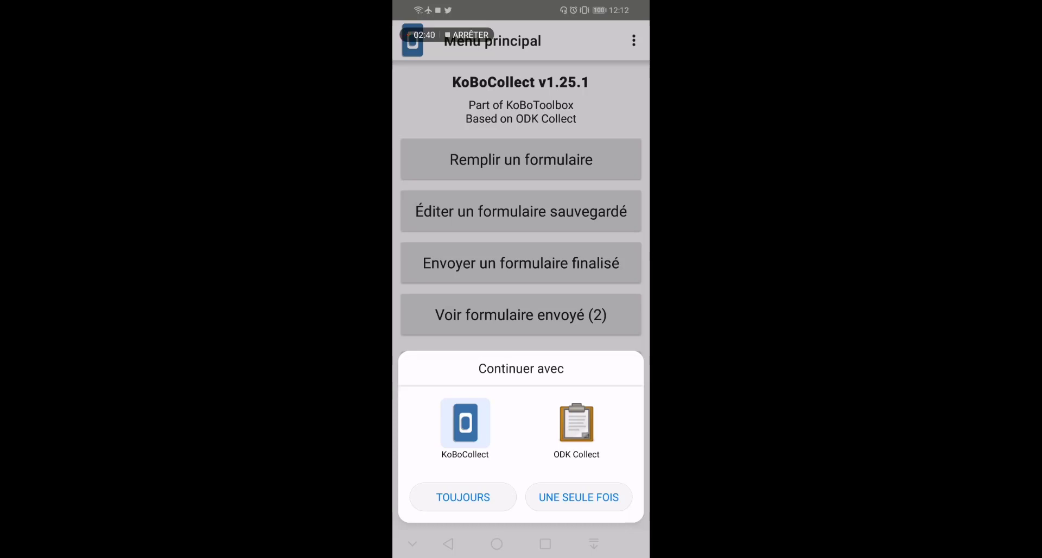
Open the XLSForm once in KoBoCollect; enter the respondent's name, first name, and birth date 10 July 2020
{"action": "left_click", "coordinate": [578, 498]}
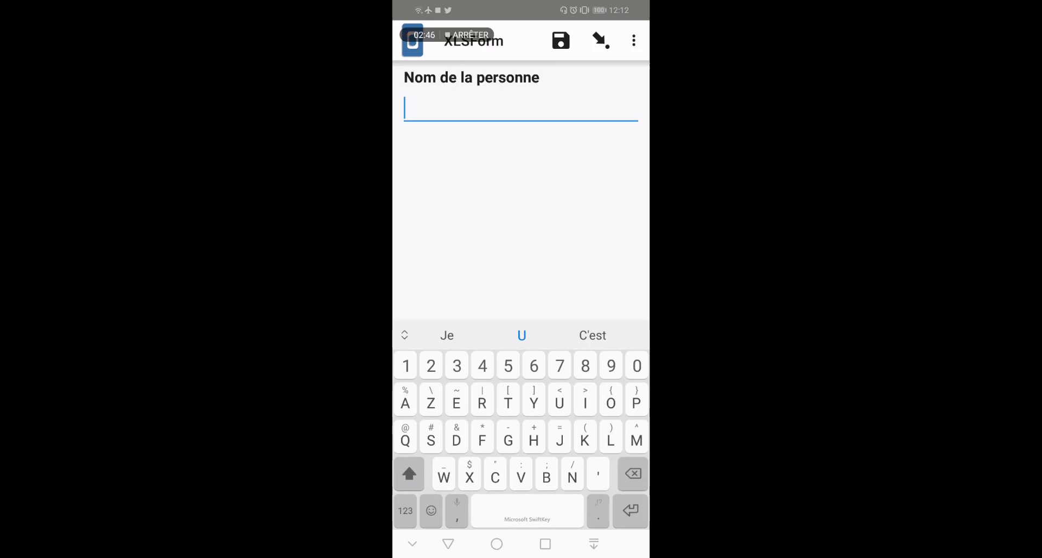
{"action": "type", "text": "Step"}
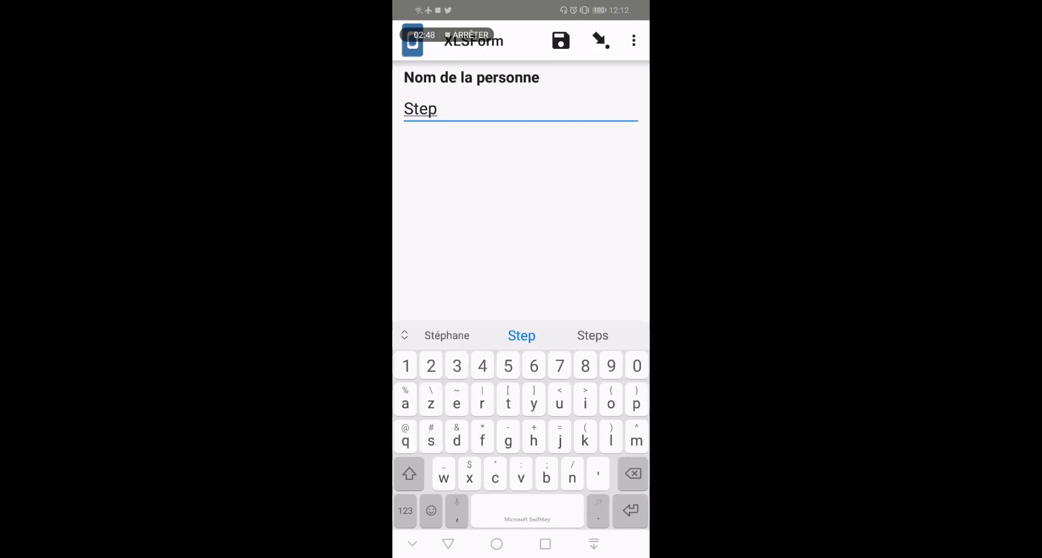
{"action": "type", "text": "h"}
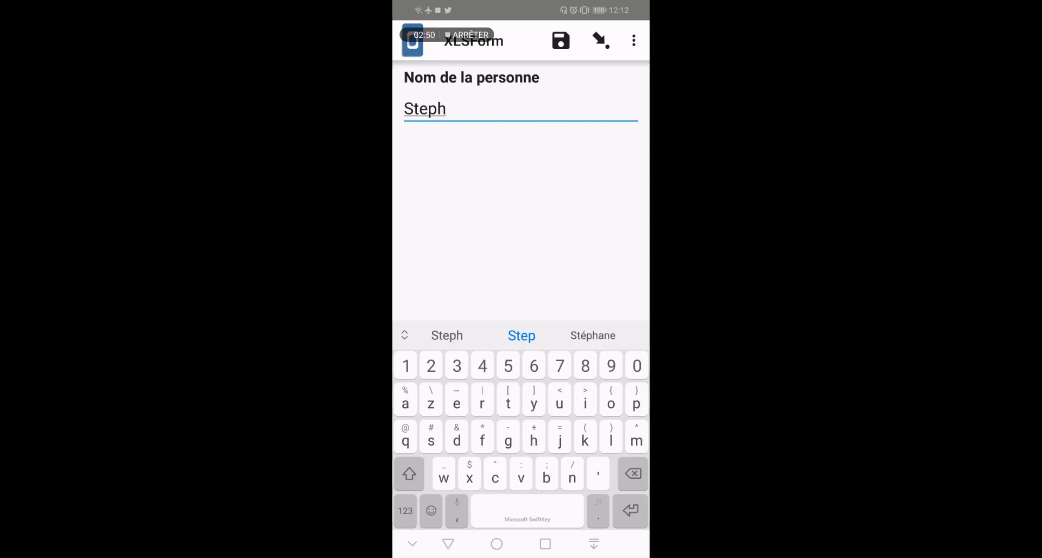
{"action": "left_click_drag", "start_coordinate": [520, 276], "coordinate": [424, 278]}
{"action": "left_click", "coordinate": [578, 99]}
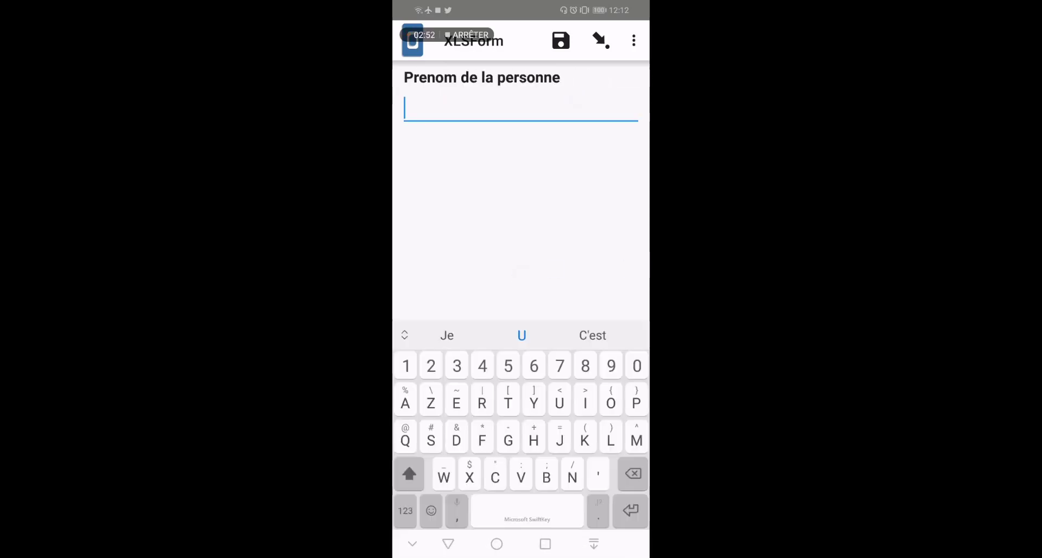
{"action": "type", "text": "Ert"}
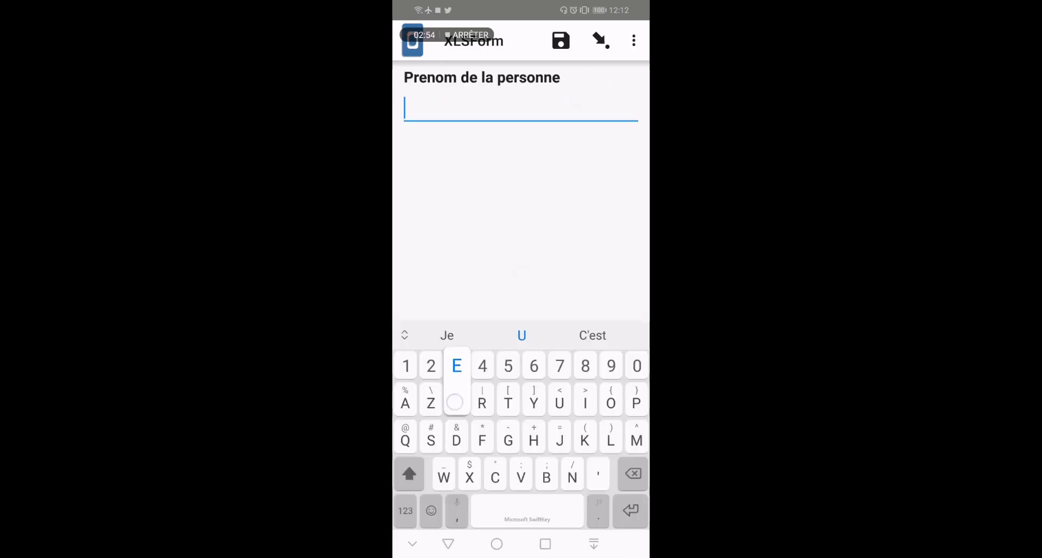
{"action": "left_click_drag", "start_coordinate": [622, 265], "coordinate": [539, 269]}
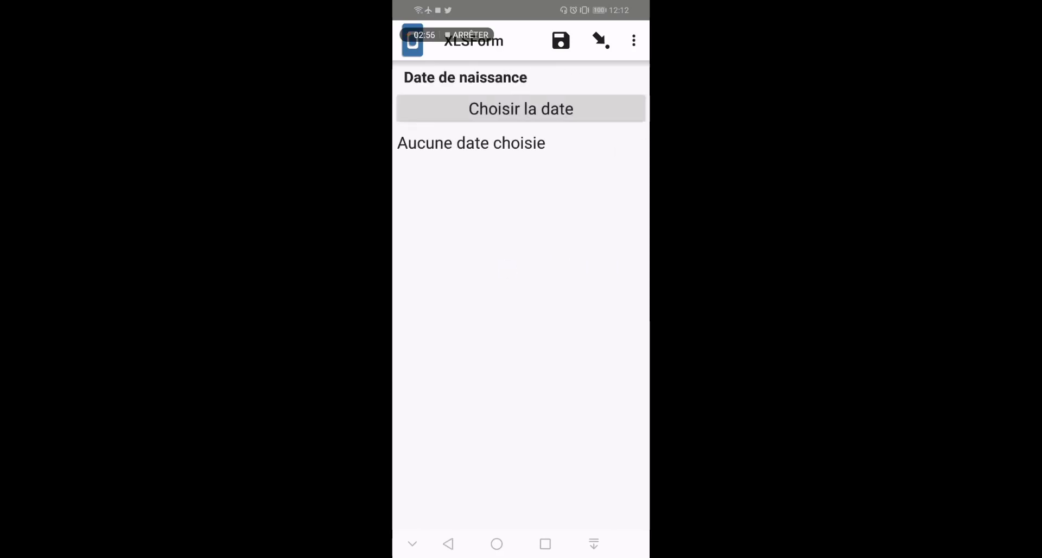
{"action": "left_click", "coordinate": [596, 109]}
{"action": "left_click", "coordinate": [546, 280]}
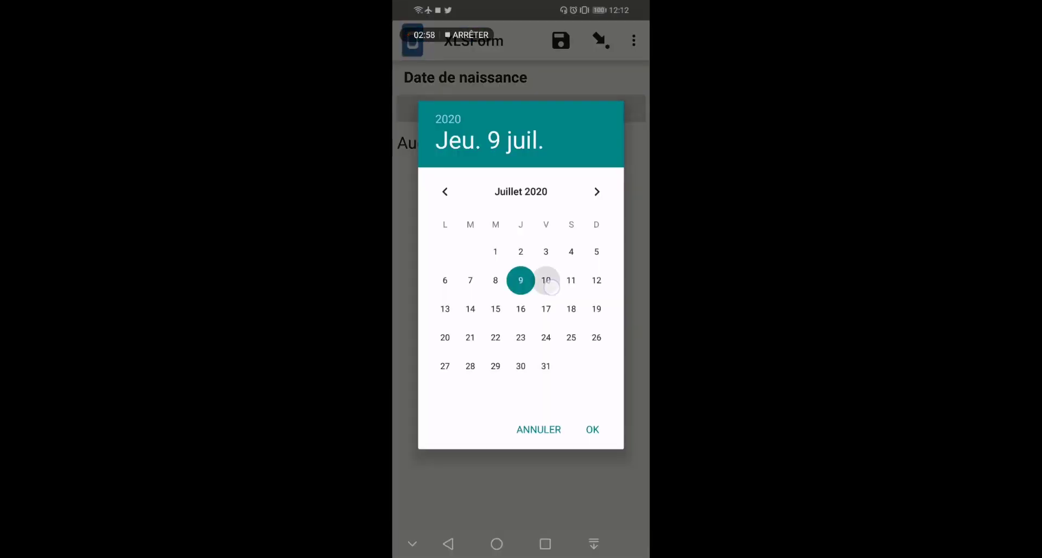
{"action": "left_click", "coordinate": [593, 429]}
Answer Age 1, Sexe Homme, marital status Marié and Taille 1.80
{"action": "left_click_drag", "start_coordinate": [467, 332], "coordinate": [429, 332]}
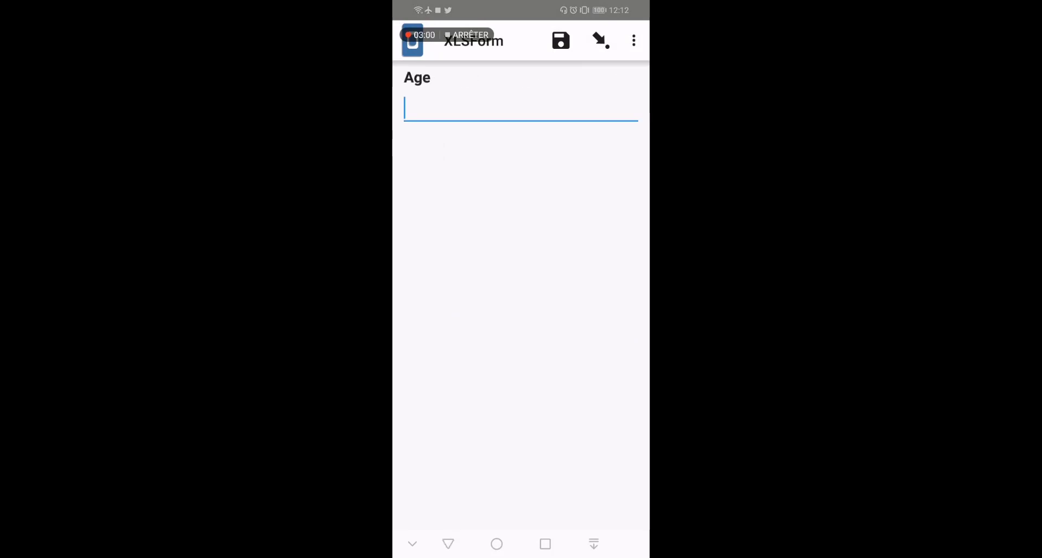
{"action": "type", "text": "1"}
{"action": "left_click_drag", "start_coordinate": [513, 294], "coordinate": [434, 296]}
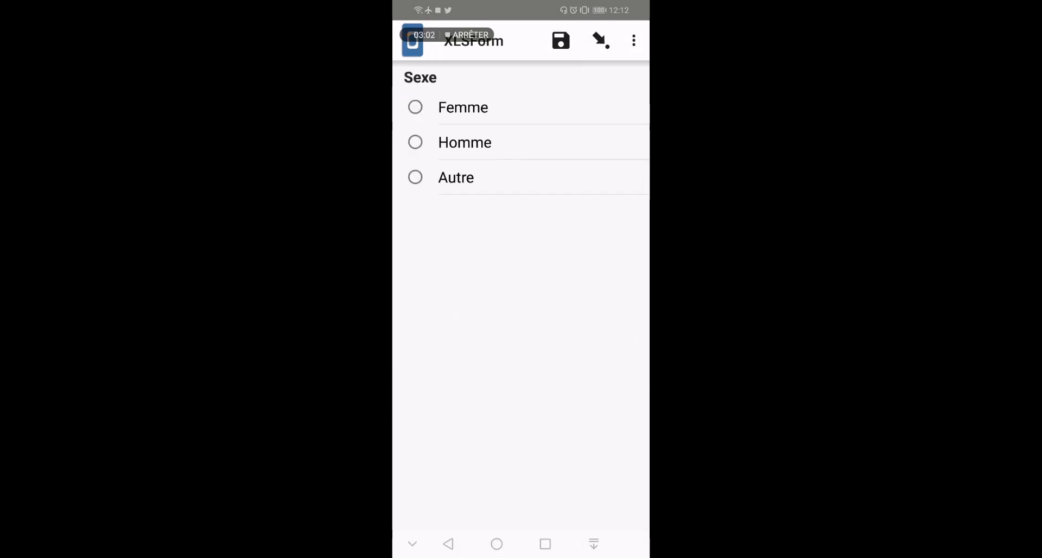
{"action": "left_click", "coordinate": [491, 105]}
{"action": "left_click", "coordinate": [465, 142]}
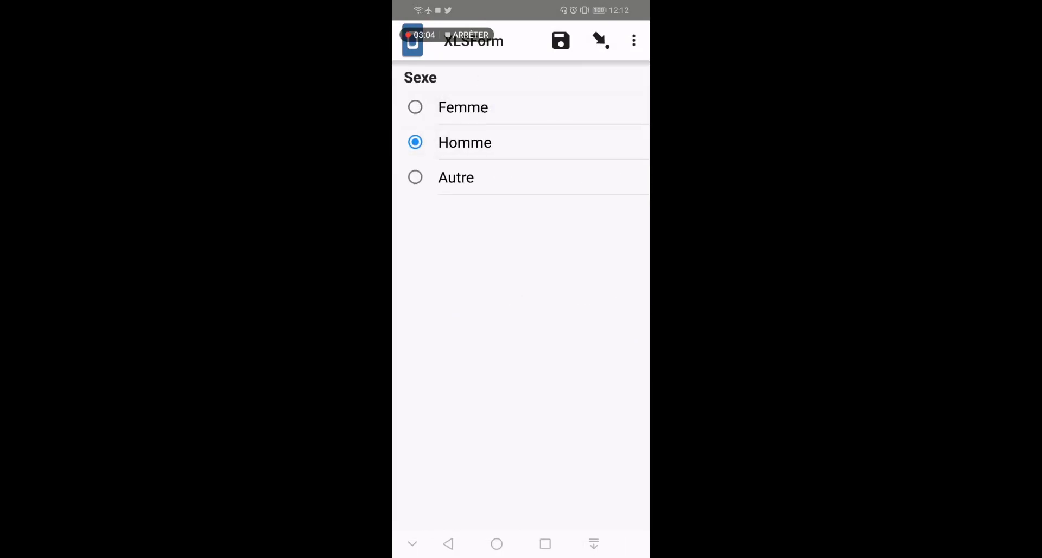
{"action": "left_click_drag", "start_coordinate": [519, 318], "coordinate": [435, 319]}
{"action": "left_click", "coordinate": [468, 107]}
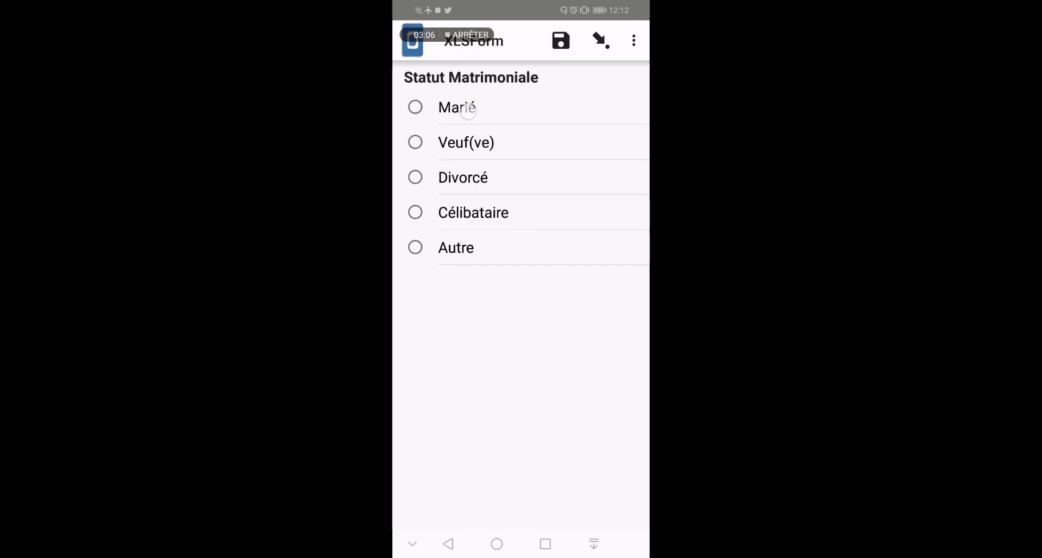
{"action": "left_click_drag", "start_coordinate": [516, 380], "coordinate": [434, 383]}
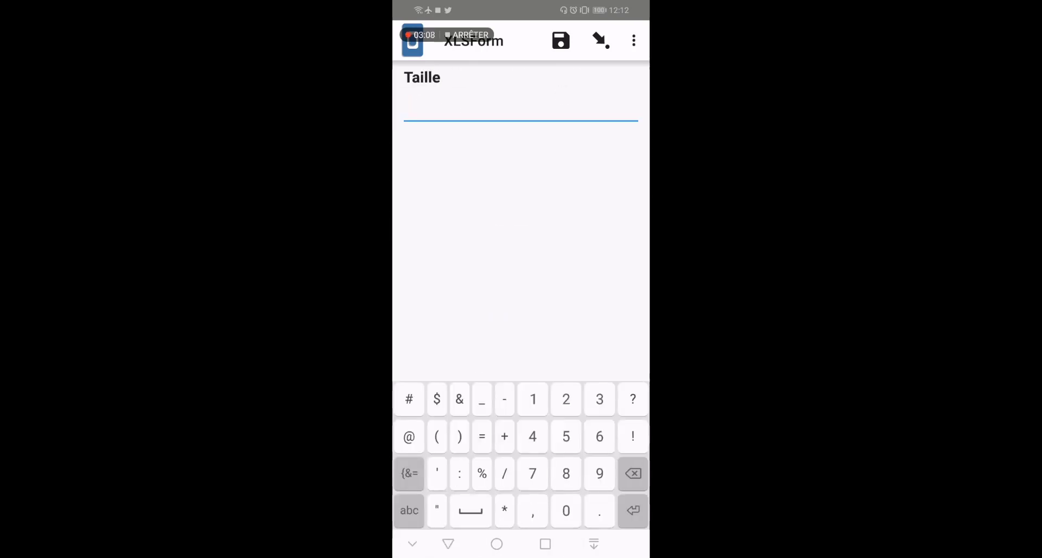
{"action": "type", "text": "1.80"}
Answer Oui for smoker and save the submission as finalised
{"action": "left_click_drag", "start_coordinate": [562, 304], "coordinate": [462, 307]}
{"action": "left_click", "coordinate": [453, 108]}
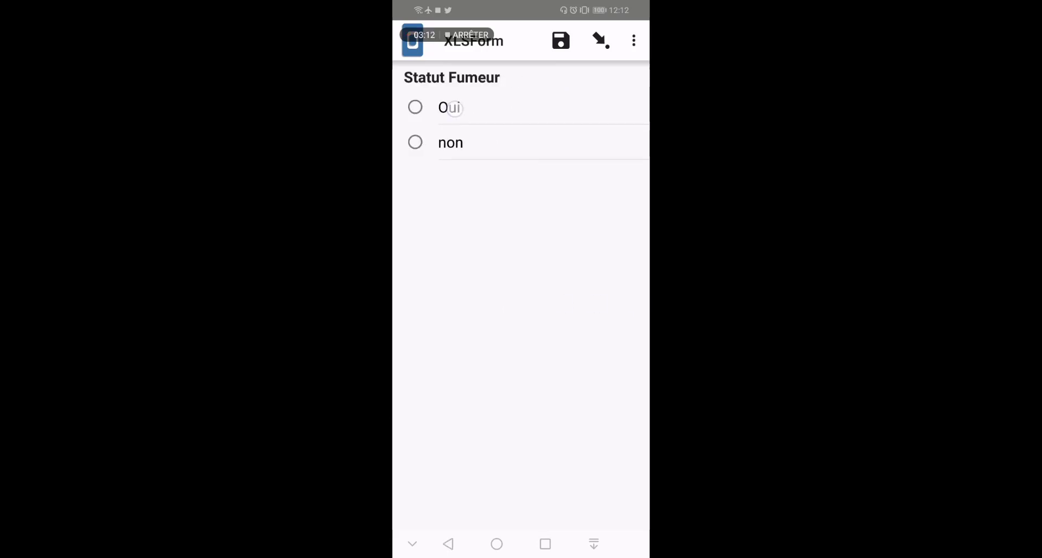
{"action": "left_click_drag", "start_coordinate": [500, 379], "coordinate": [413, 381]}
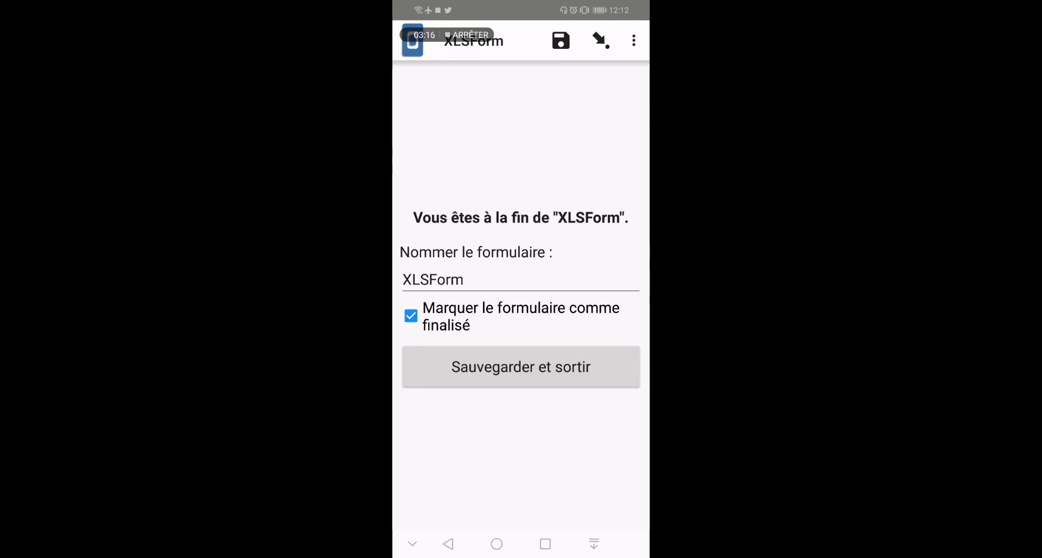
{"action": "left_click", "coordinate": [582, 368]}
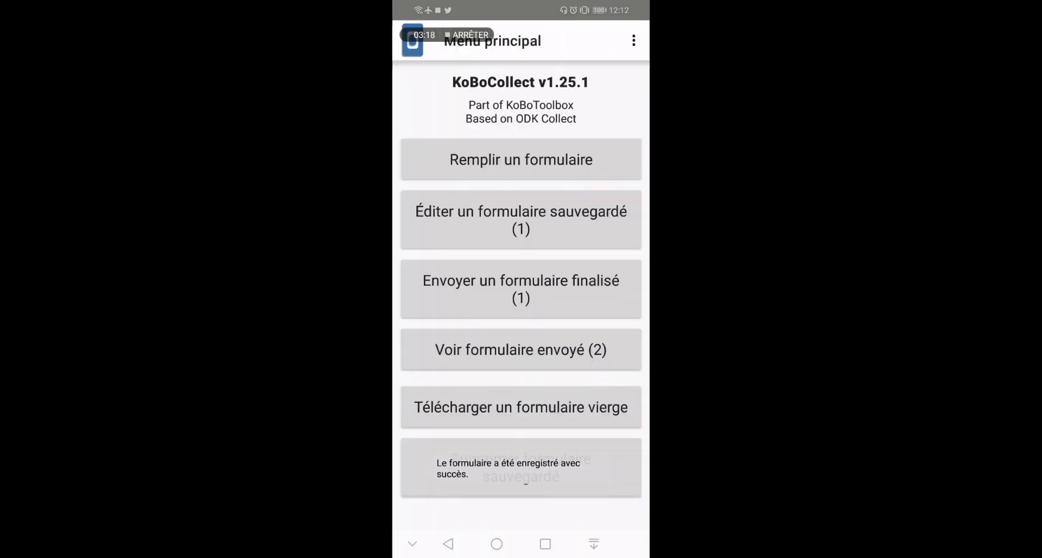